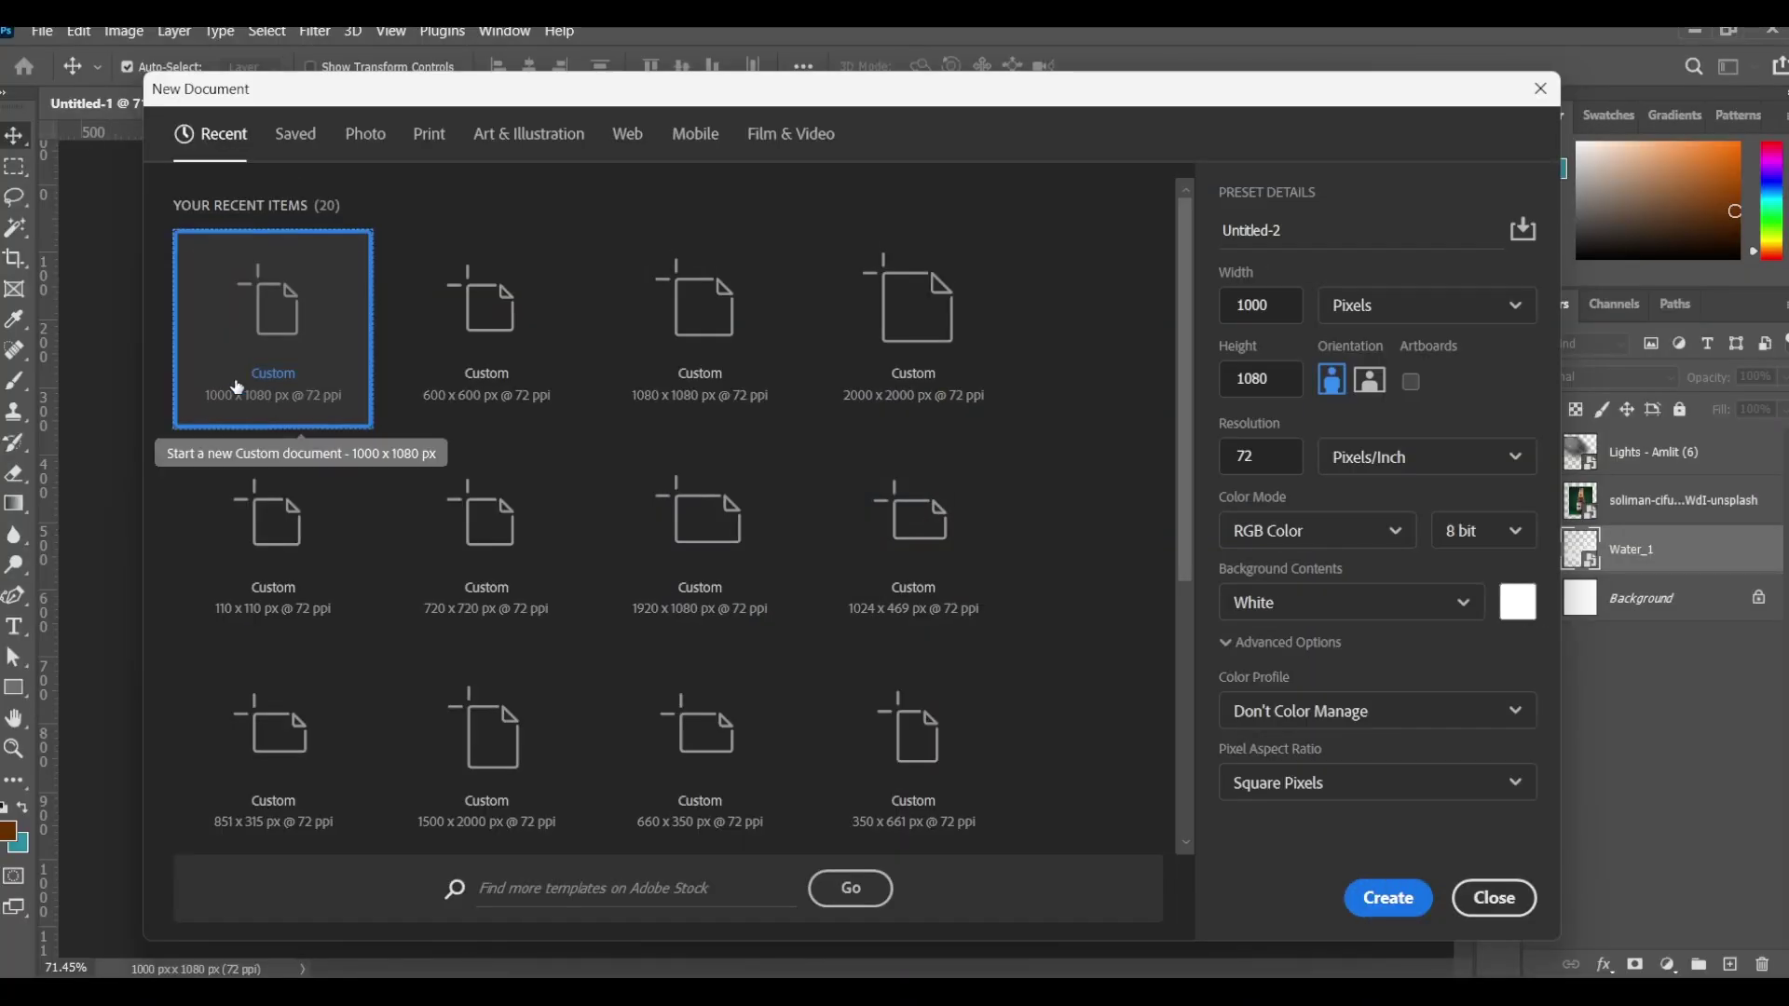
Step: Create a new 1000 × 1080 px document
left_click(1286, 311)
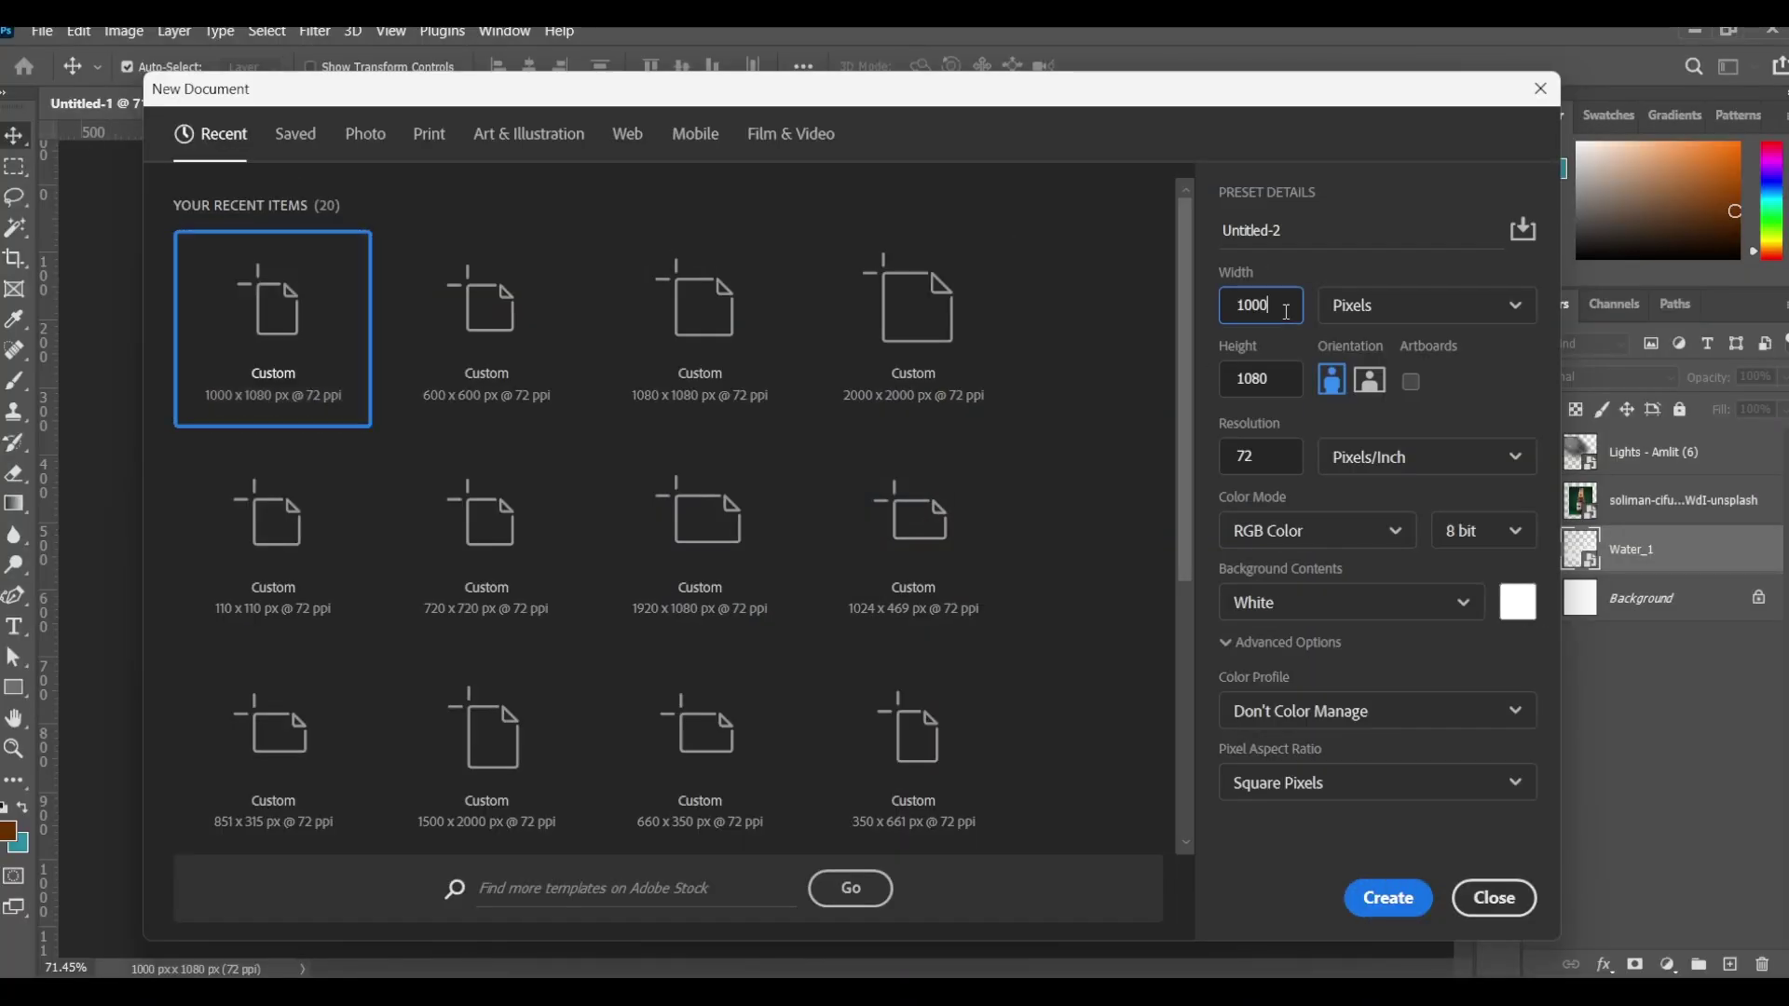
left_click(1280, 388)
left_click(1262, 453)
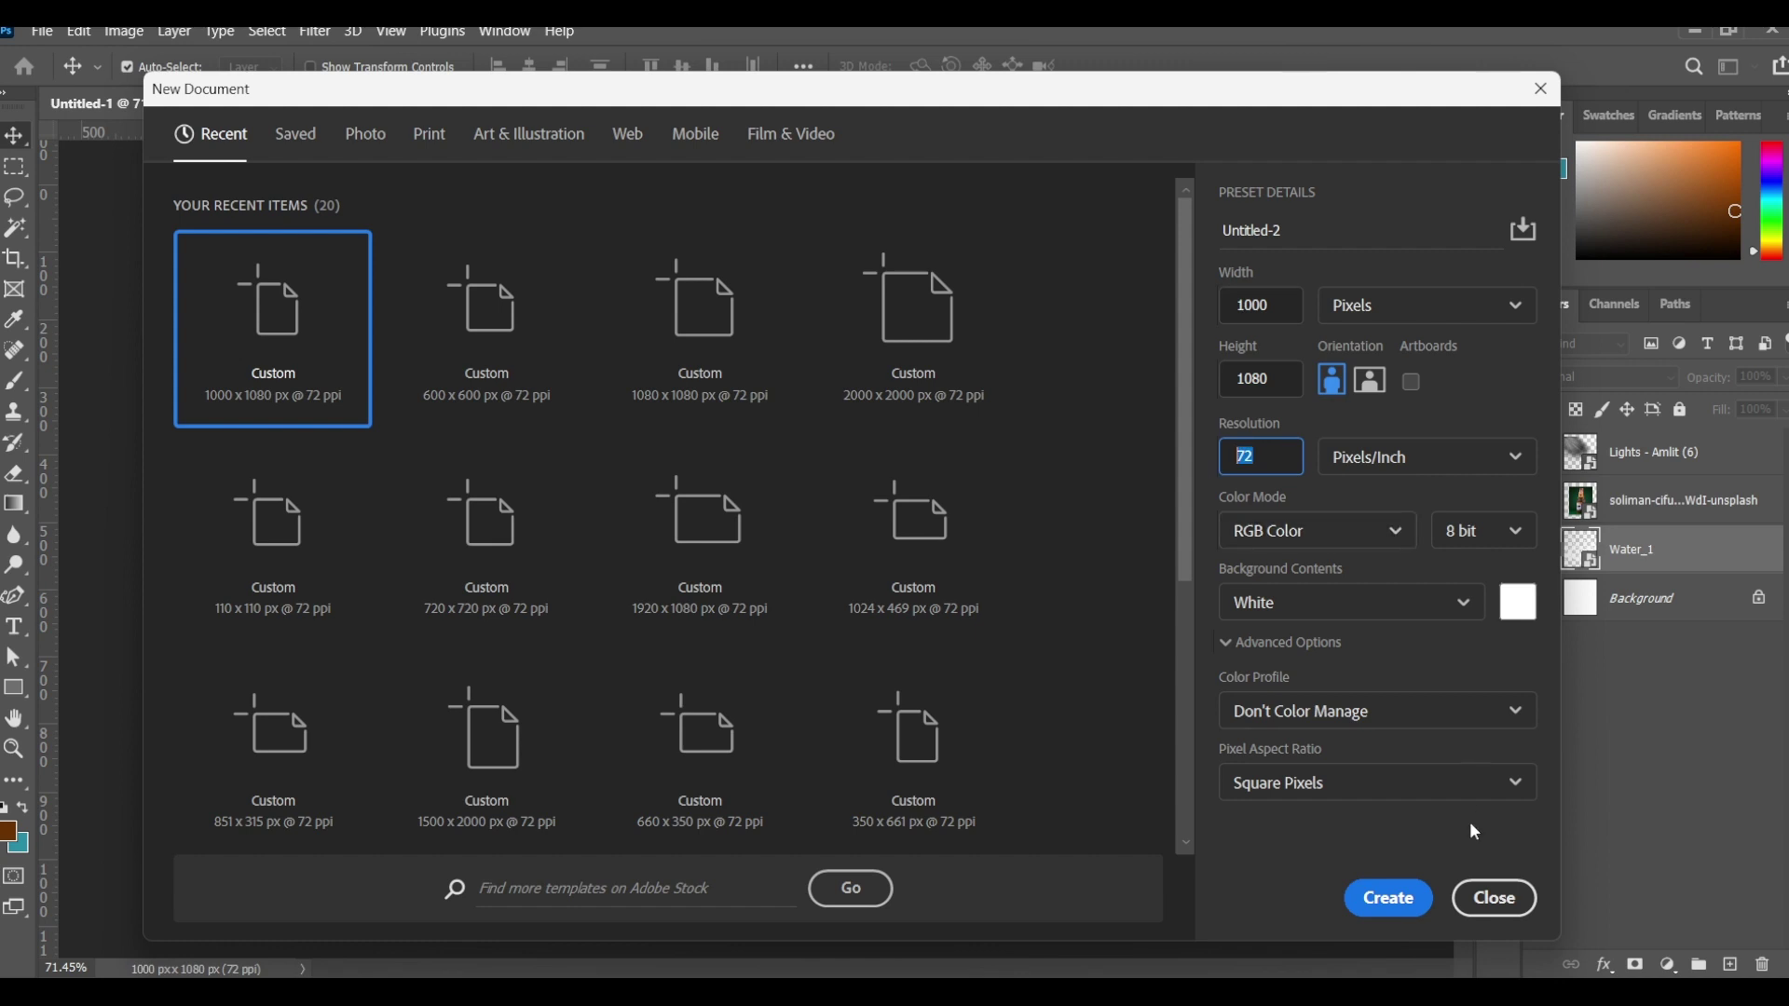
left_click(1388, 898)
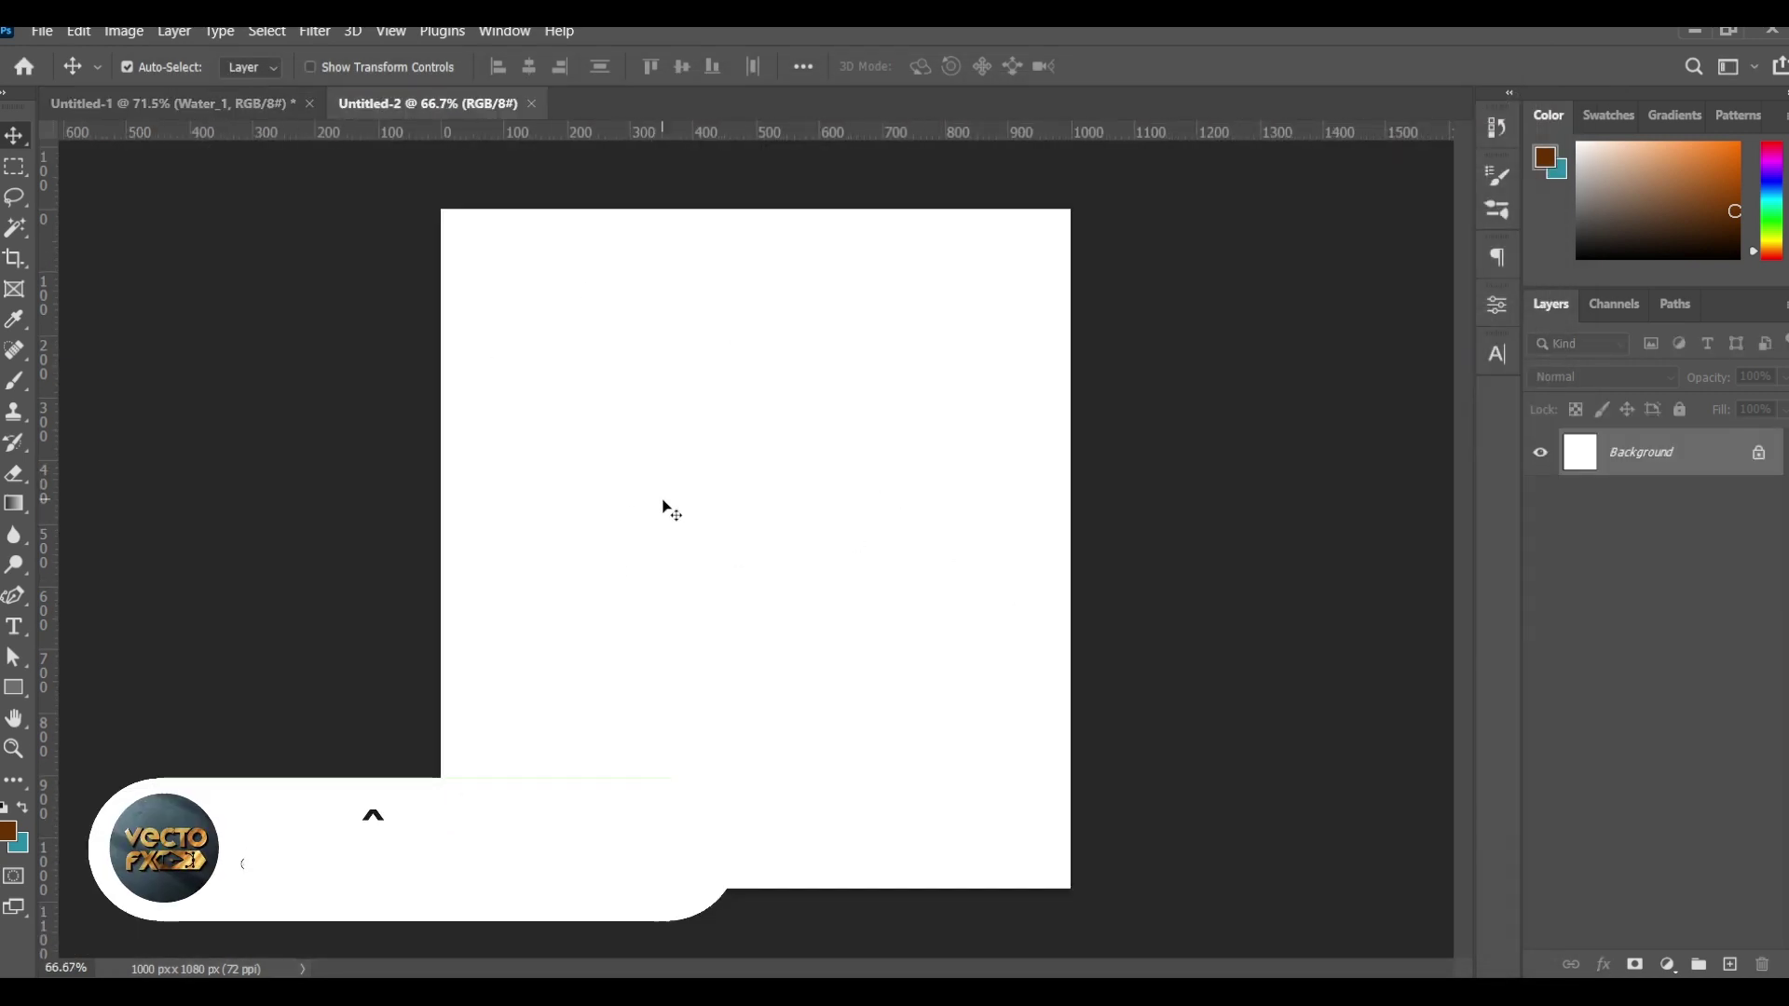
Step: Add a dark brown Solid Color fill layer, 552e0d
left_click(1668, 964)
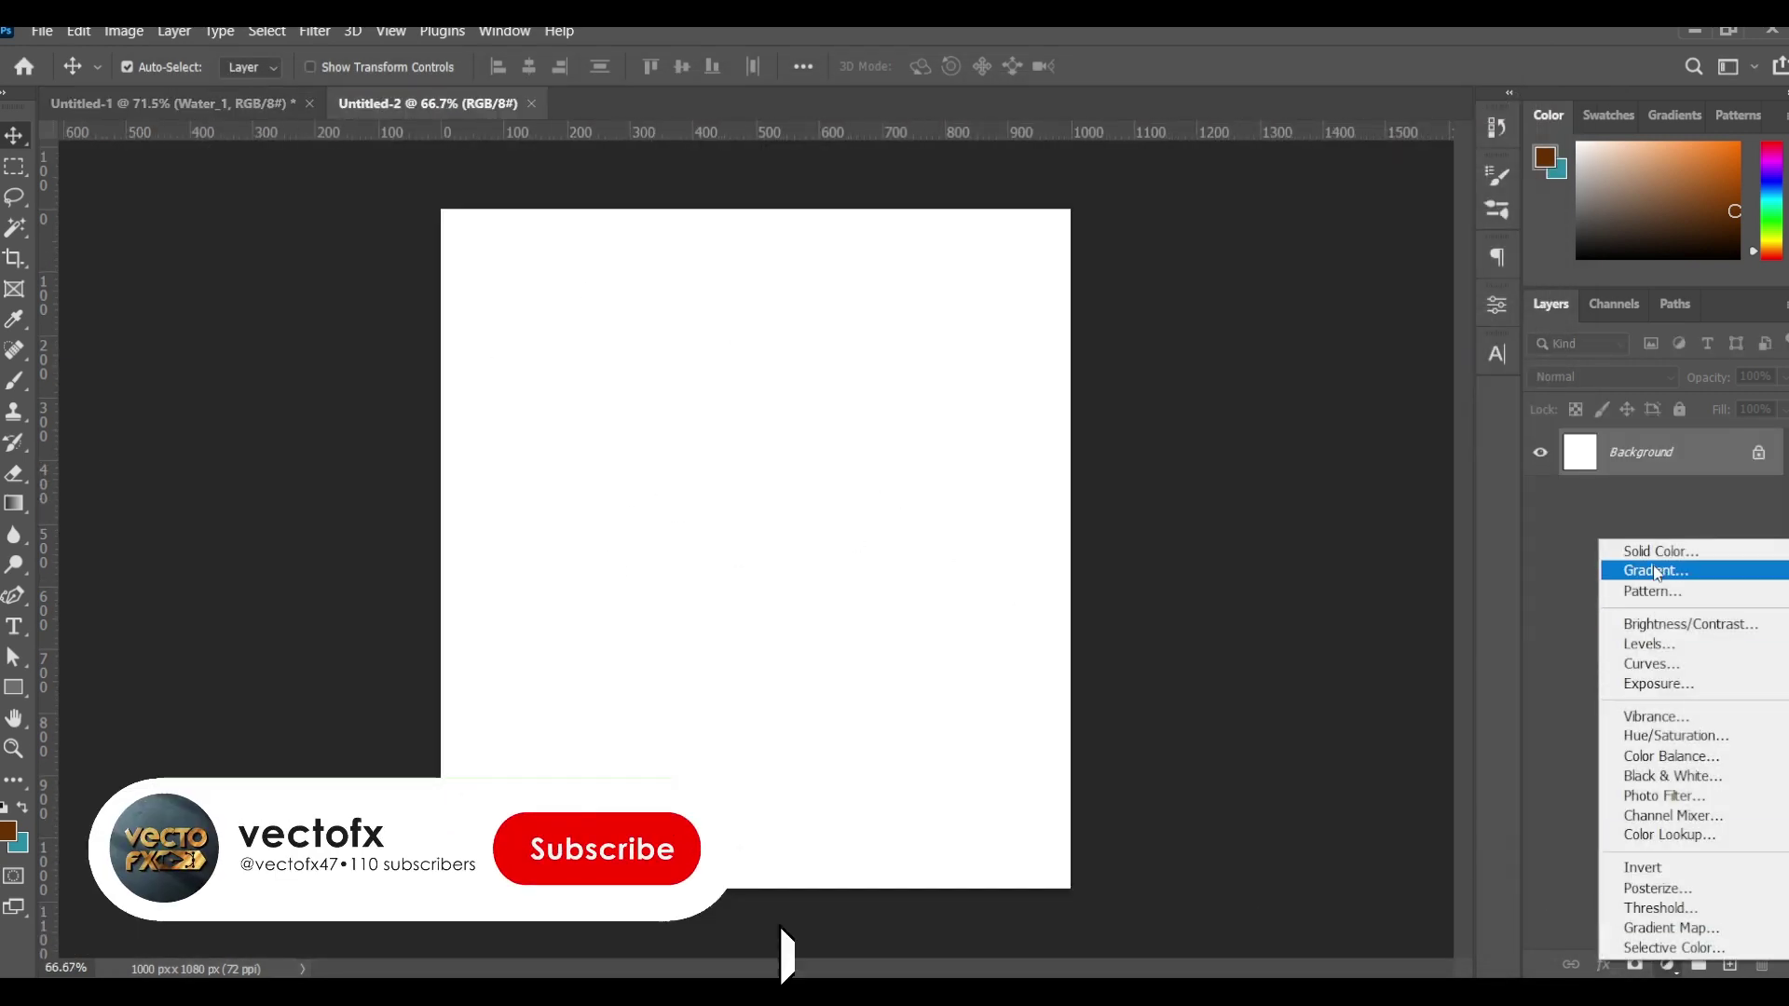
left_click(1660, 551)
type("3e2007")
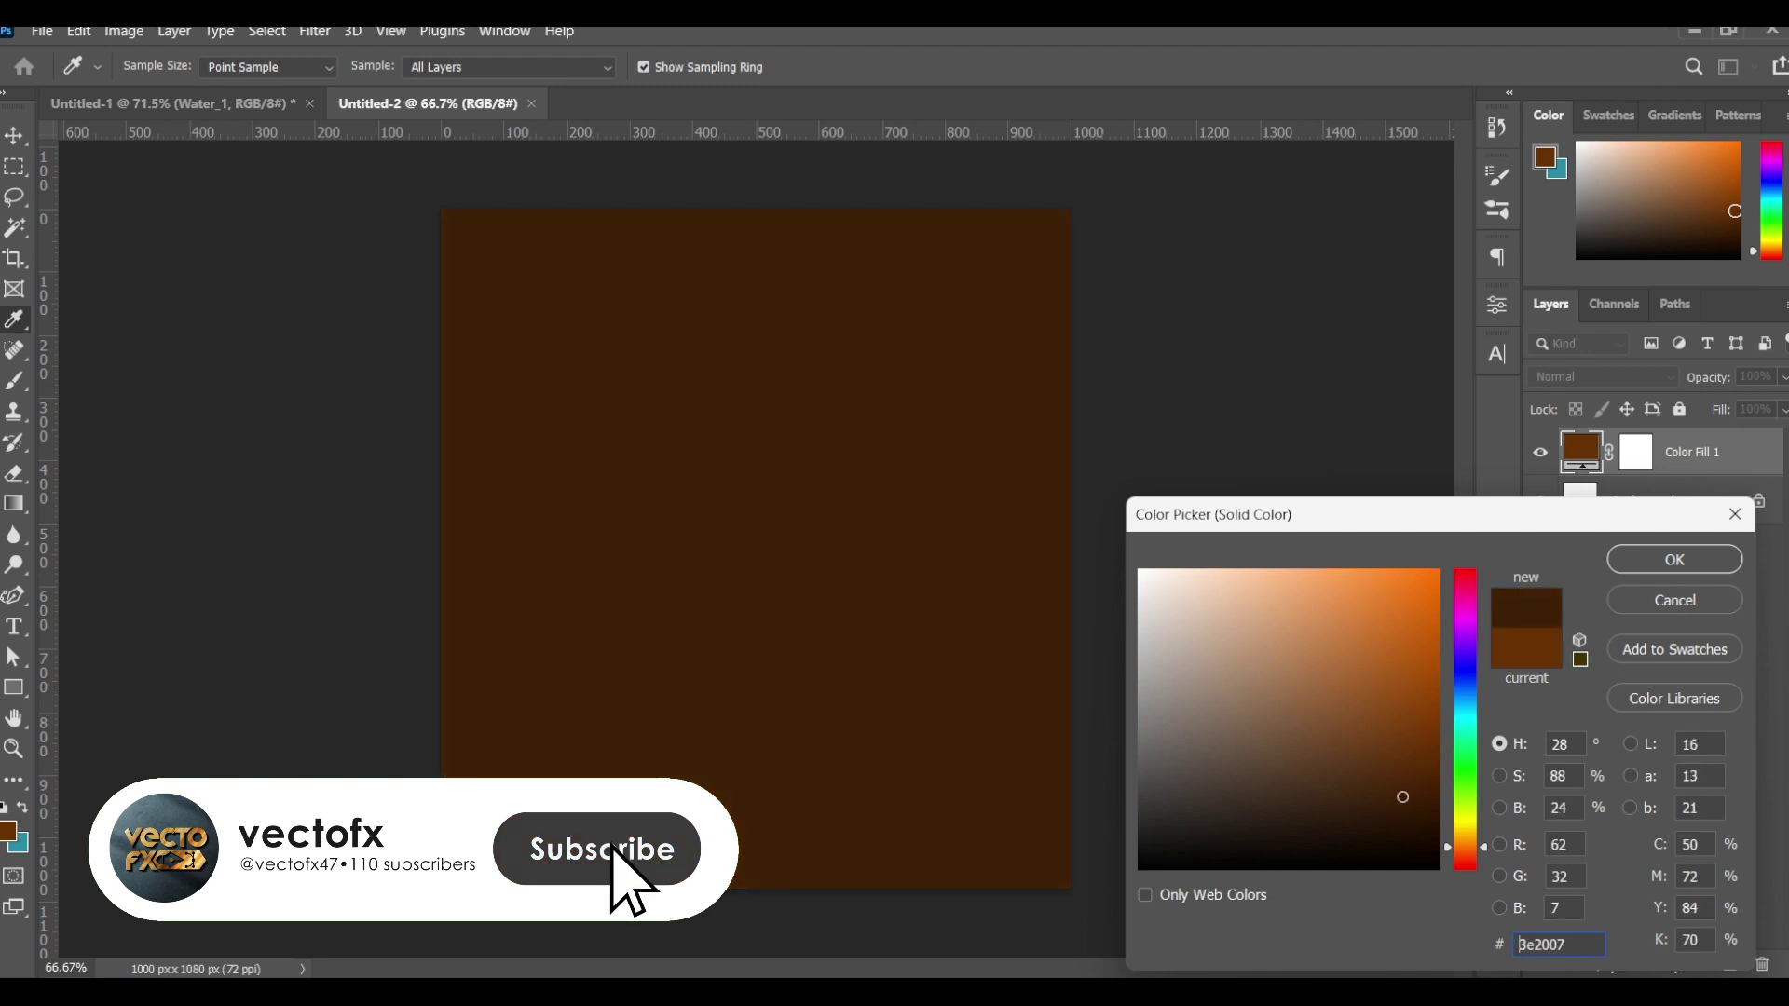
type("542d0c")
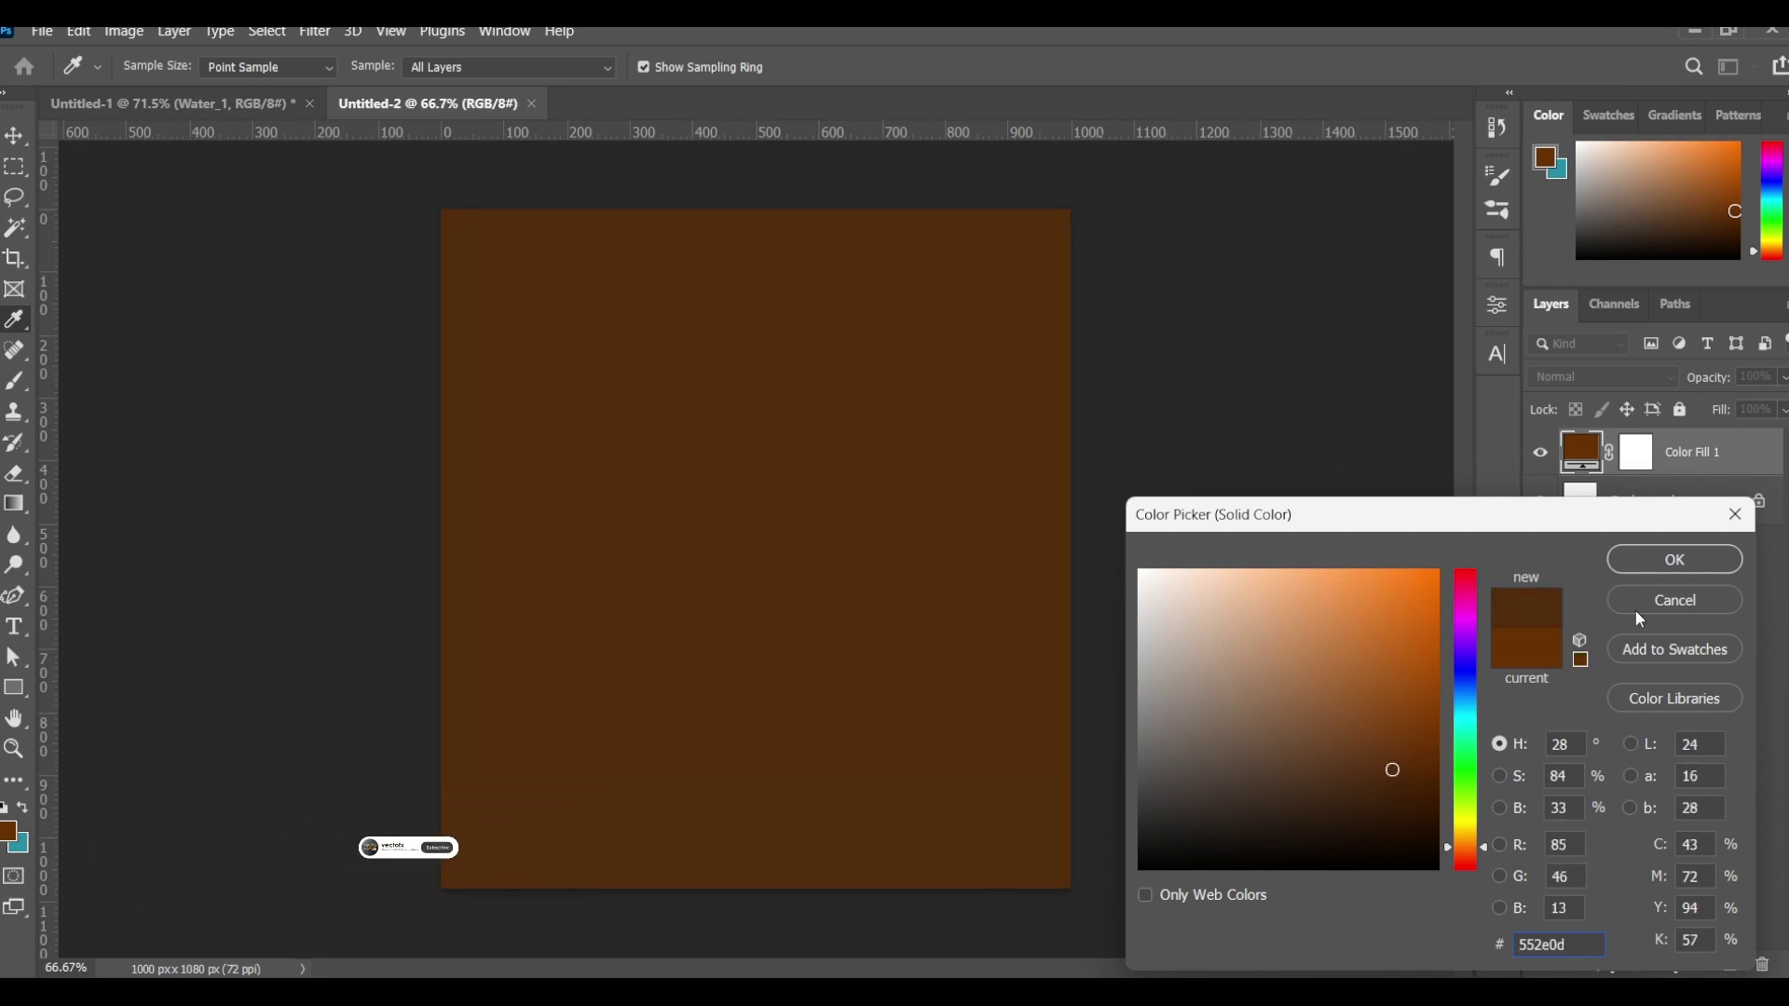
left_click(1674, 559)
Step: Add a Hue/Saturation adjustment above the fill with lowered Lightness
left_click(1682, 970)
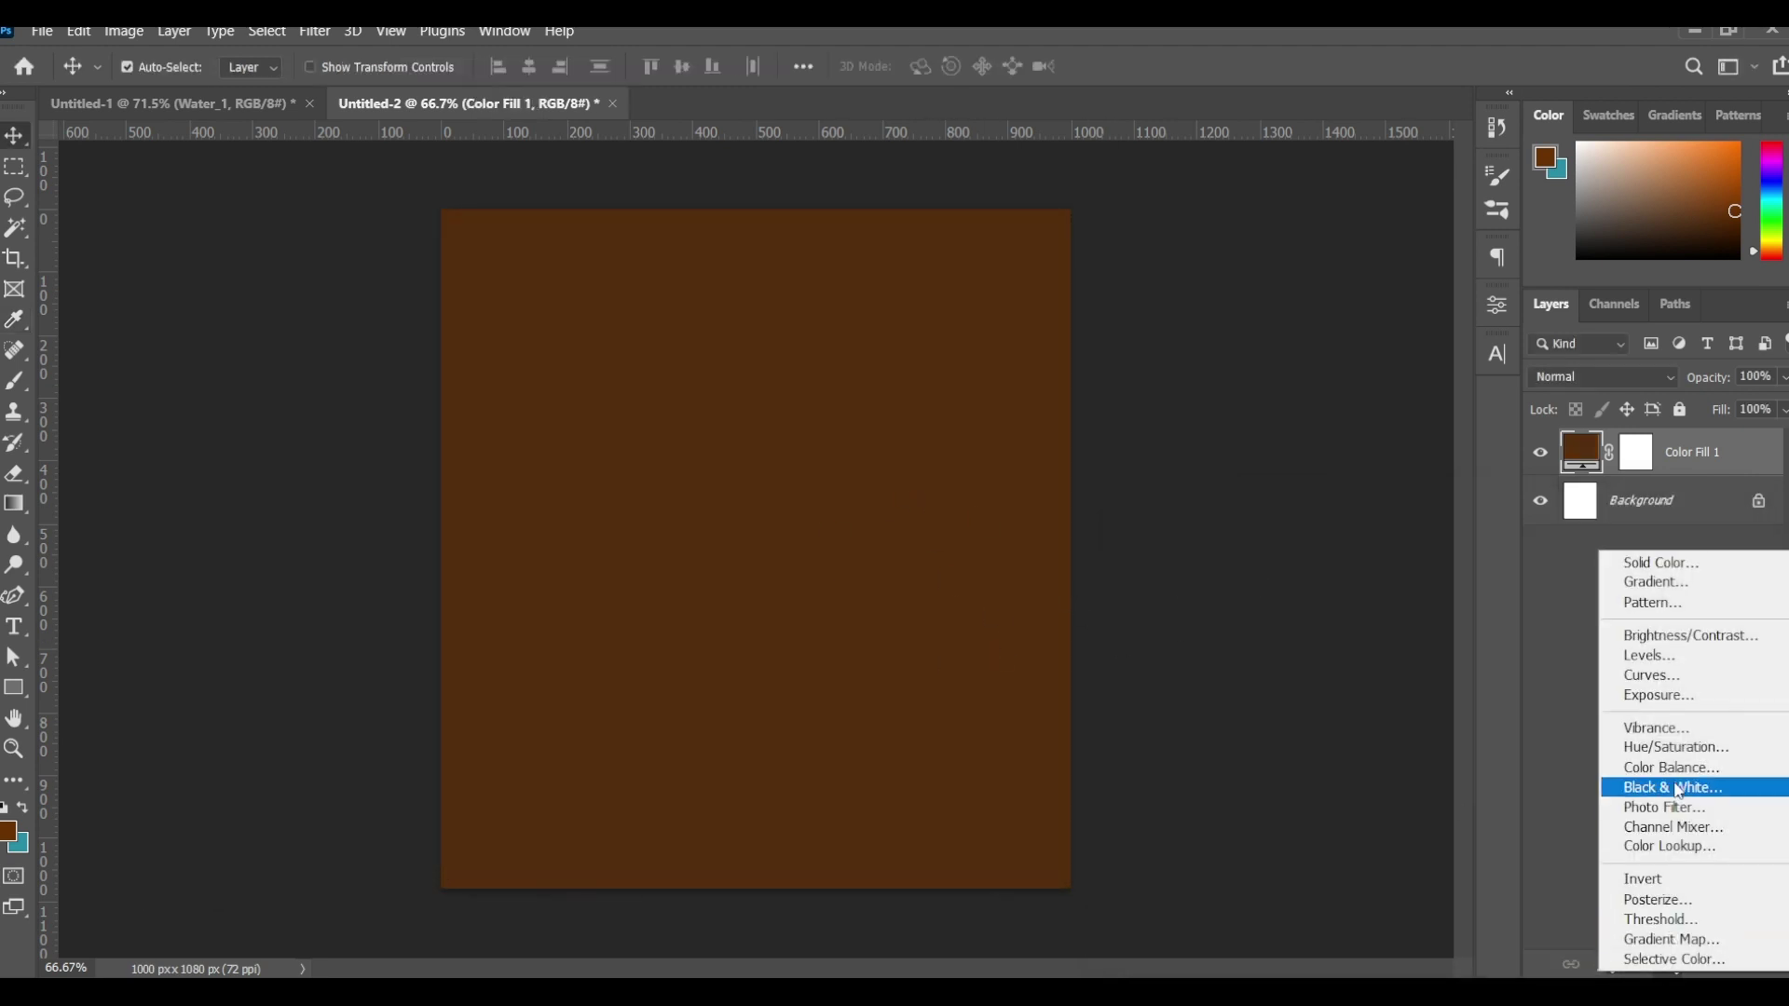
left_click(1663, 745)
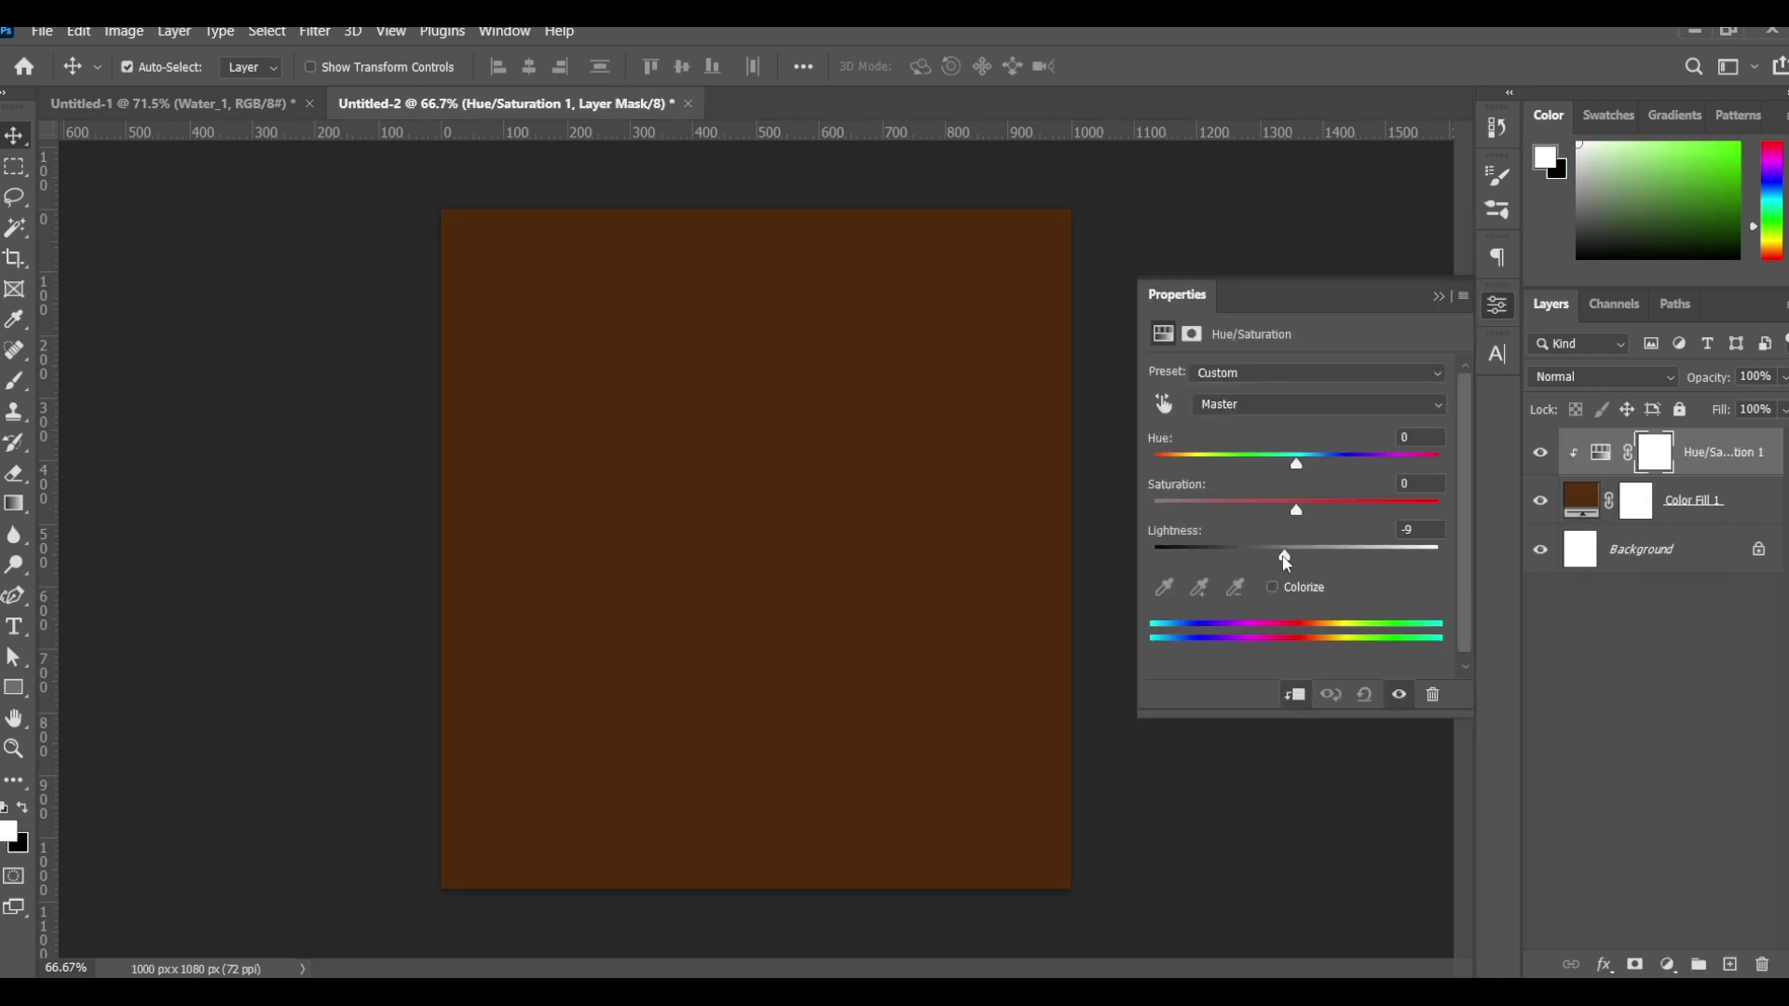
mouse_move(1287, 564)
left_mouse_down()
mouse_move(1263, 564)
mouse_move(1307, 510)
left_mouse_up()
left_click(1437, 296)
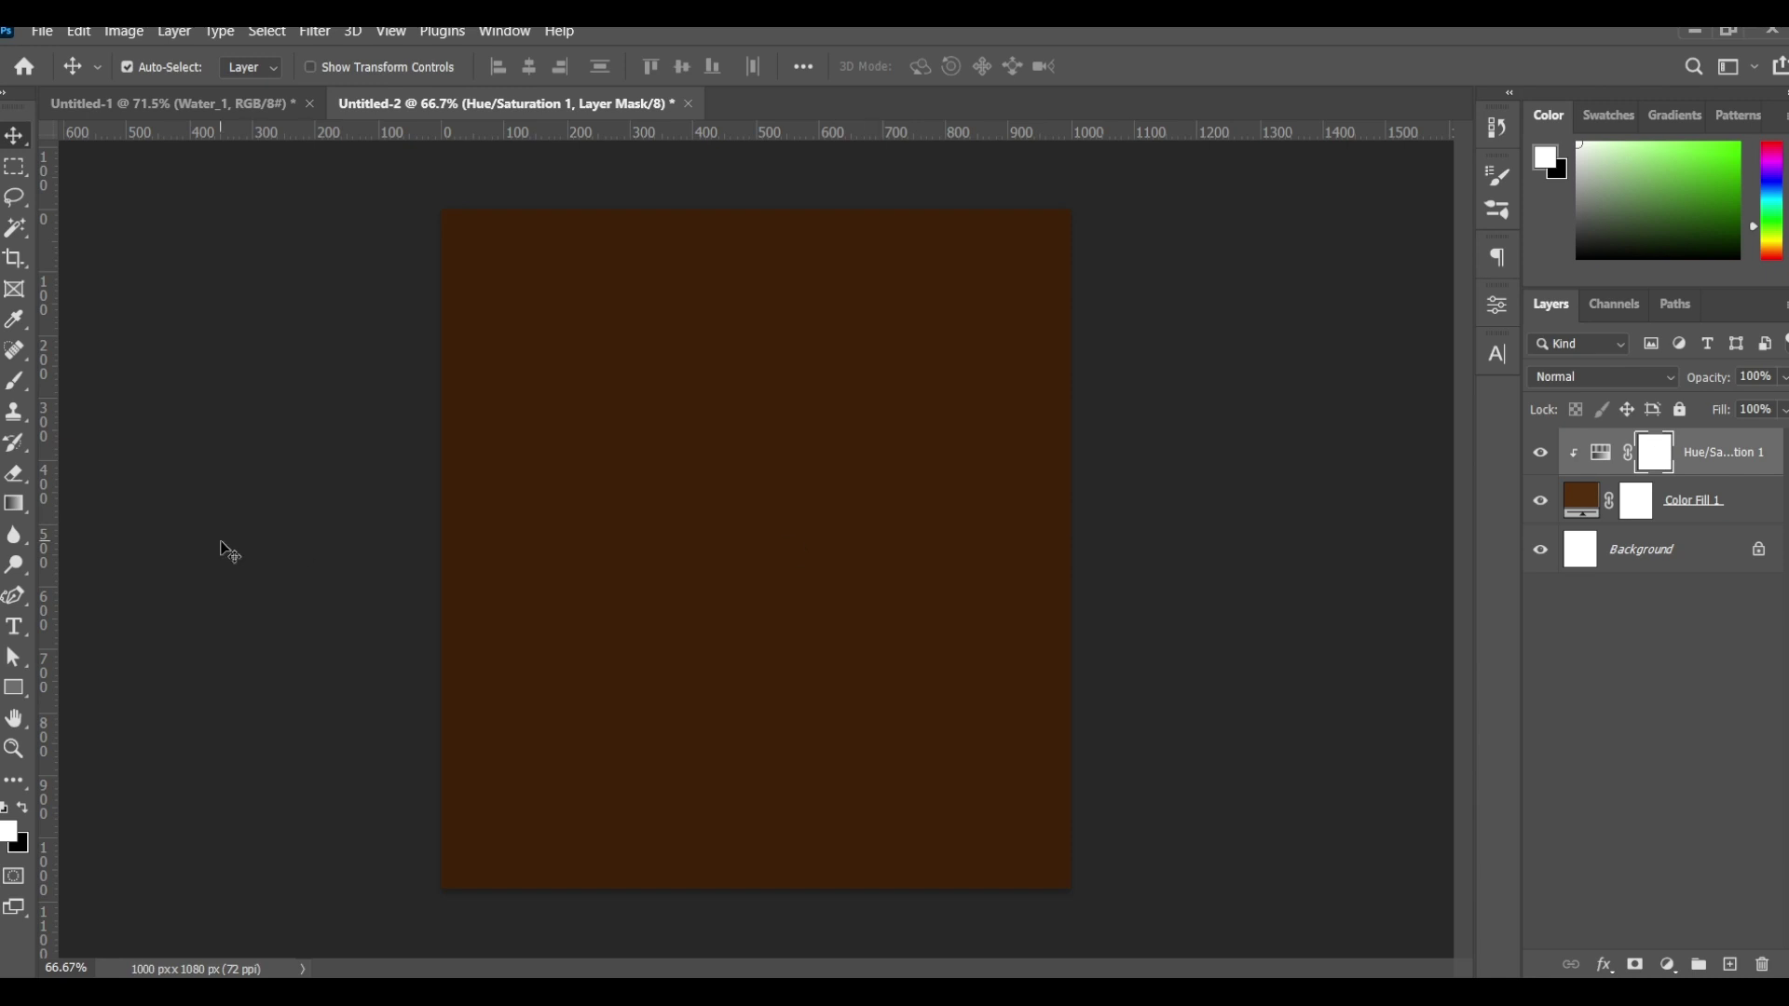
Step: Draw a diagonal gradient on the Hue/Saturation mask for light-to-dark shading
left_click(21, 510)
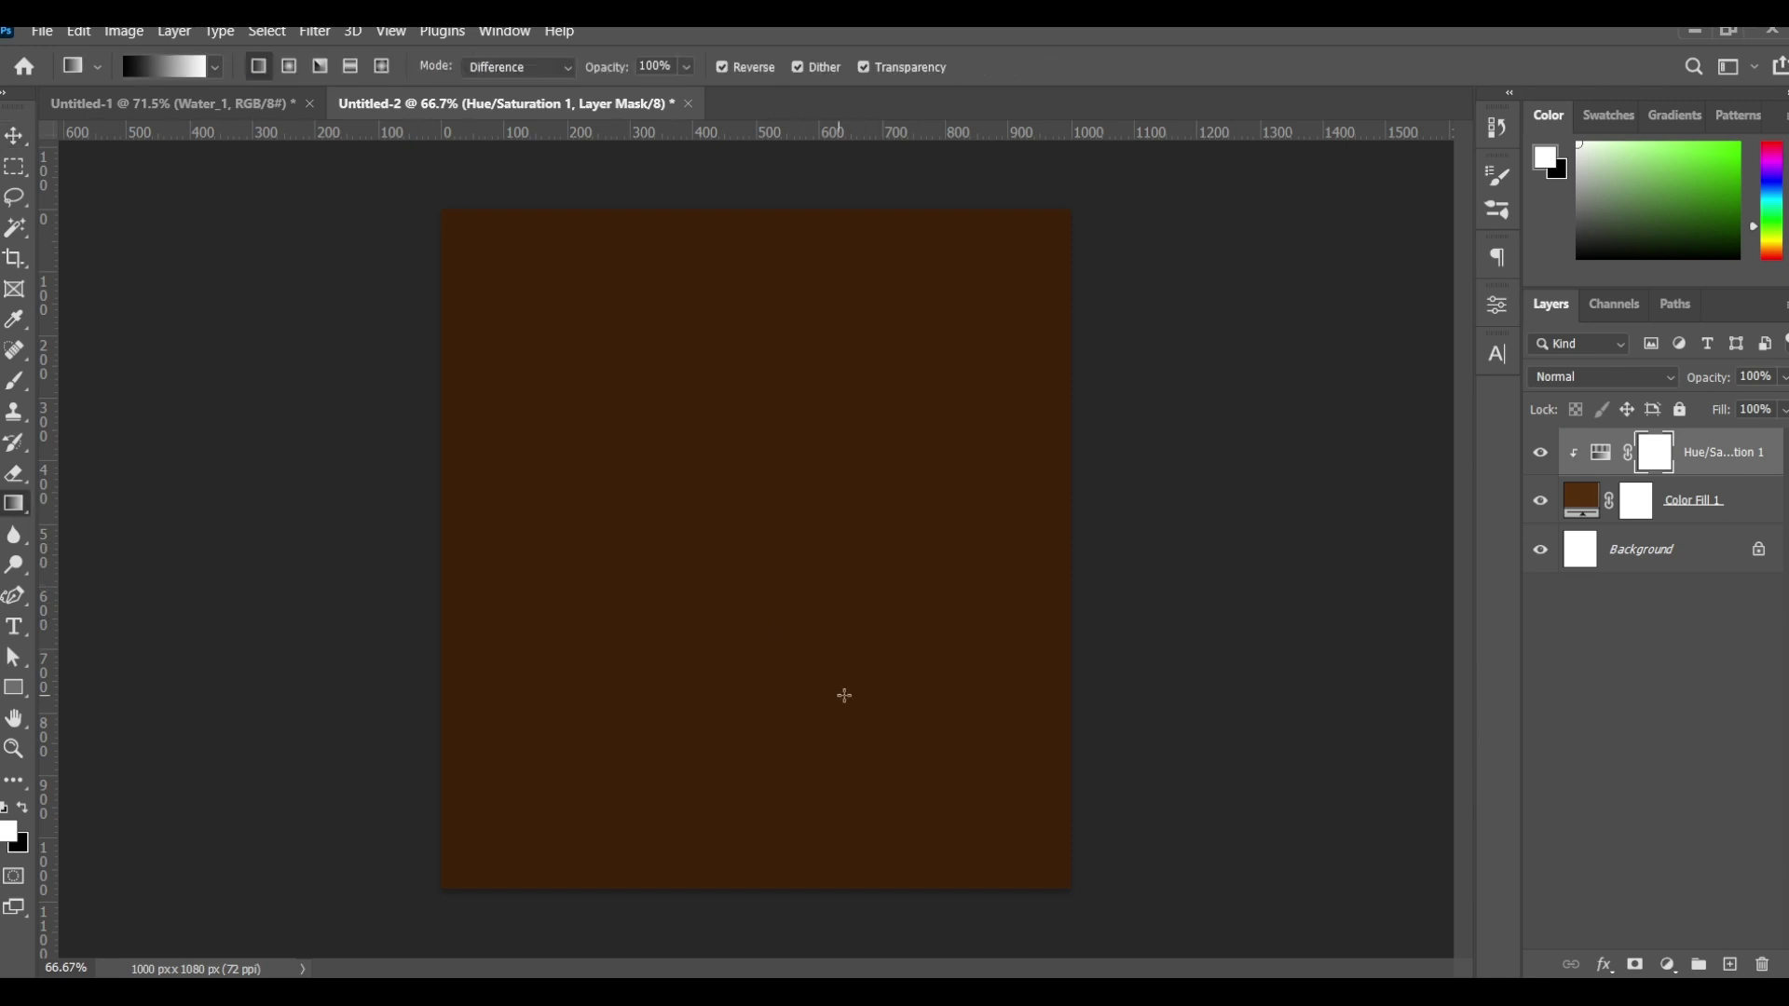
left_click_drag(702, 515, 698, 511)
key("ctrl+z")
mouse_move(840, 641)
left_mouse_down()
mouse_move(899, 695)
mouse_move(895, 730)
left_mouse_up()
key("ctrl+z")
key("ctrl+z")
left_click_drag(594, 347, 896, 708)
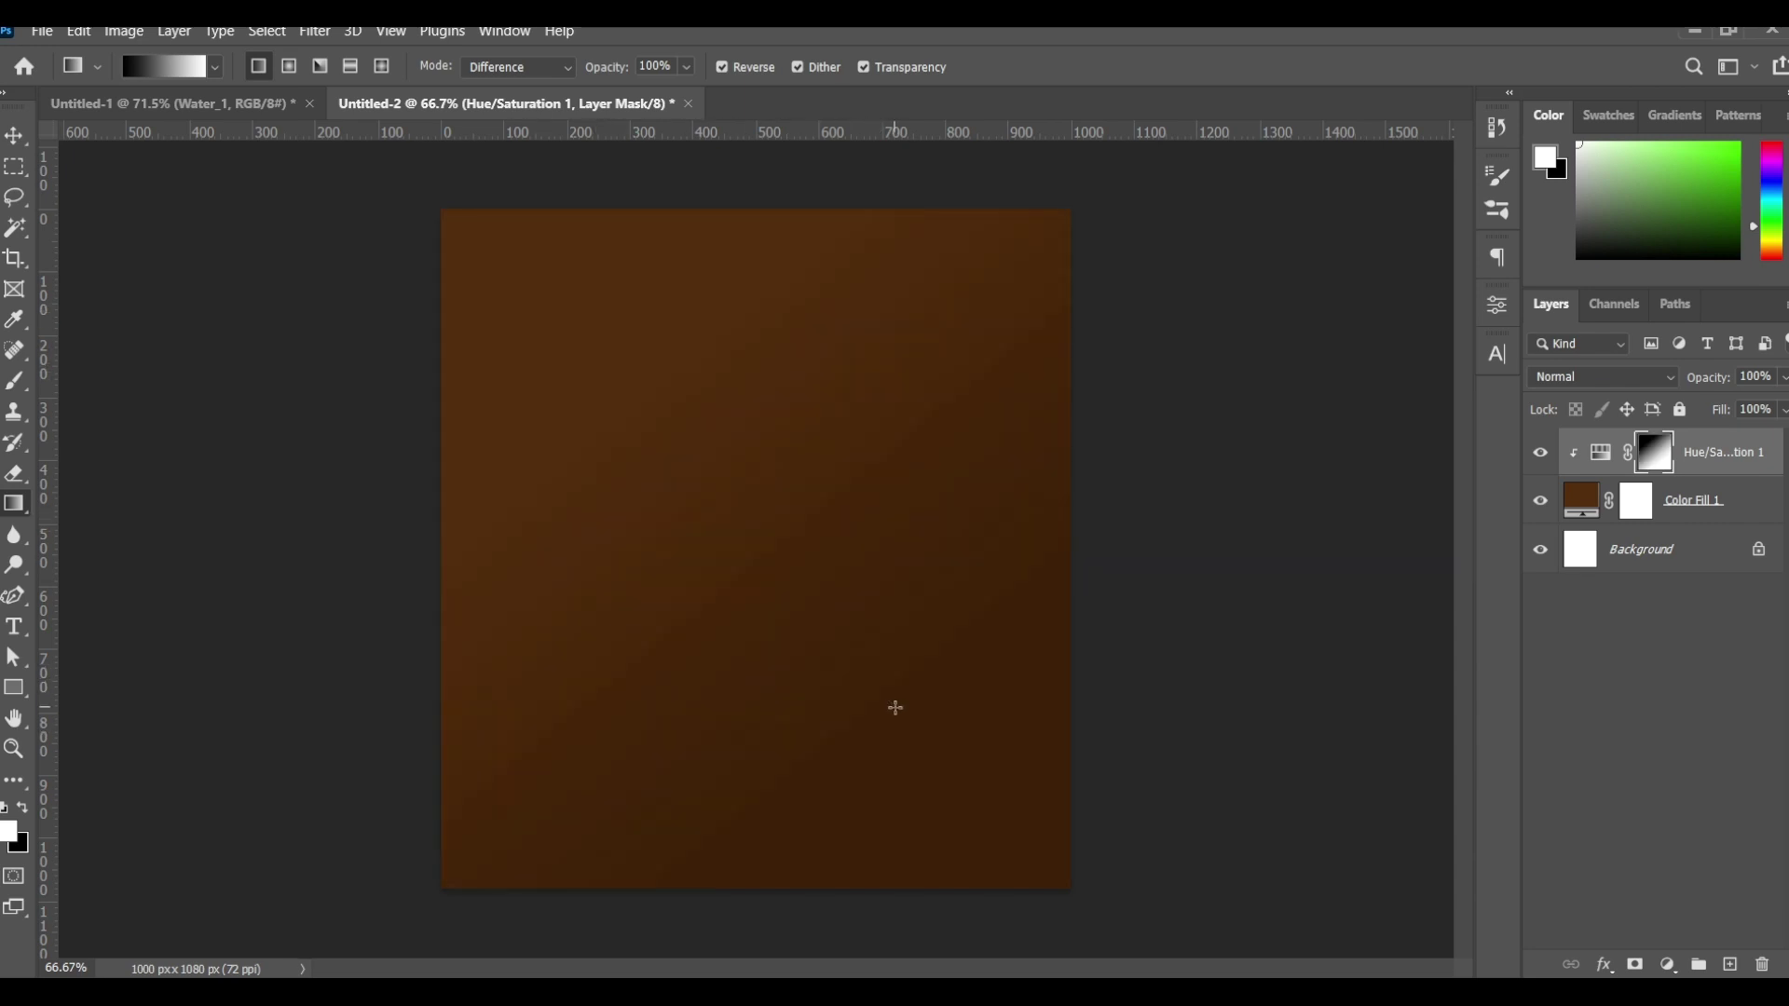
key("ctrl+z")
left_click_drag(623, 468, 751, 646)
key("ctrl+z")
left_click_drag(589, 368, 948, 741)
Step: Group the fill and Hue/Saturation layers into Group 1, then return to Untitled-1
left_click(1741, 501)
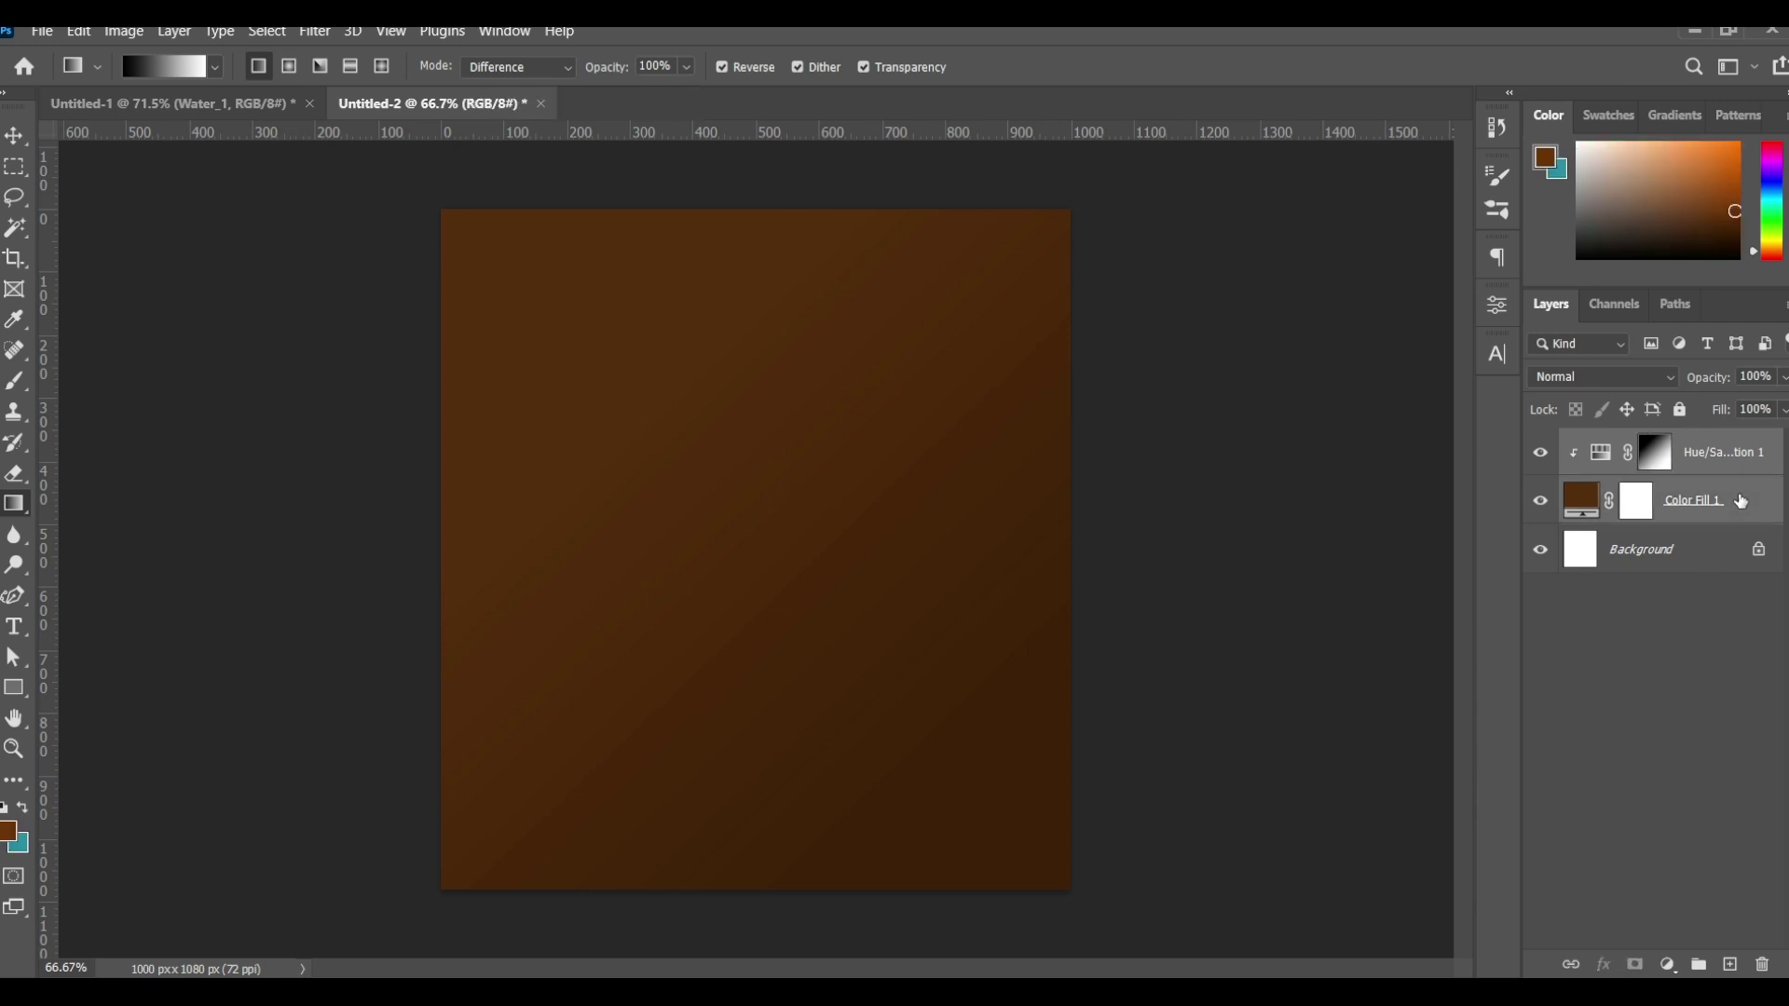
key("ctrl+g")
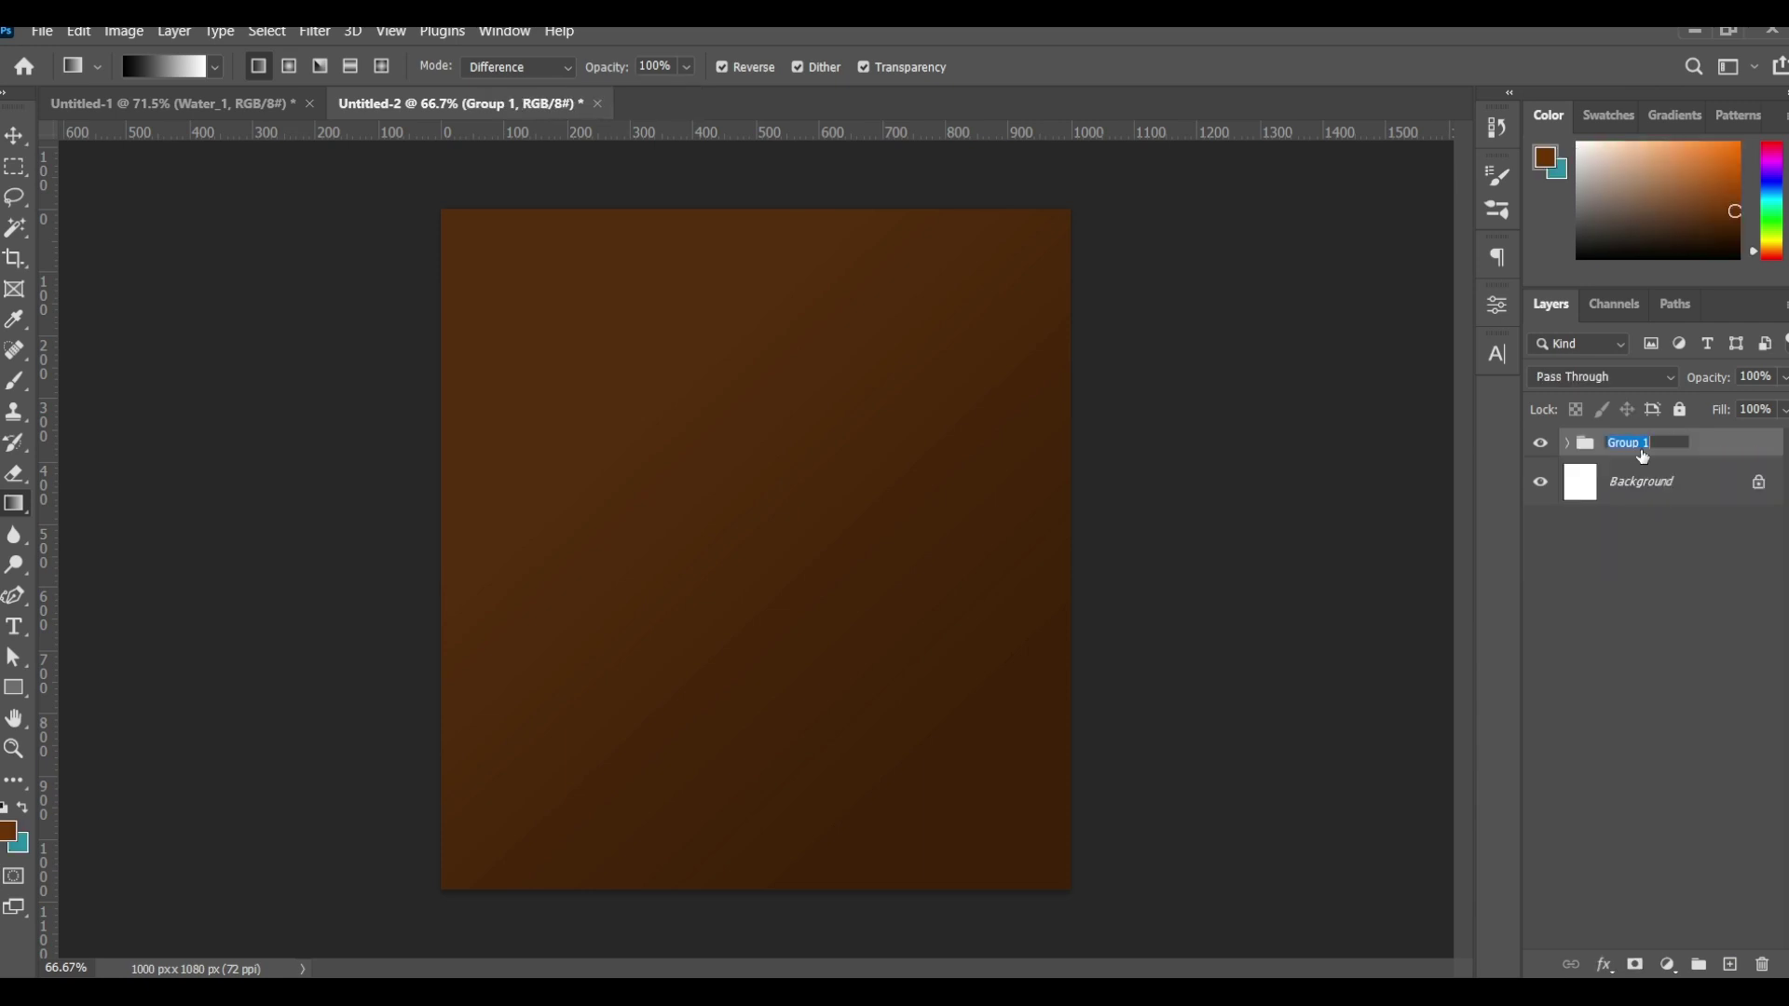
key("Return")
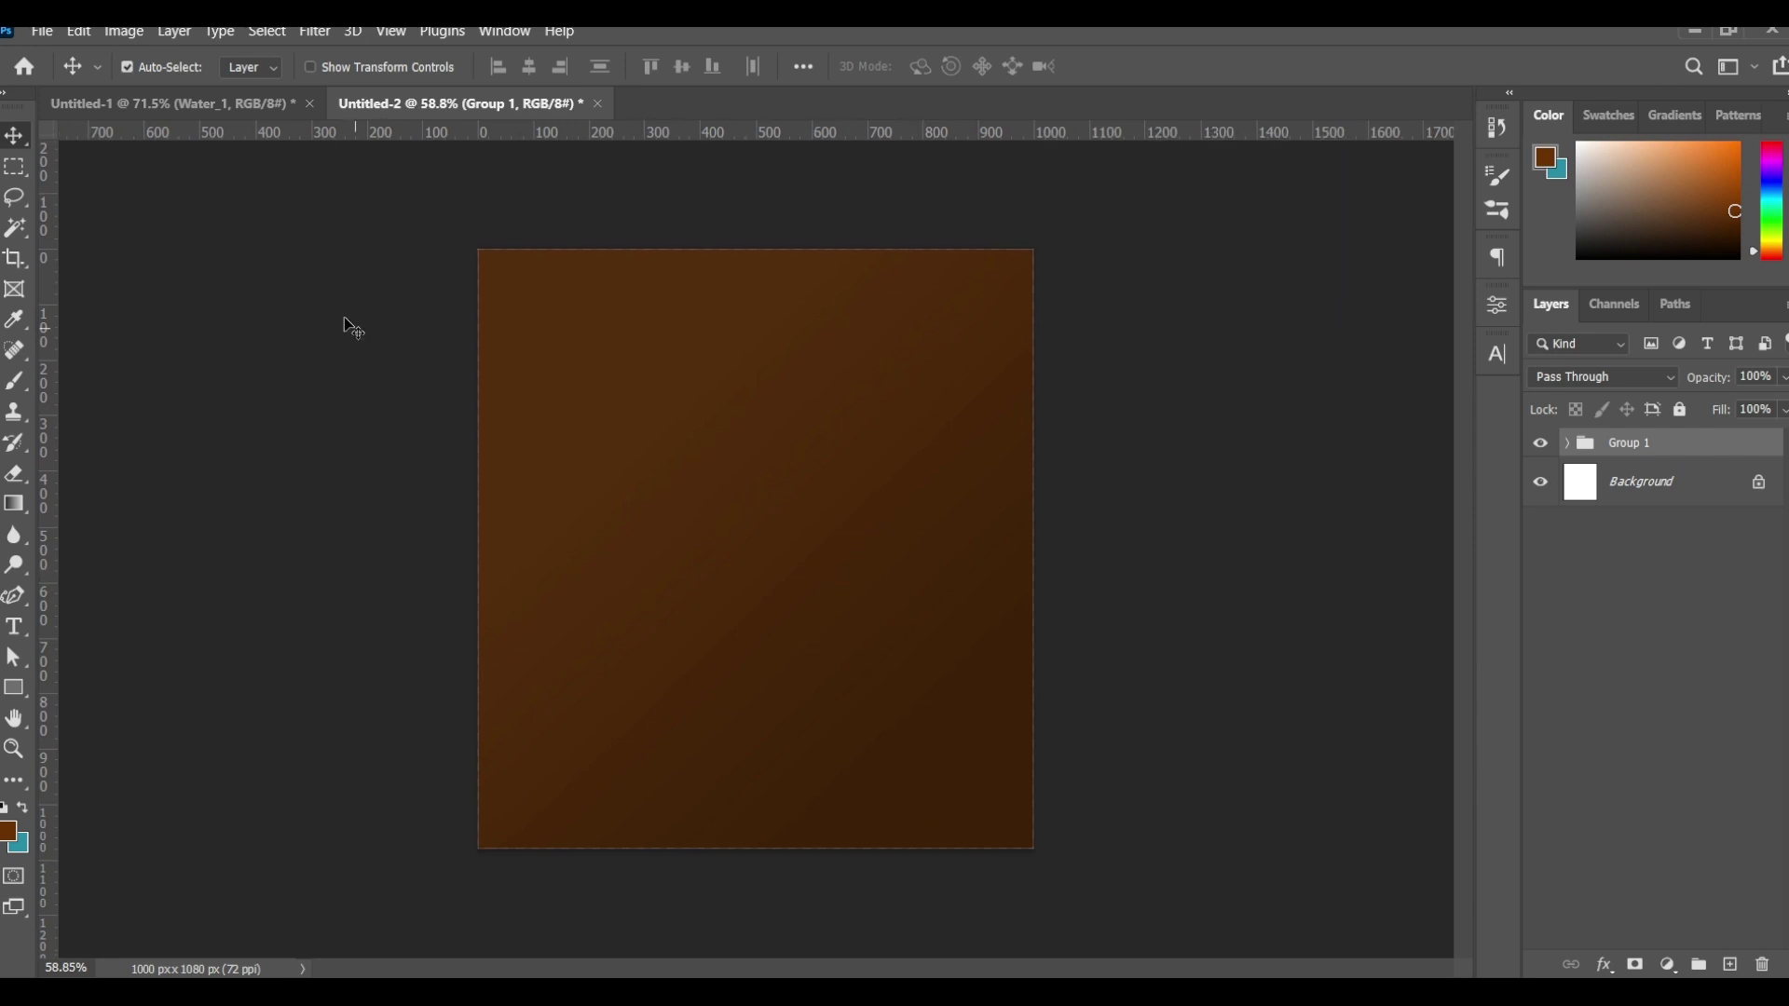
left_click(245, 104)
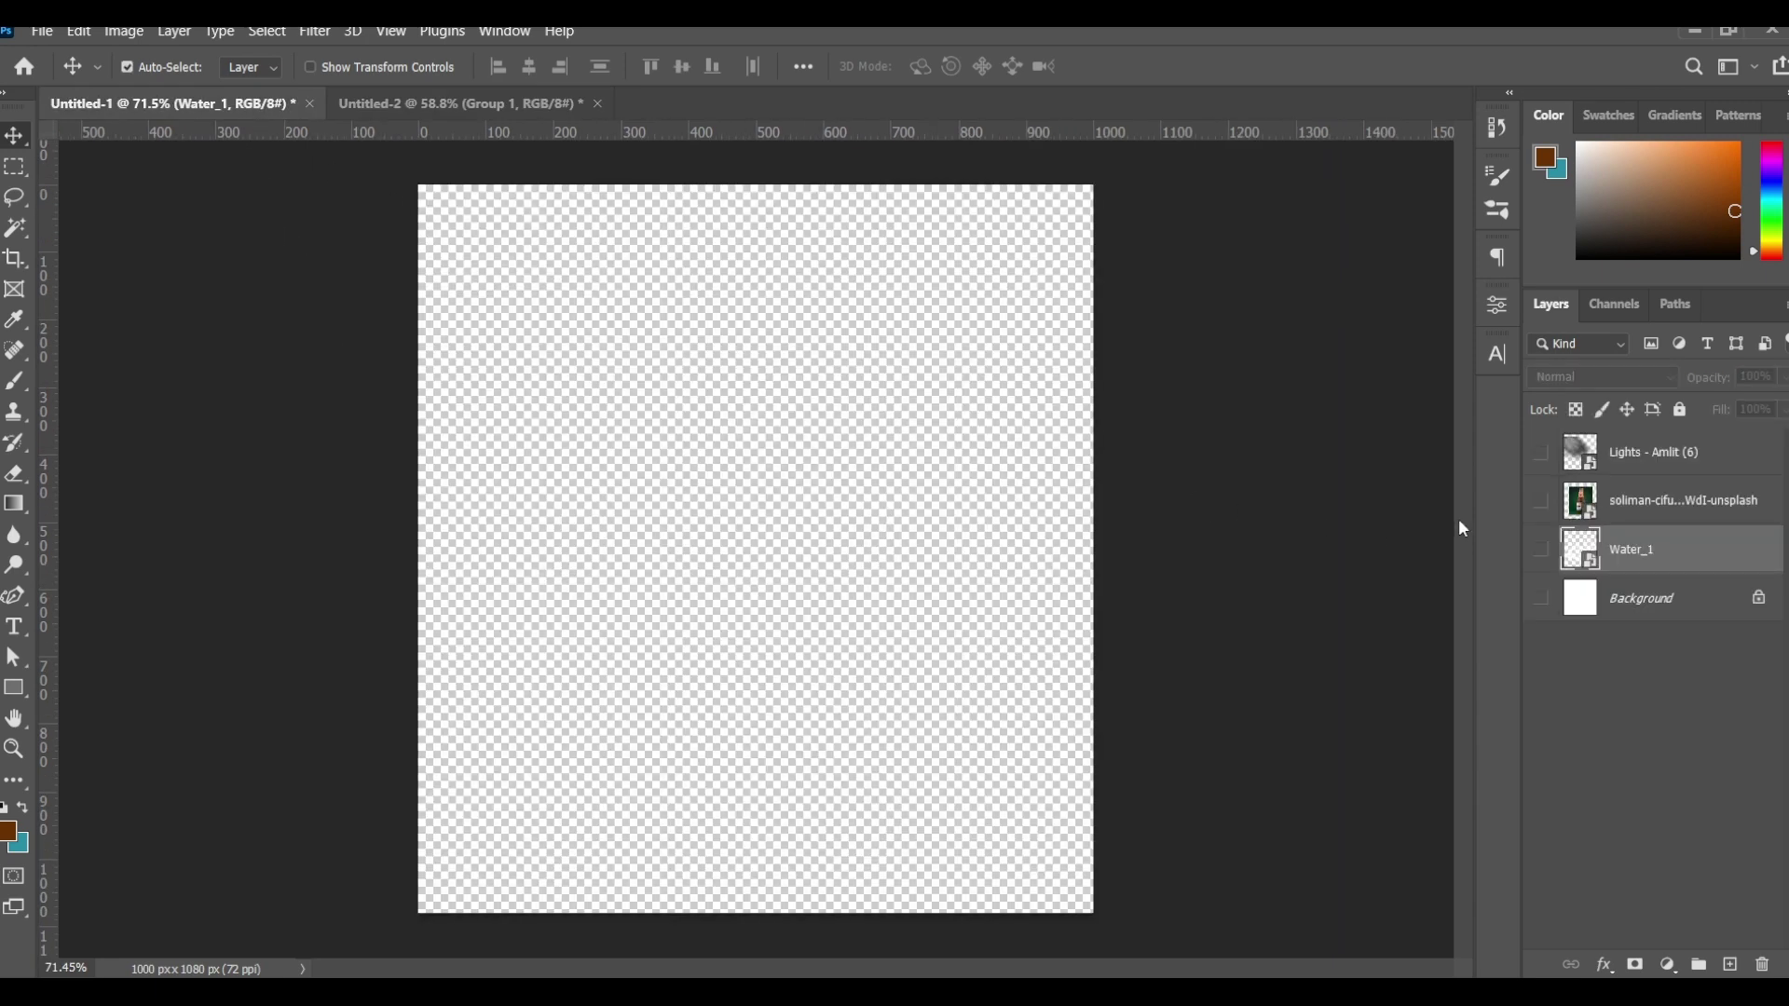
Step: Bring the bottle photo into Untitled-2, cut out the bottle with Magic Wand, and delete the photo layer
left_click(1540, 501)
mouse_move(831, 522)
left_mouse_down()
mouse_move(862, 567)
mouse_move(804, 529)
left_mouse_up()
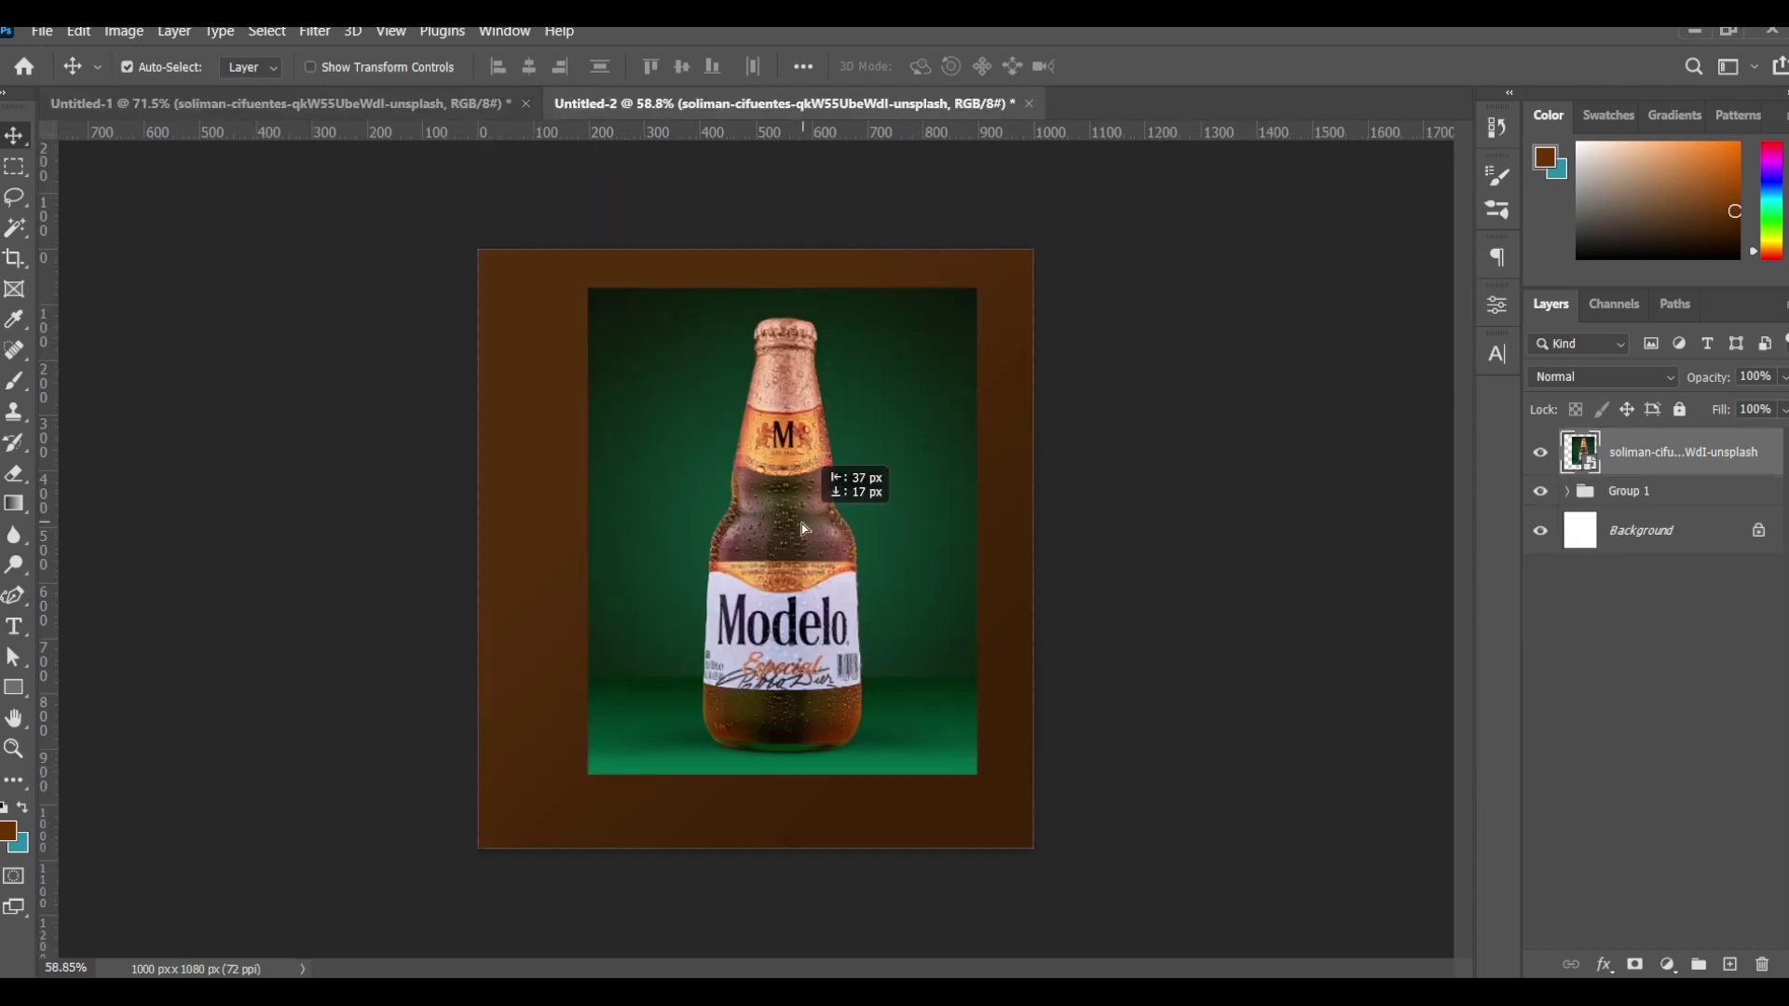
left_click(21, 234)
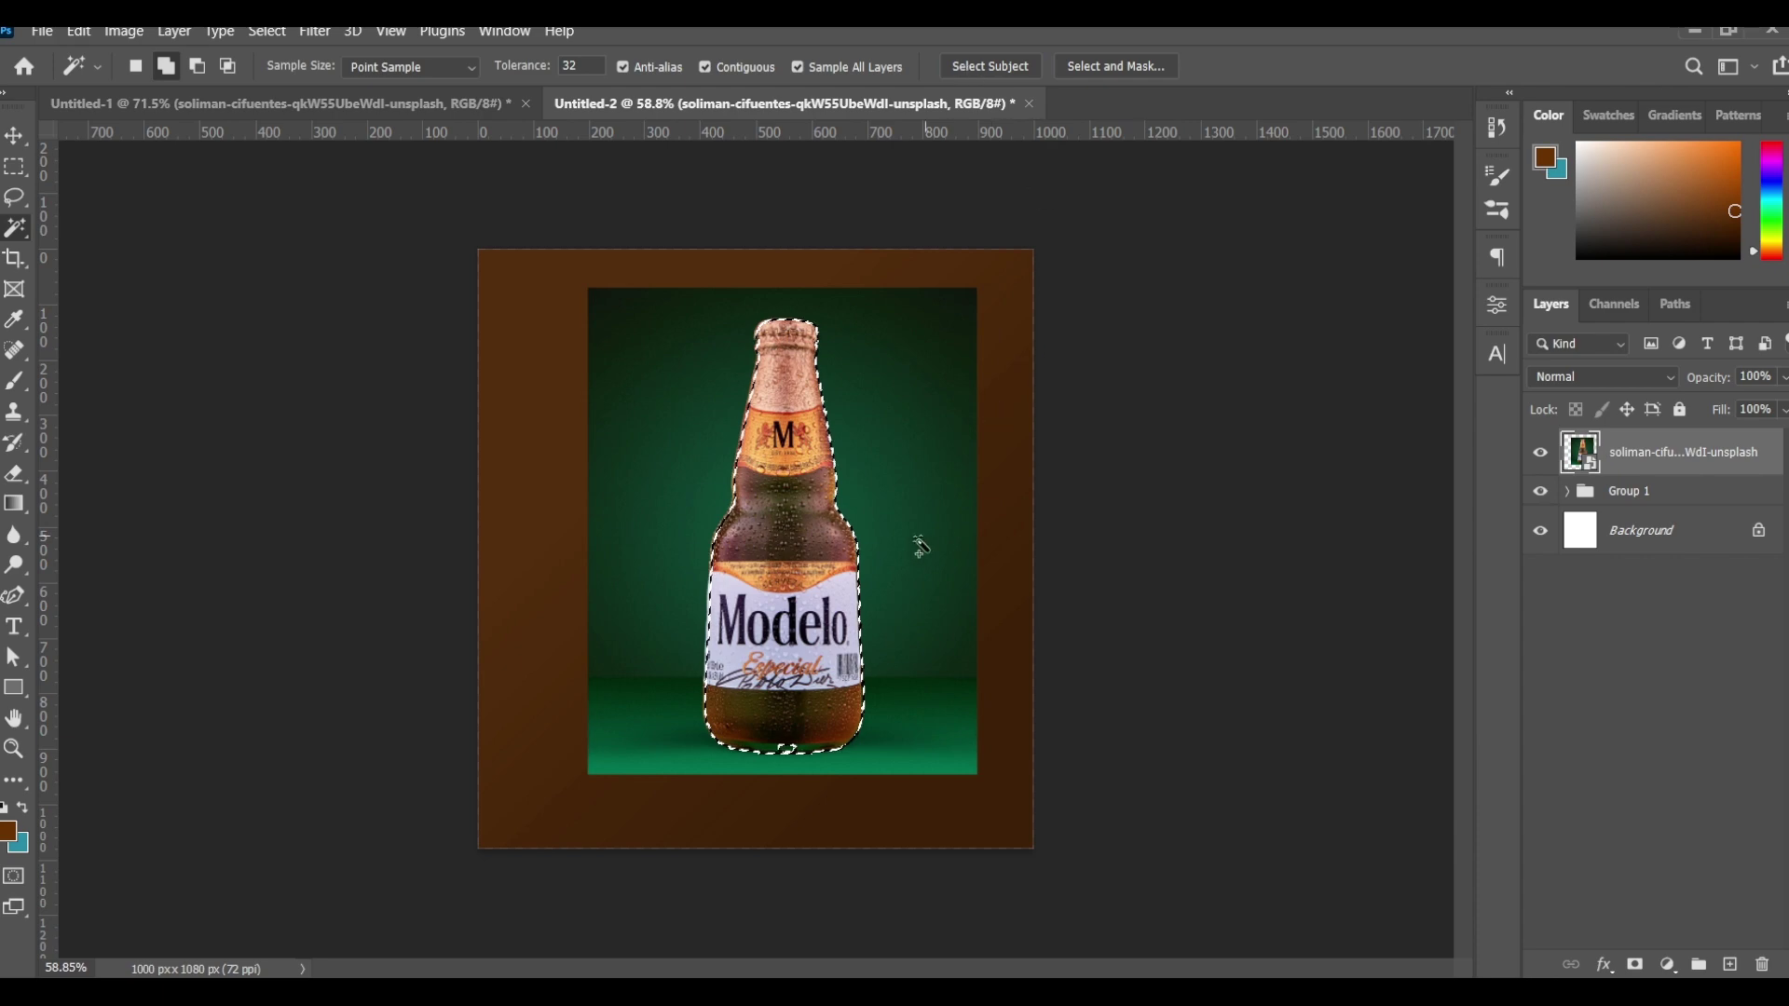
scroll(809, 762, "up", 3)
scroll(809, 762, "up", 2)
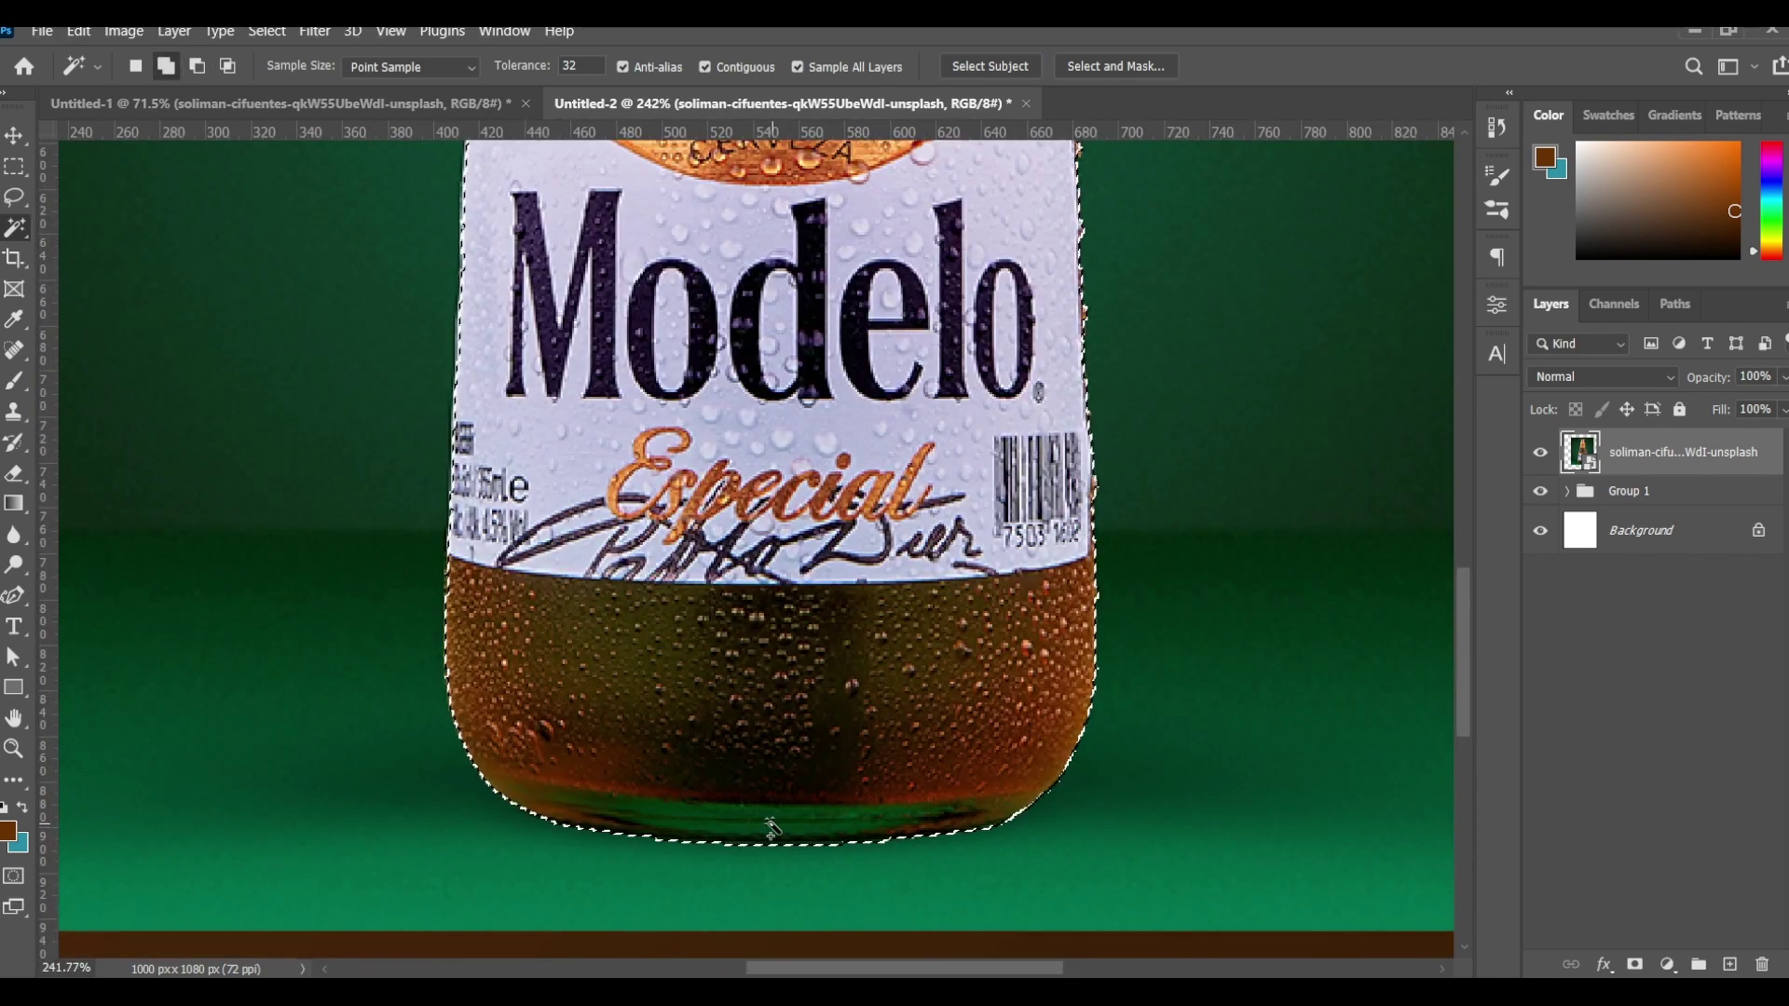
scroll(801, 630, "down", 3)
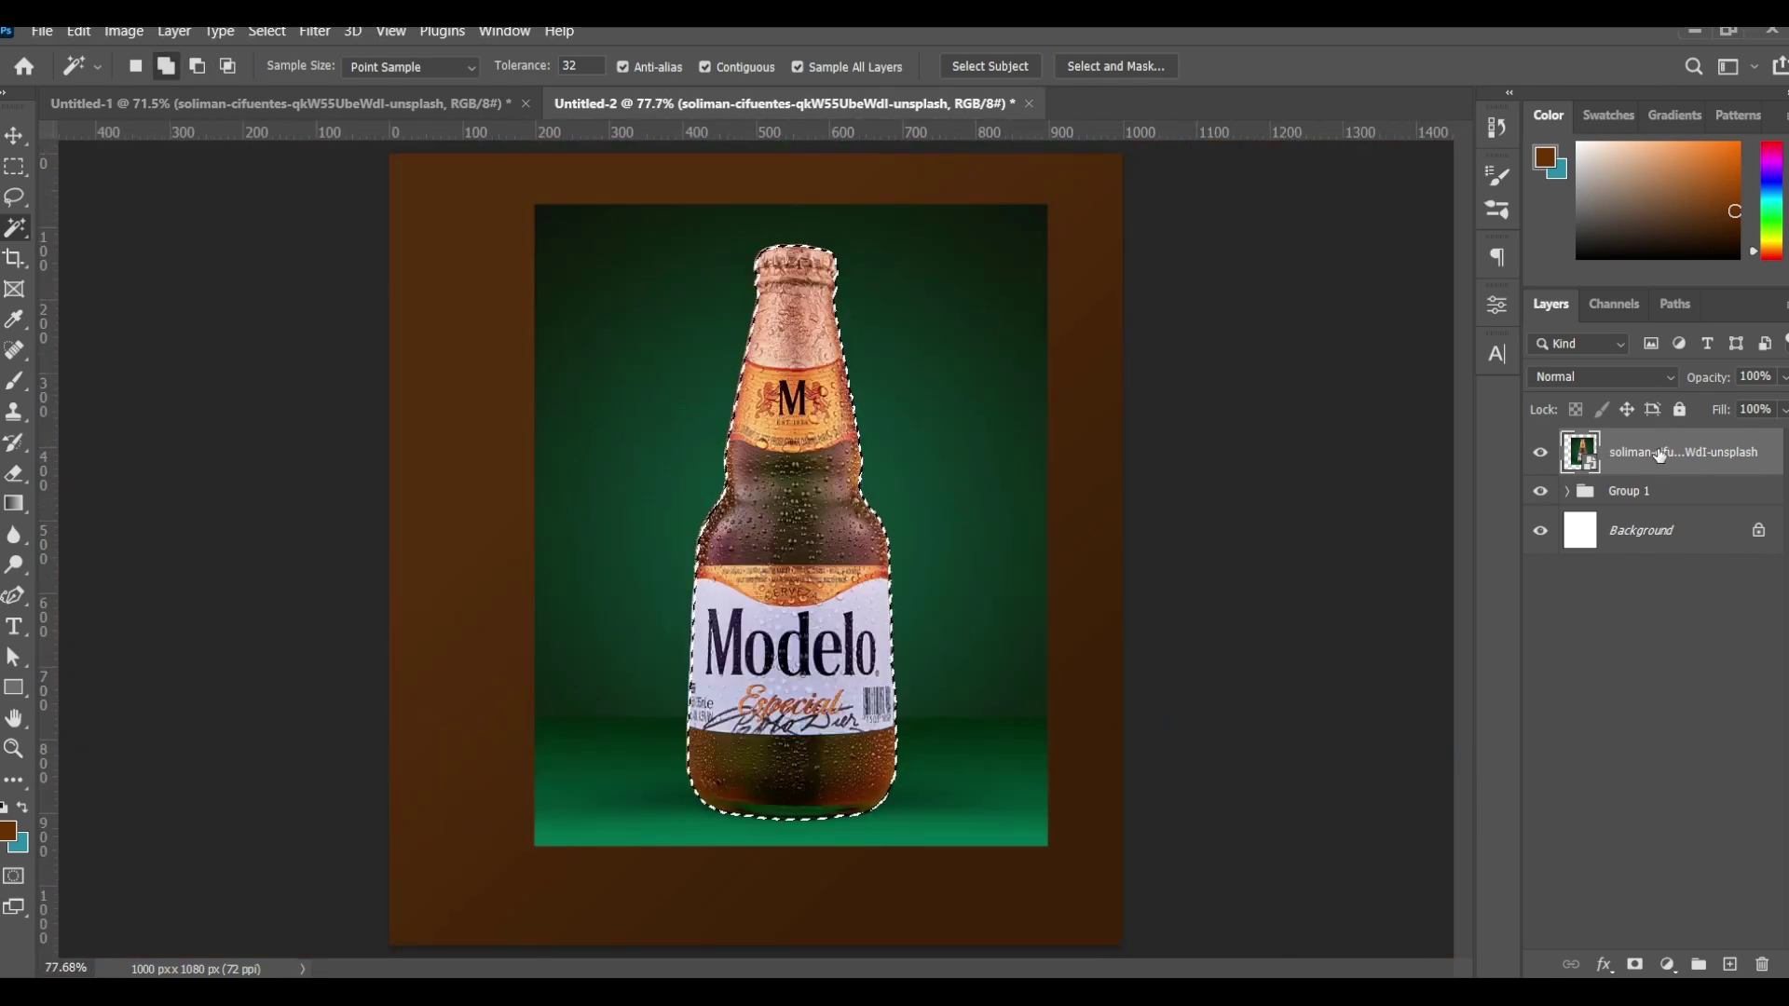
key("ctrl+j")
mouse_move(1644, 510)
left_mouse_down()
mouse_move(1784, 832)
mouse_move(1762, 964)
left_mouse_up()
left_click(1625, 463)
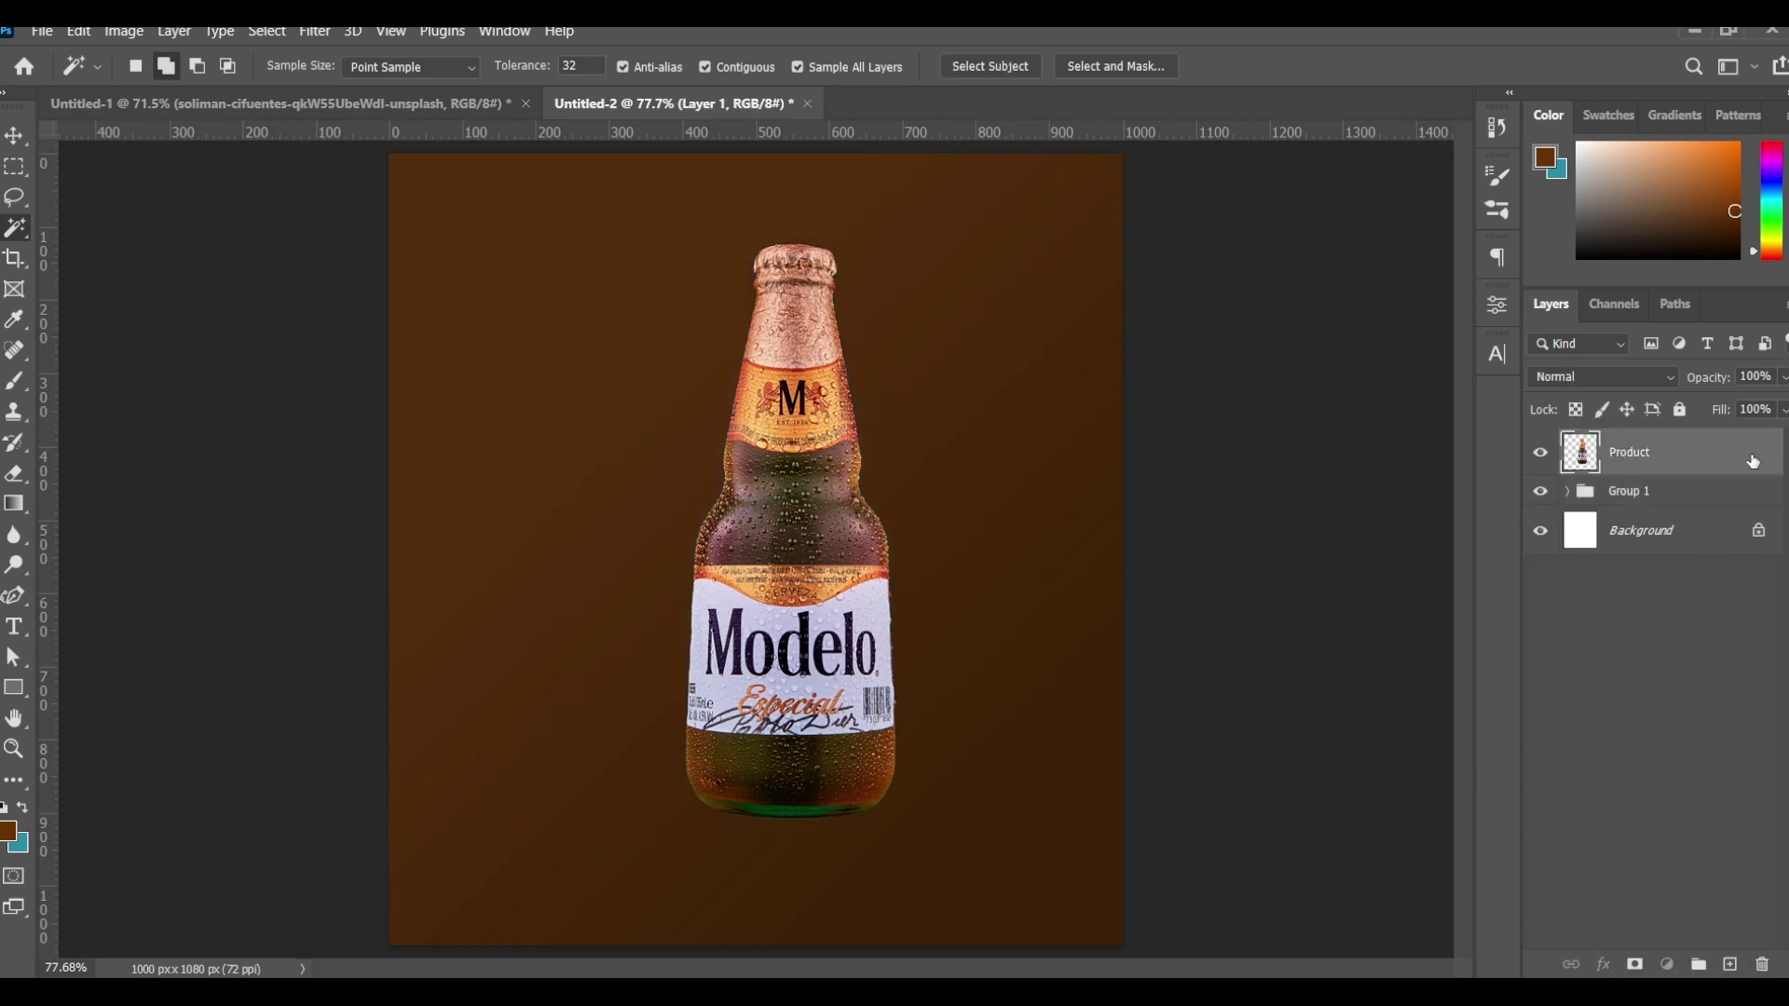
Step: Stretch, narrow and tilt the main bottle, then nudge it slightly lower
key("ctrl+t")
left_click_drag(791, 820, 791, 858)
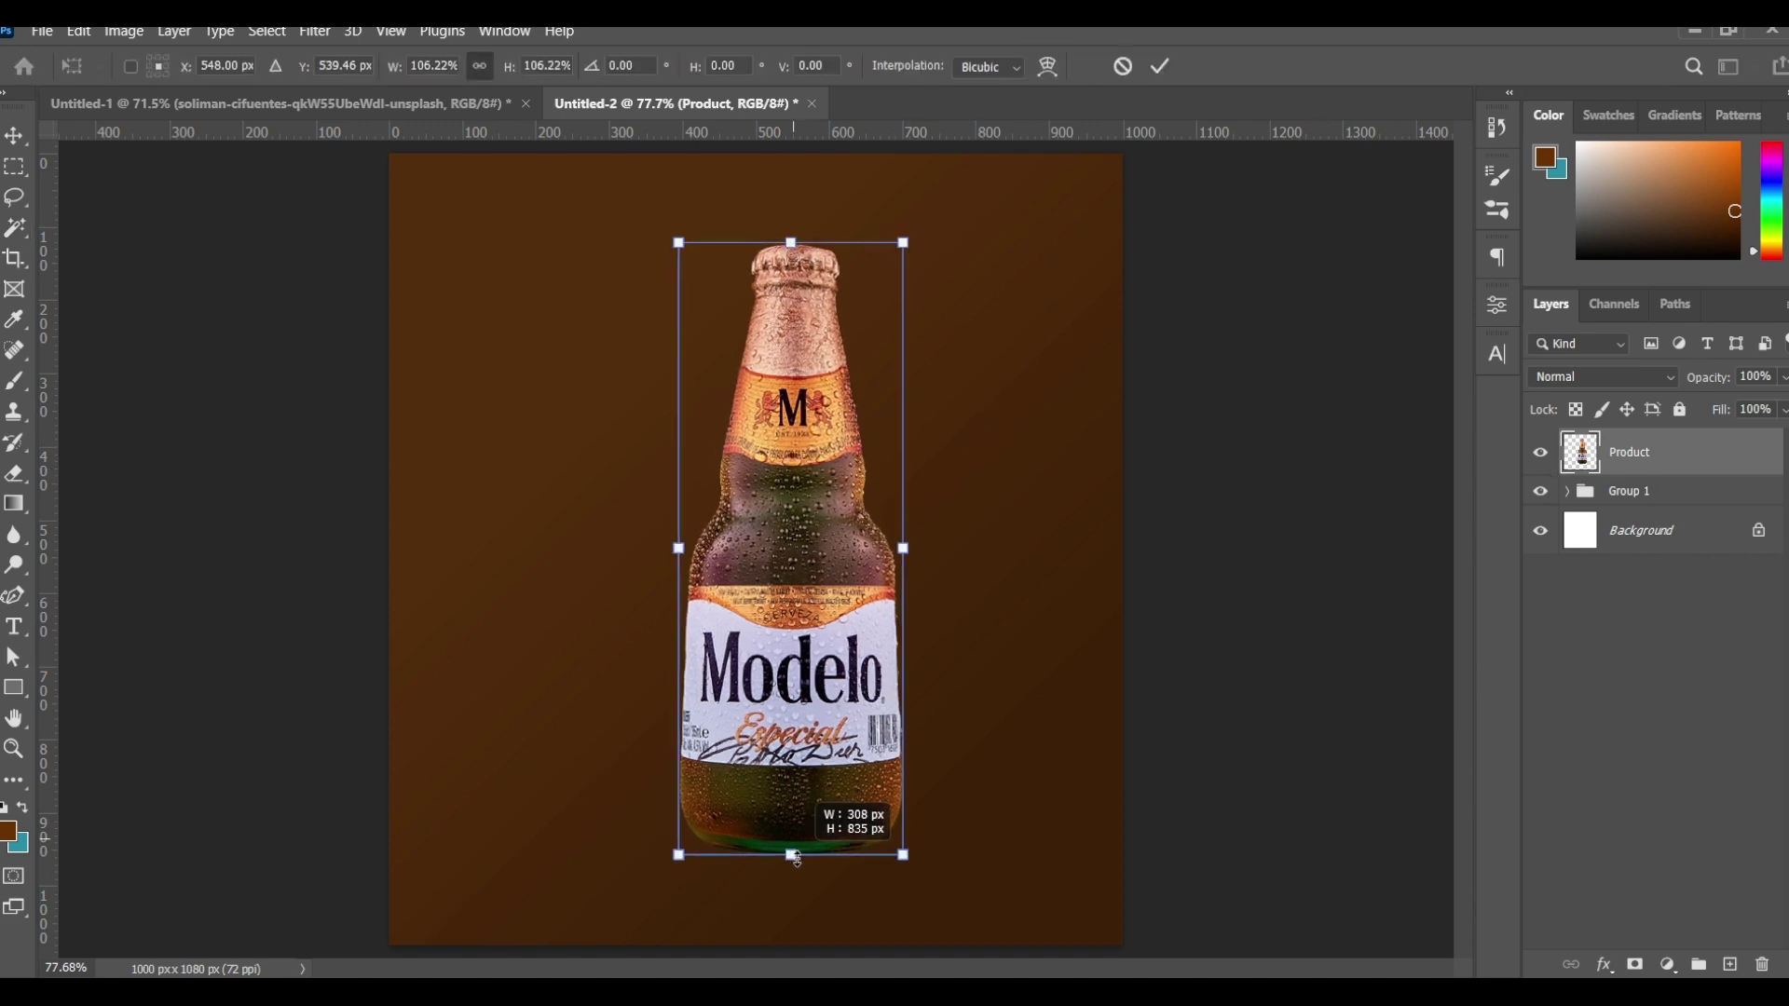
mouse_move(902, 558)
left_mouse_down()
mouse_move(925, 509)
mouse_move(922, 536)
left_mouse_up()
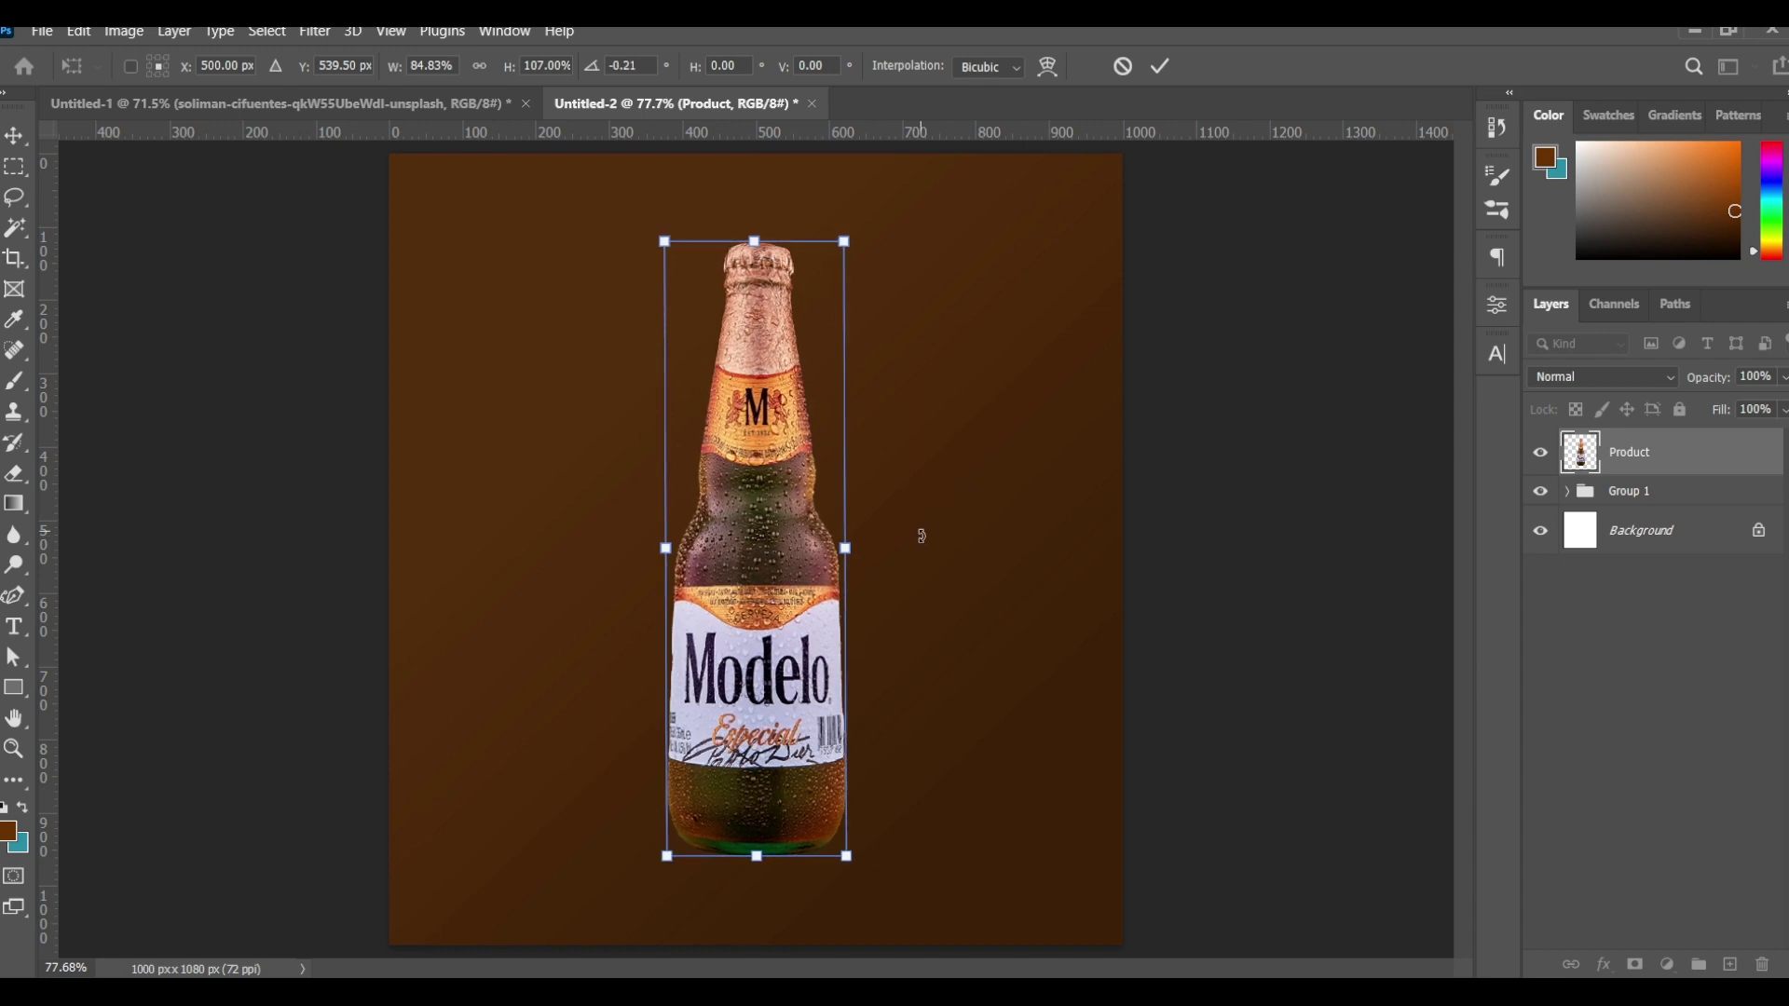
left_click_drag(756, 245, 757, 223)
left_click_drag(936, 519, 917, 475)
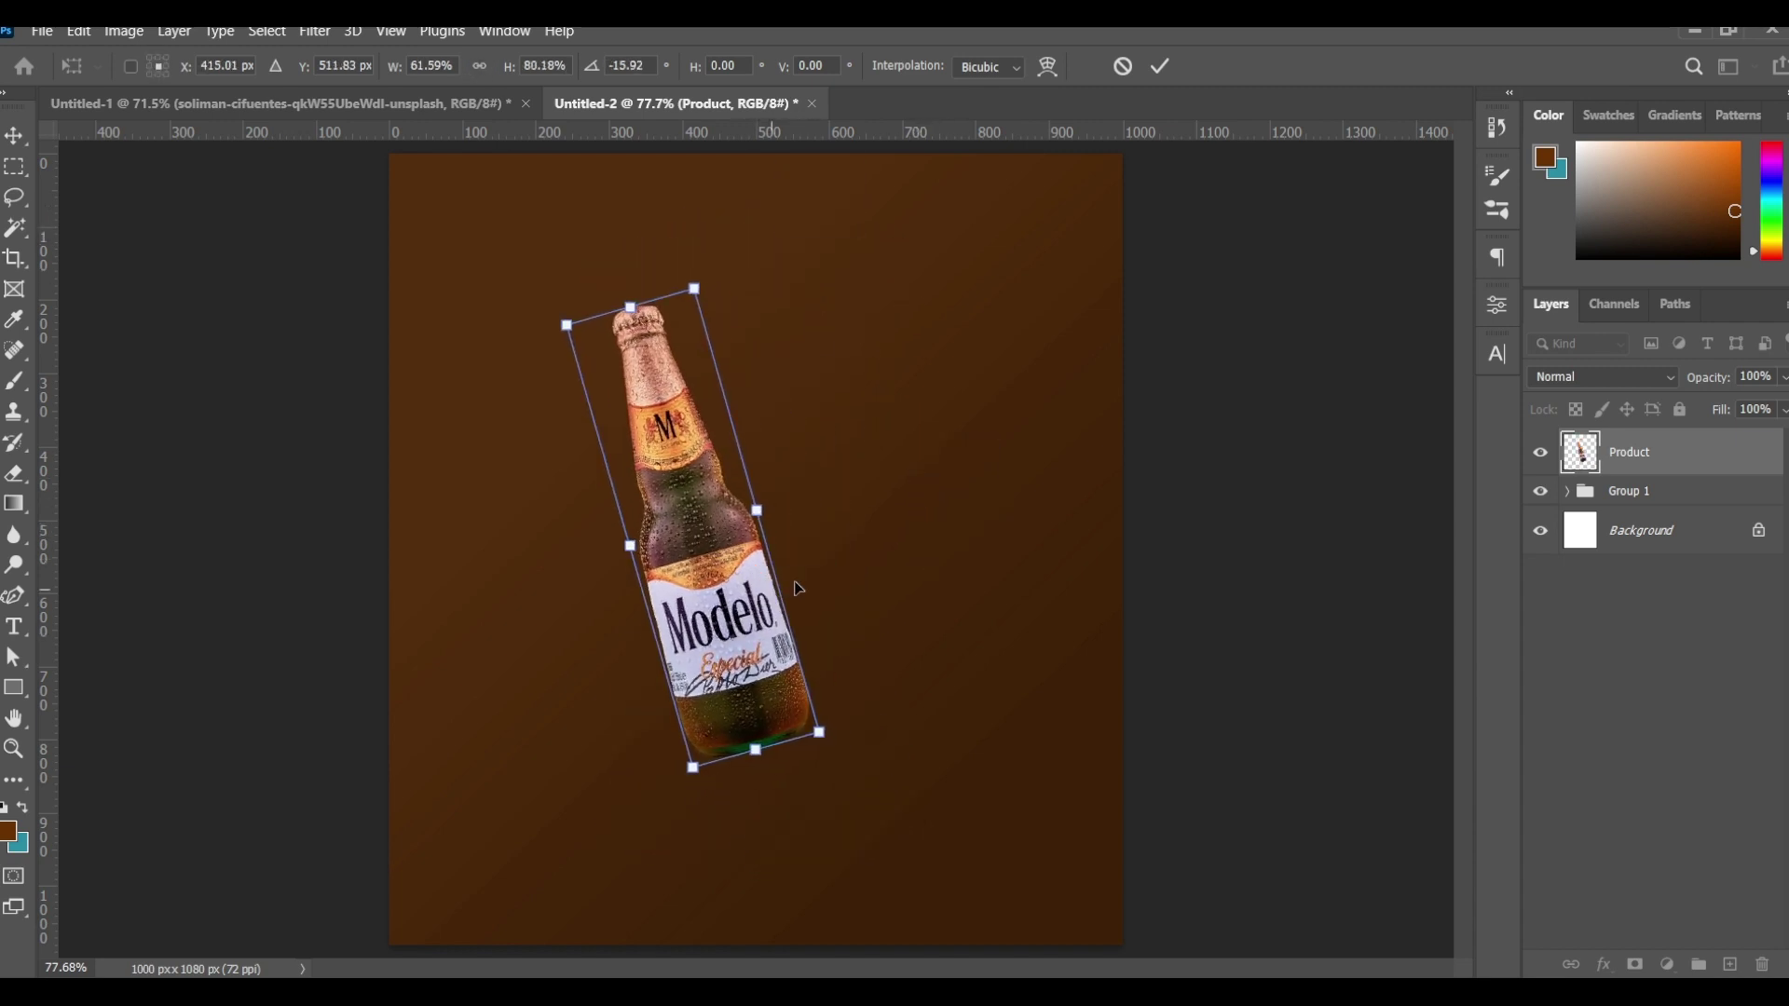
mouse_move(757, 207)
left_mouse_down()
mouse_move(773, 578)
mouse_move(782, 528)
left_mouse_up()
key("Return")
key("w")
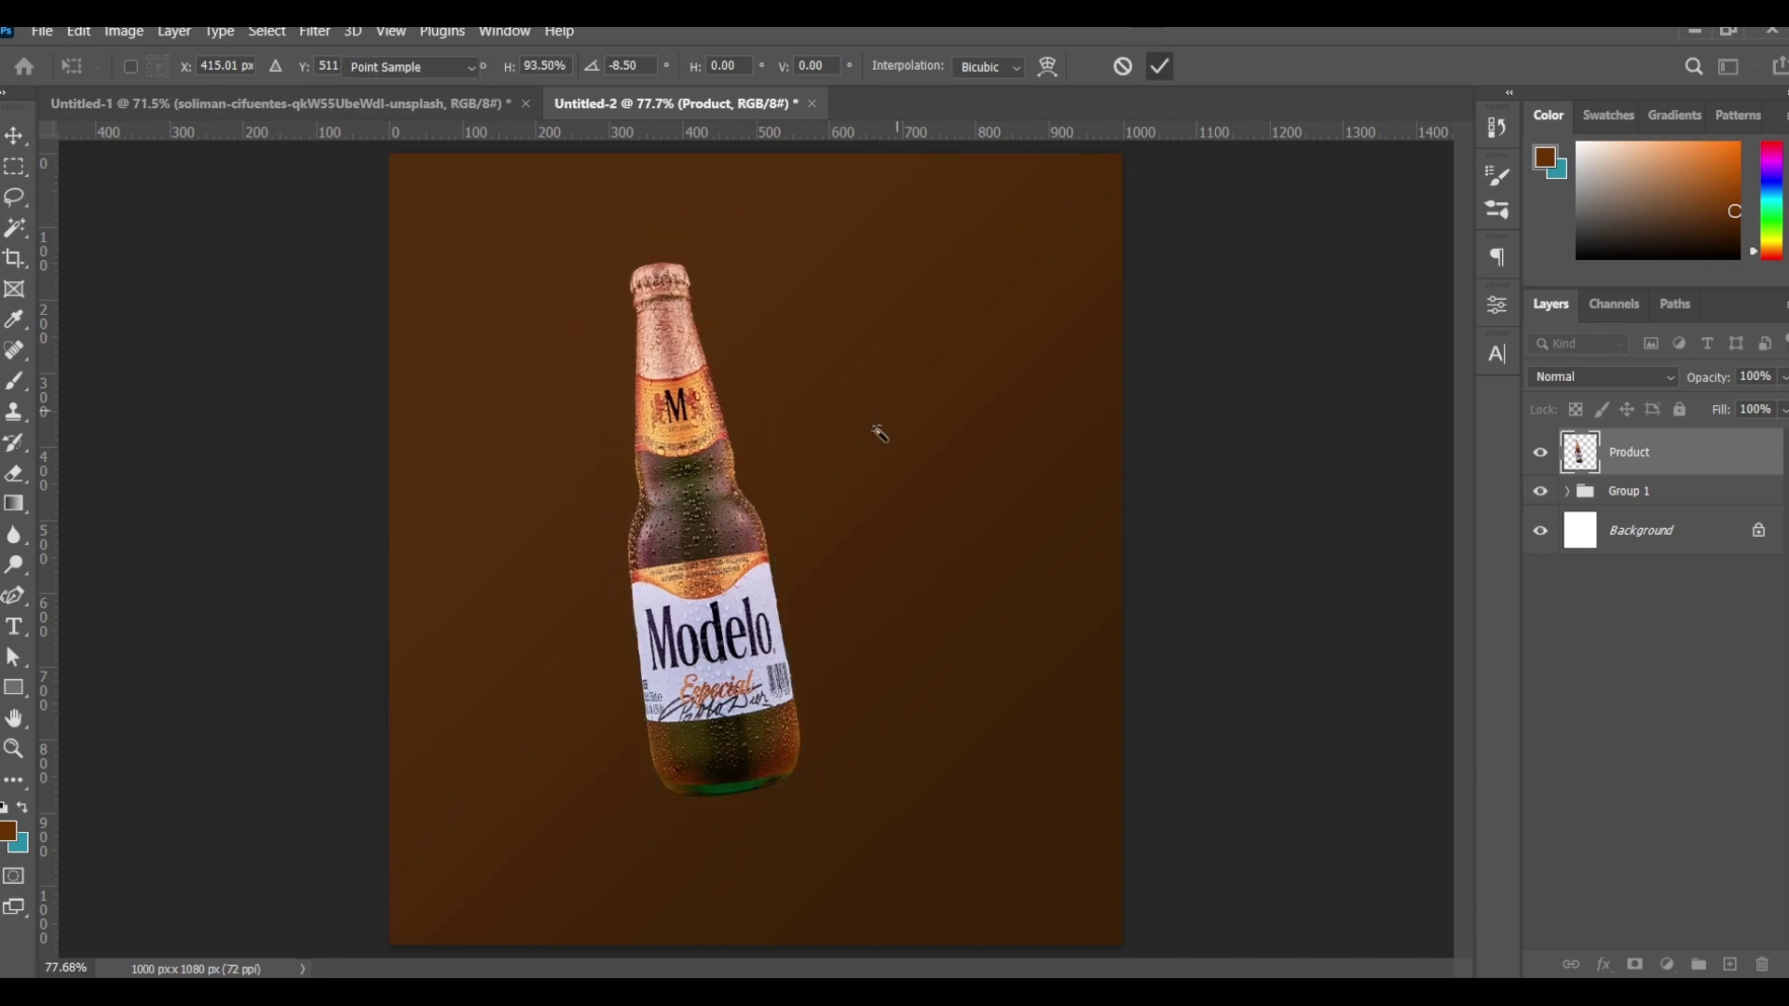
scroll(946, 639, "down", 1)
left_click_drag(700, 695, 705, 716)
Step: Duplicate the bottle to the right, tilted about 25° and shrunk to about 58%, behind the original
key("v")
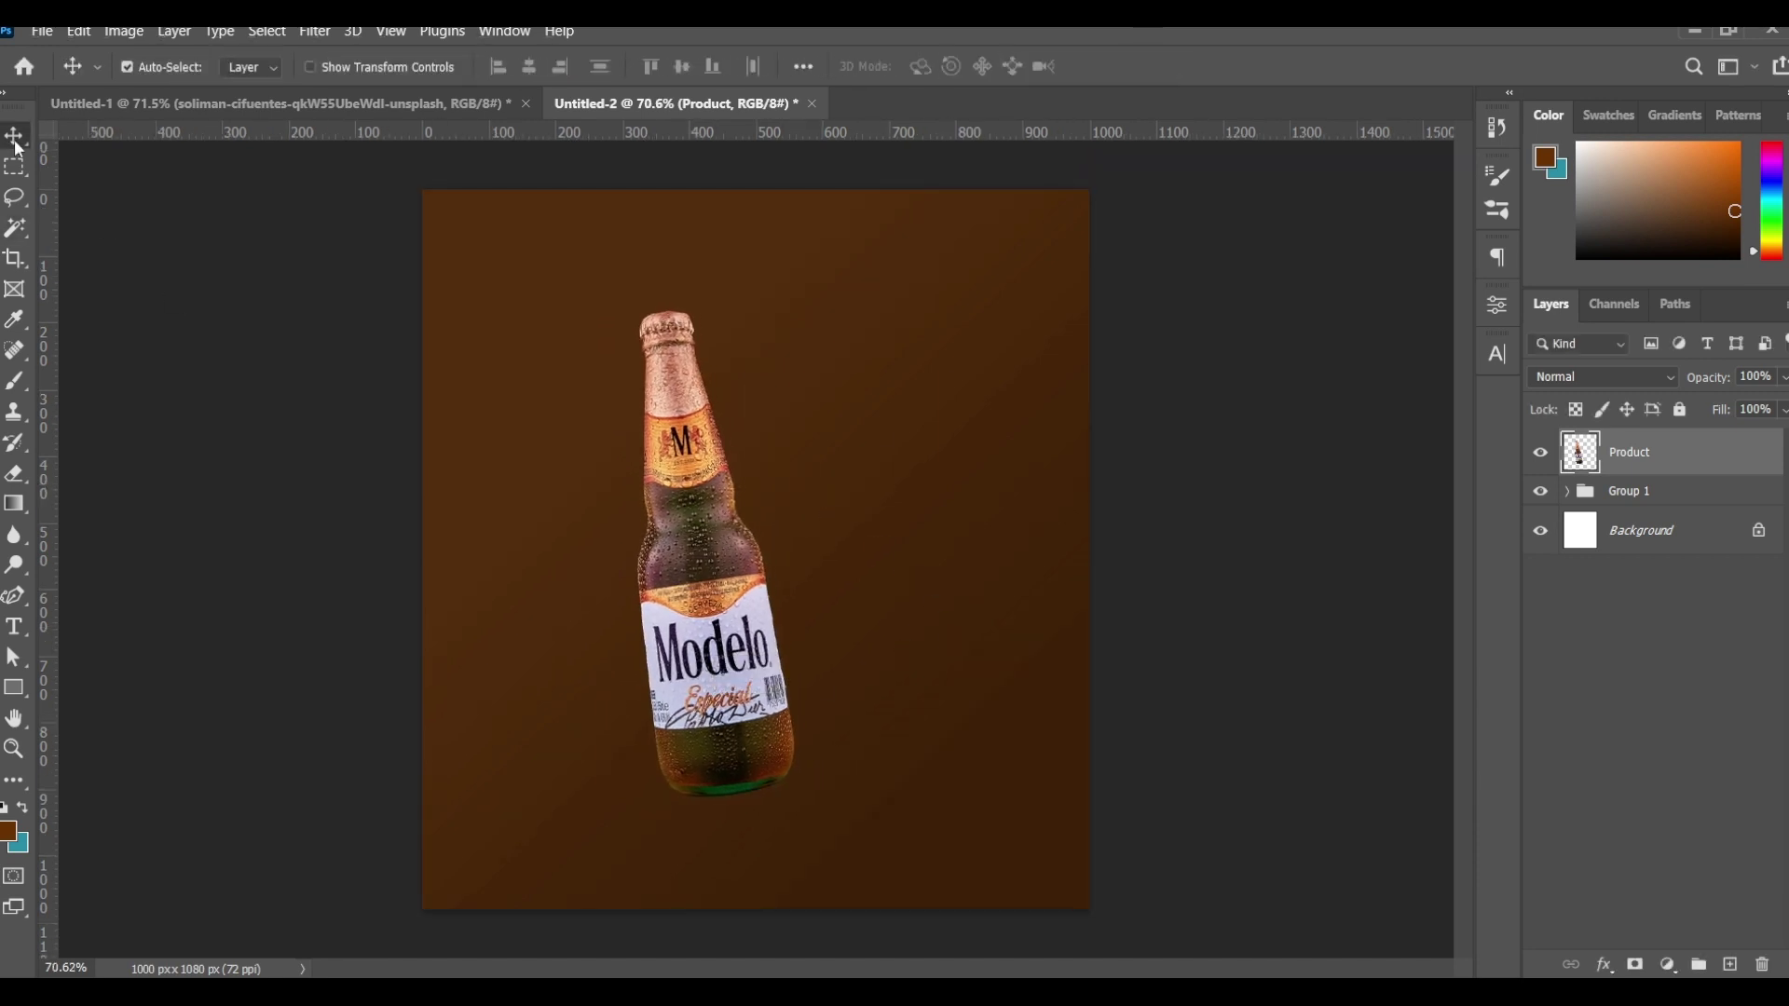
scroll(779, 657, "up", 1)
left_click_drag(708, 623, 843, 627)
key("ctrl+t")
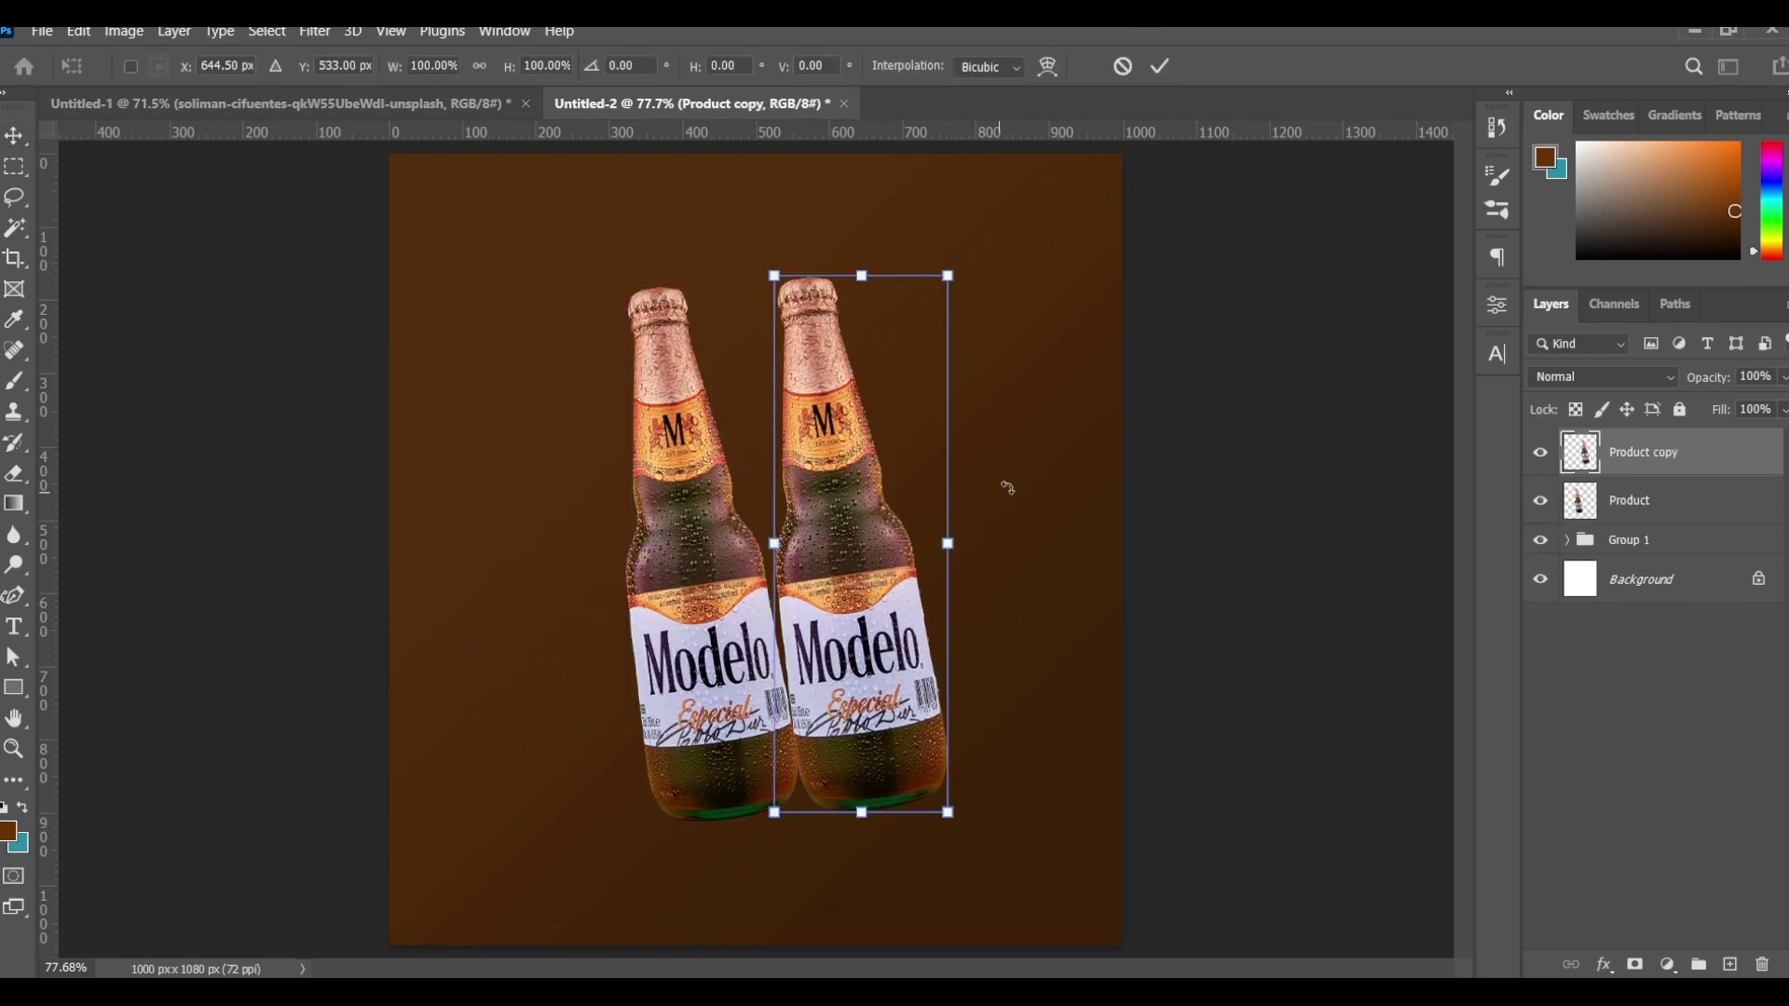
left_click_drag(1003, 483, 1030, 515)
mouse_move(1087, 353)
left_mouse_down()
mouse_move(1006, 410)
mouse_move(967, 470)
left_mouse_up()
left_click_drag(862, 559, 850, 547)
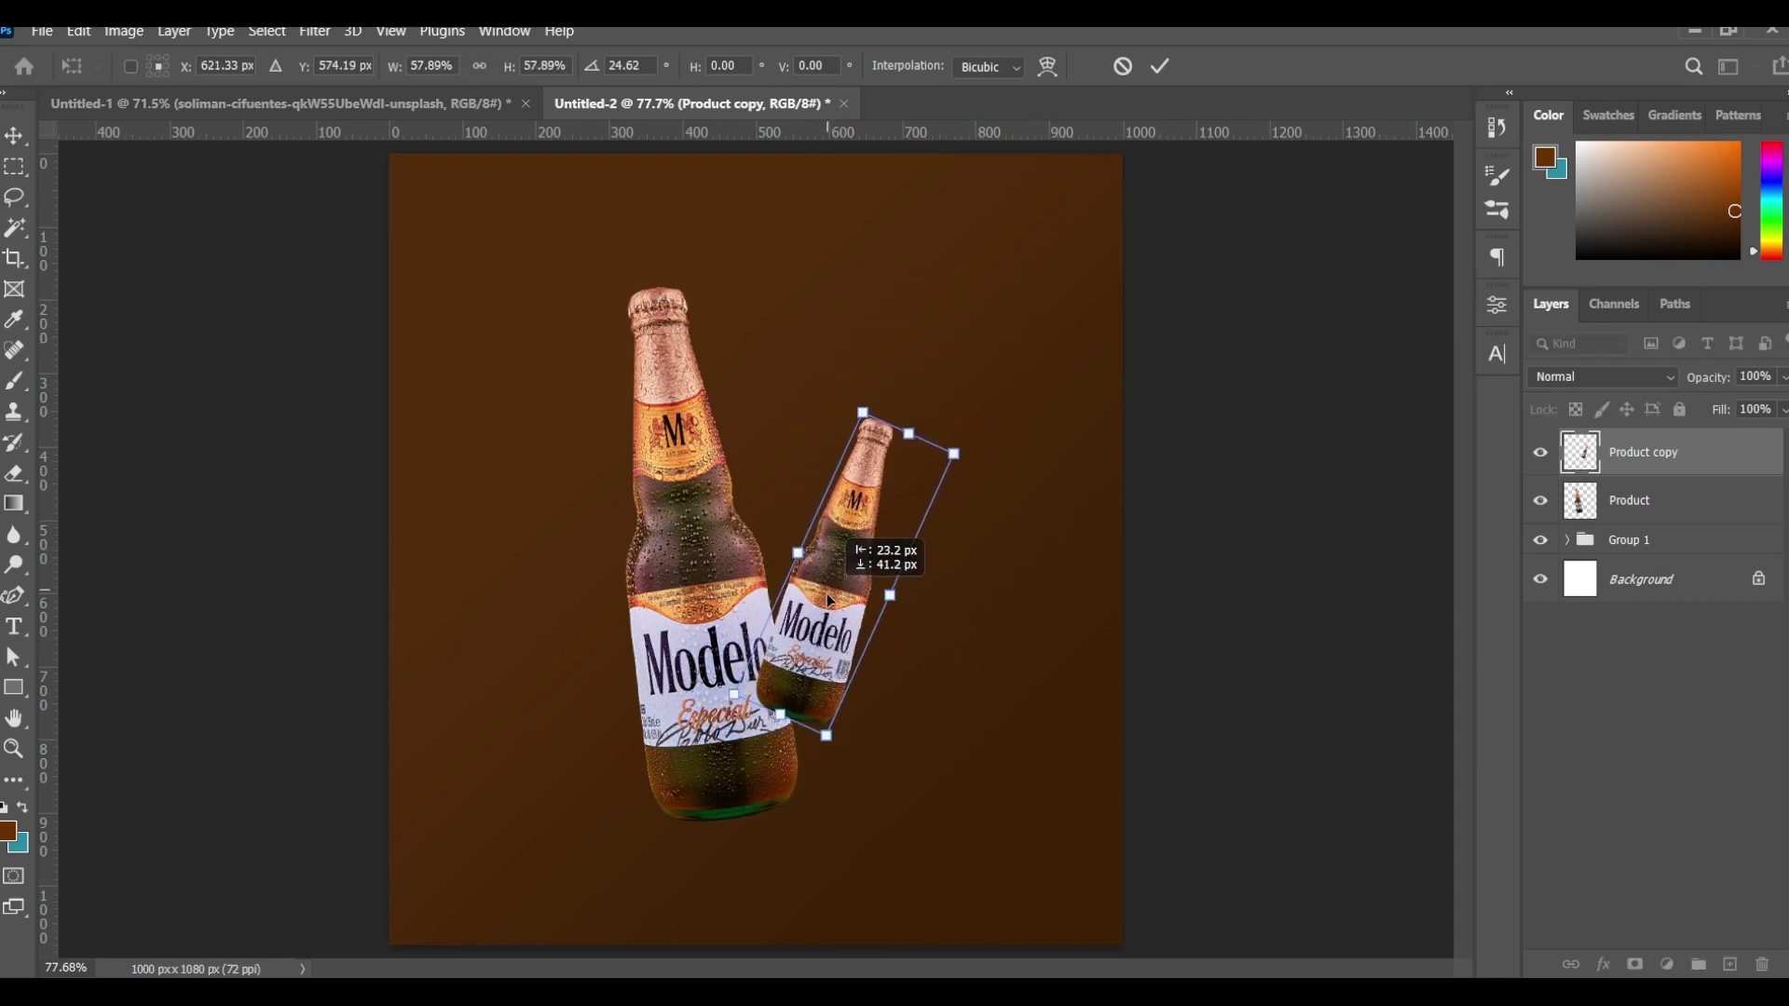
left_click(1169, 67)
left_click_drag(1686, 453, 1686, 523)
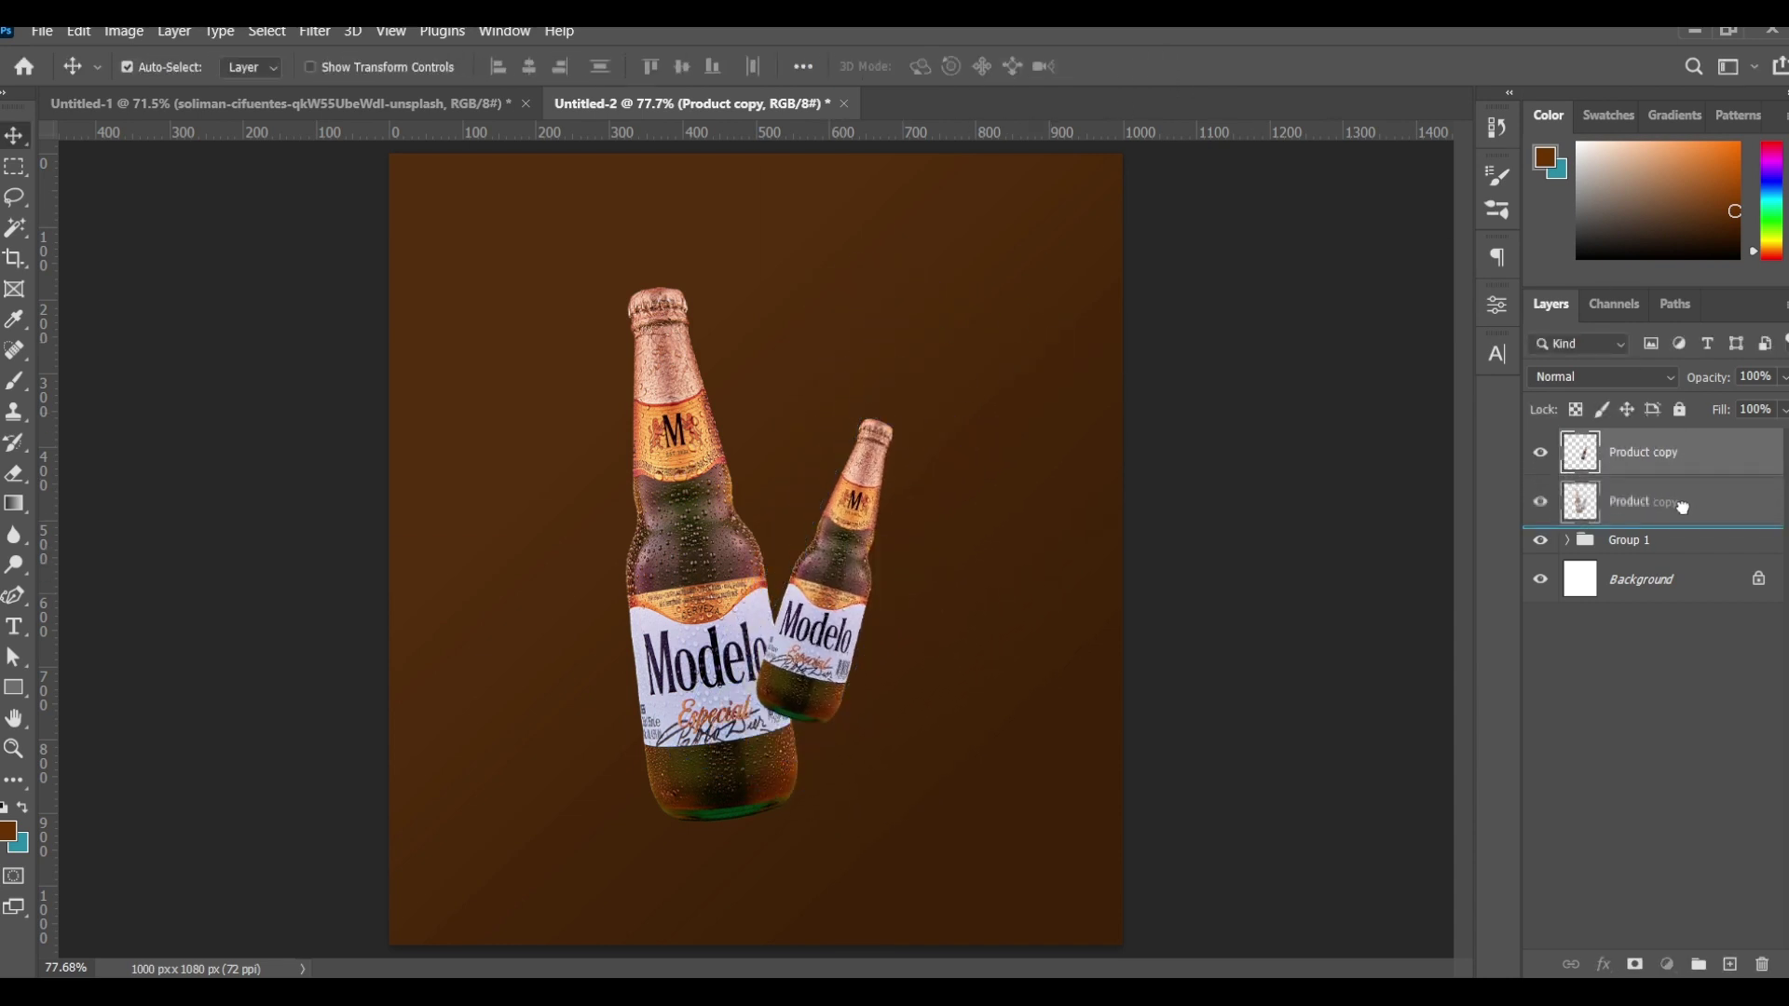
left_click_drag(830, 613, 838, 624)
scroll(839, 625, "down", 1)
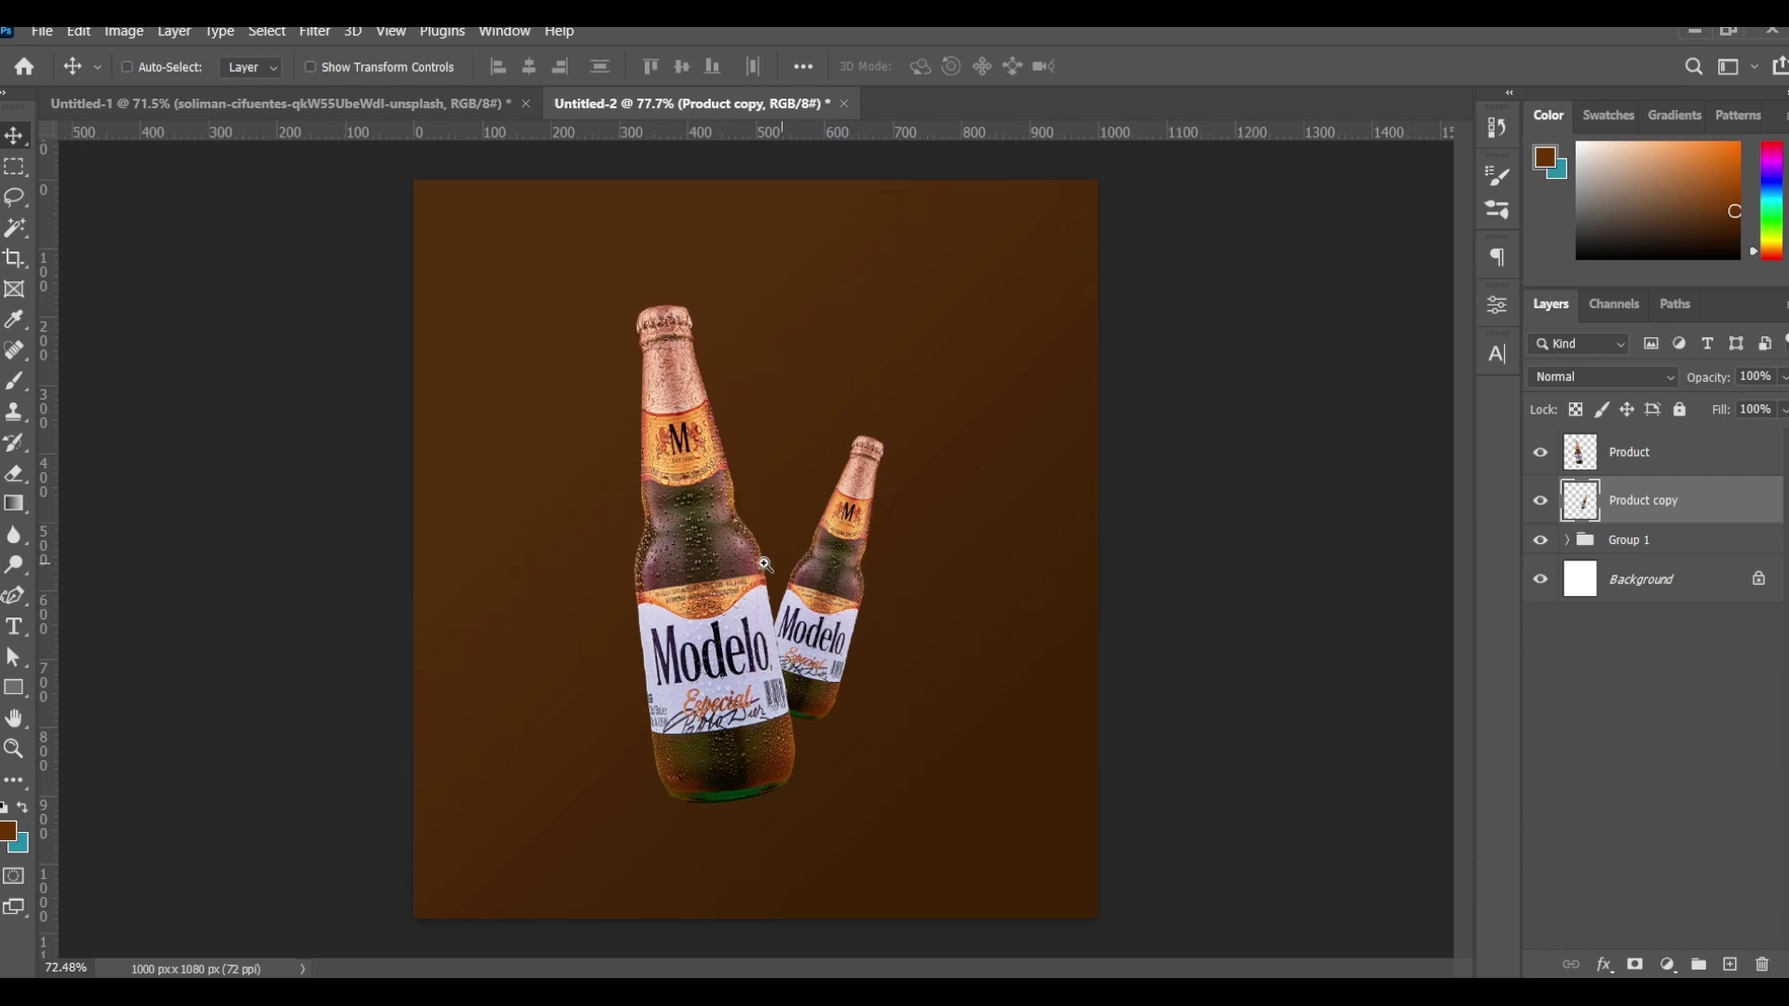
scroll(812, 488, "down", 1)
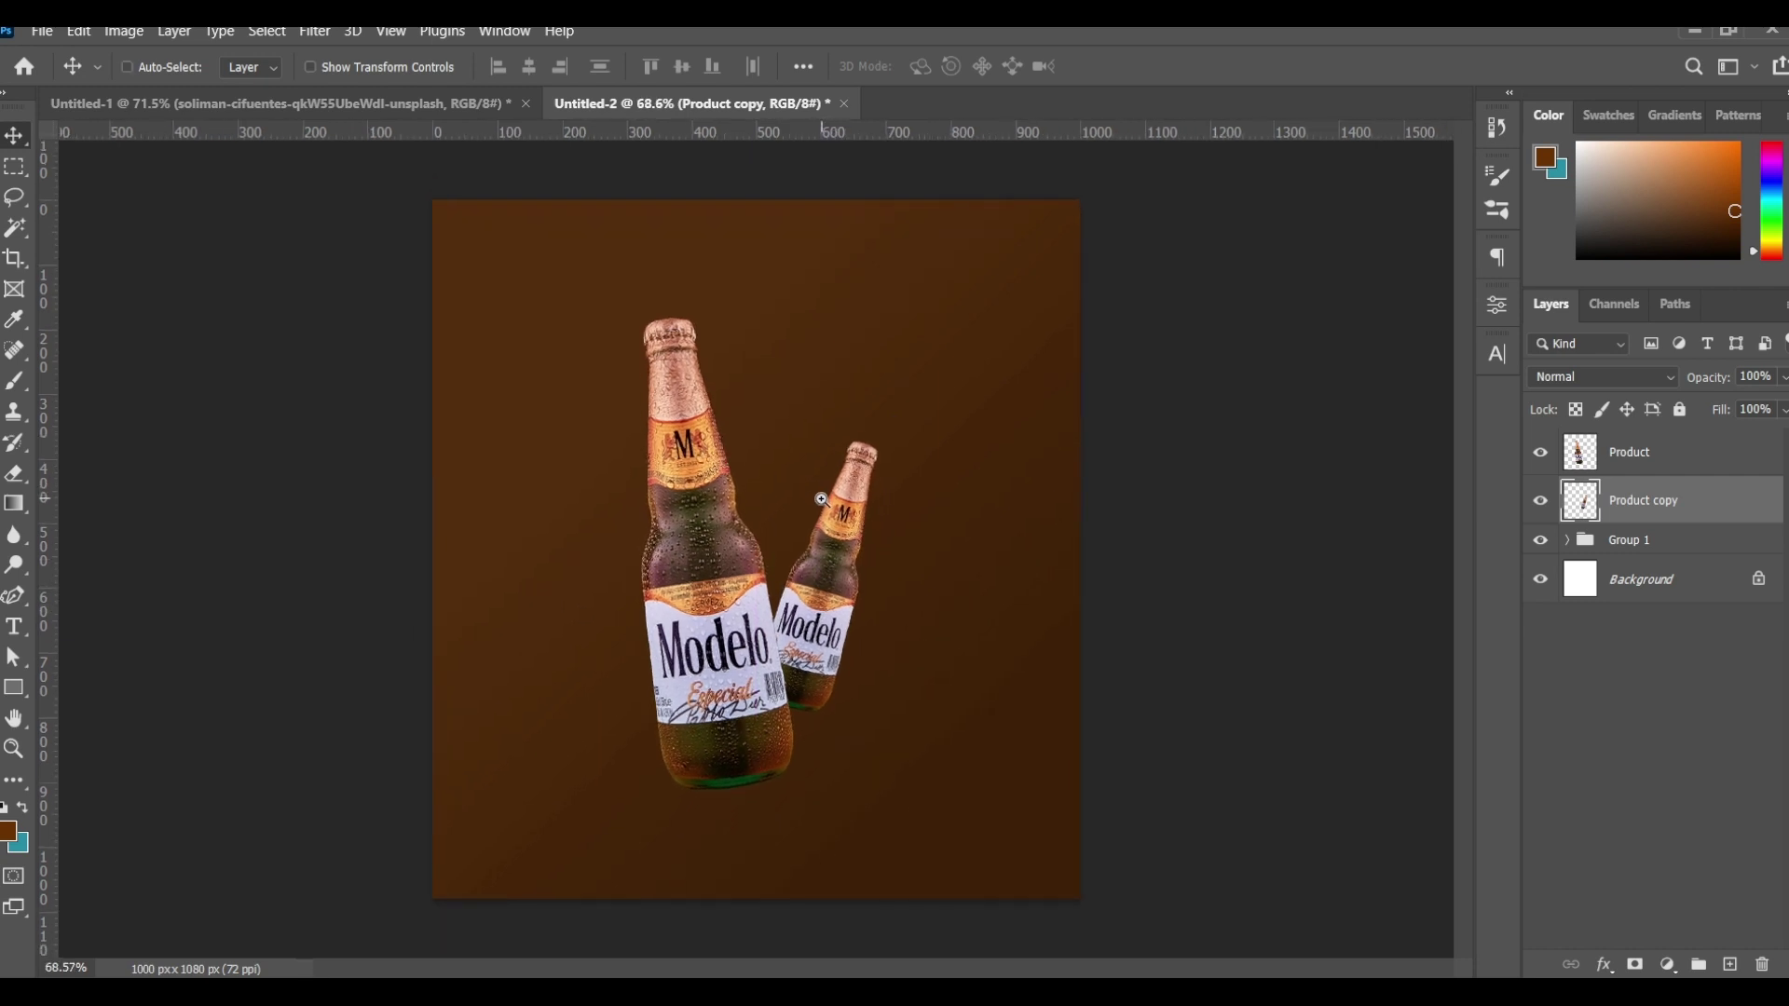
Step: Change the Color Fill 1 colour inside Group 1 to 84440d
left_click(533, 291)
double_click(1623, 584)
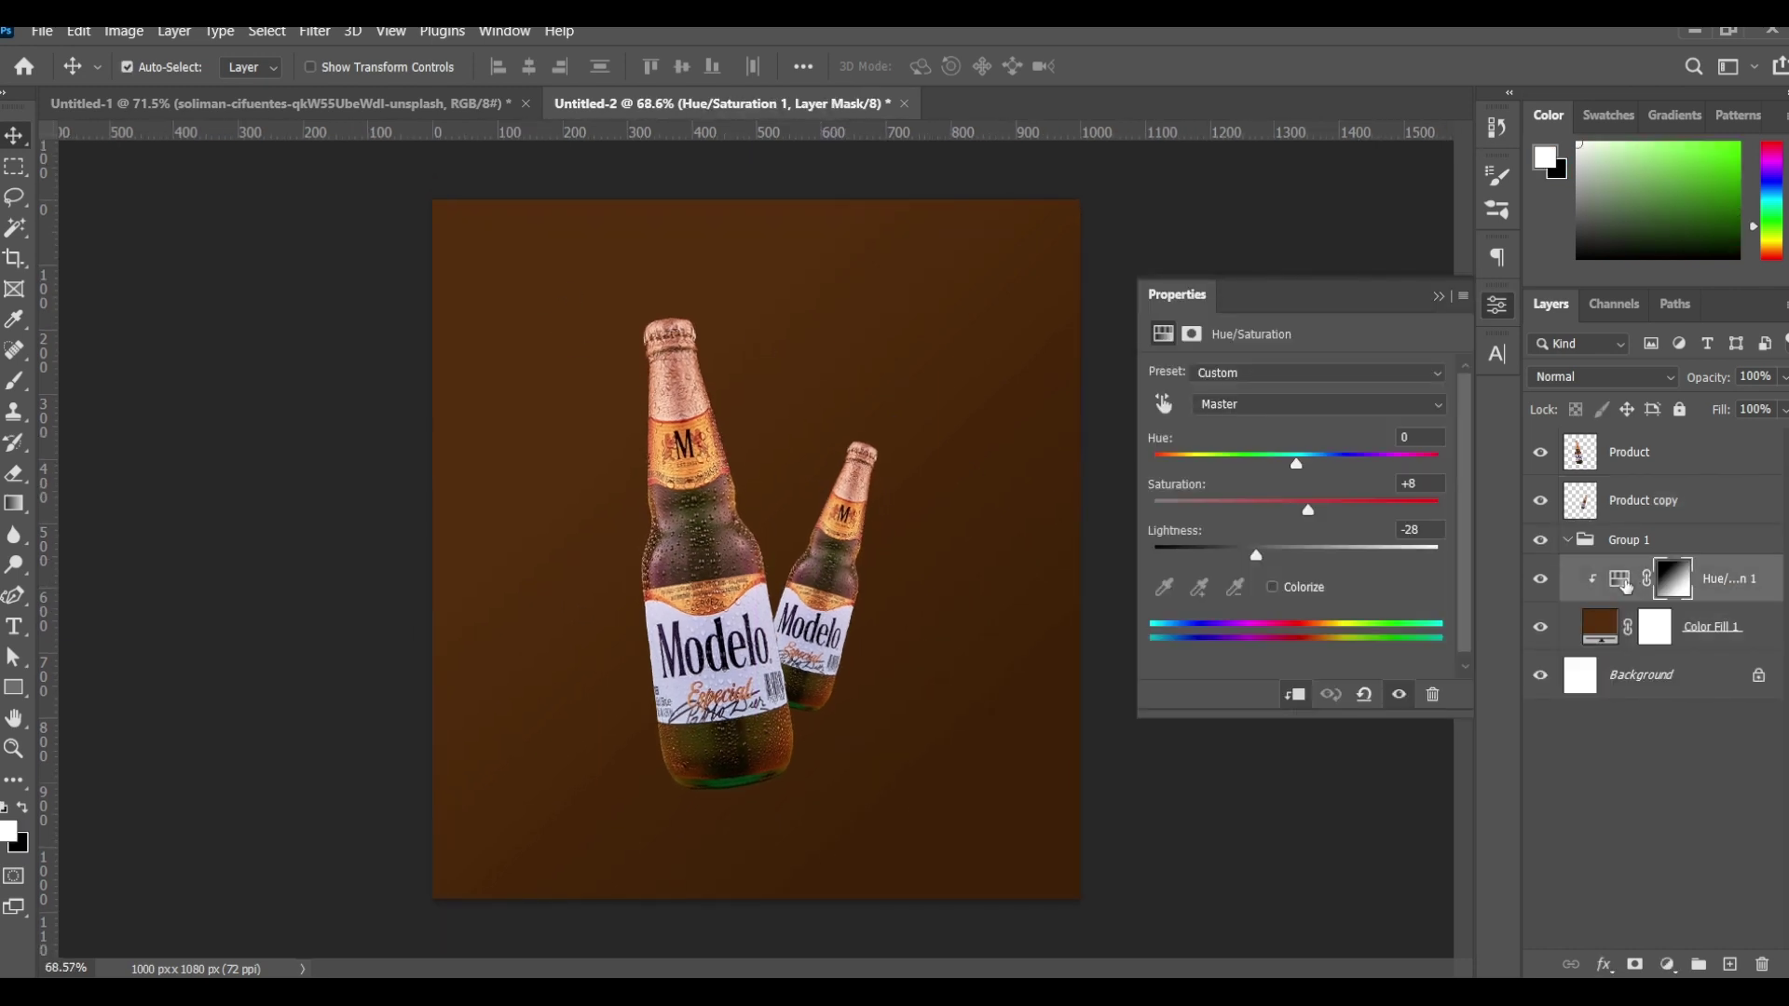
left_click(1440, 298)
double_click(1599, 627)
left_click(1395, 736)
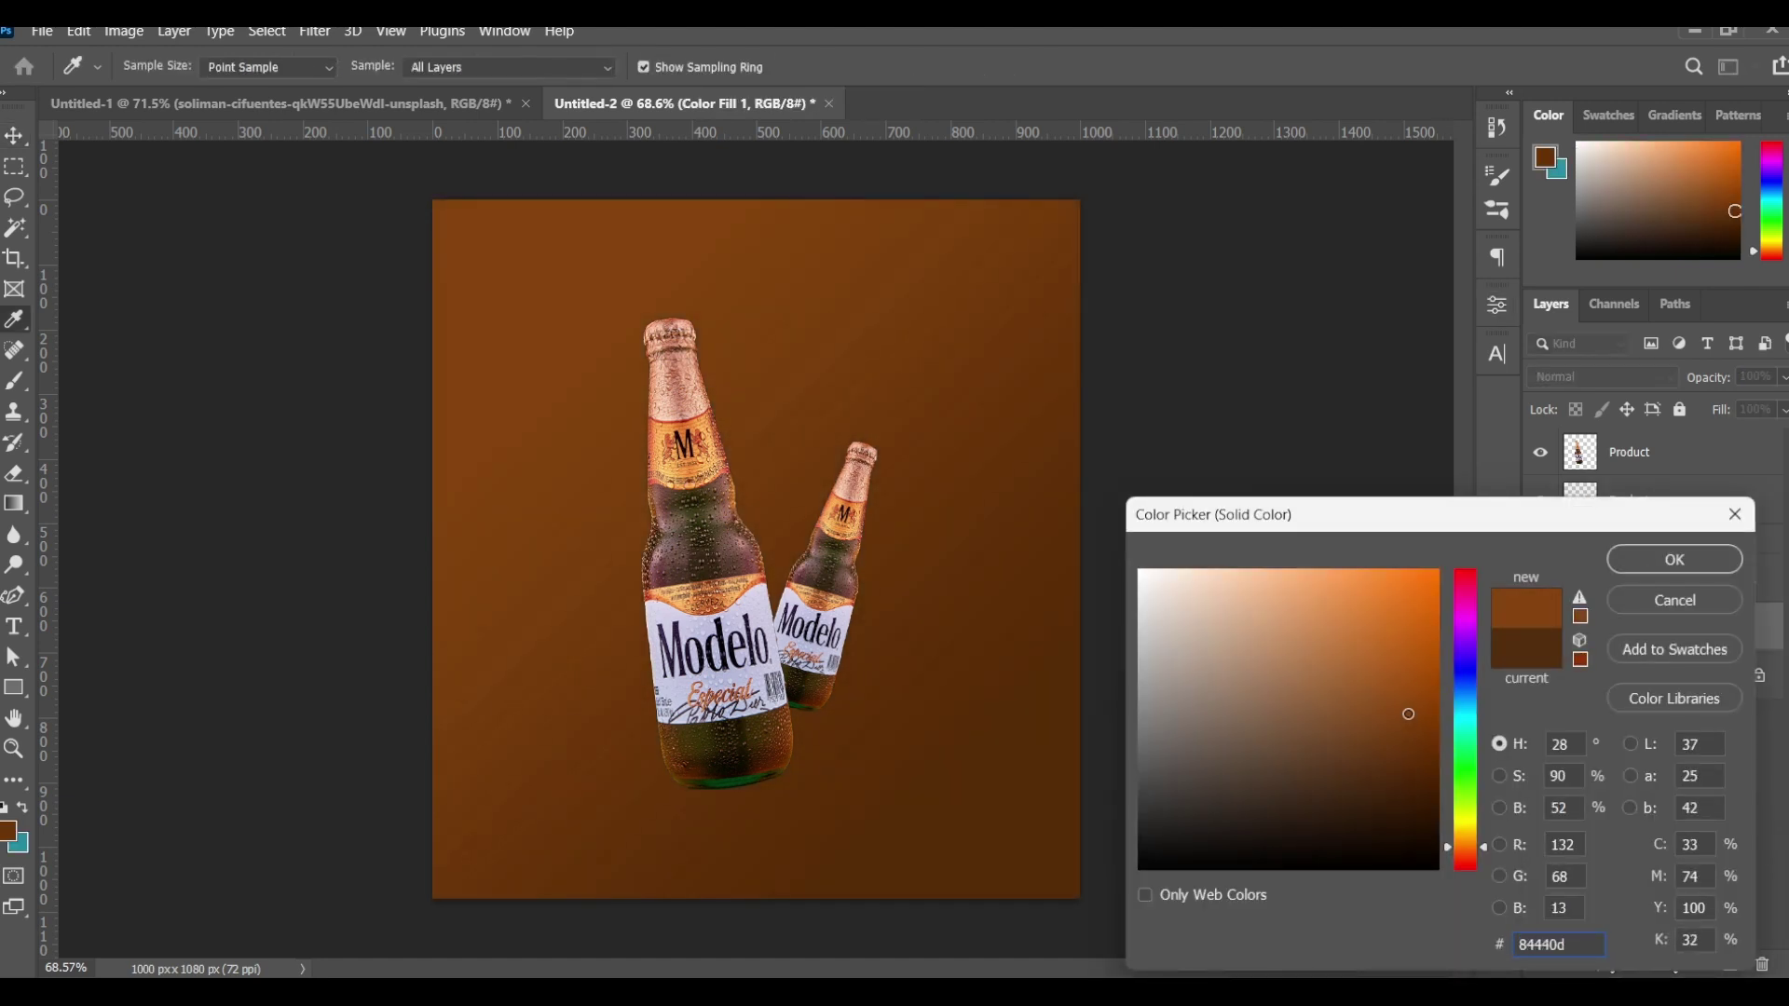
left_click(1675, 559)
key("v")
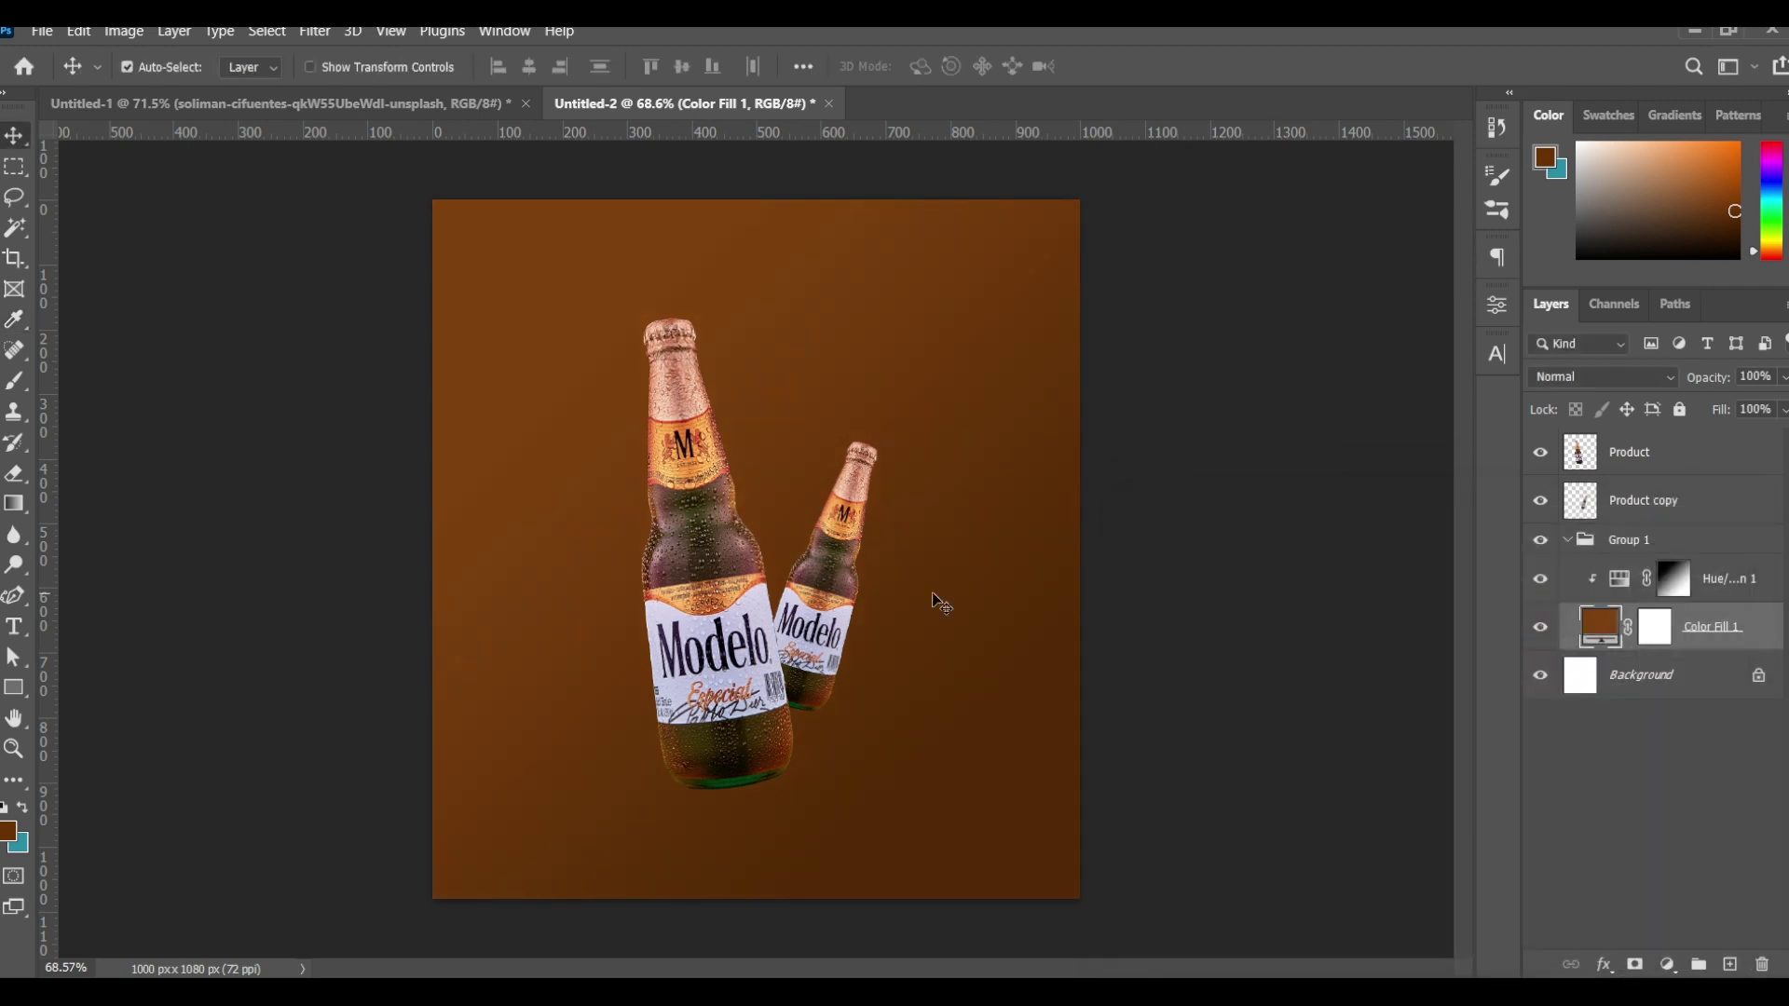
scroll(720, 563, "up", 1)
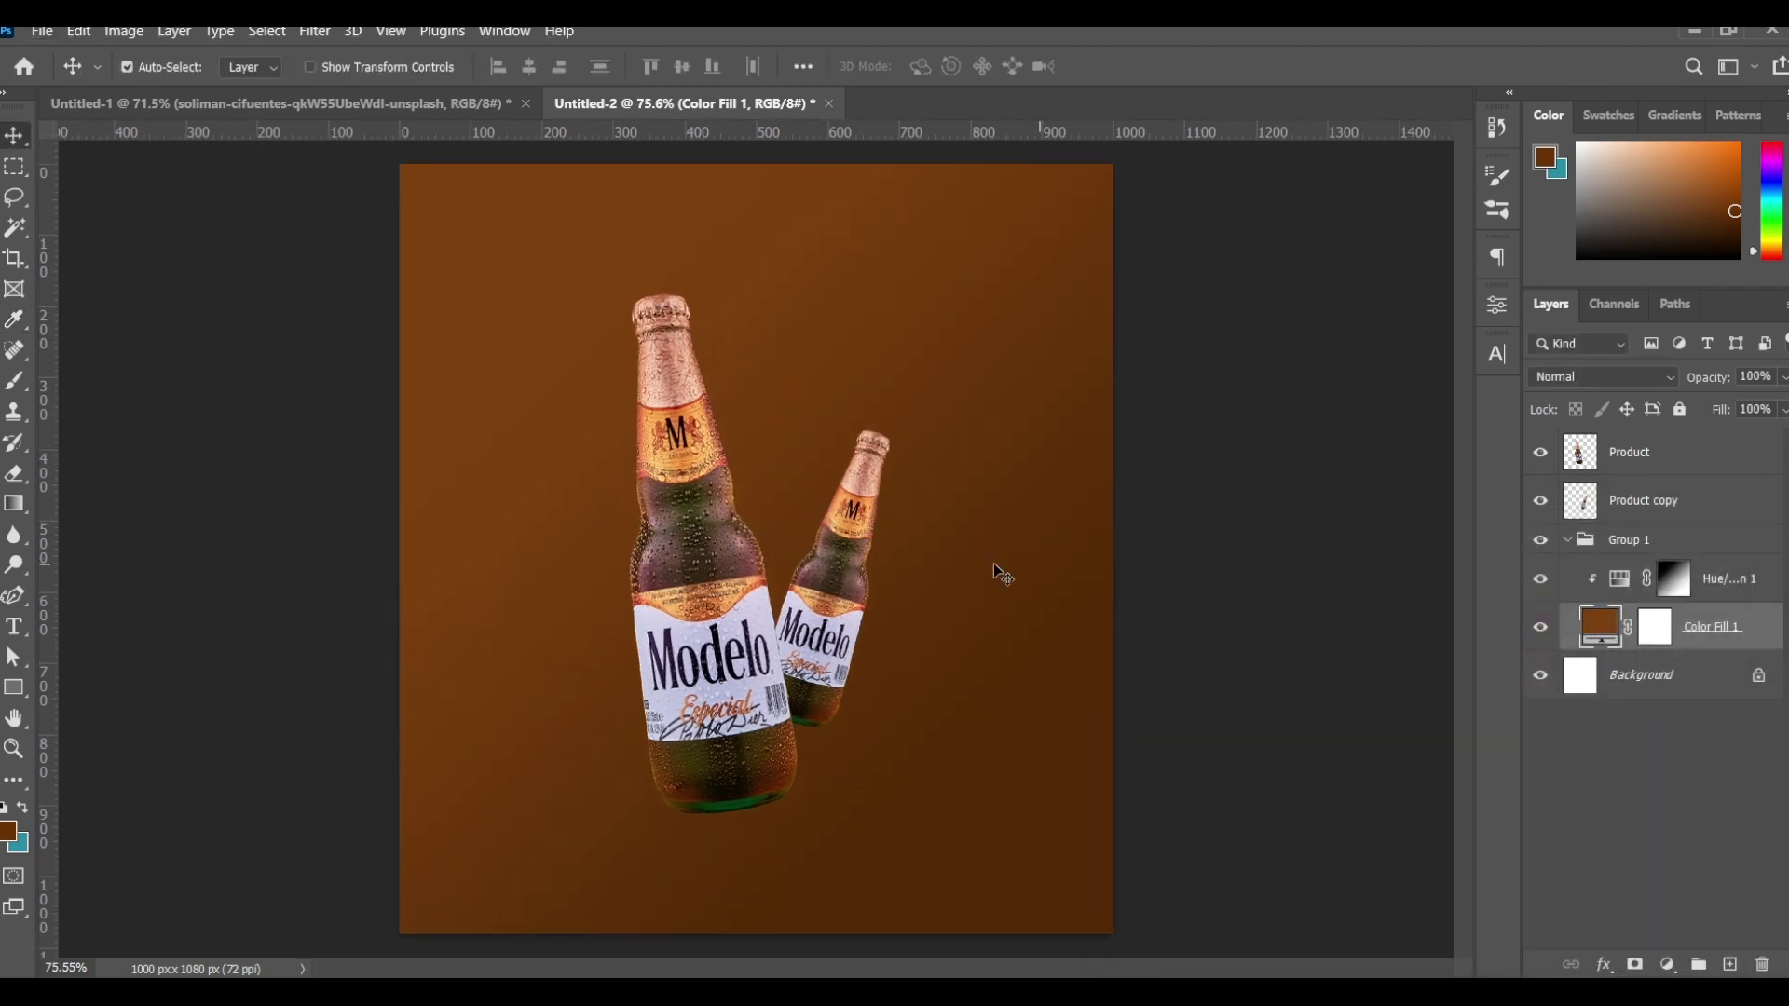
scroll(815, 580, "up", 1)
scroll(815, 580, "down", 2)
Step: Drag the Lights light-rays layer from Untitled-1 into the bottle ad
left_click(1375, 555)
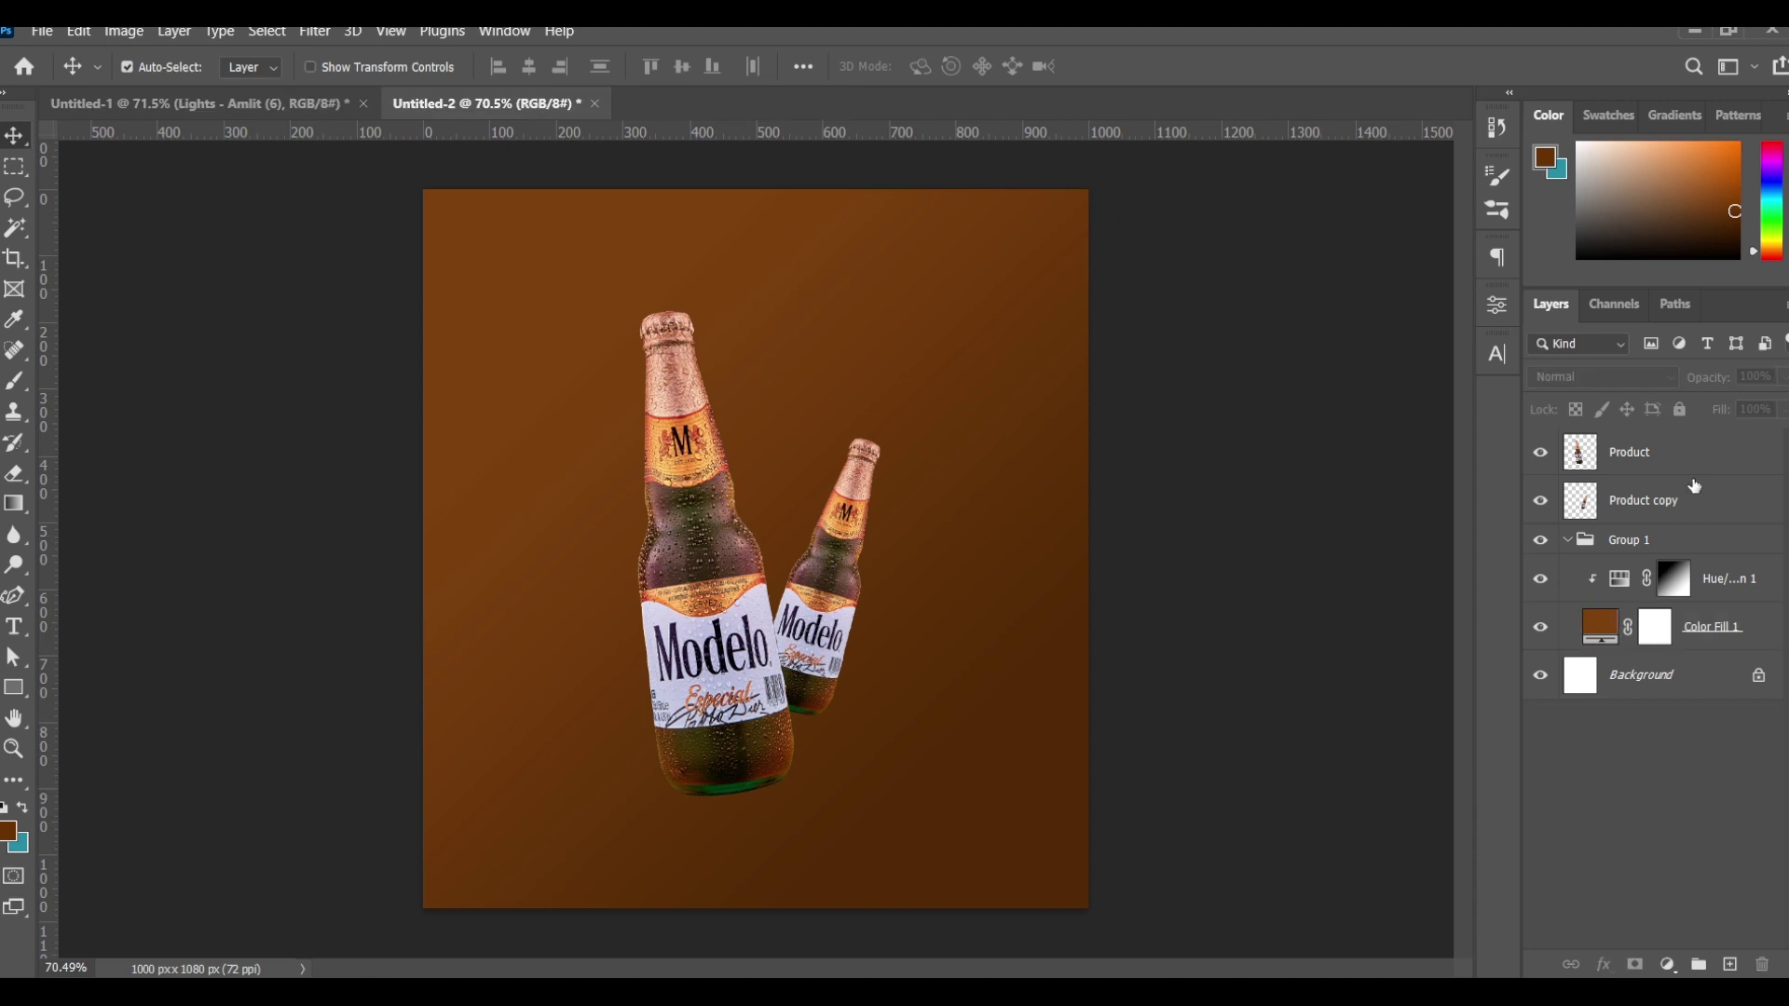
left_click(1693, 549)
left_click(297, 103)
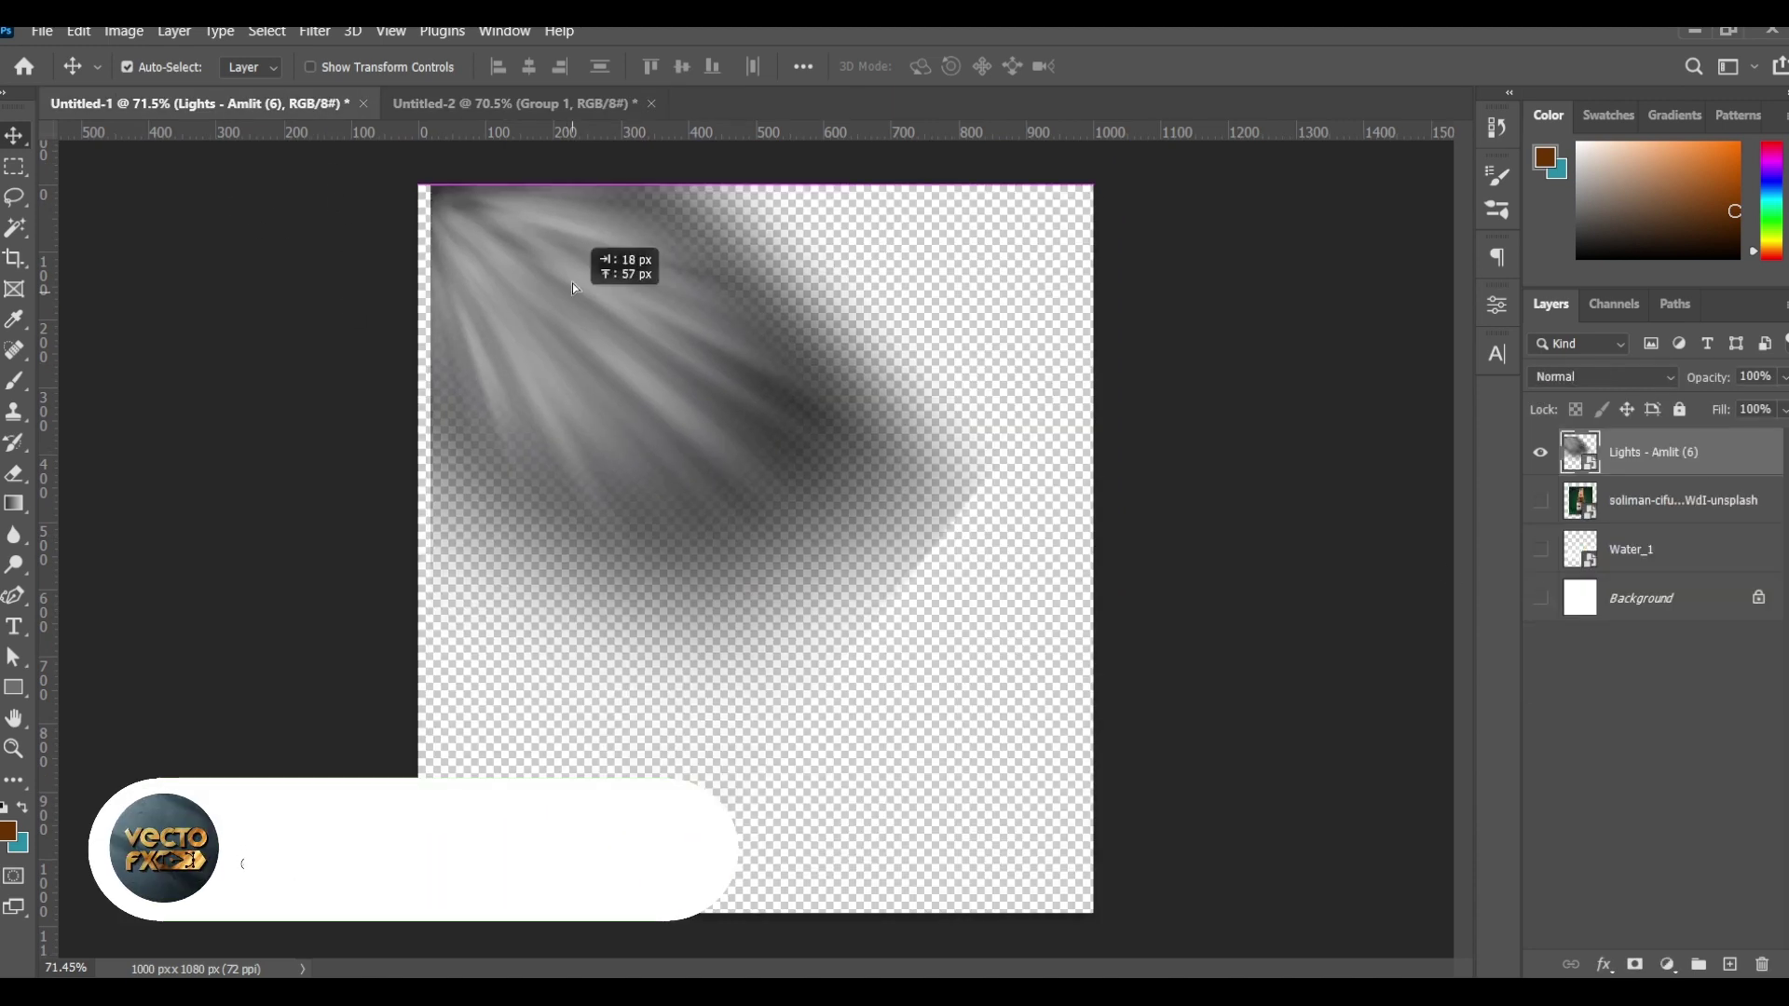
left_click_drag(499, 104, 841, 487)
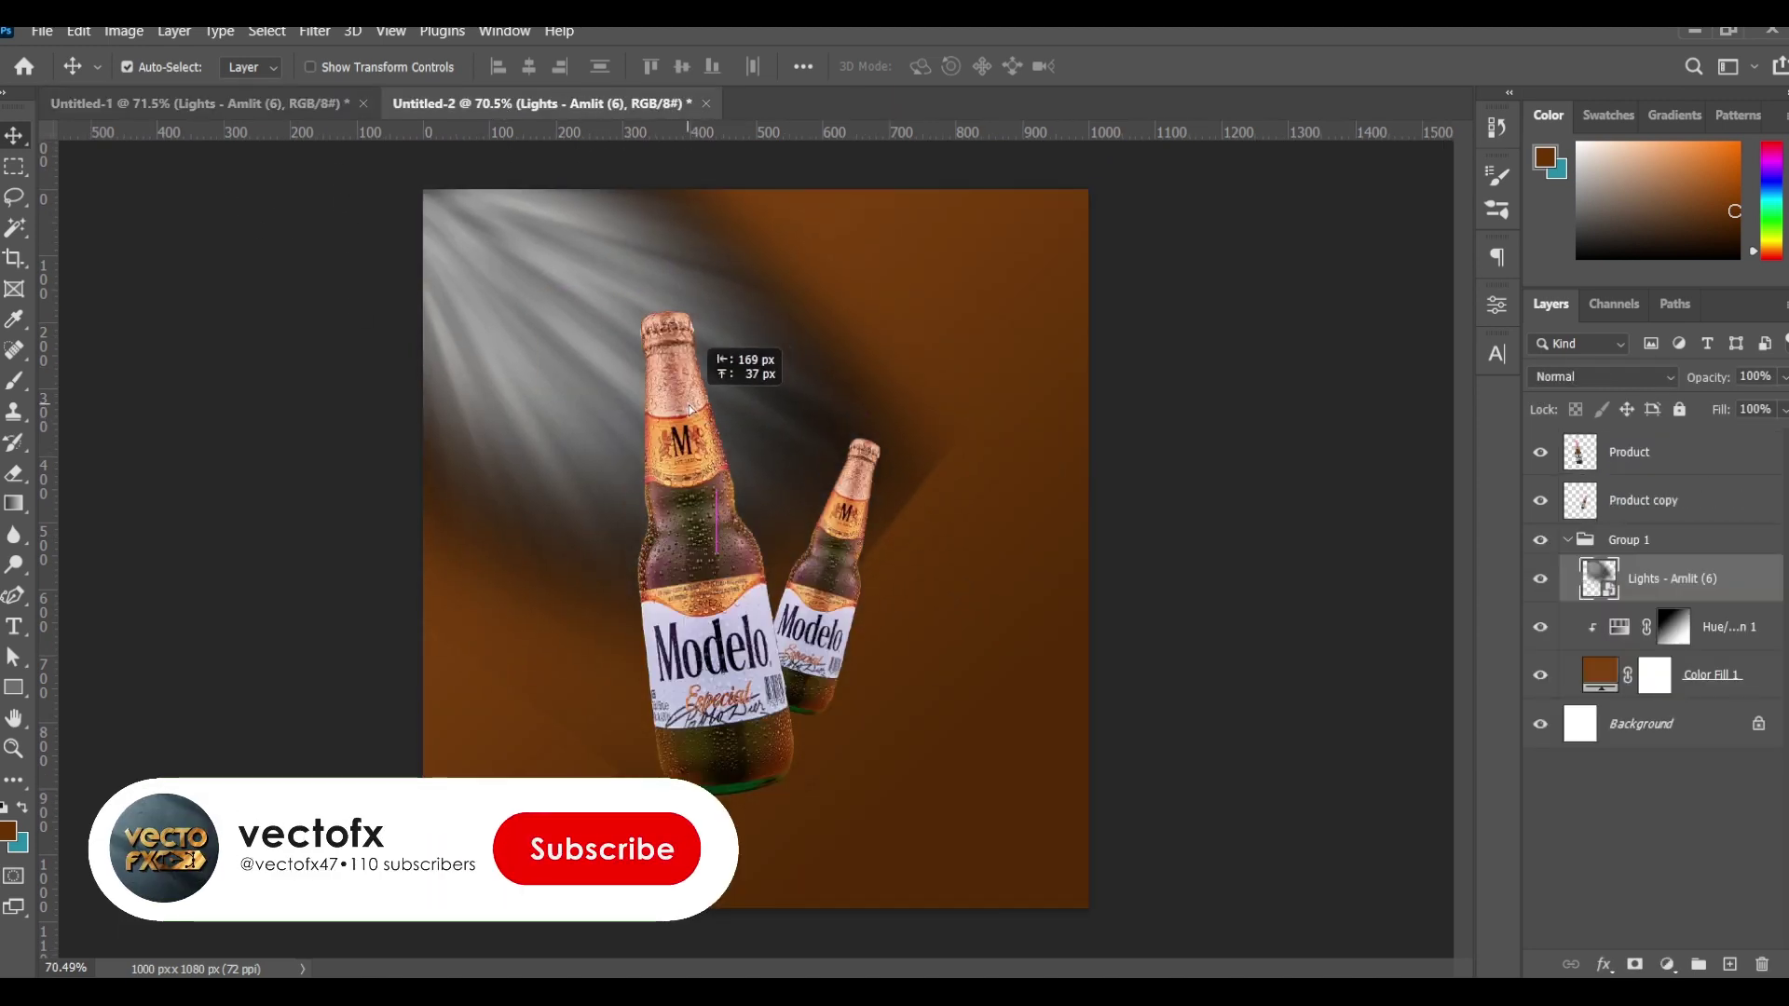
Step: Enlarge the light rays and stack them above Group 1, collapsing the group
key("ctrl+t")
mouse_move(1015, 449)
left_mouse_down()
mouse_move(1112, 457)
mouse_move(1087, 457)
left_mouse_up()
key("ctrl+minus")
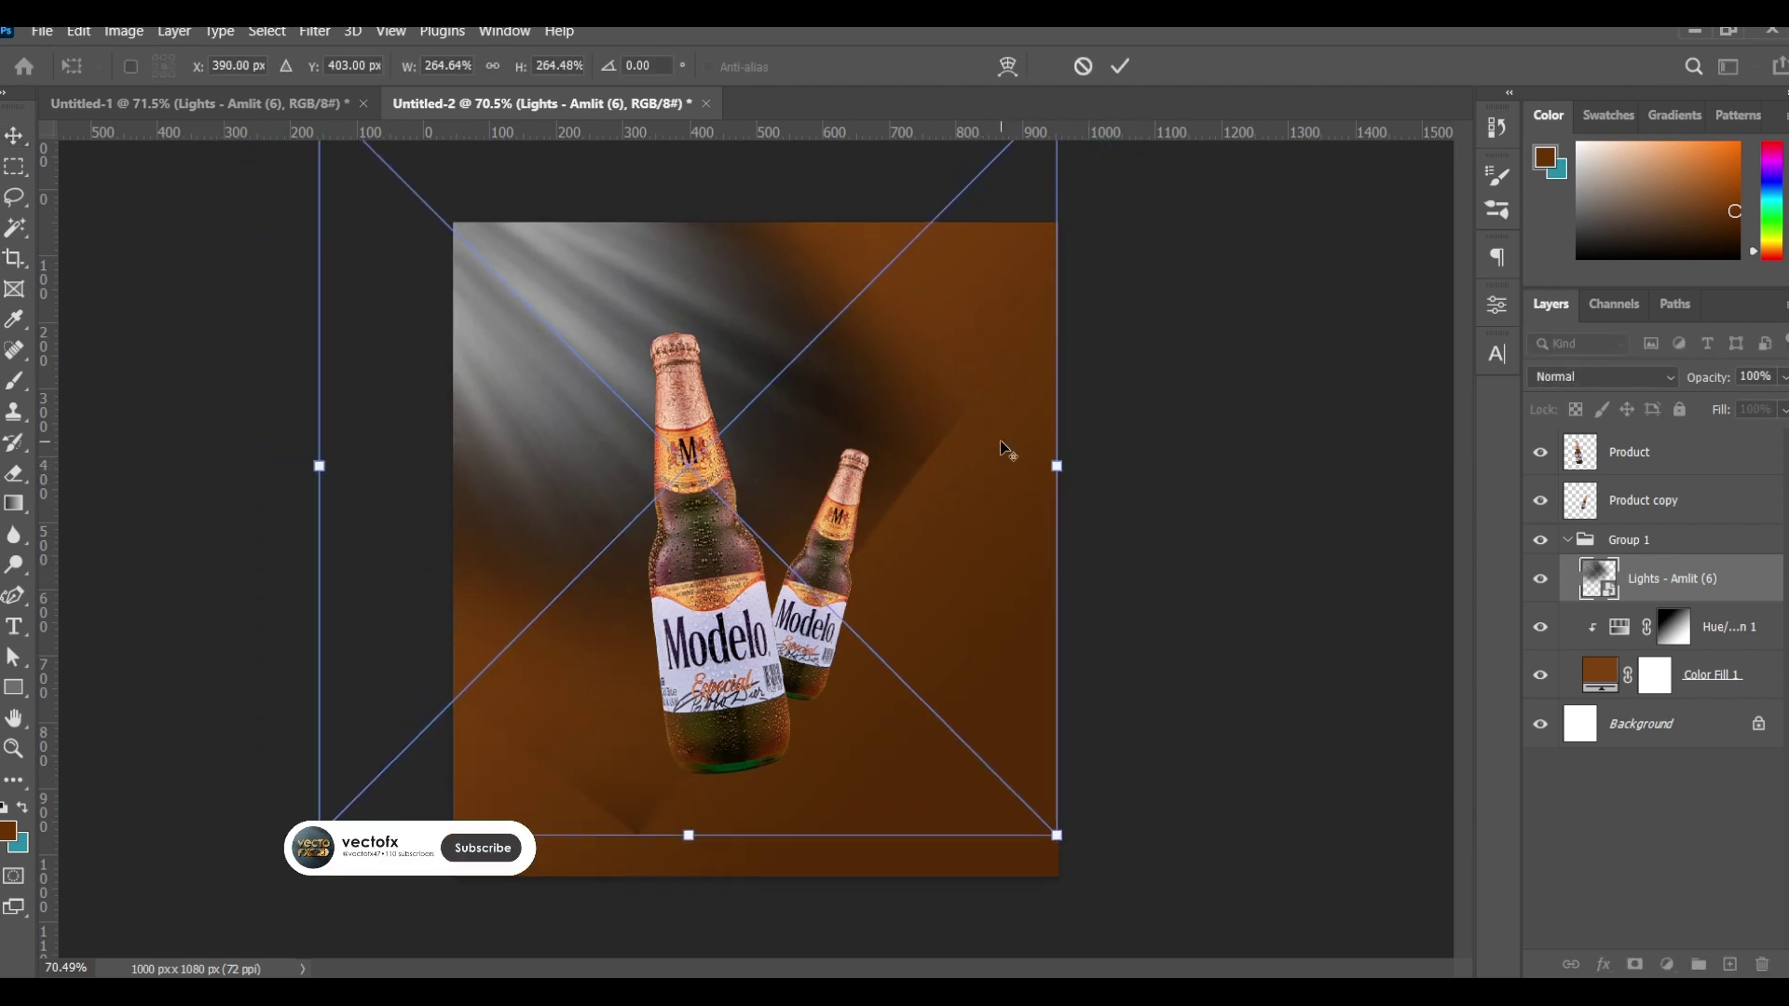
left_click(1119, 67)
left_click_drag(1667, 585, 1561, 600)
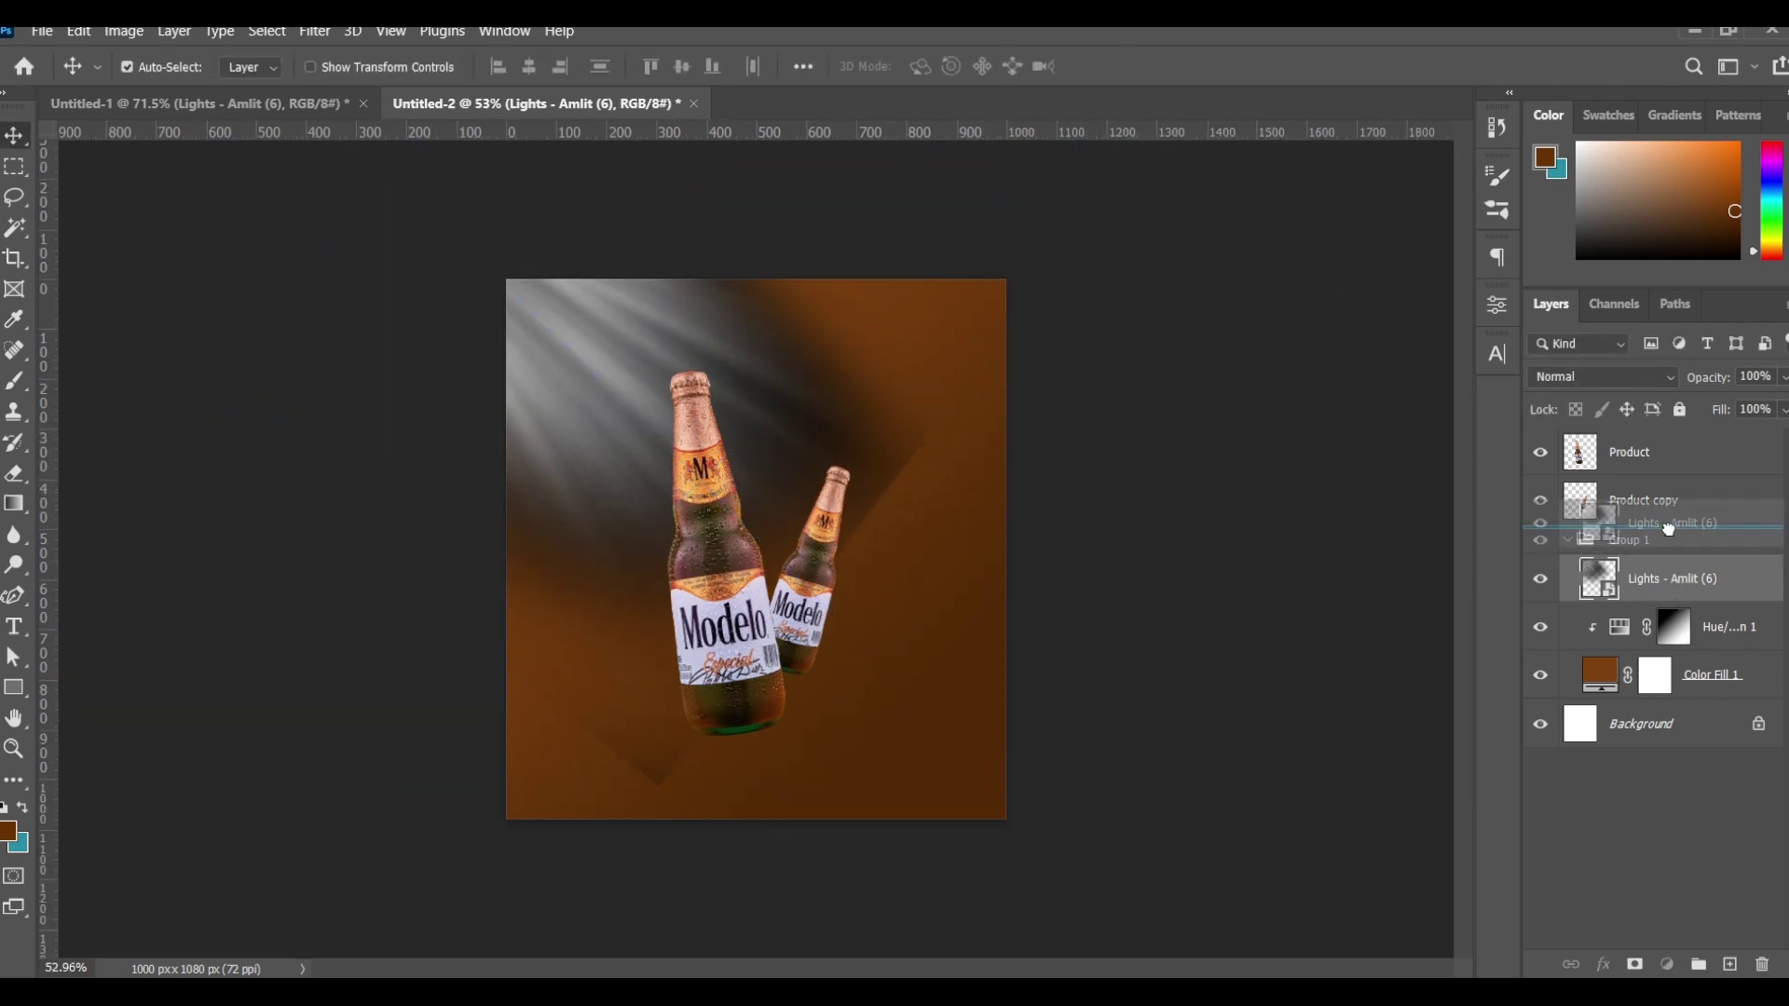
left_click(1567, 590)
left_click(1677, 604)
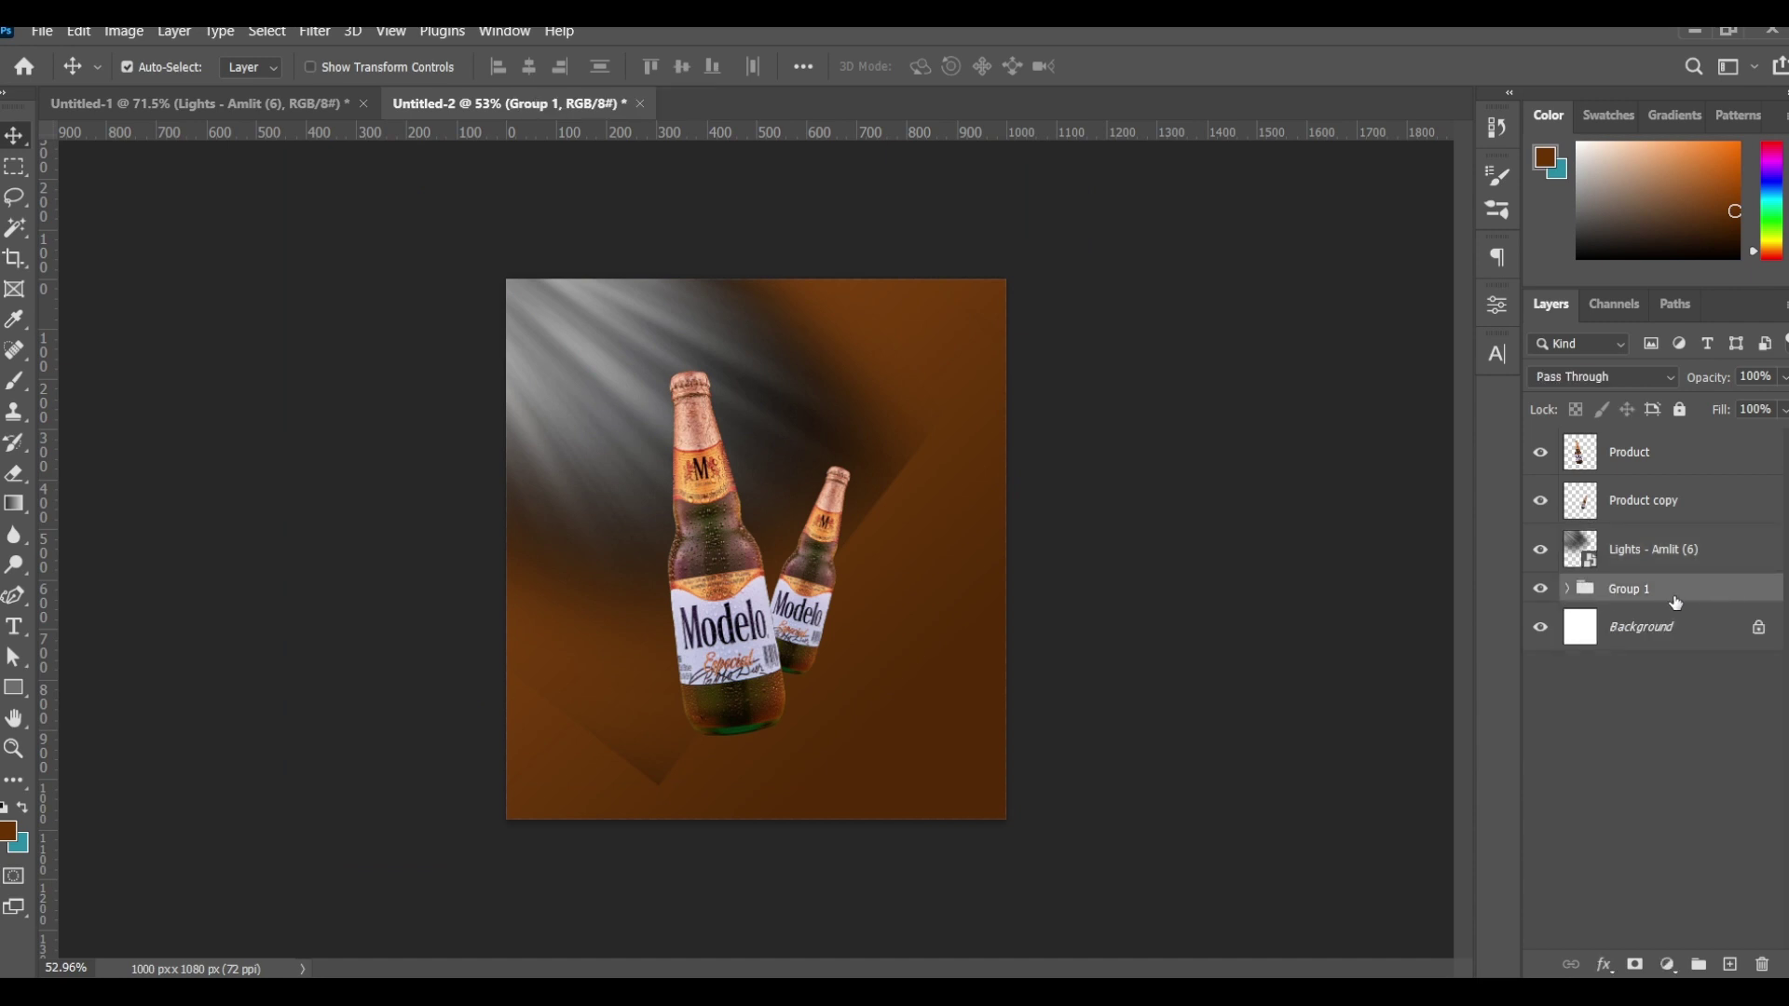
Step: Lock Group 1 and add an orange d56c12 Solid Color fill above the light rays
left_click(1680, 410)
left_click(1691, 550)
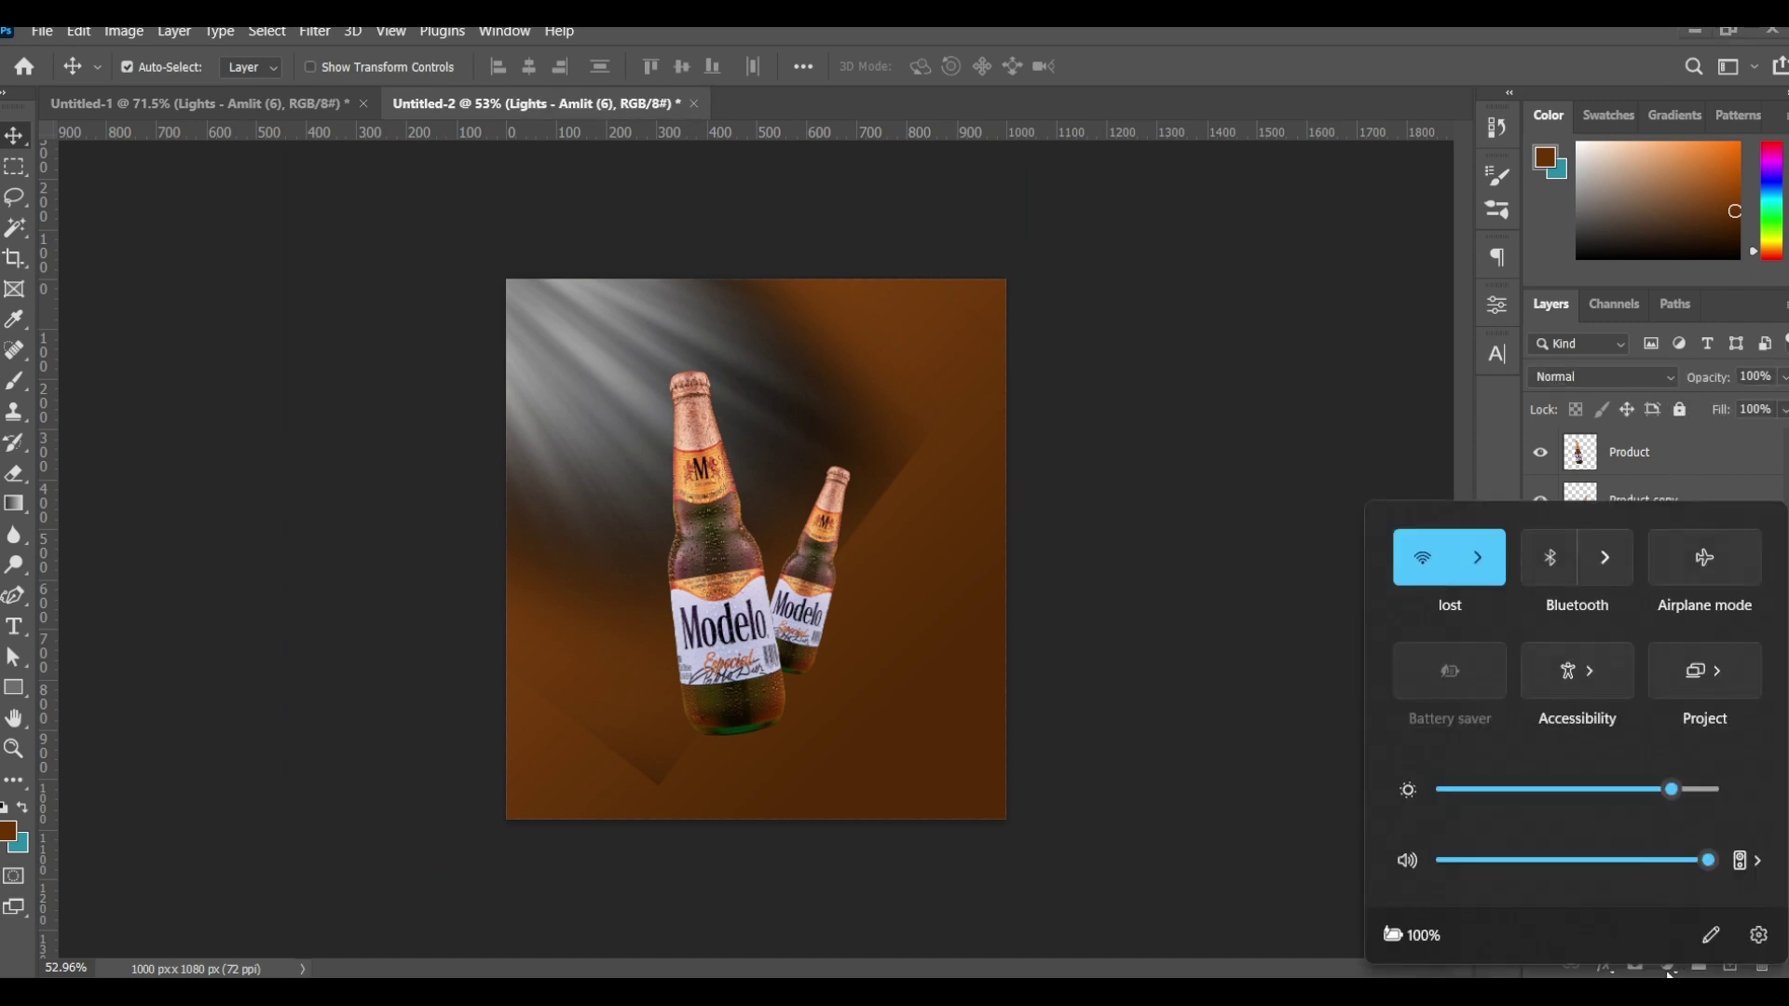
left_click(1668, 964)
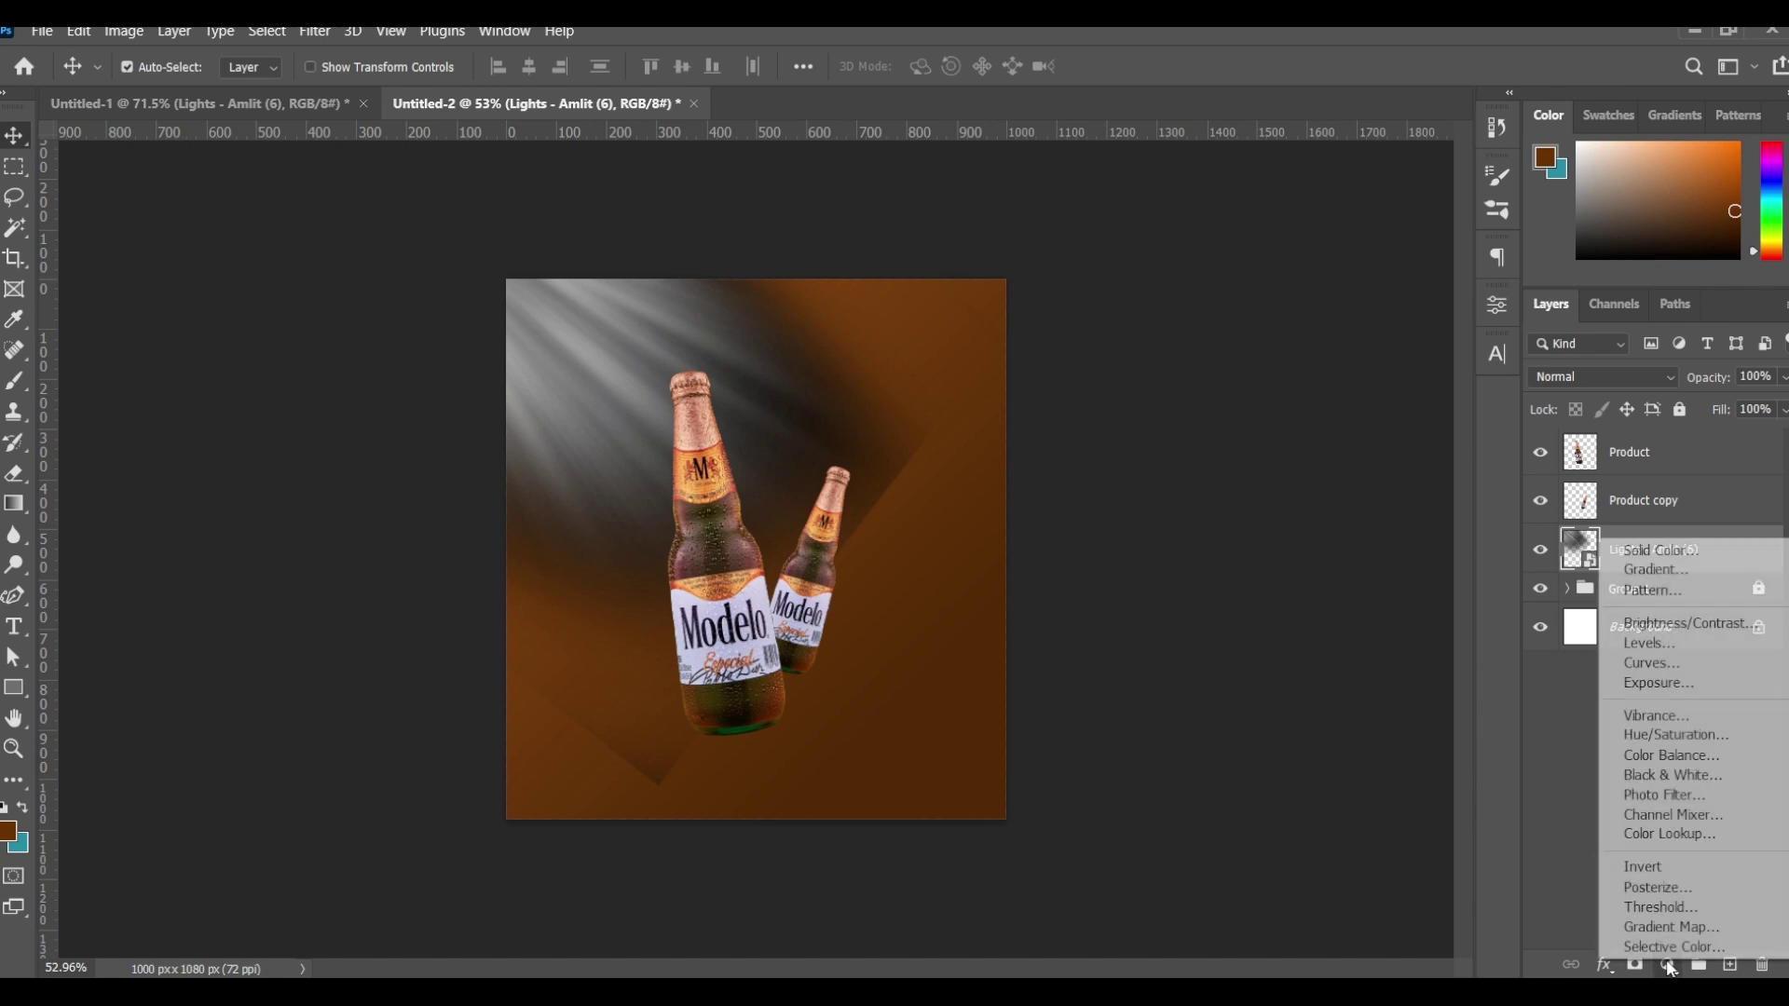
left_click(1632, 550)
left_click(1417, 614)
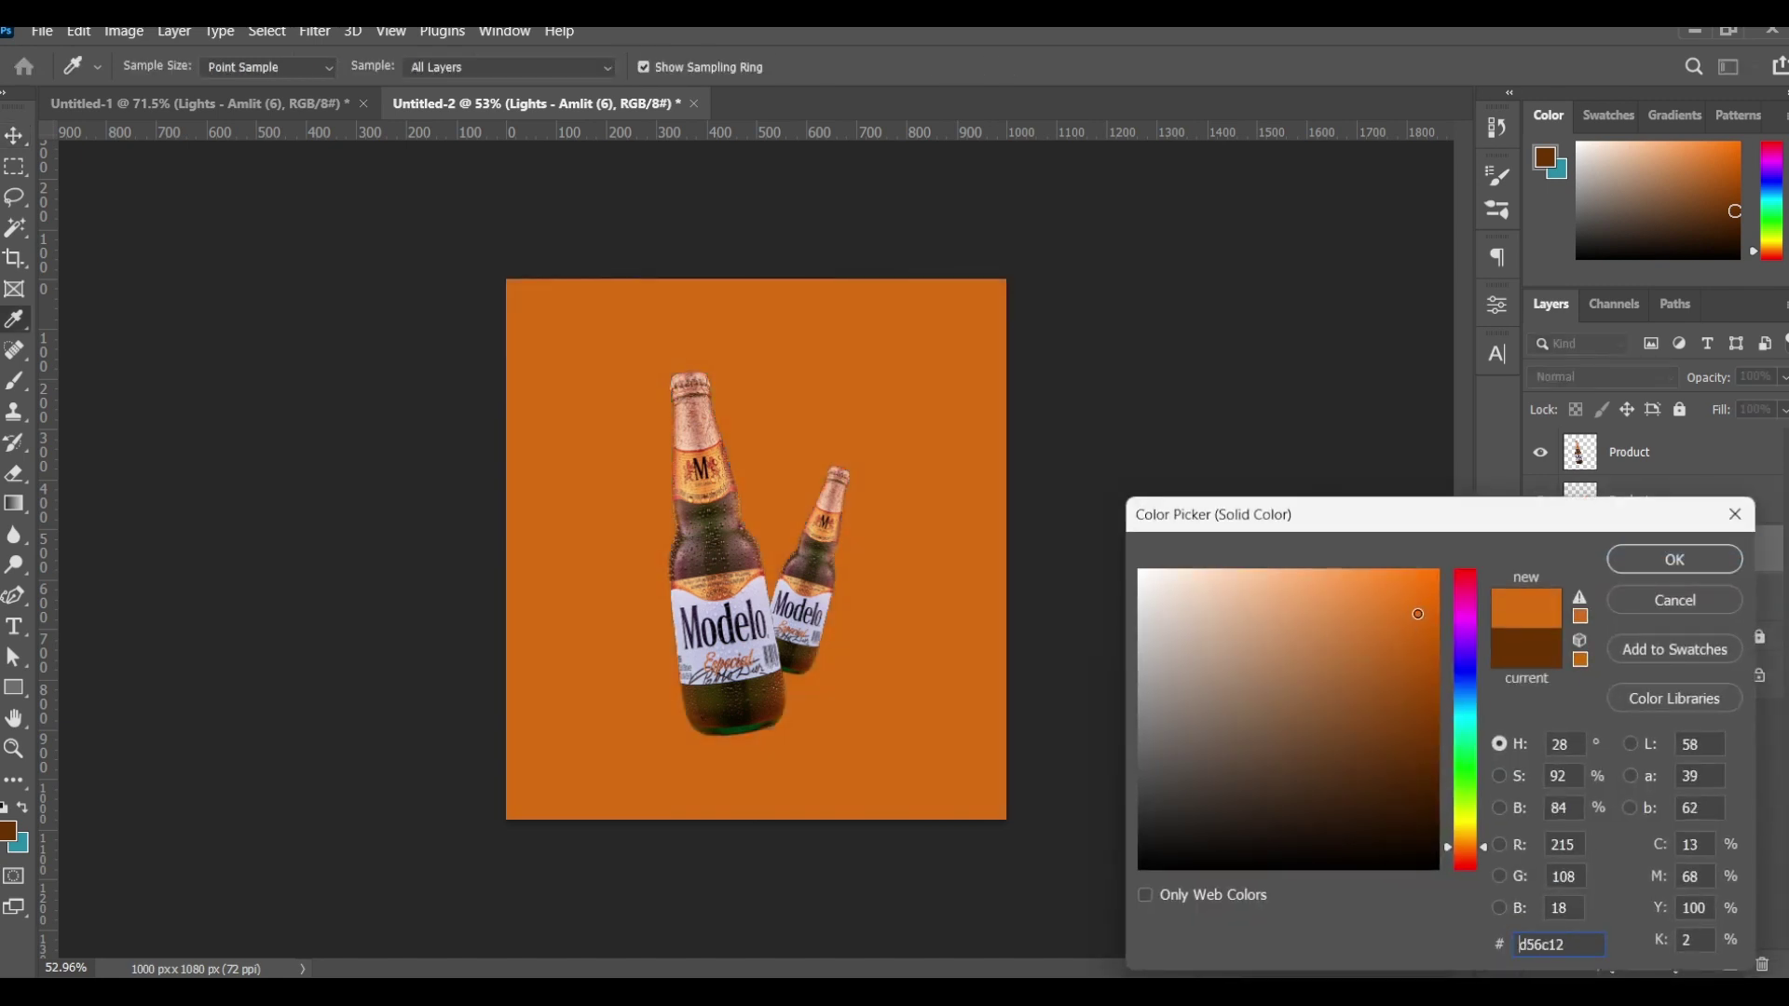
left_click(1640, 562)
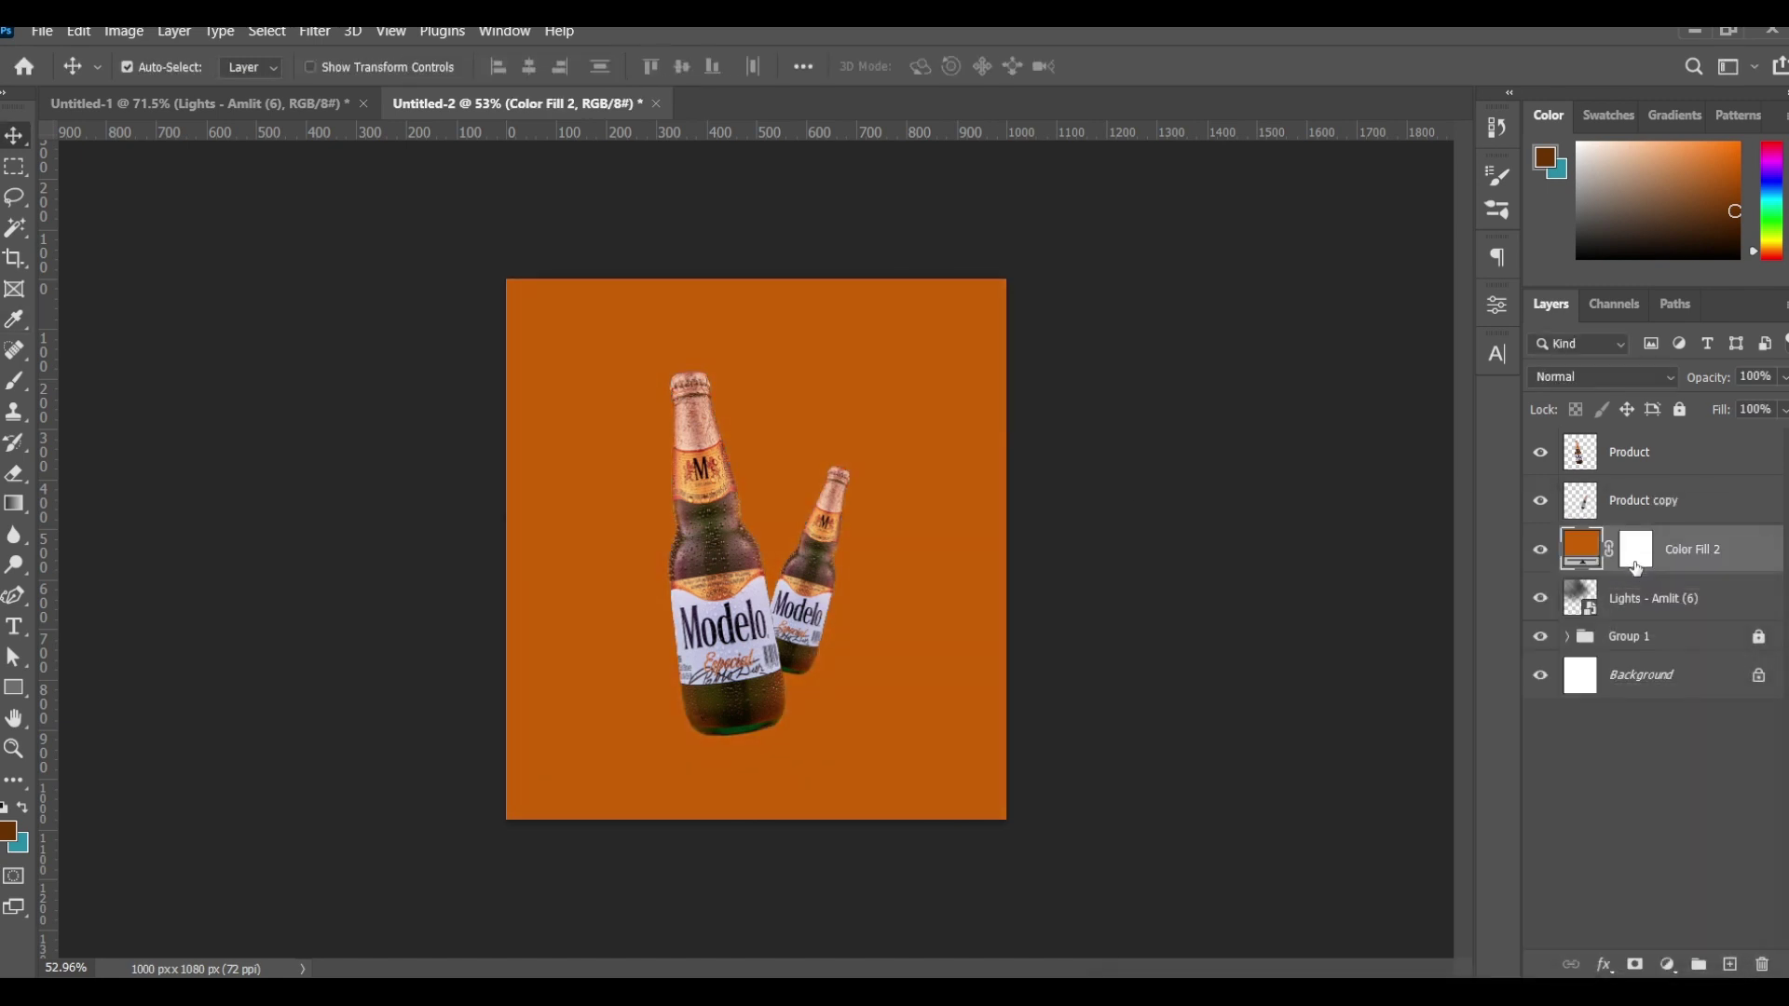
Step: Clip the orange fill to the light rays and set it to Linear Dodge (Add)
right_click(1757, 568)
left_click(1513, 446)
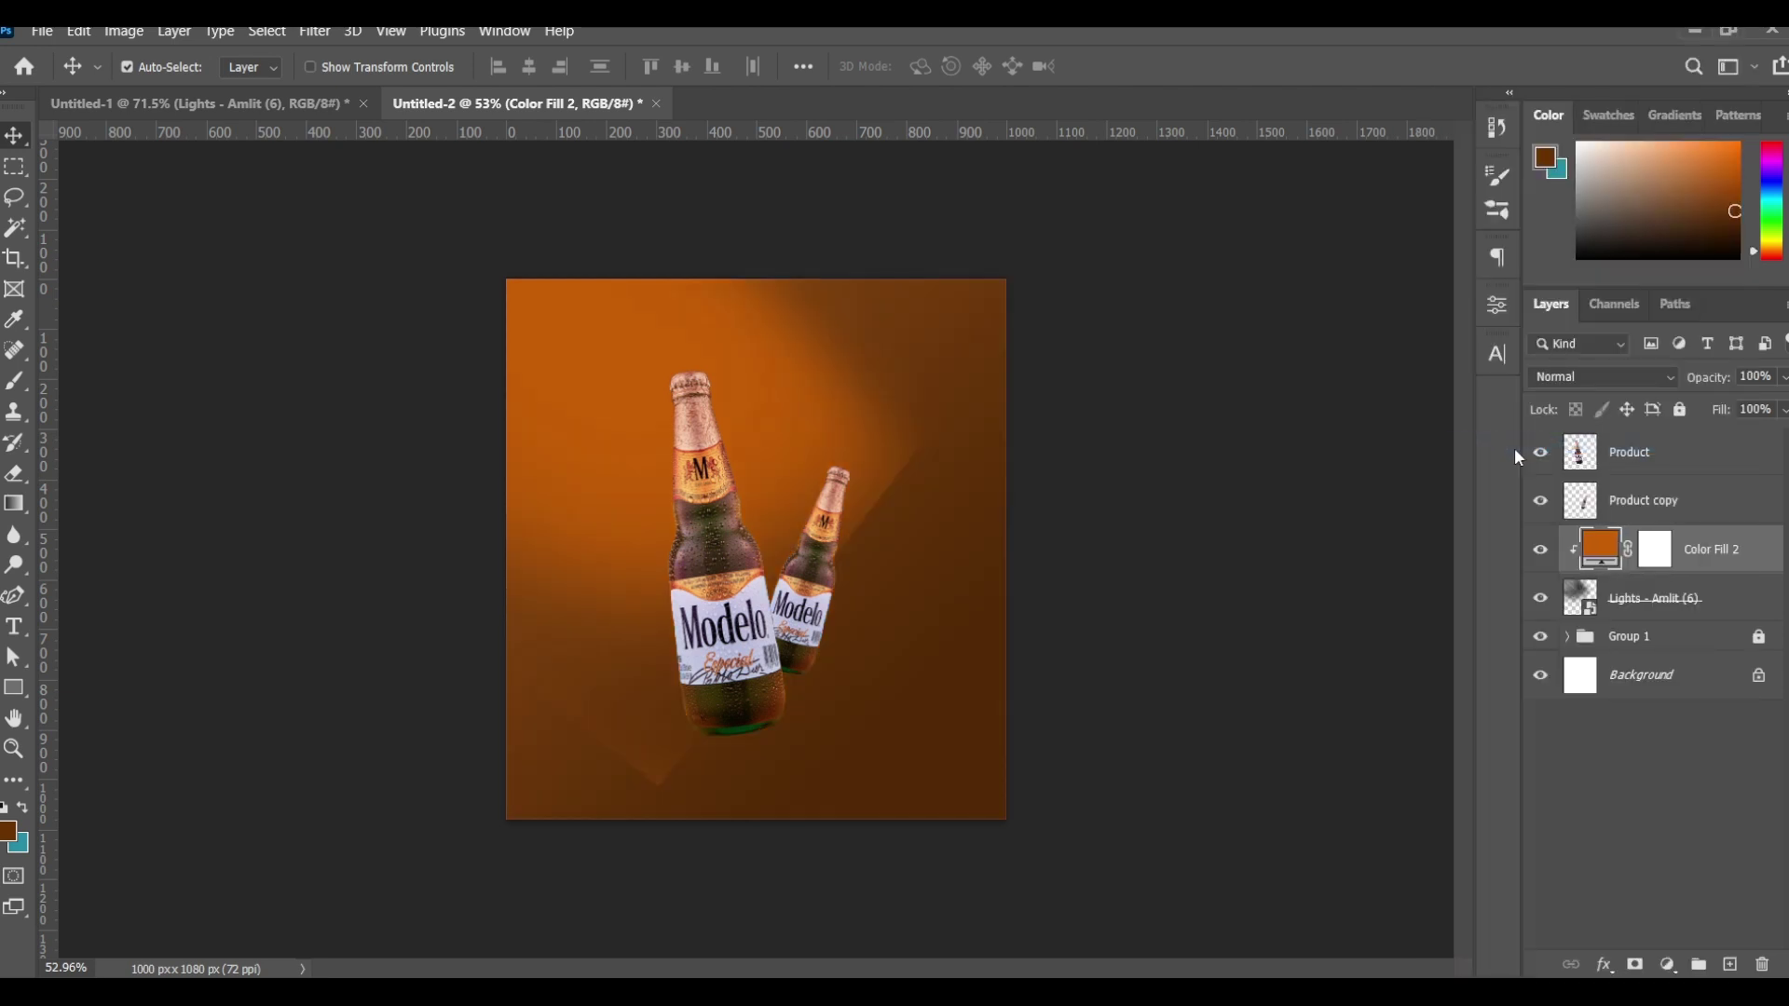
left_click(1593, 374)
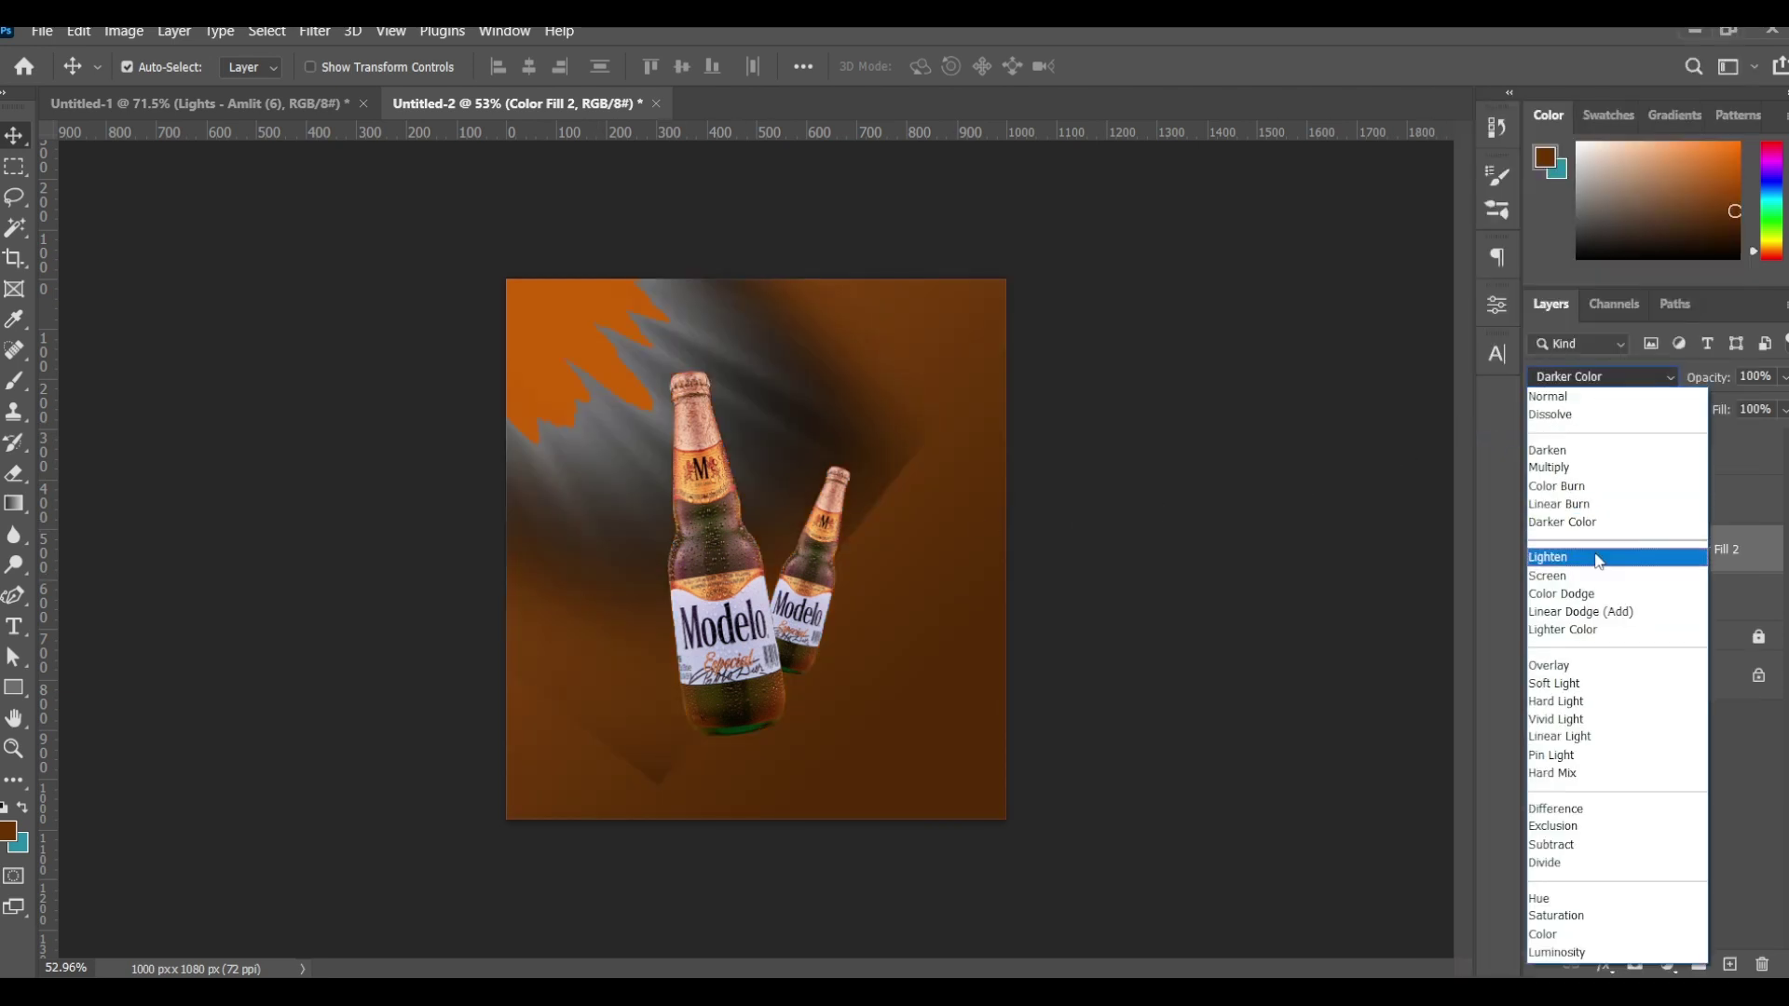
left_click(1601, 613)
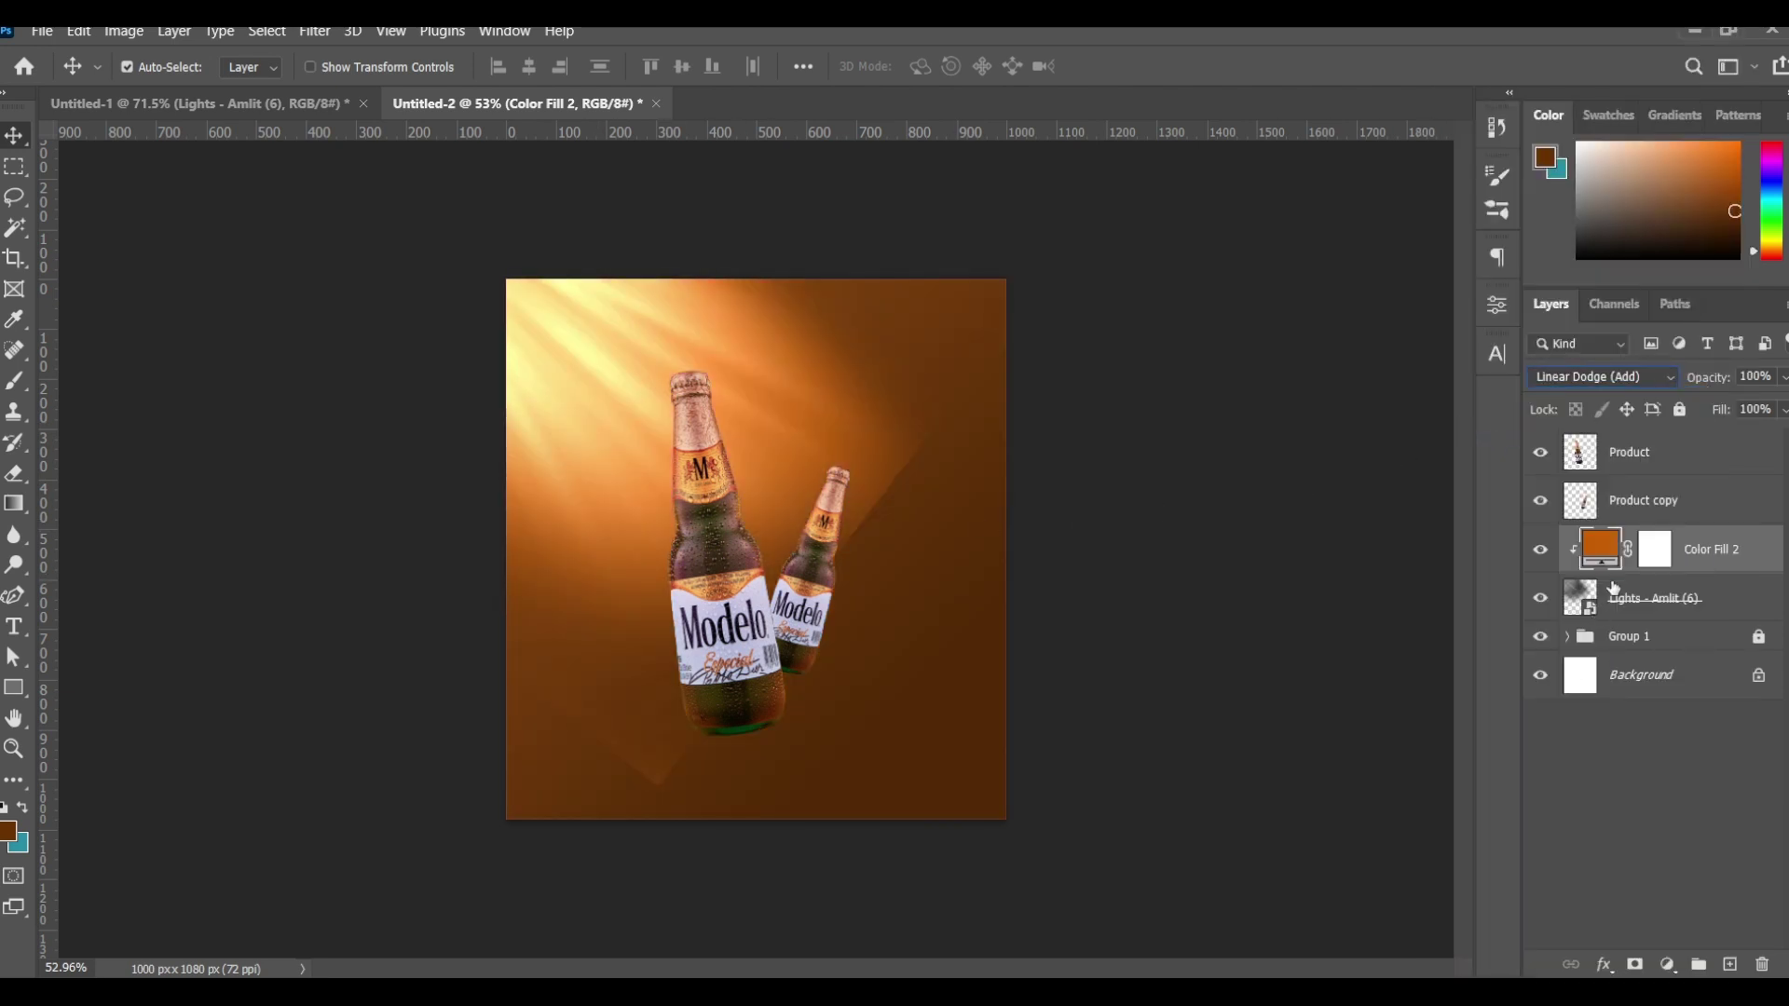
left_click(1633, 607)
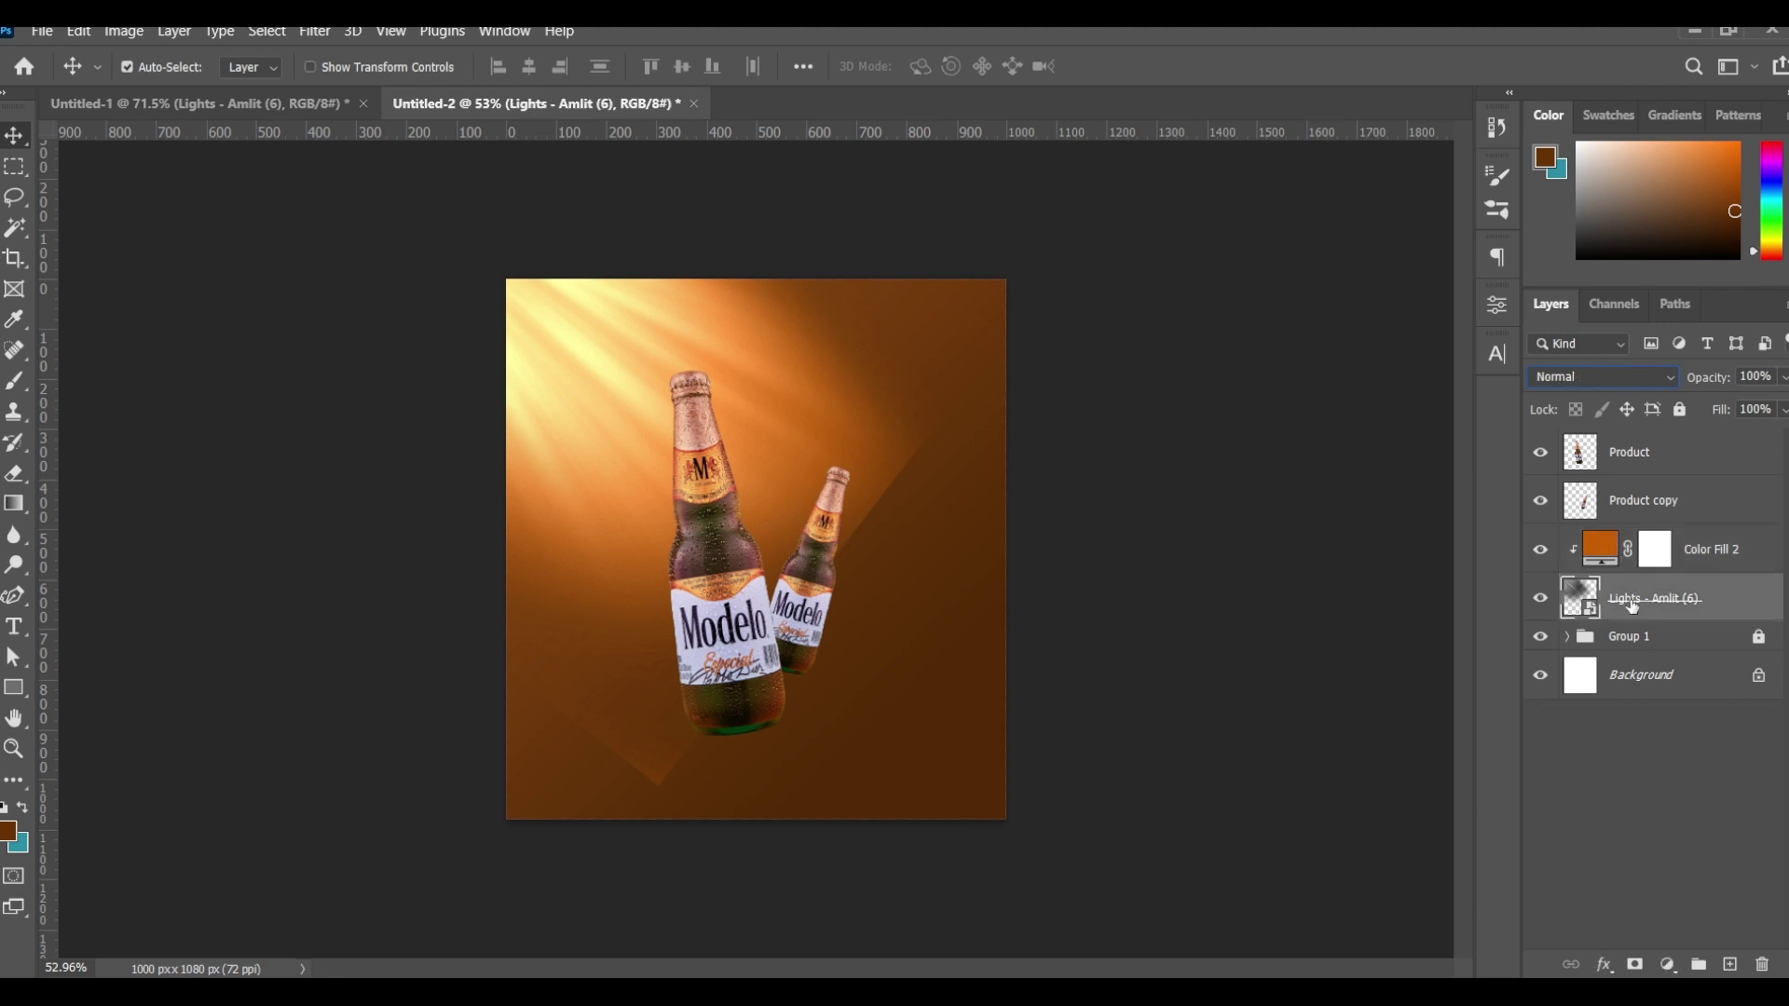
Step: Mask the light rays, painting out the lower-left streak and edge glow with a large black brush
left_click(1633, 966)
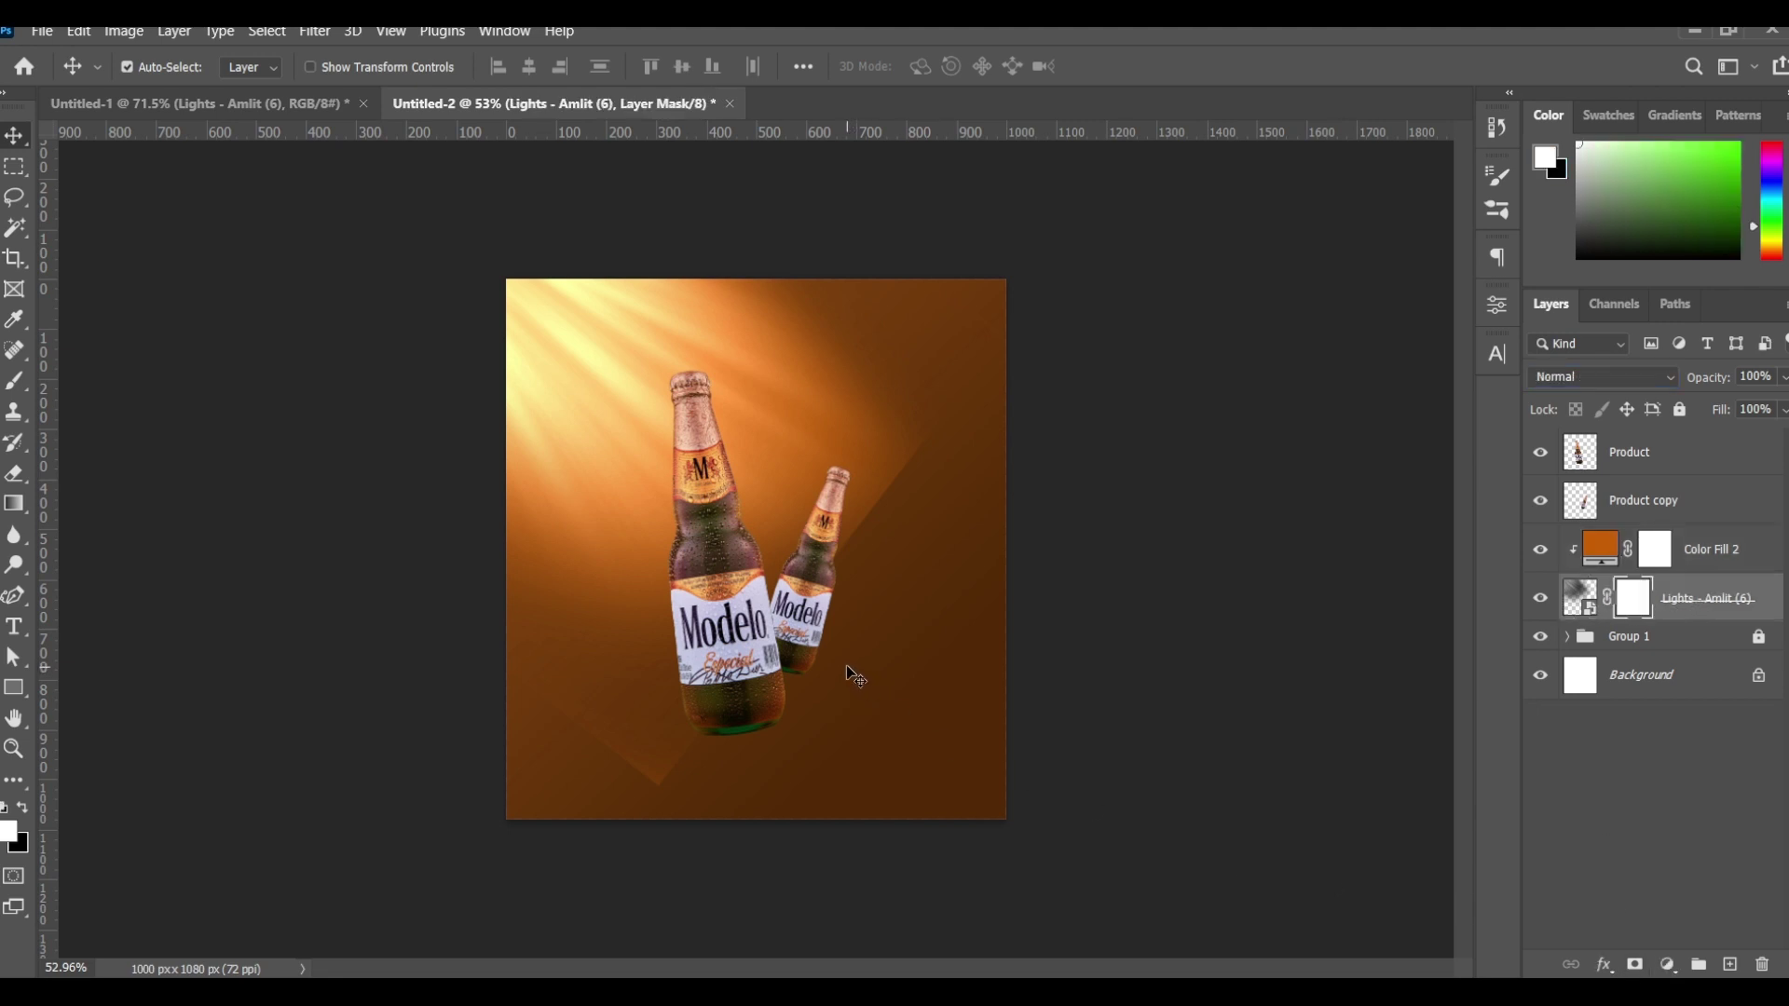
key("b")
key("bracketright")
key("bracketright")
key("bracketright")
key("bracketright")
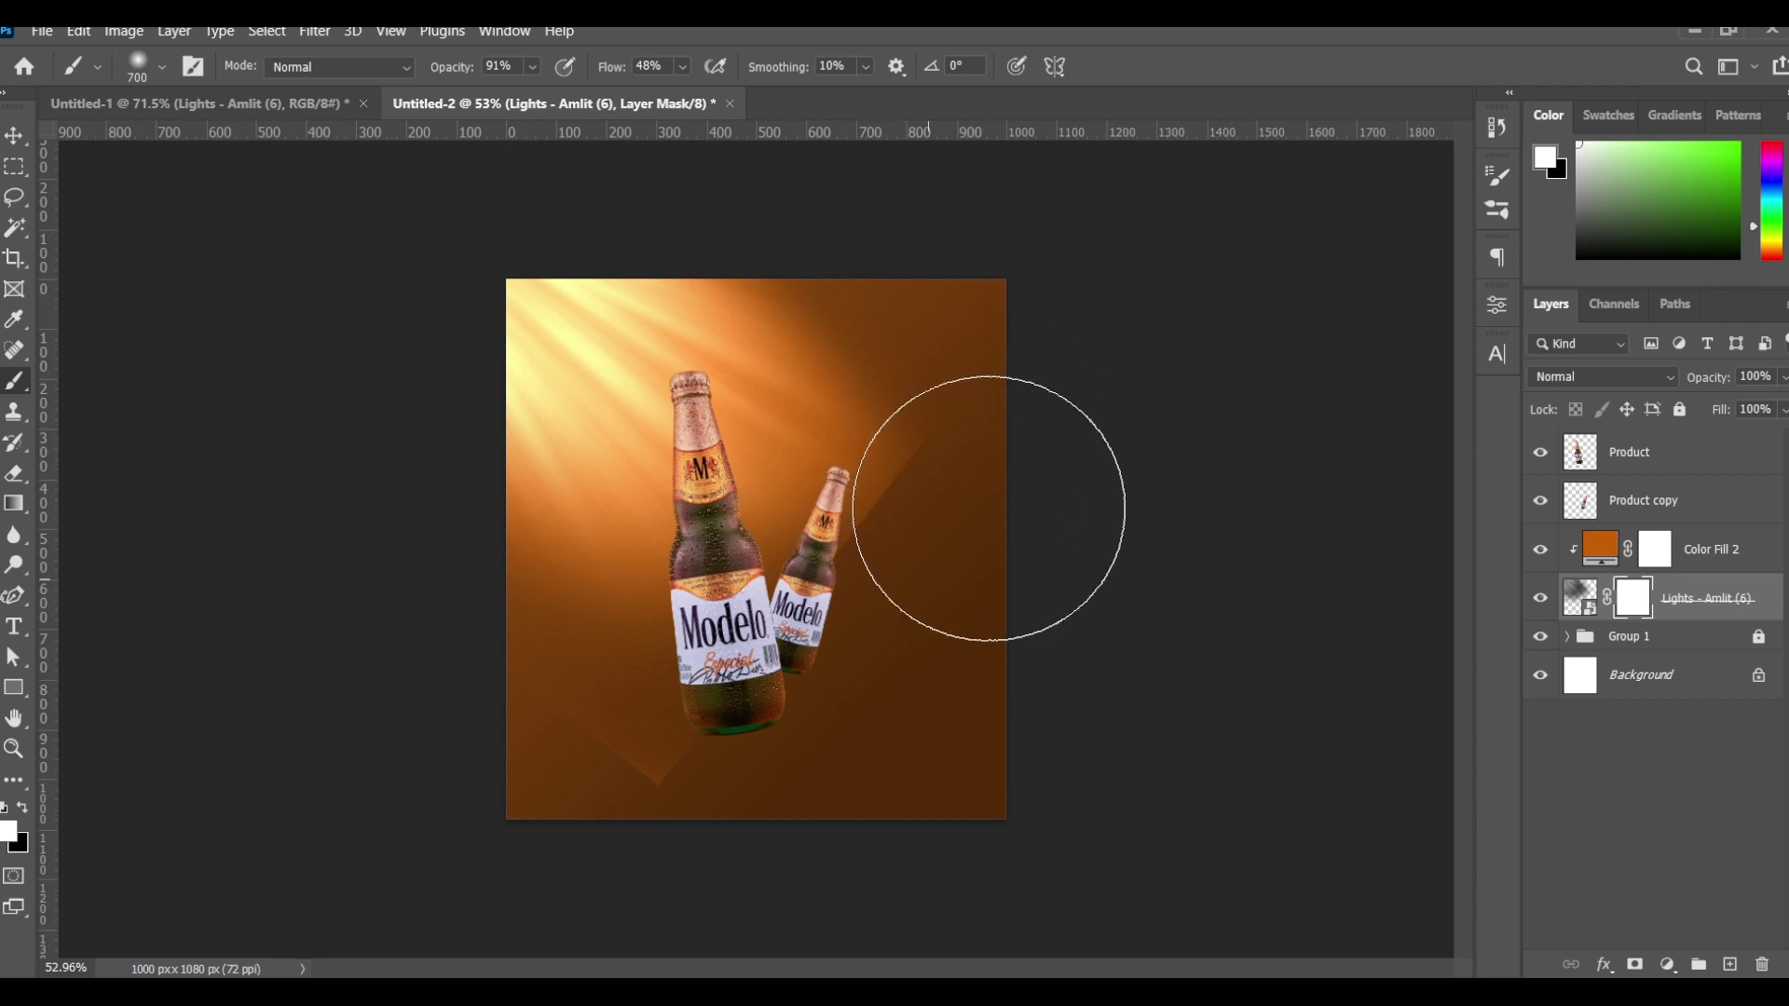
left_click(21, 812)
left_click_drag(691, 551, 599, 718)
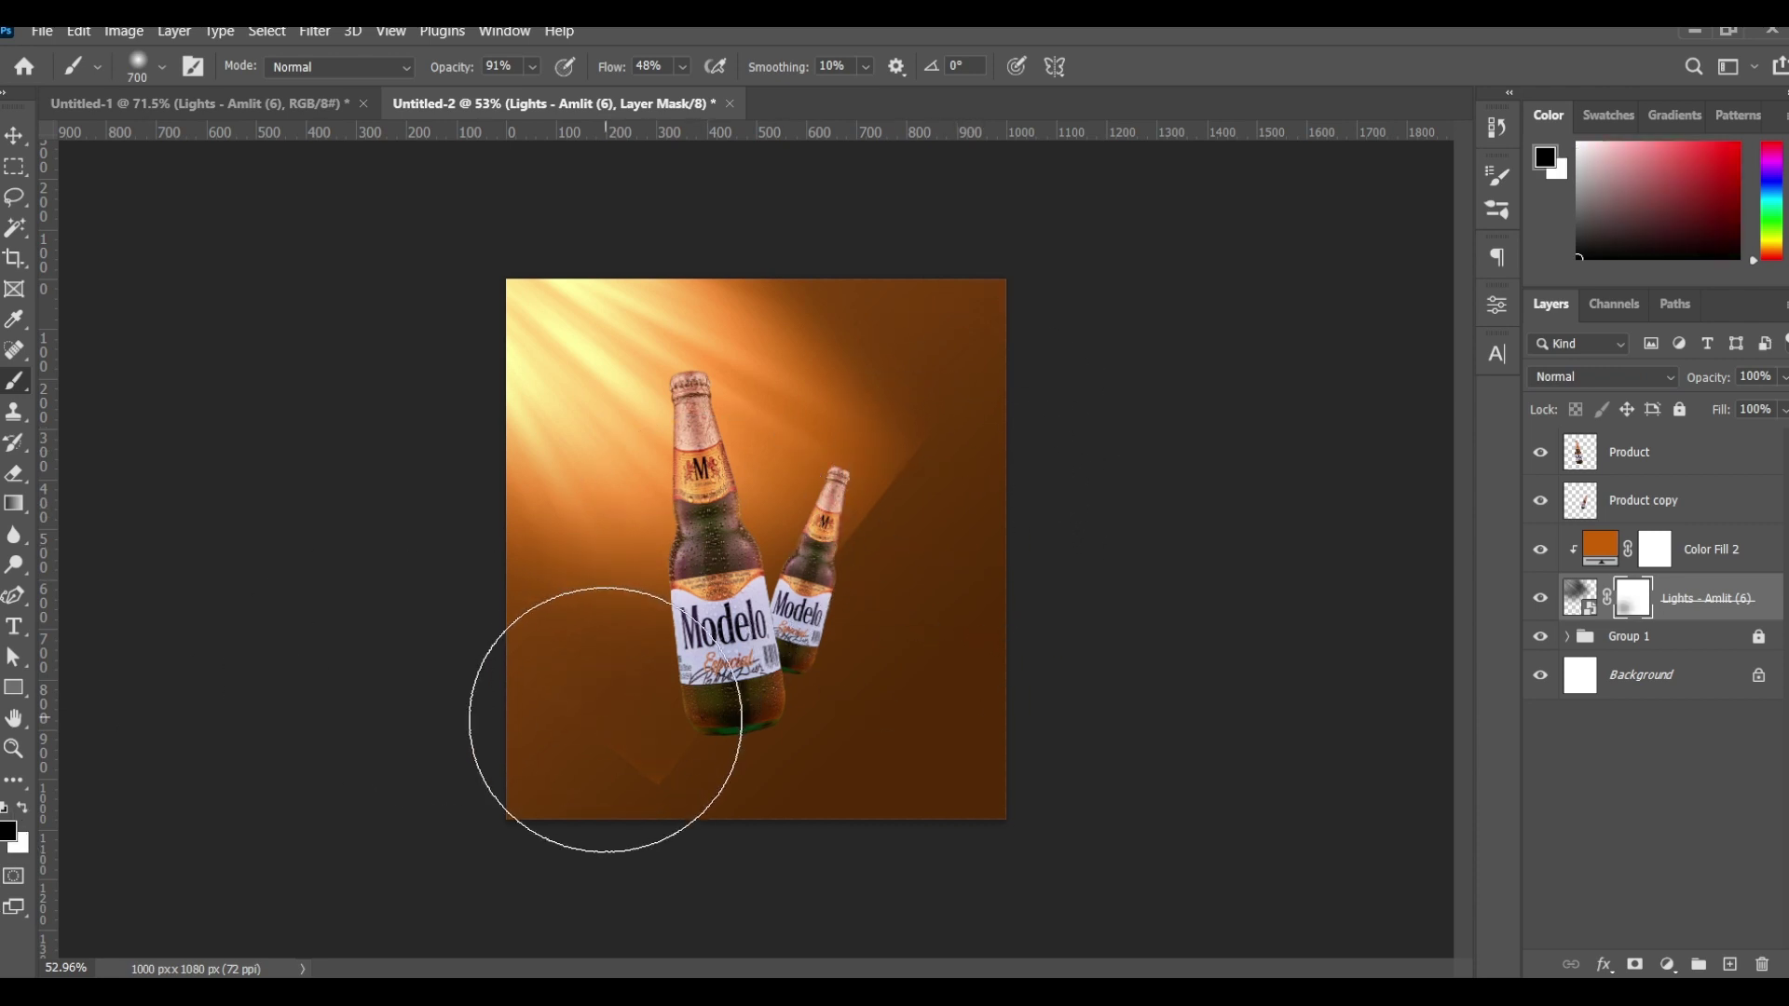
mouse_move(983, 309)
left_mouse_down()
mouse_move(957, 419)
mouse_move(946, 322)
mouse_move(941, 494)
left_mouse_up()
left_click_drag(697, 701, 459, 587)
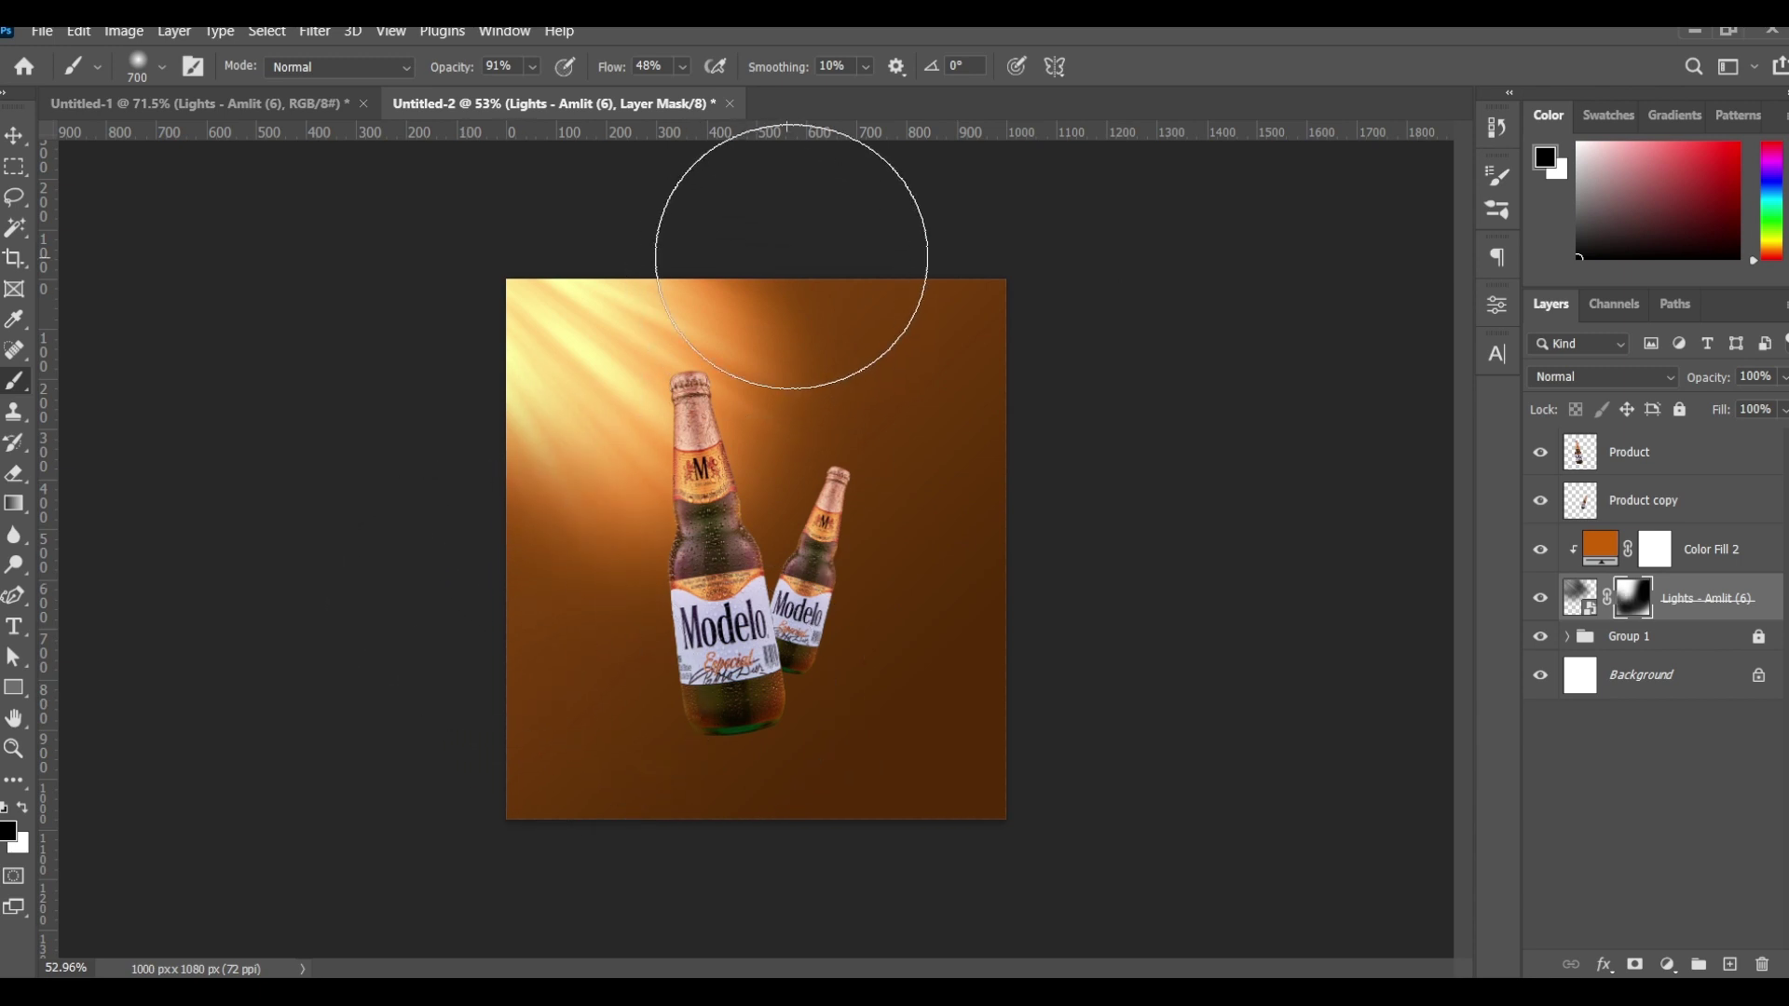
left_click_drag(798, 248, 798, 260)
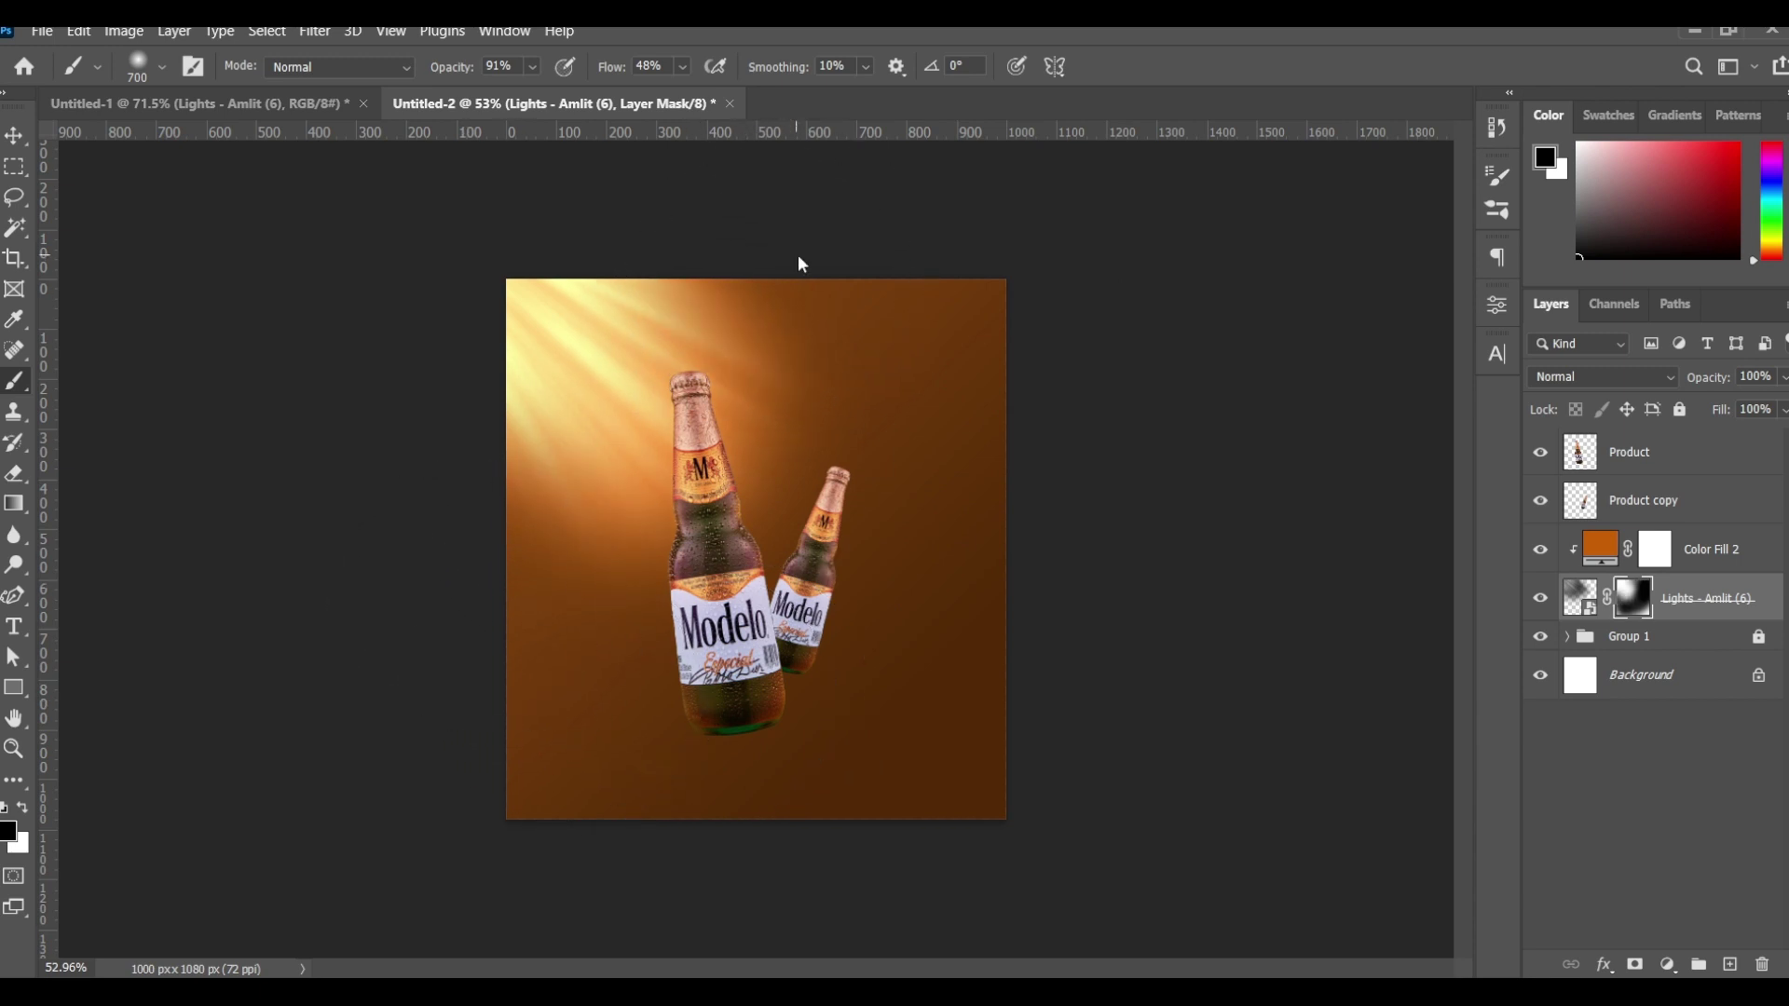
left_click(1692, 556, "shift")
Step: Merge the orange fill and light rays into a smart object named Light
right_click(1696, 549)
left_click(1472, 324)
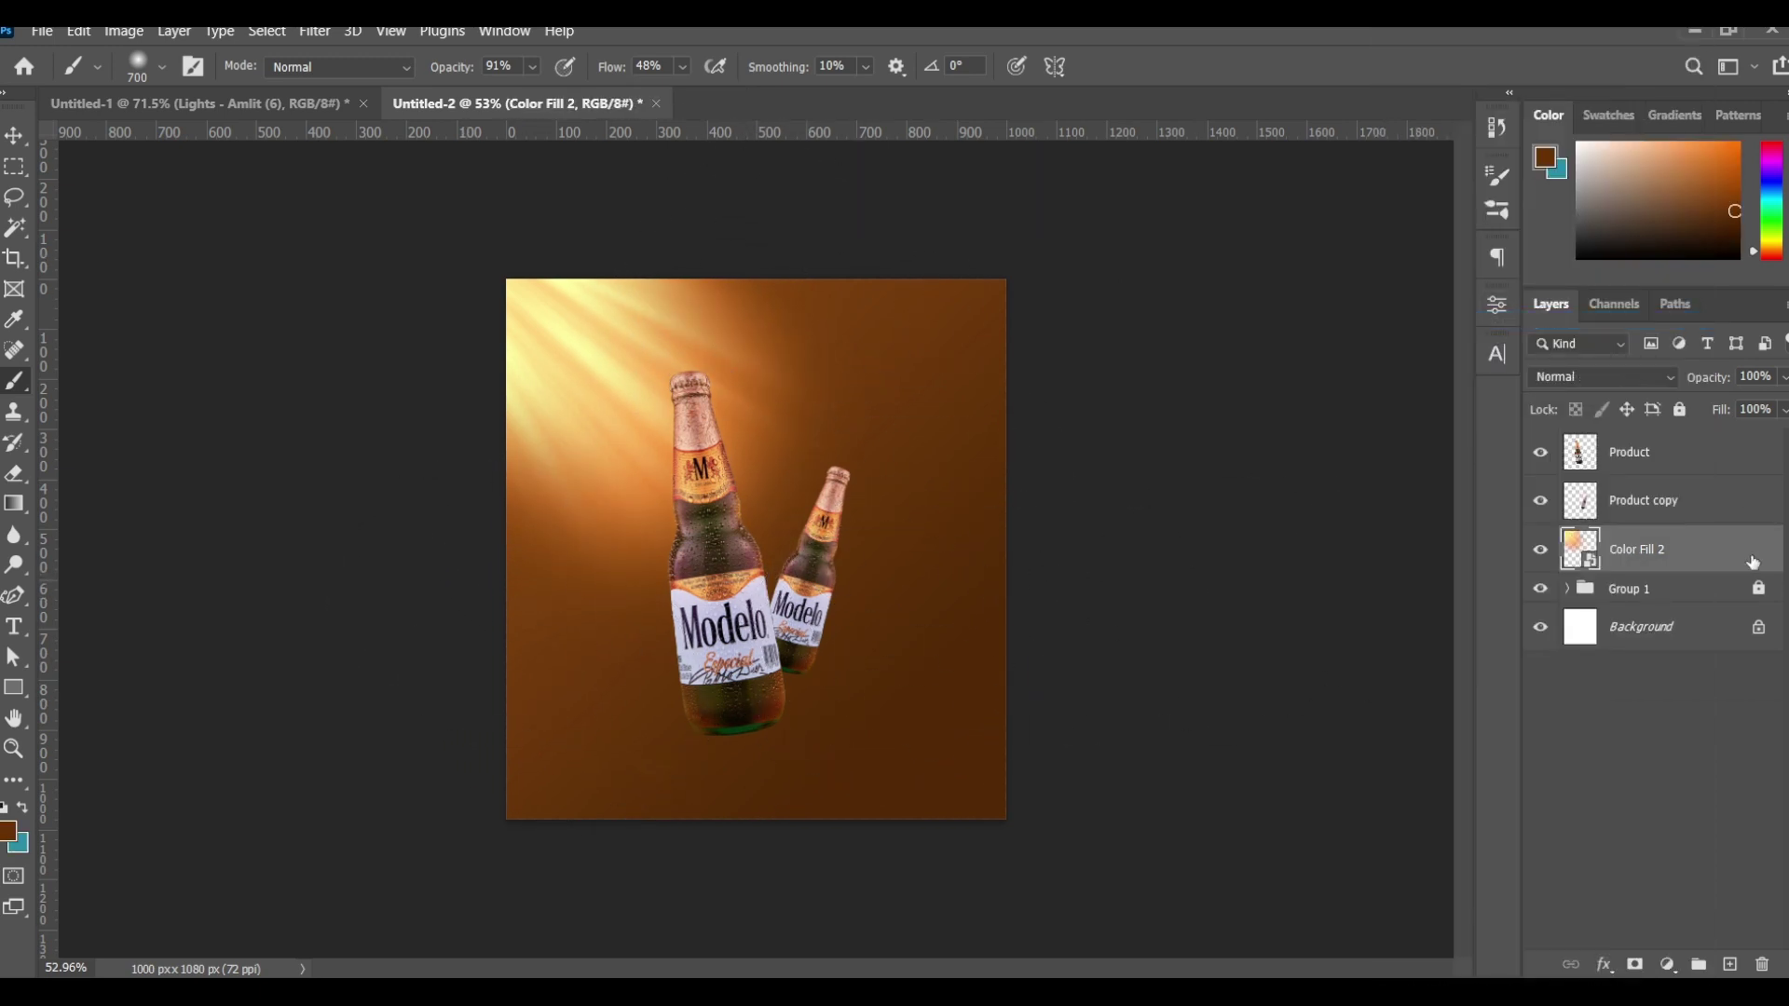
type("Ligh")
key("Return")
type("t")
key("Return")
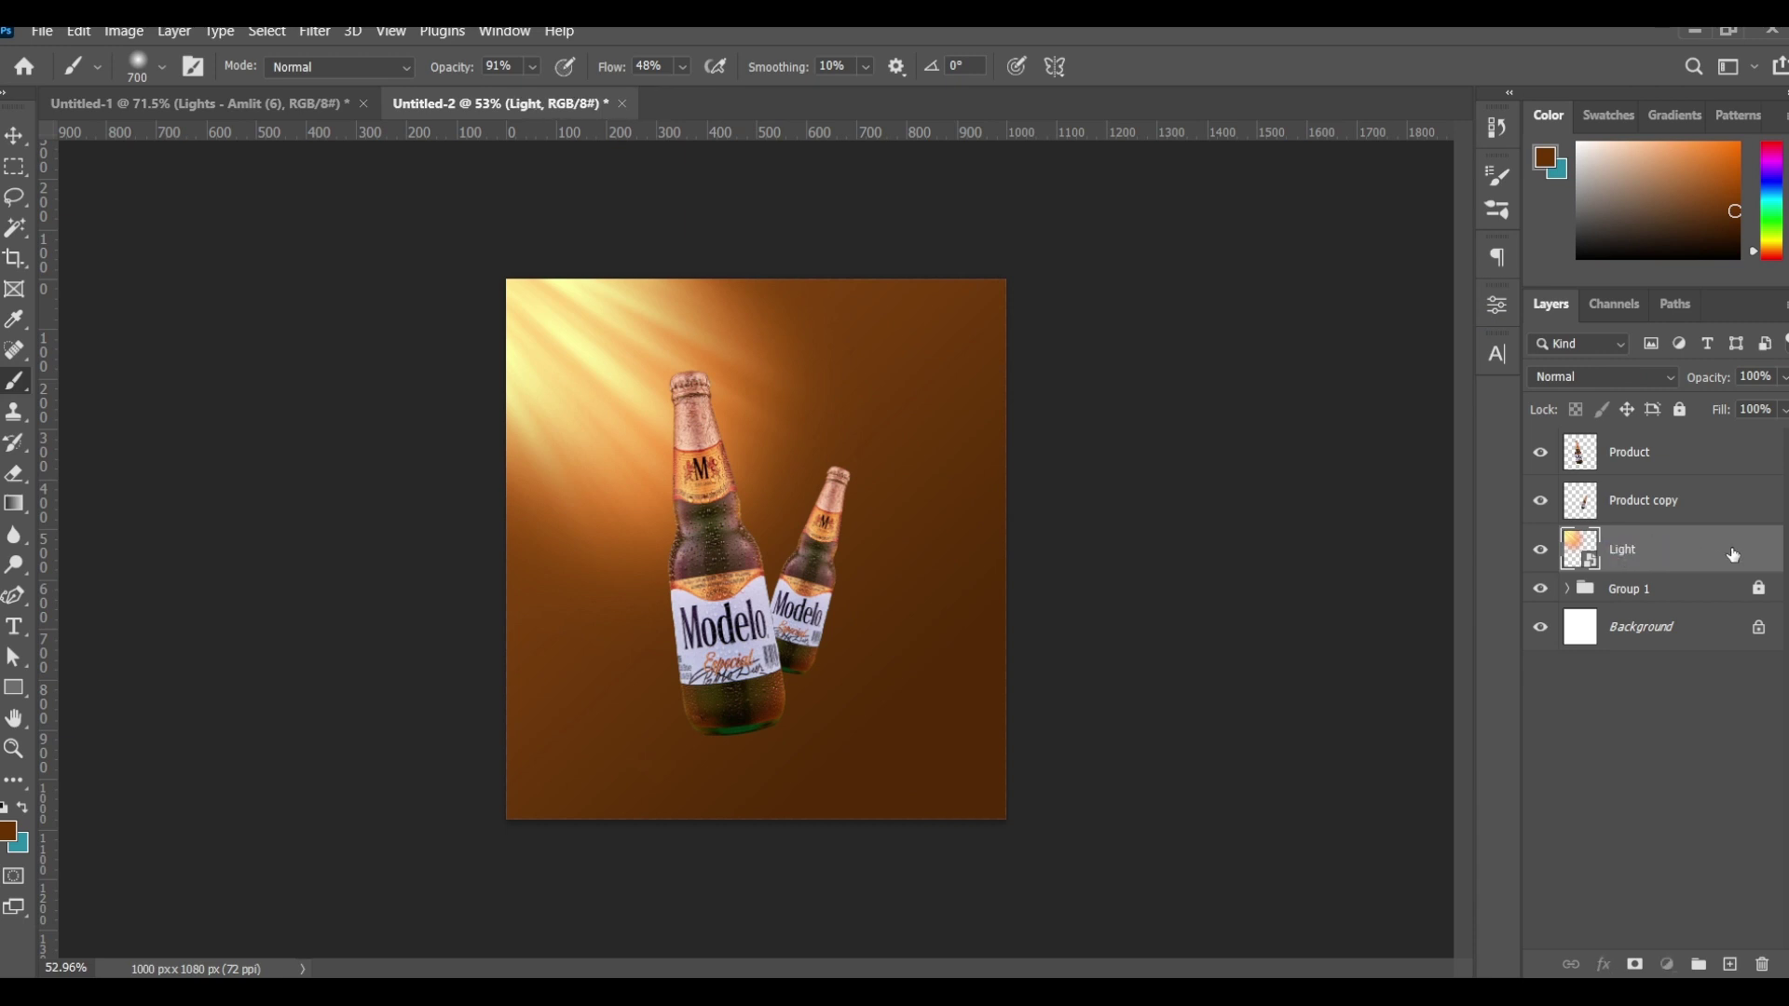
Step: Warp the Light layer into a bent, curved spread of rays
key("ctrl+t")
left_click(1015, 67)
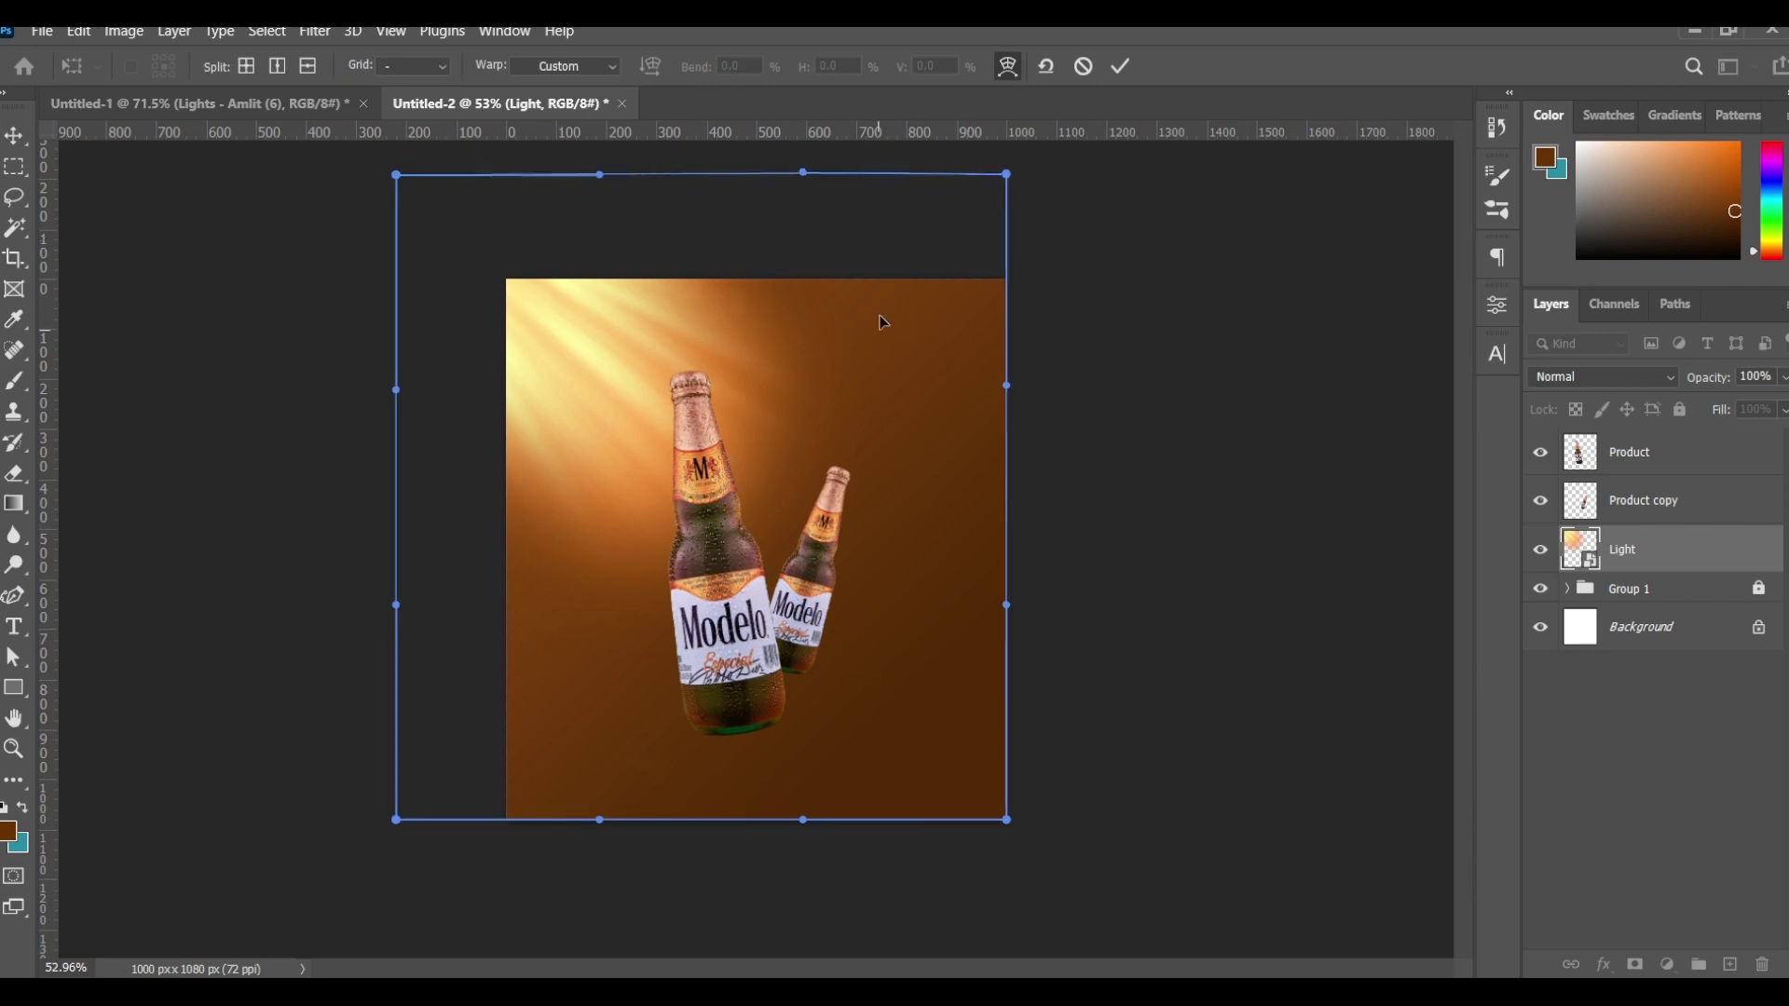
mouse_move(645, 609)
left_mouse_down()
mouse_move(631, 713)
mouse_move(936, 699)
mouse_move(910, 604)
mouse_move(928, 652)
mouse_move(555, 615)
mouse_move(959, 333)
left_mouse_up()
left_click_drag(476, 617, 439, 618)
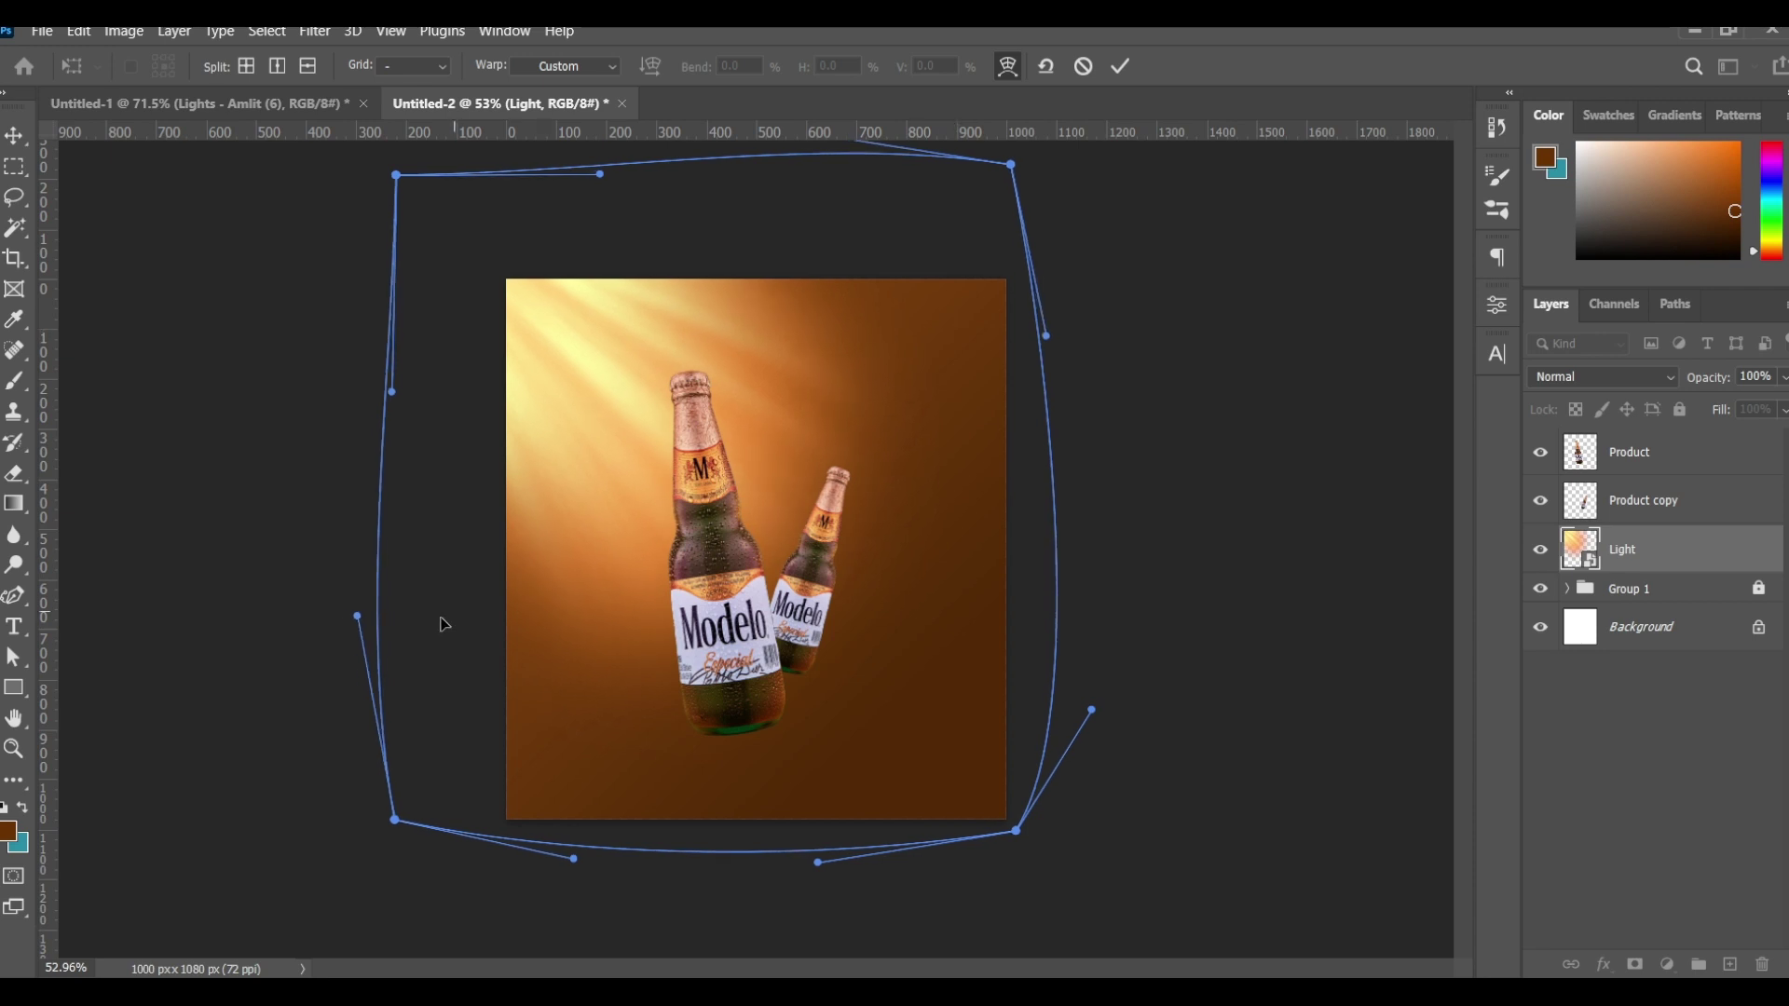
left_click_drag(970, 307, 1011, 270)
left_click_drag(519, 597, 444, 627)
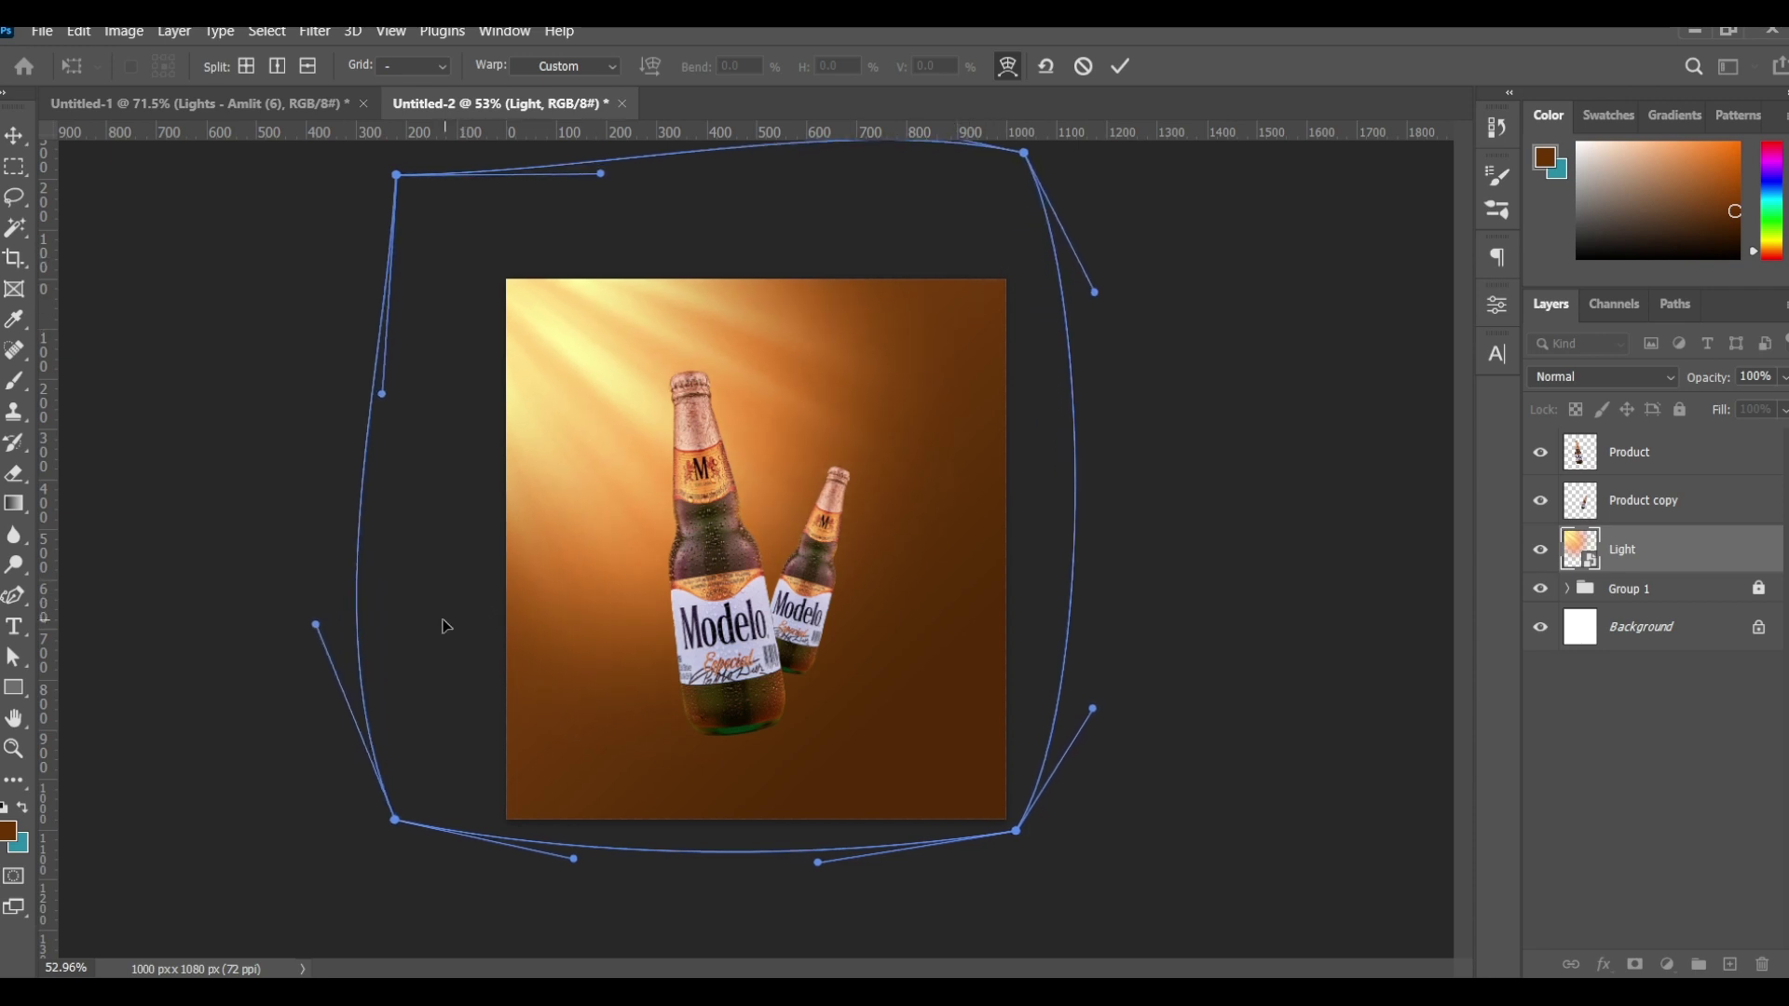
left_click_drag(1094, 708, 1158, 751)
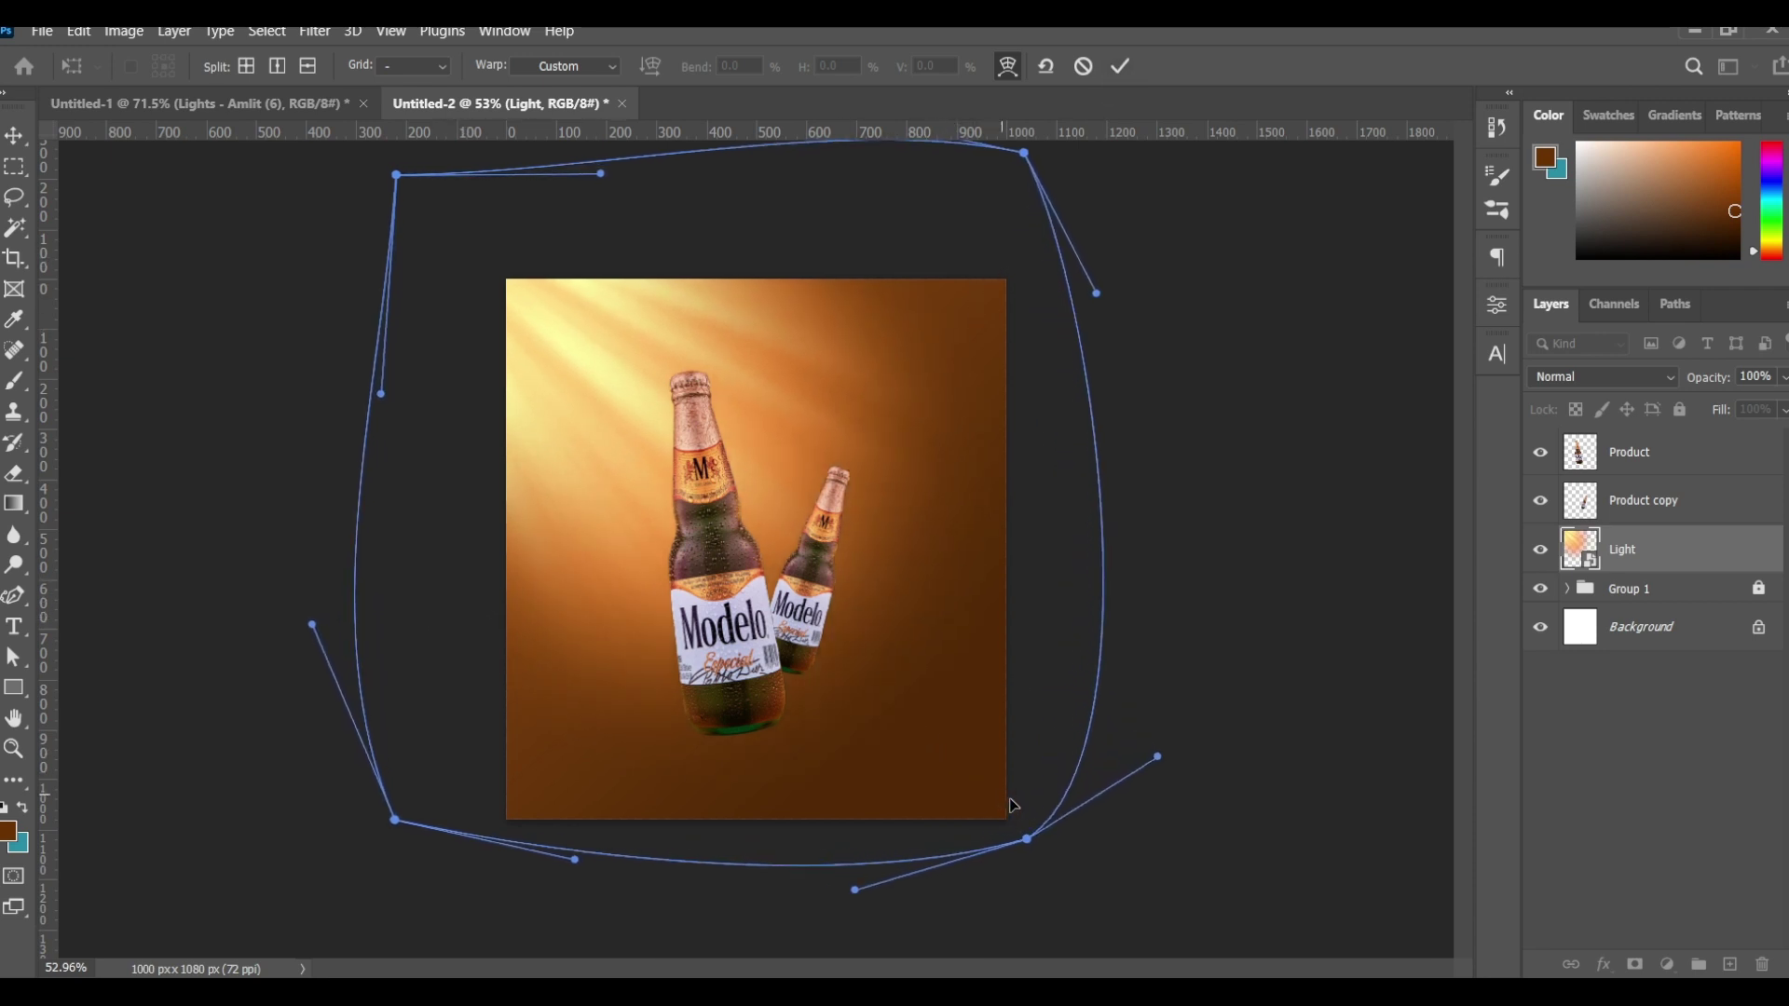
left_click(1120, 65)
Step: Move the Light layer up-left and scale it down to about 97%
key("ctrl+t")
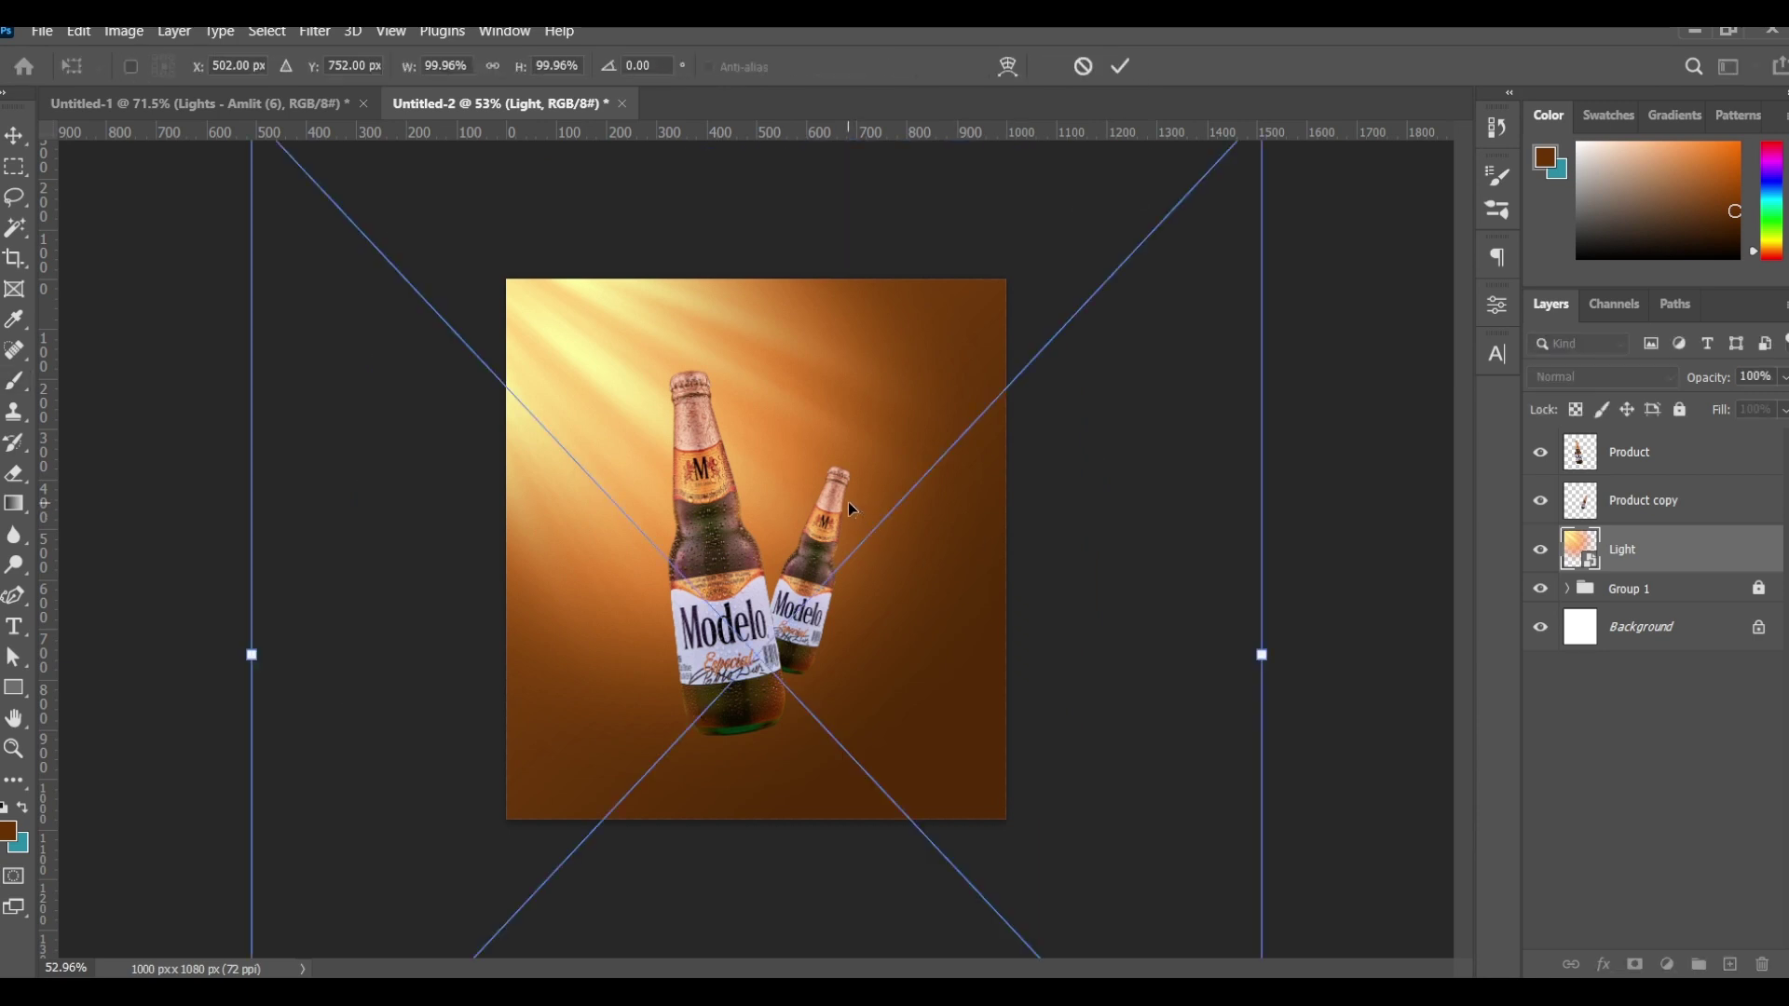
left_click_drag(974, 512, 937, 477)
left_click_drag(1228, 619, 1218, 618)
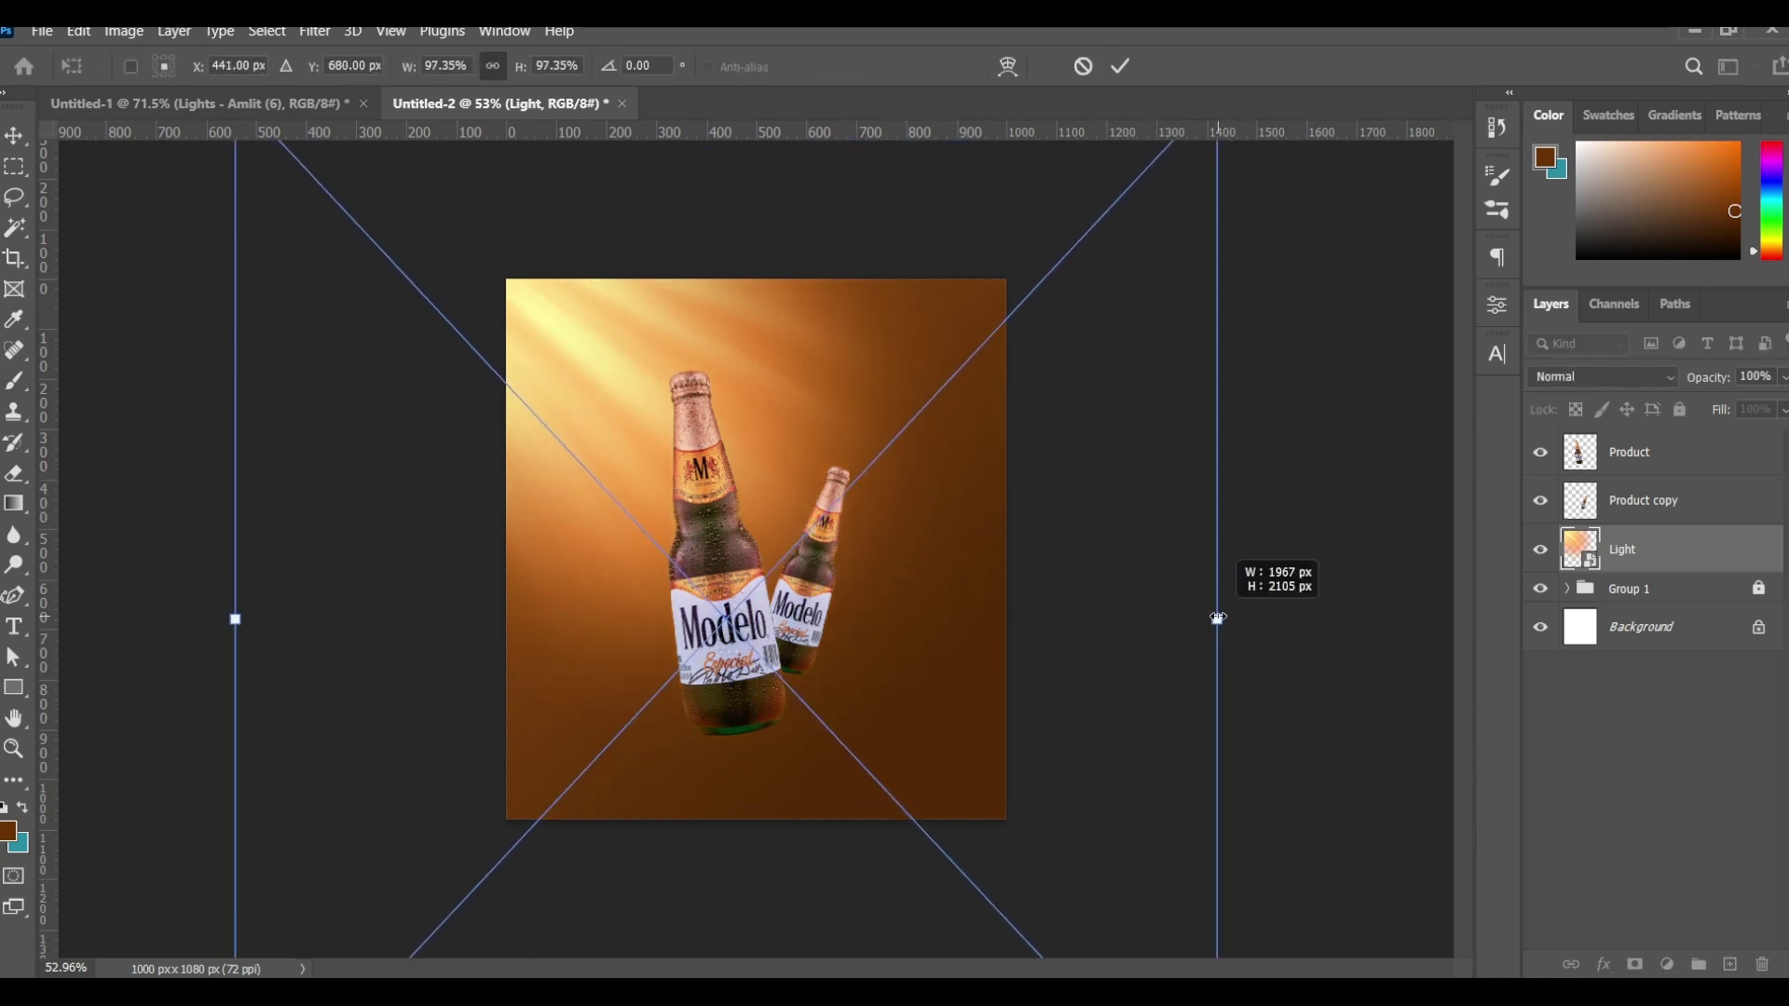
left_click(1119, 65)
key("b")
scroll(812, 501, "up", 2)
scroll(813, 501, "down", 1)
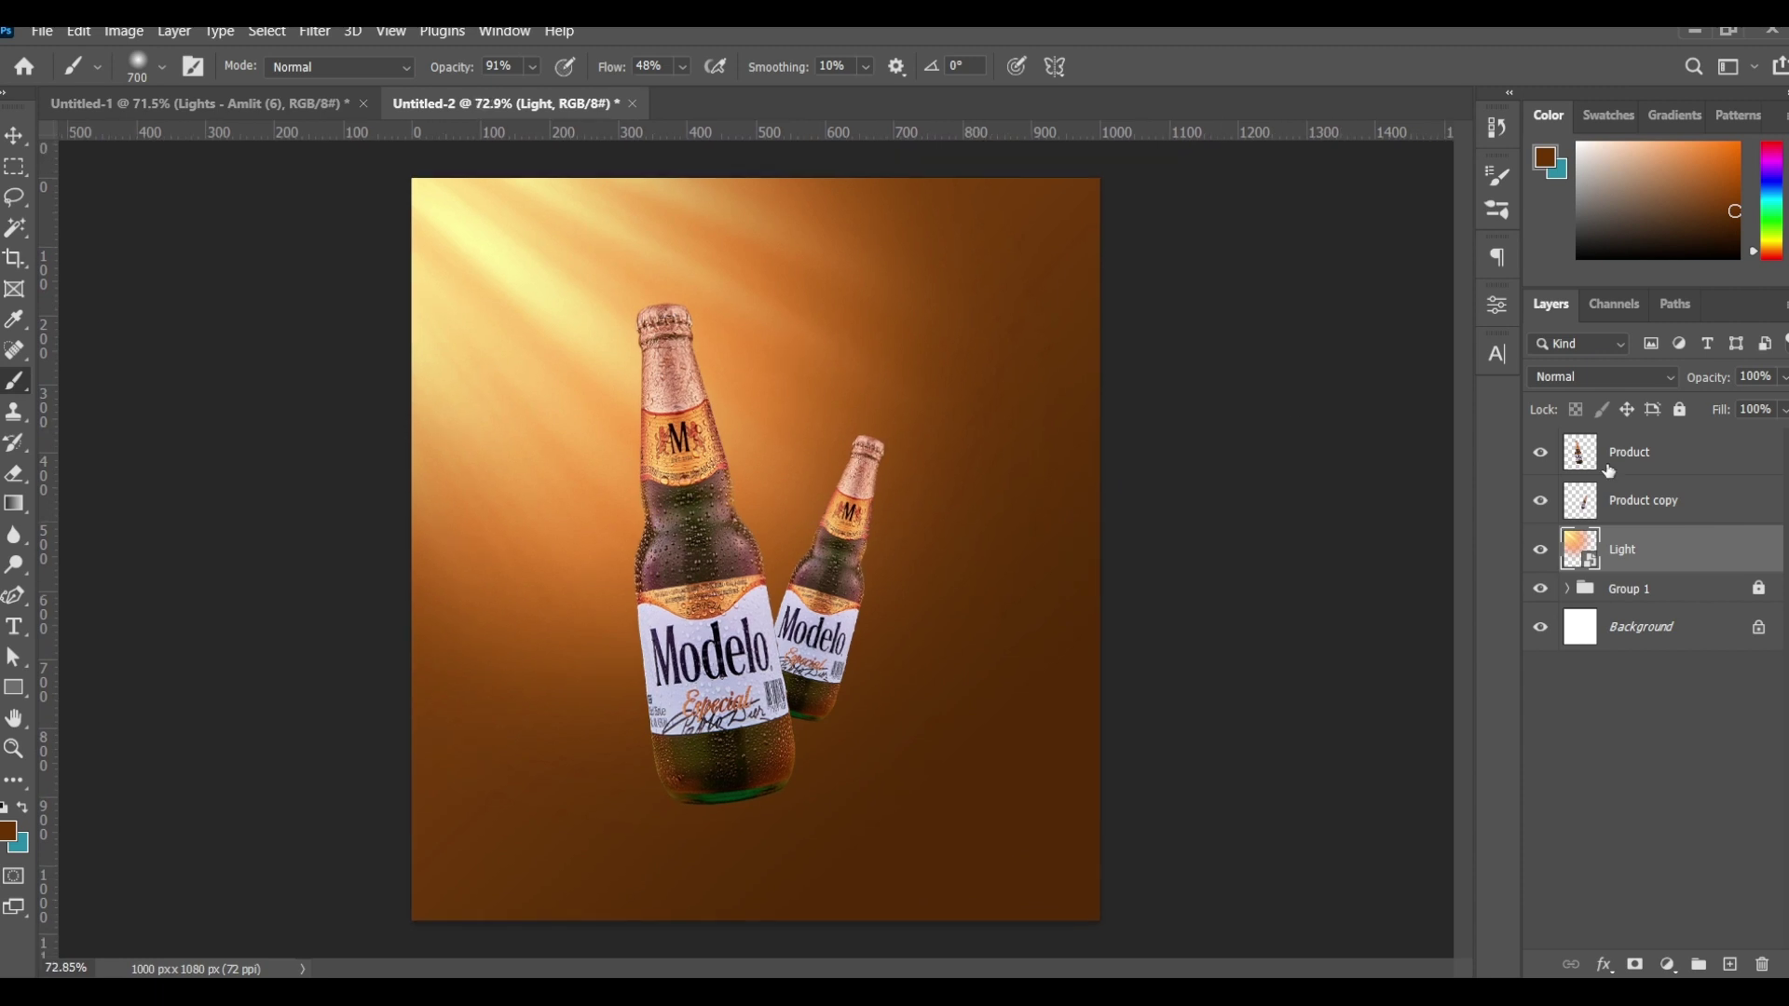
Step: Add a Hue/Saturation adjustment clipped to the Product layer with Lightness -22
left_click(1674, 464)
left_click(1670, 964)
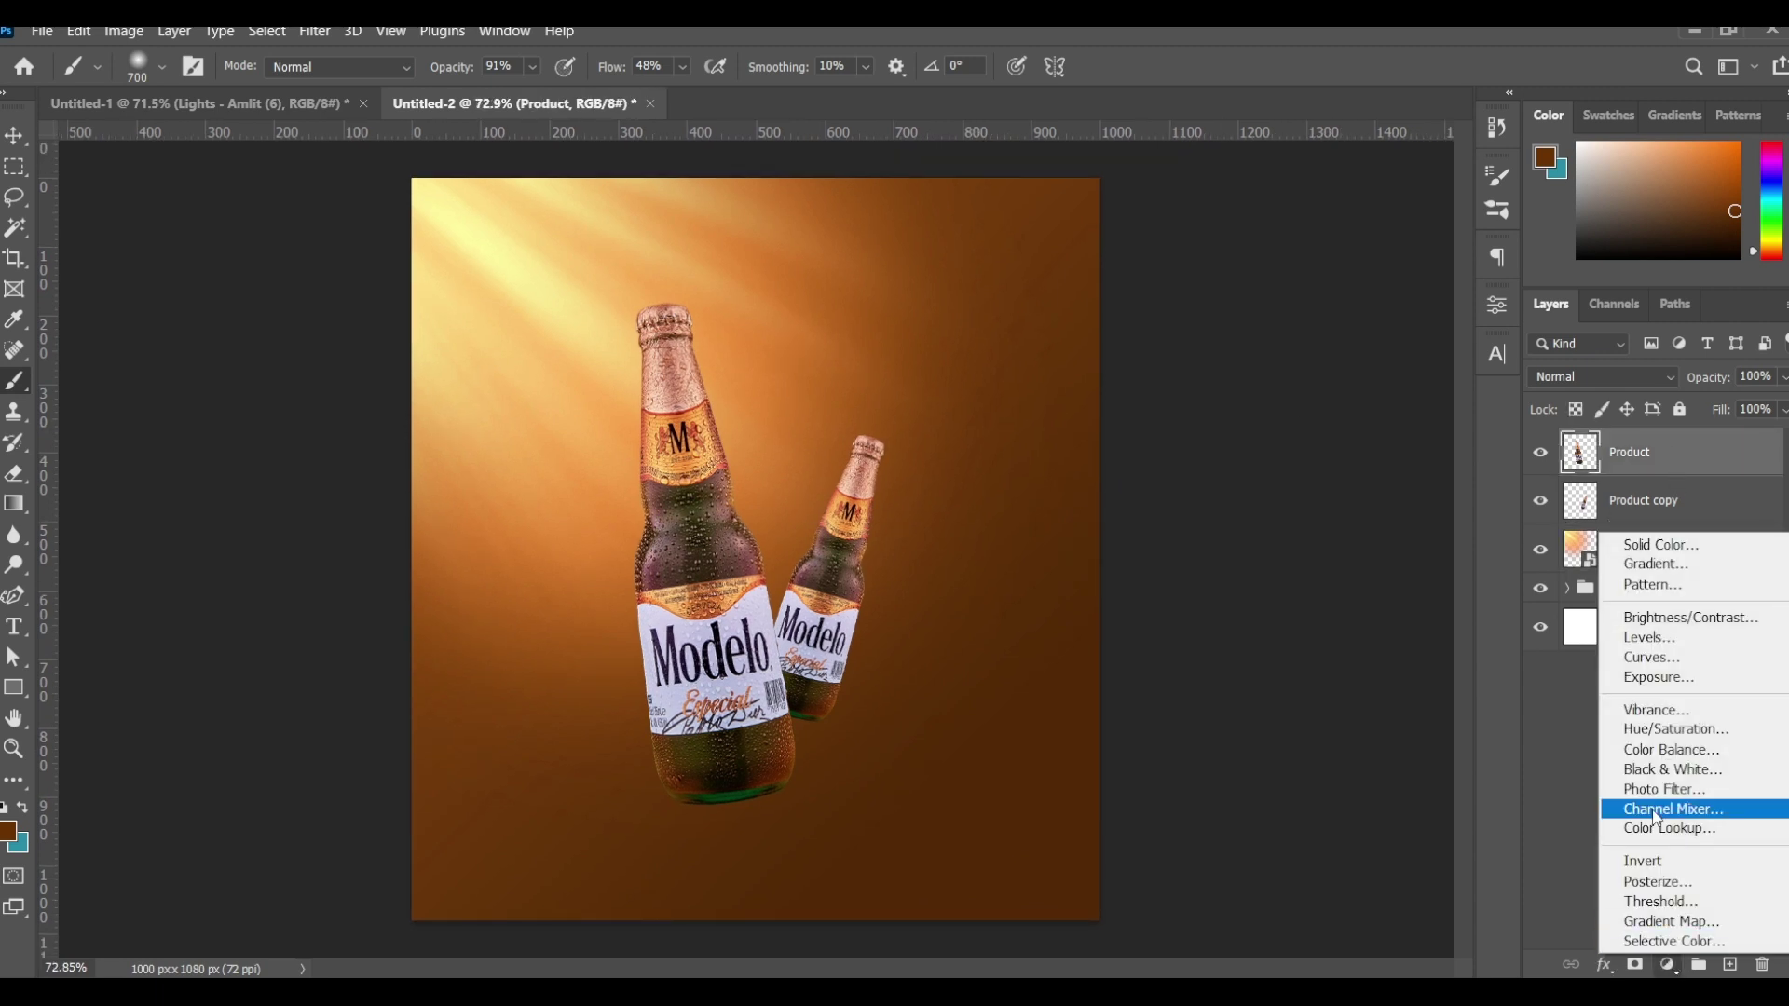
left_click(1649, 733)
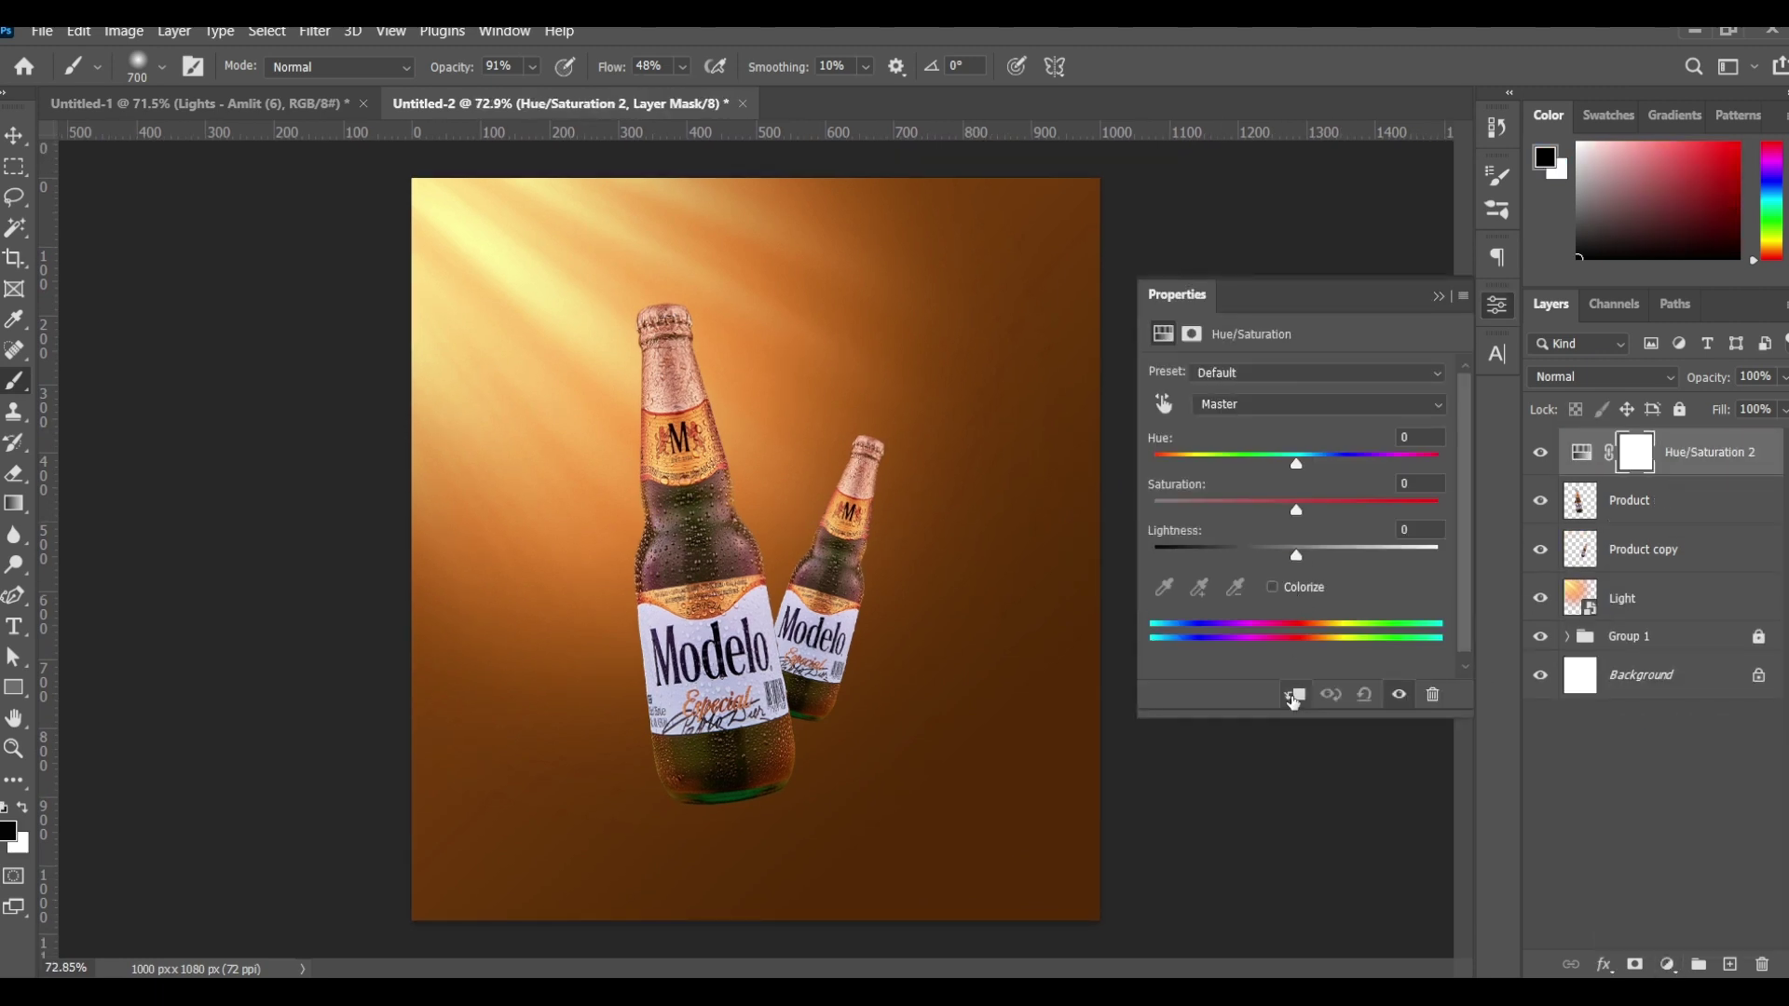
left_click(1295, 696)
left_click_drag(1295, 556, 1267, 557)
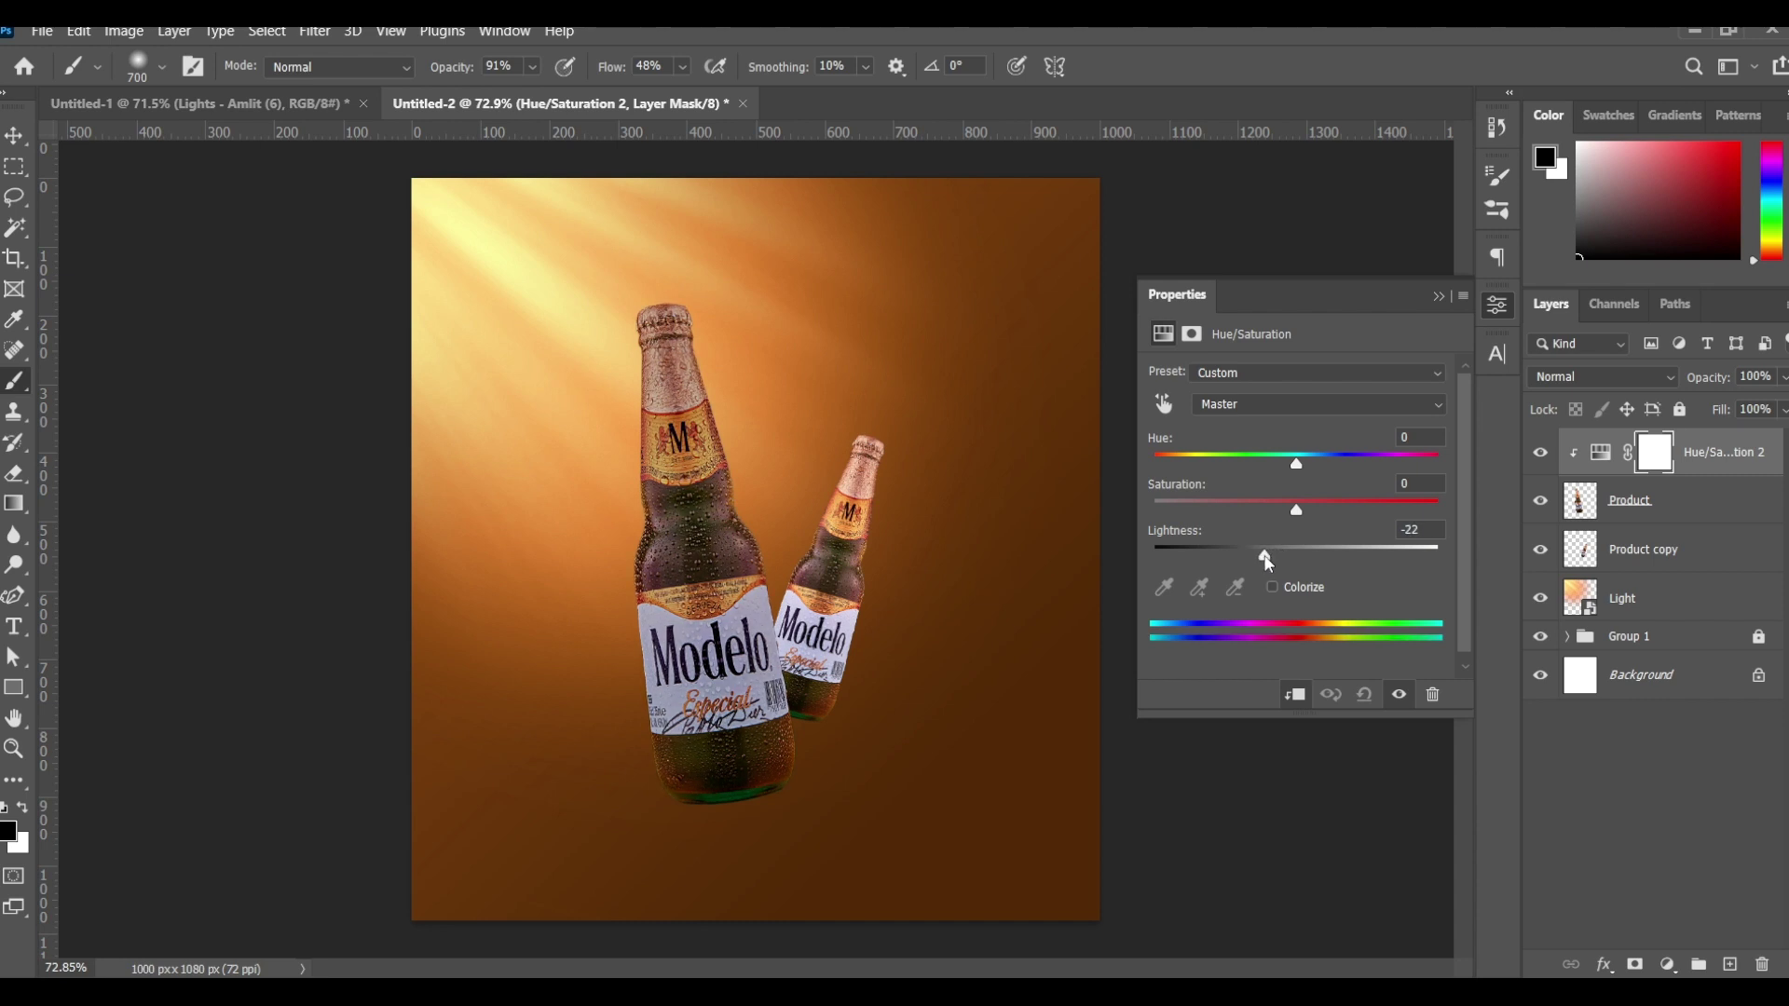
left_click(1448, 296)
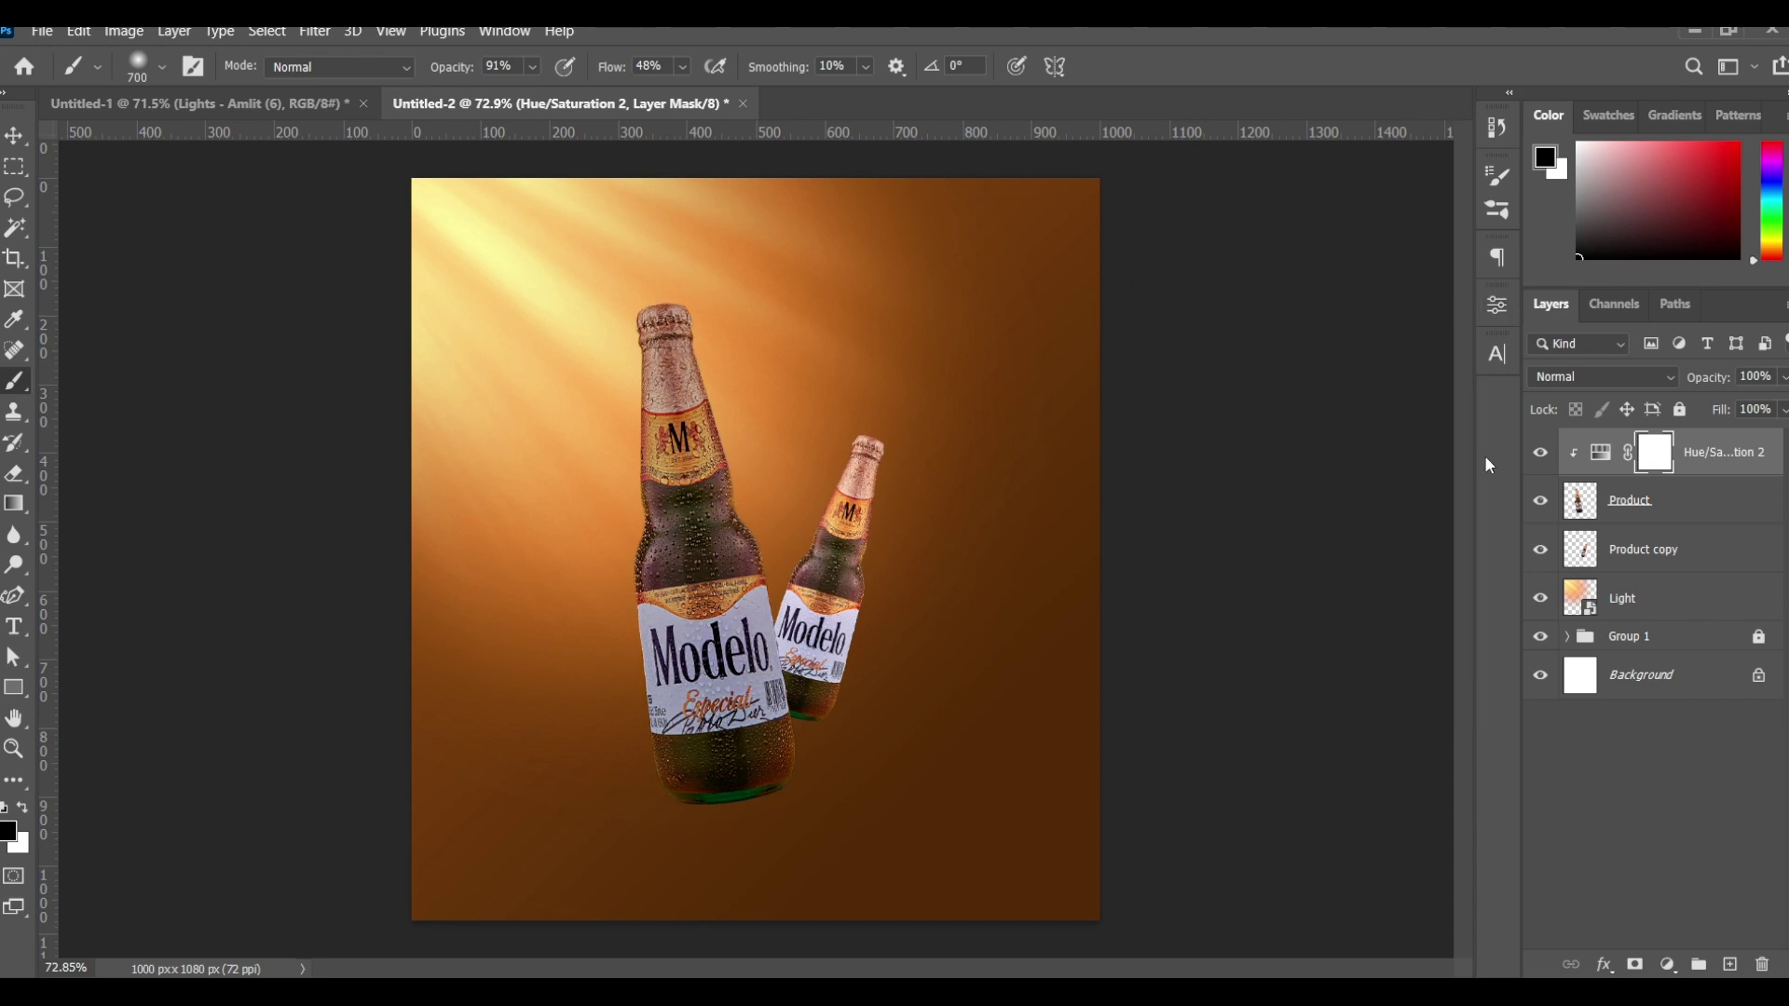
key("bracketleft")
key("bracketleft")
key("bracketleft")
Step: Zoom around the bottles' left edges to check the Hue/Saturation 2 mask
scroll(643, 363, "up", 2)
scroll(652, 308, "up", 4)
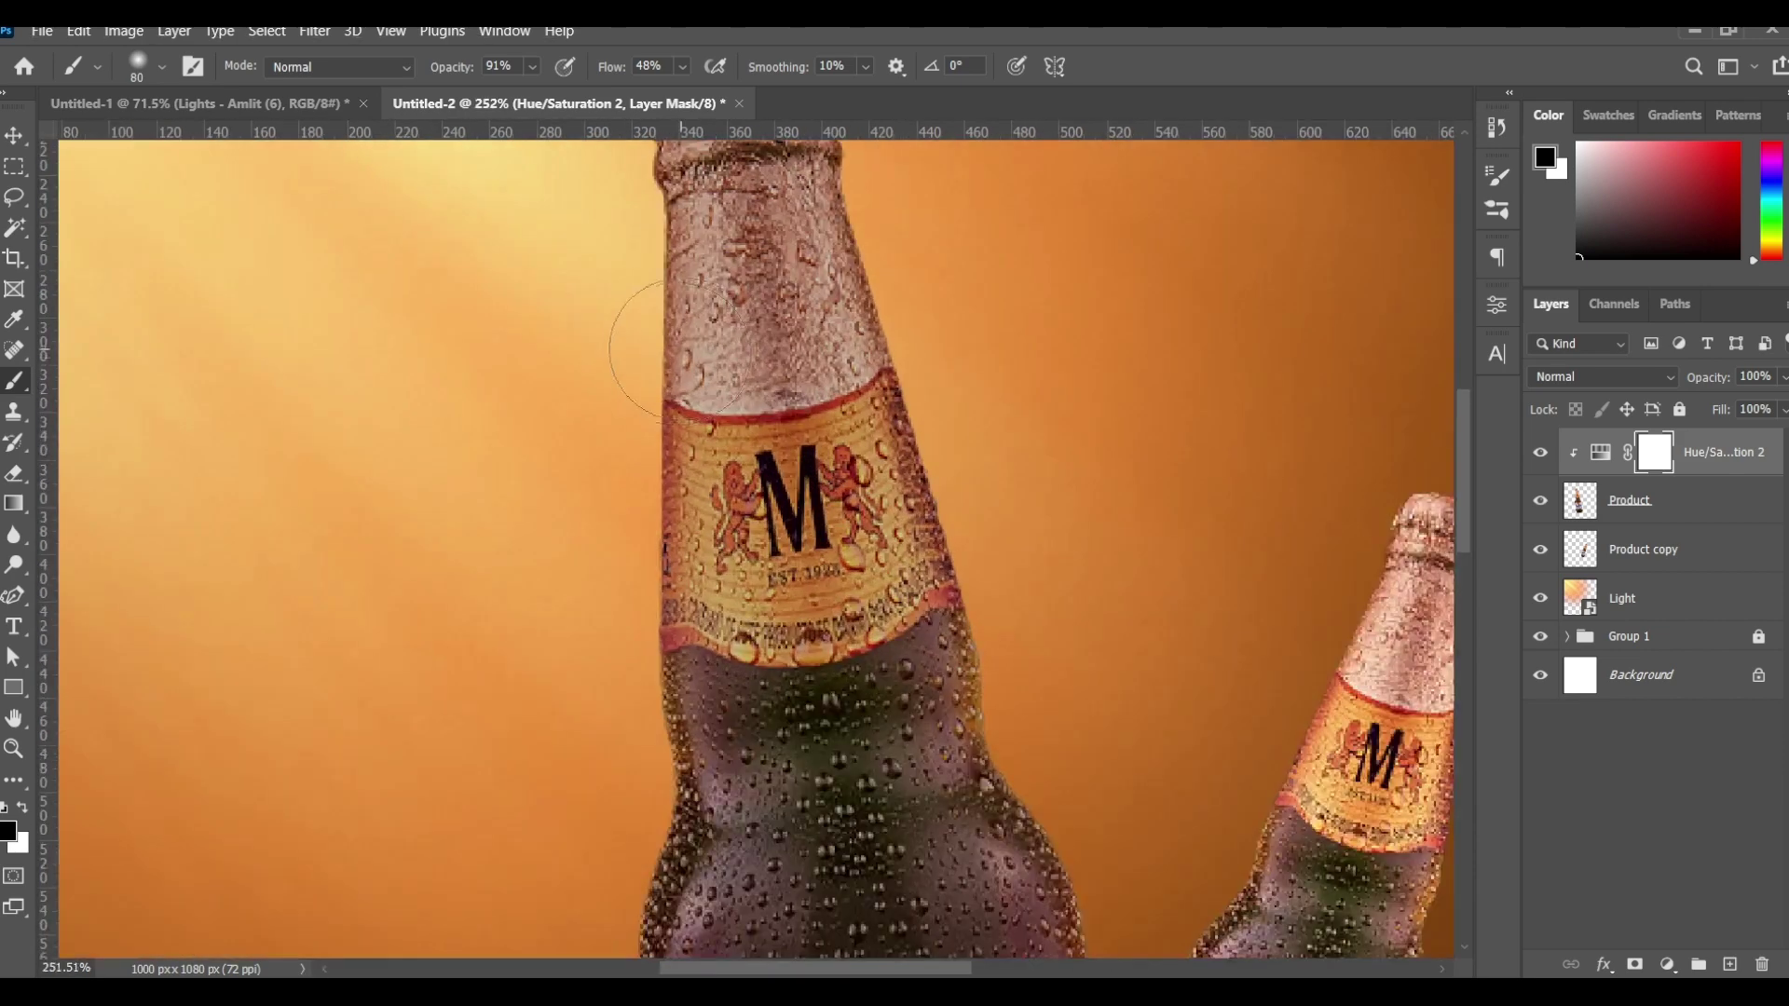
scroll(647, 508, "up", 2)
scroll(550, 503, "down", 1)
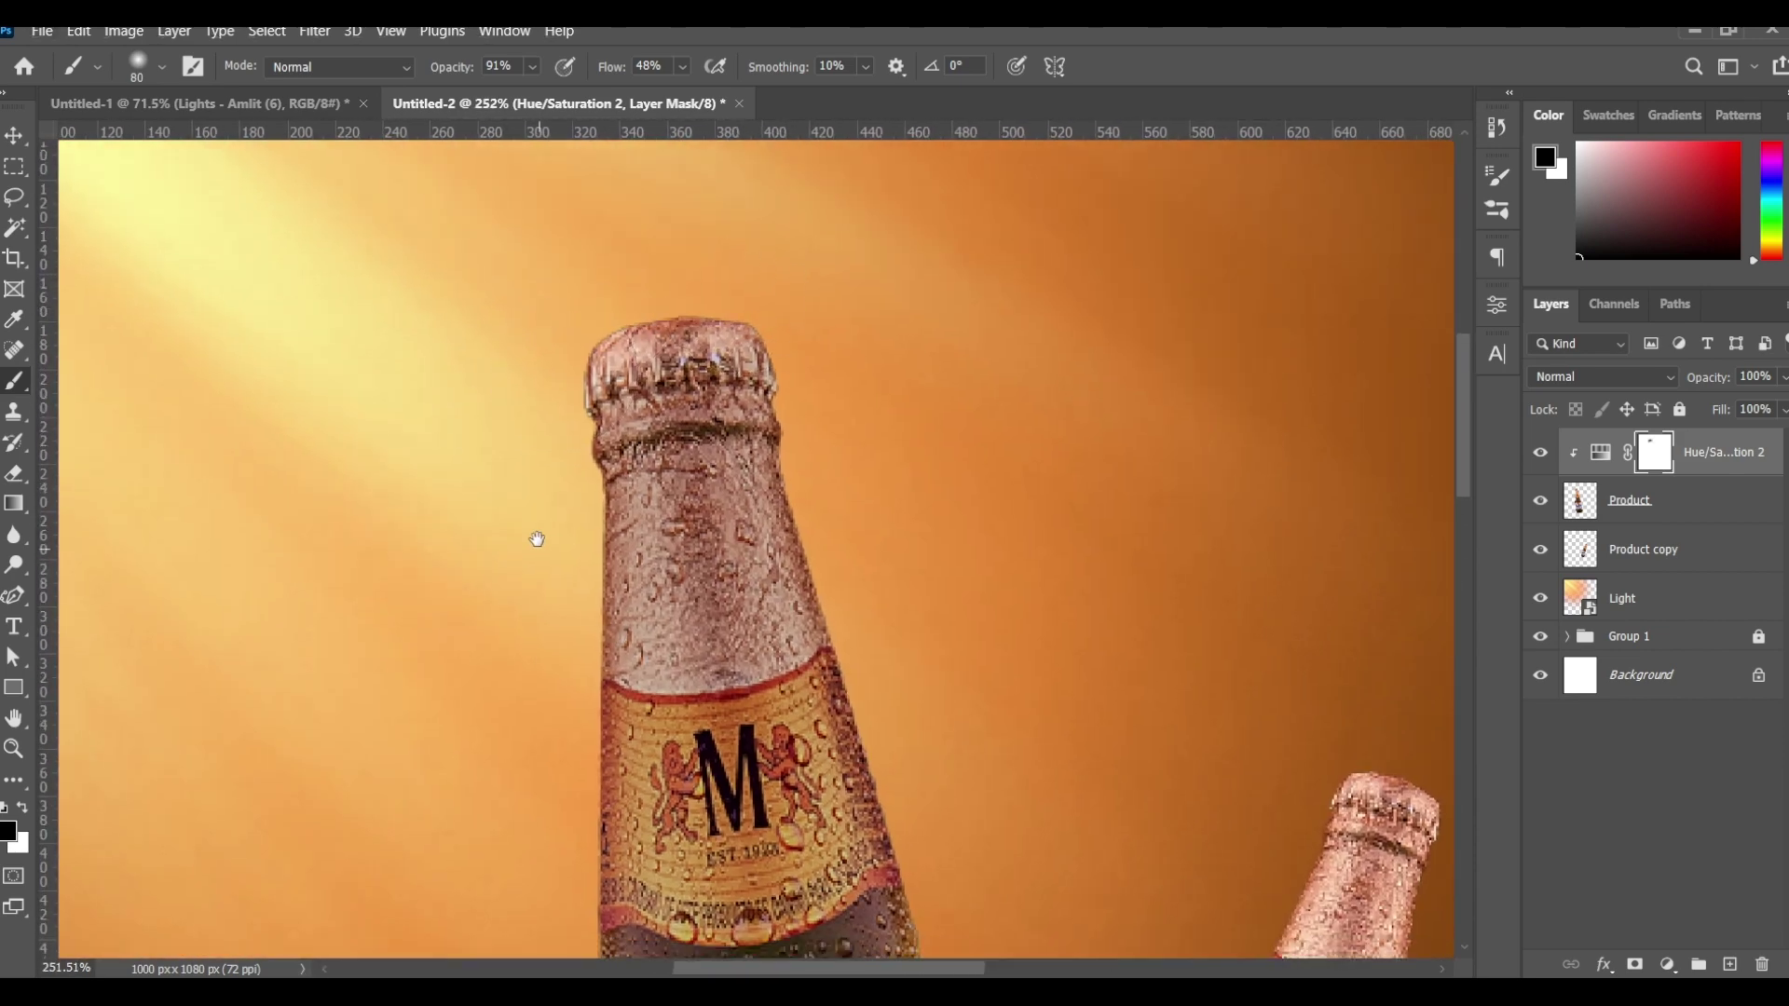
scroll(540, 550, "down", 1)
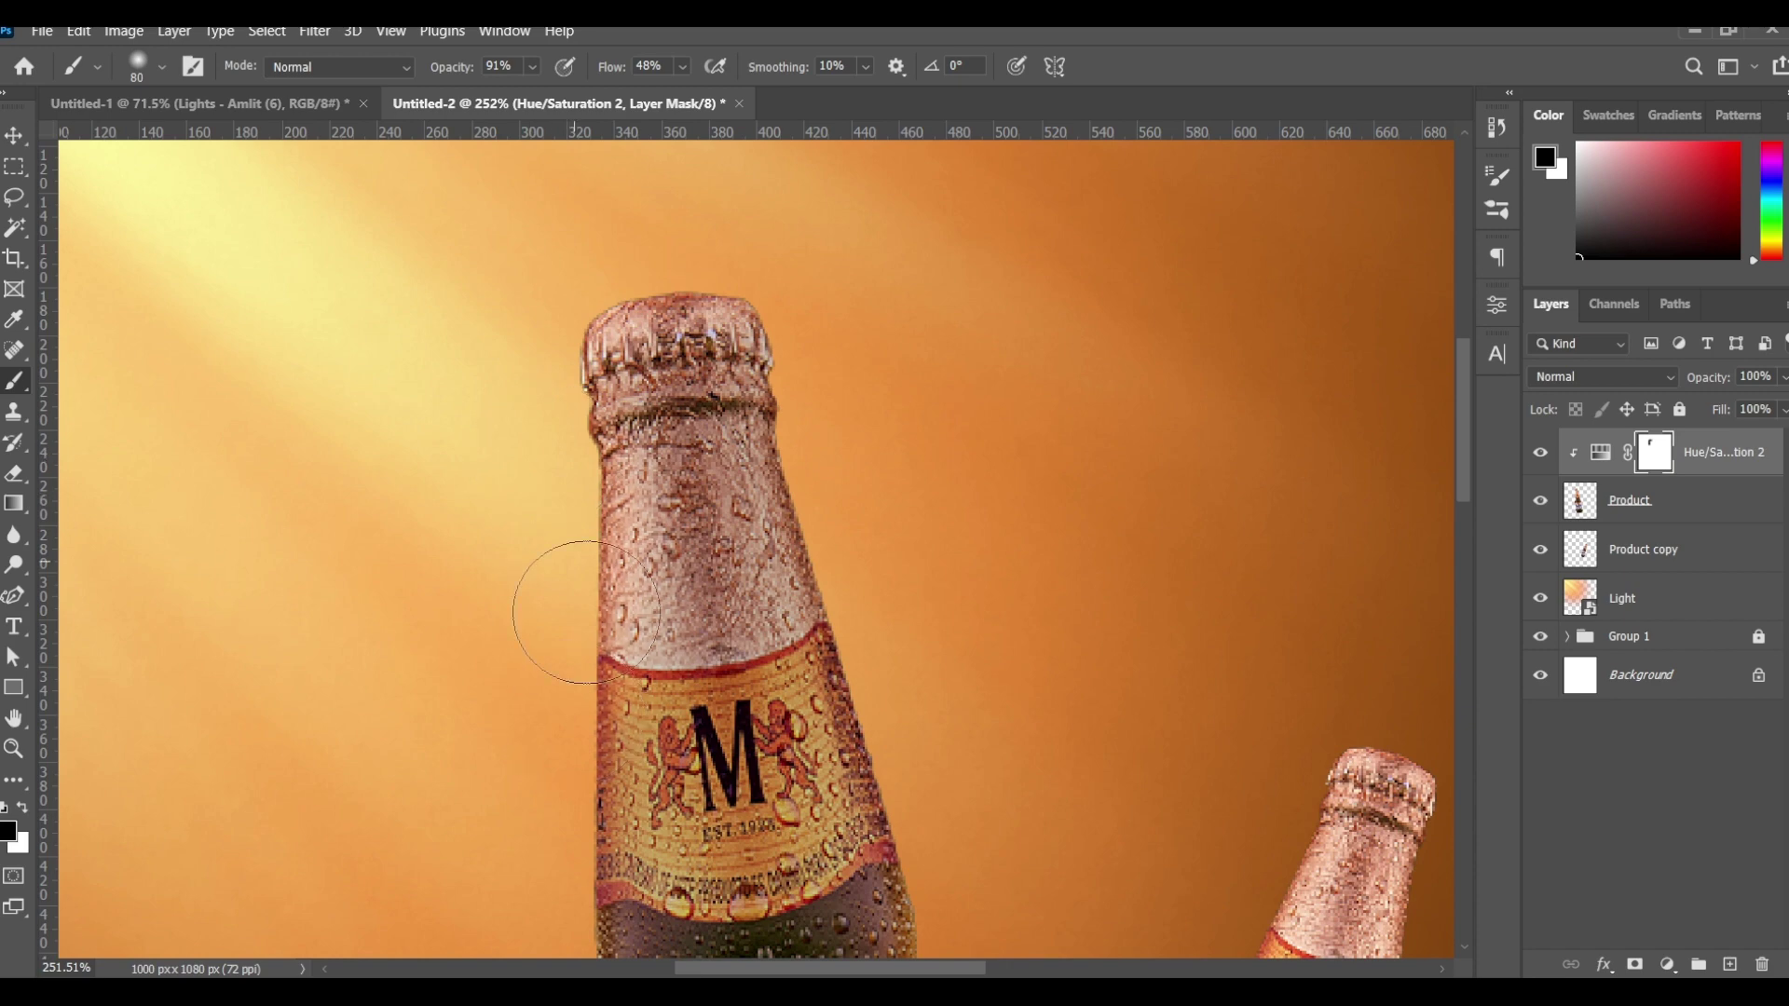
scroll(503, 577, "down", 5)
scroll(475, 596, "down", 1)
scroll(503, 652, "down", 5)
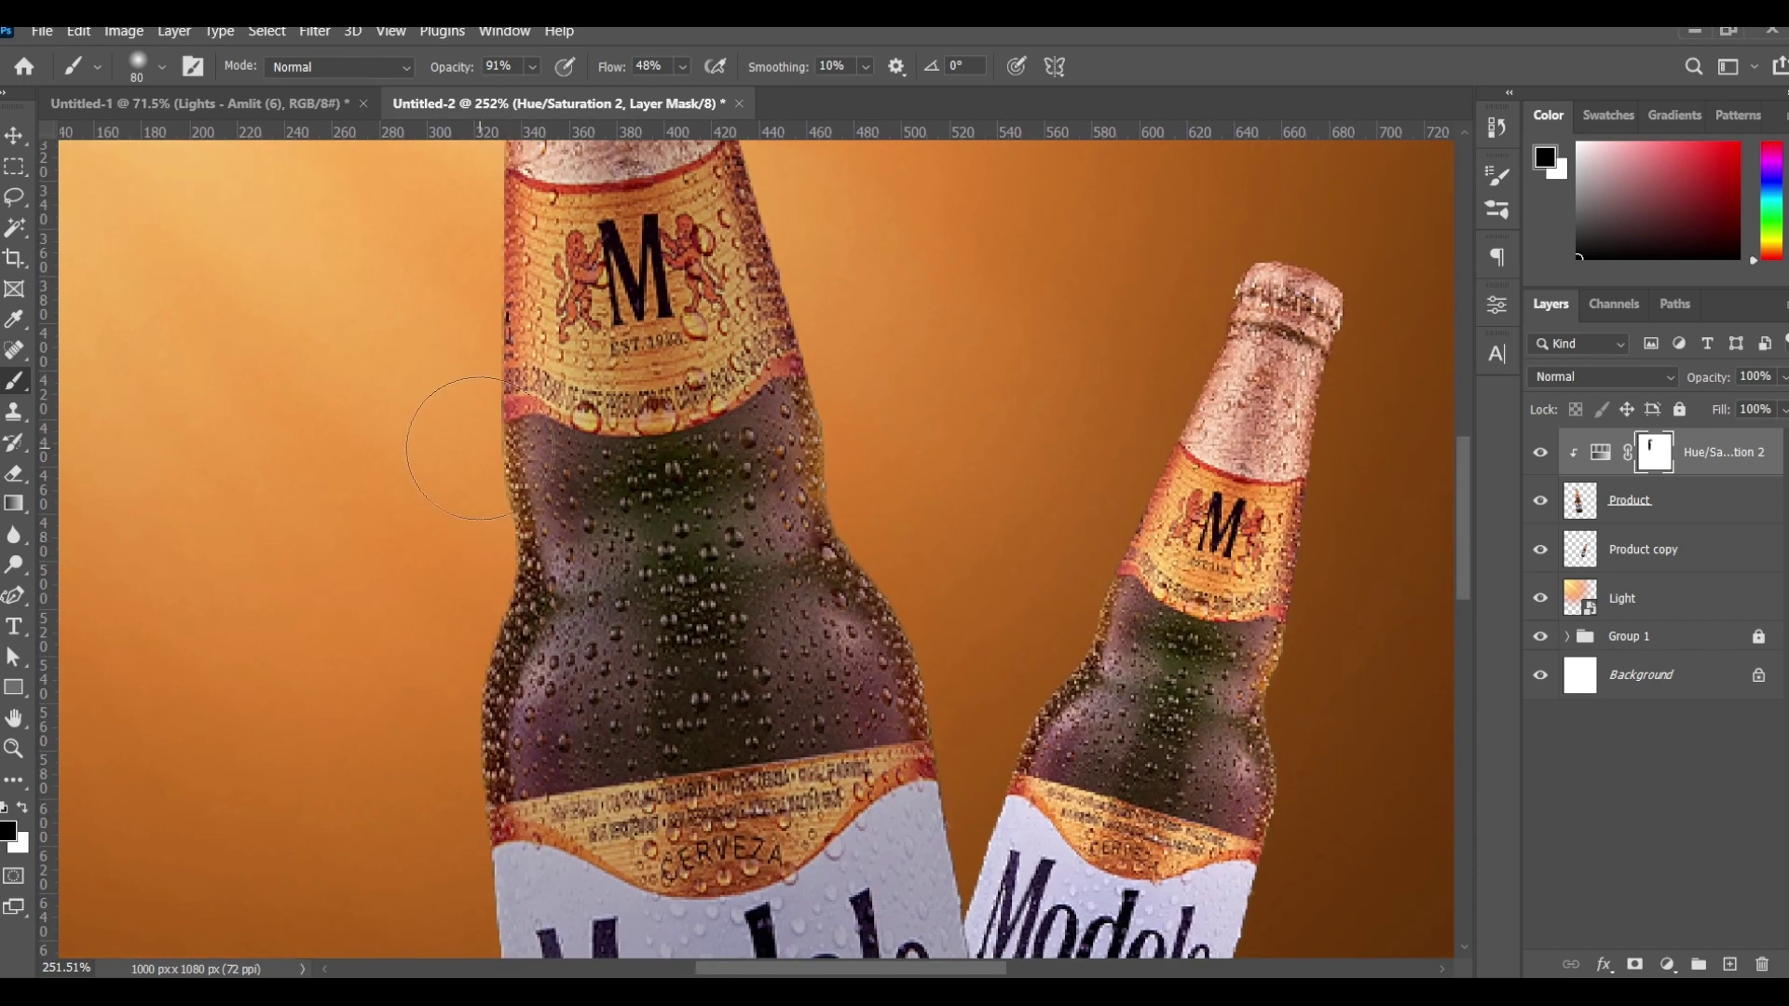
scroll(447, 642, "down", 5)
scroll(435, 646, "down", 5)
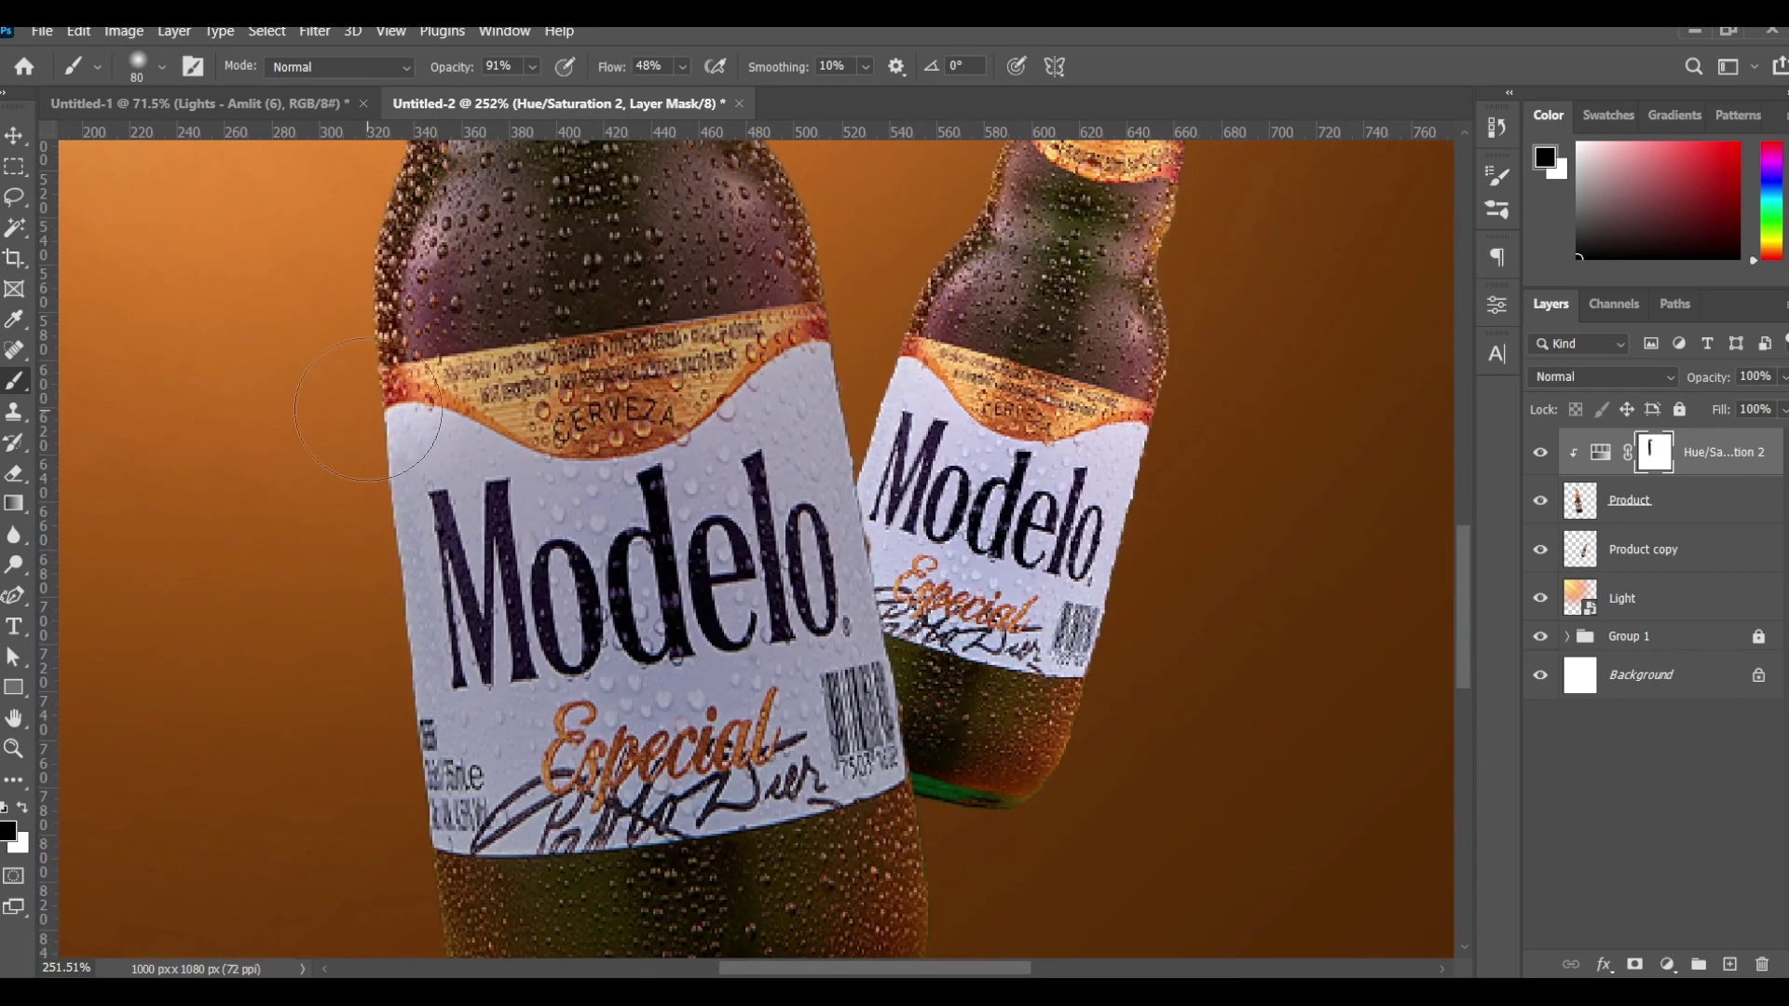
scroll(391, 652, "down", 3)
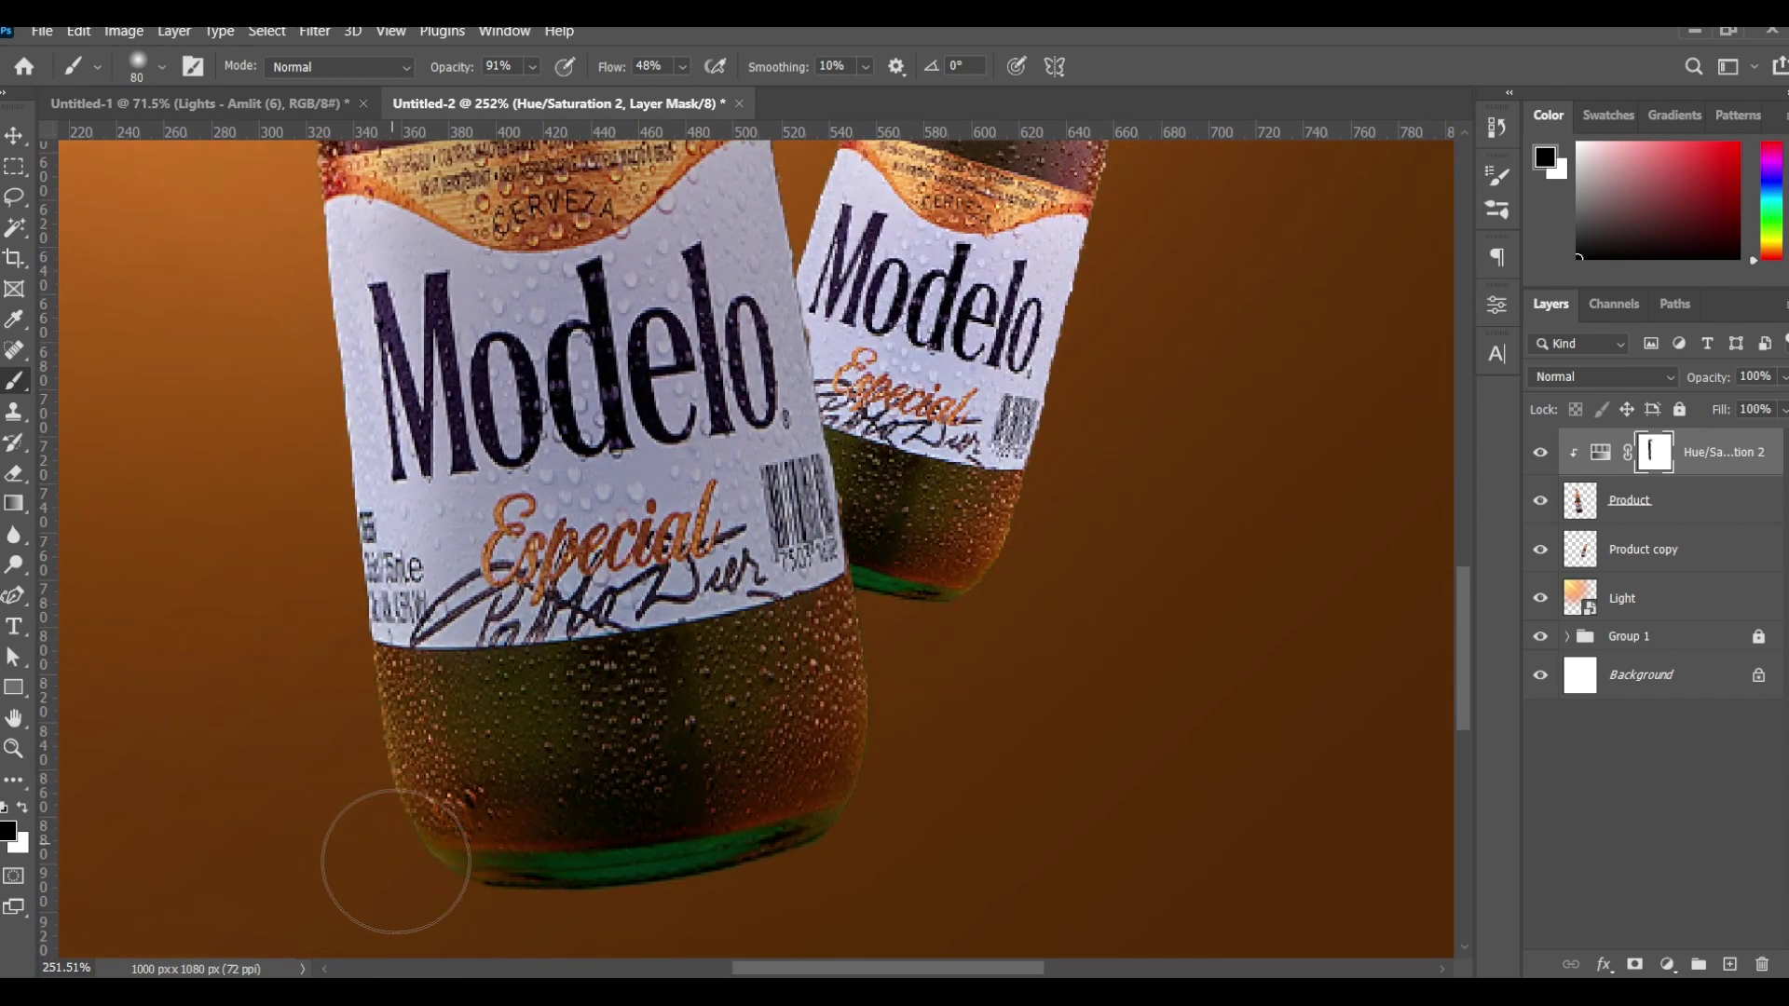
scroll(400, 801, "down", 3)
scroll(448, 652, "down", 3)
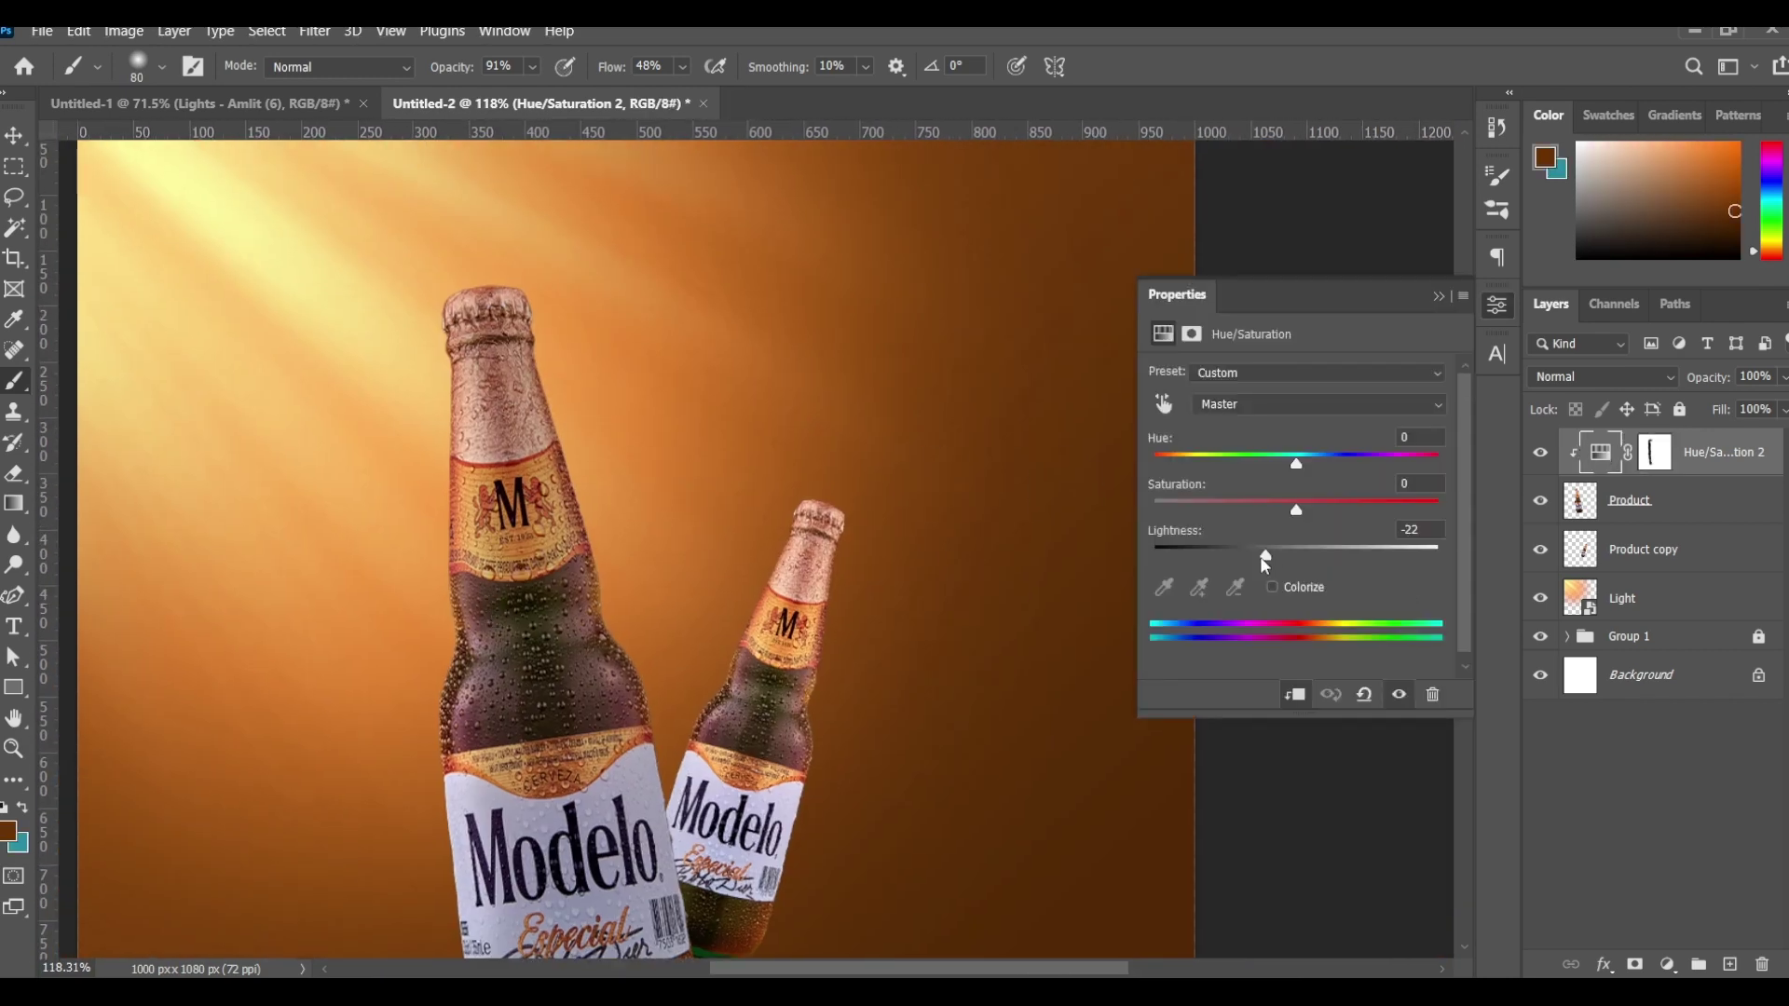
Step: Lower Hue/Saturation 2 Lightness to -35 and fit the whole image in the window
left_click_drag(1262, 557, 1249, 557)
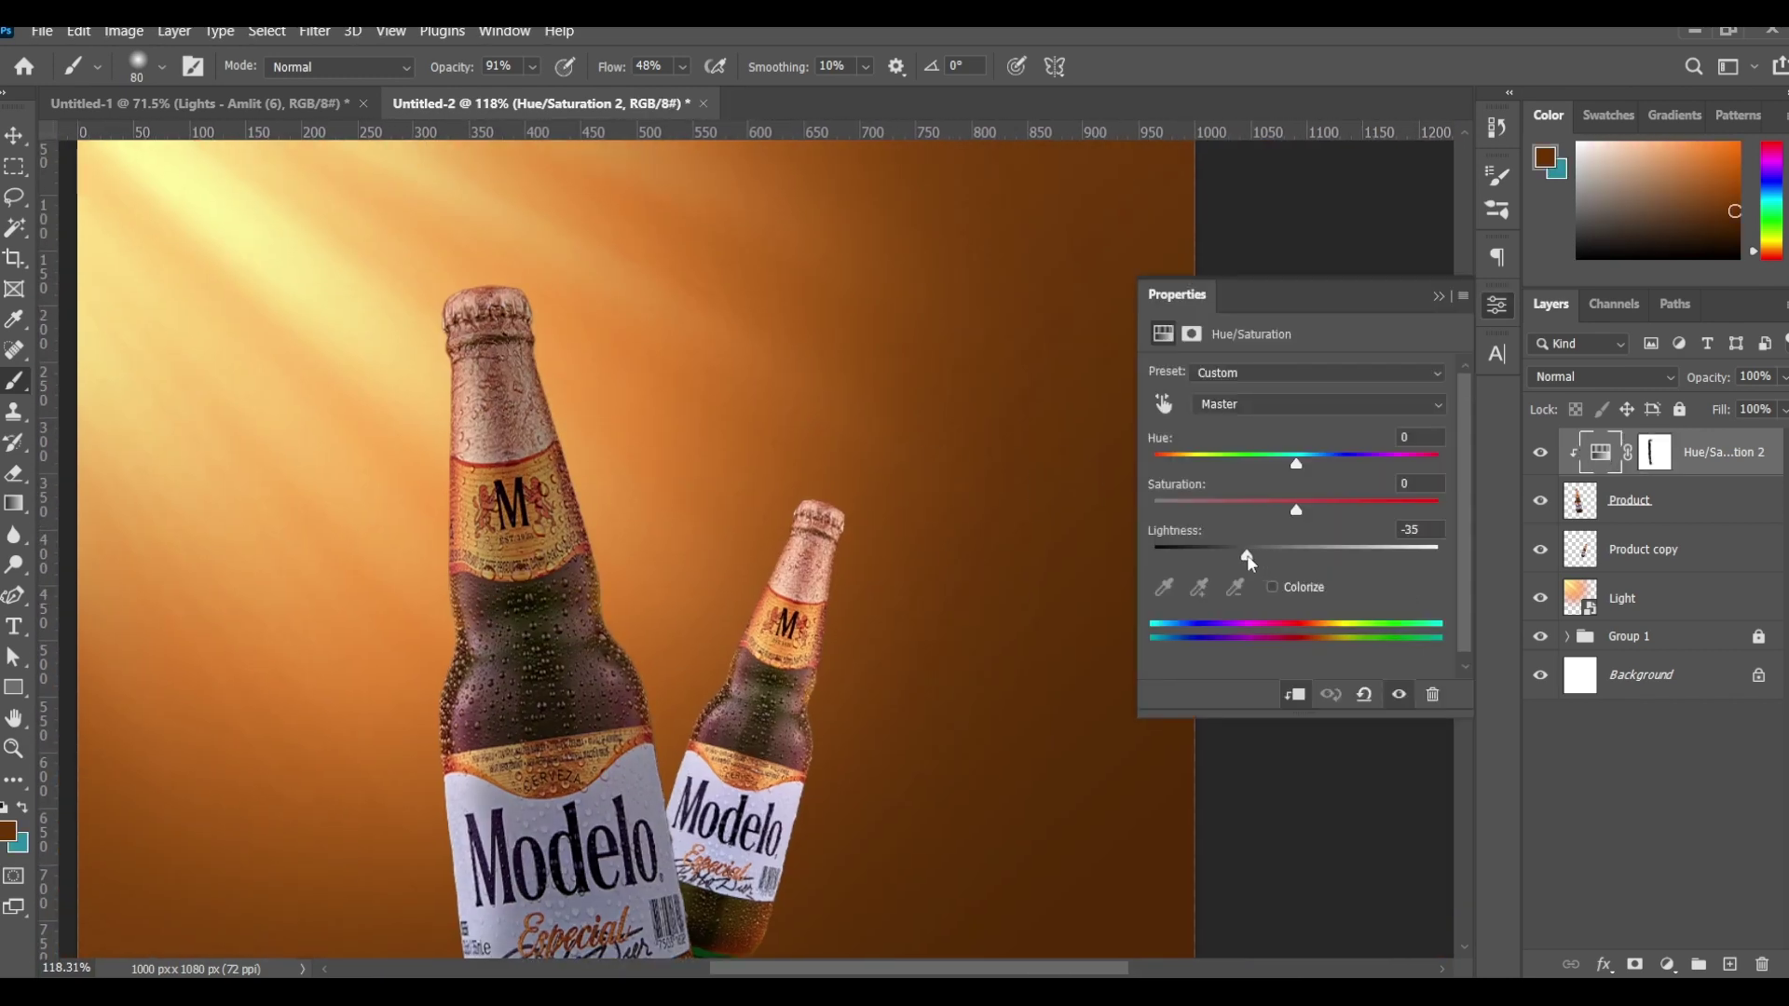
left_click(1444, 298)
key("ctrl+0")
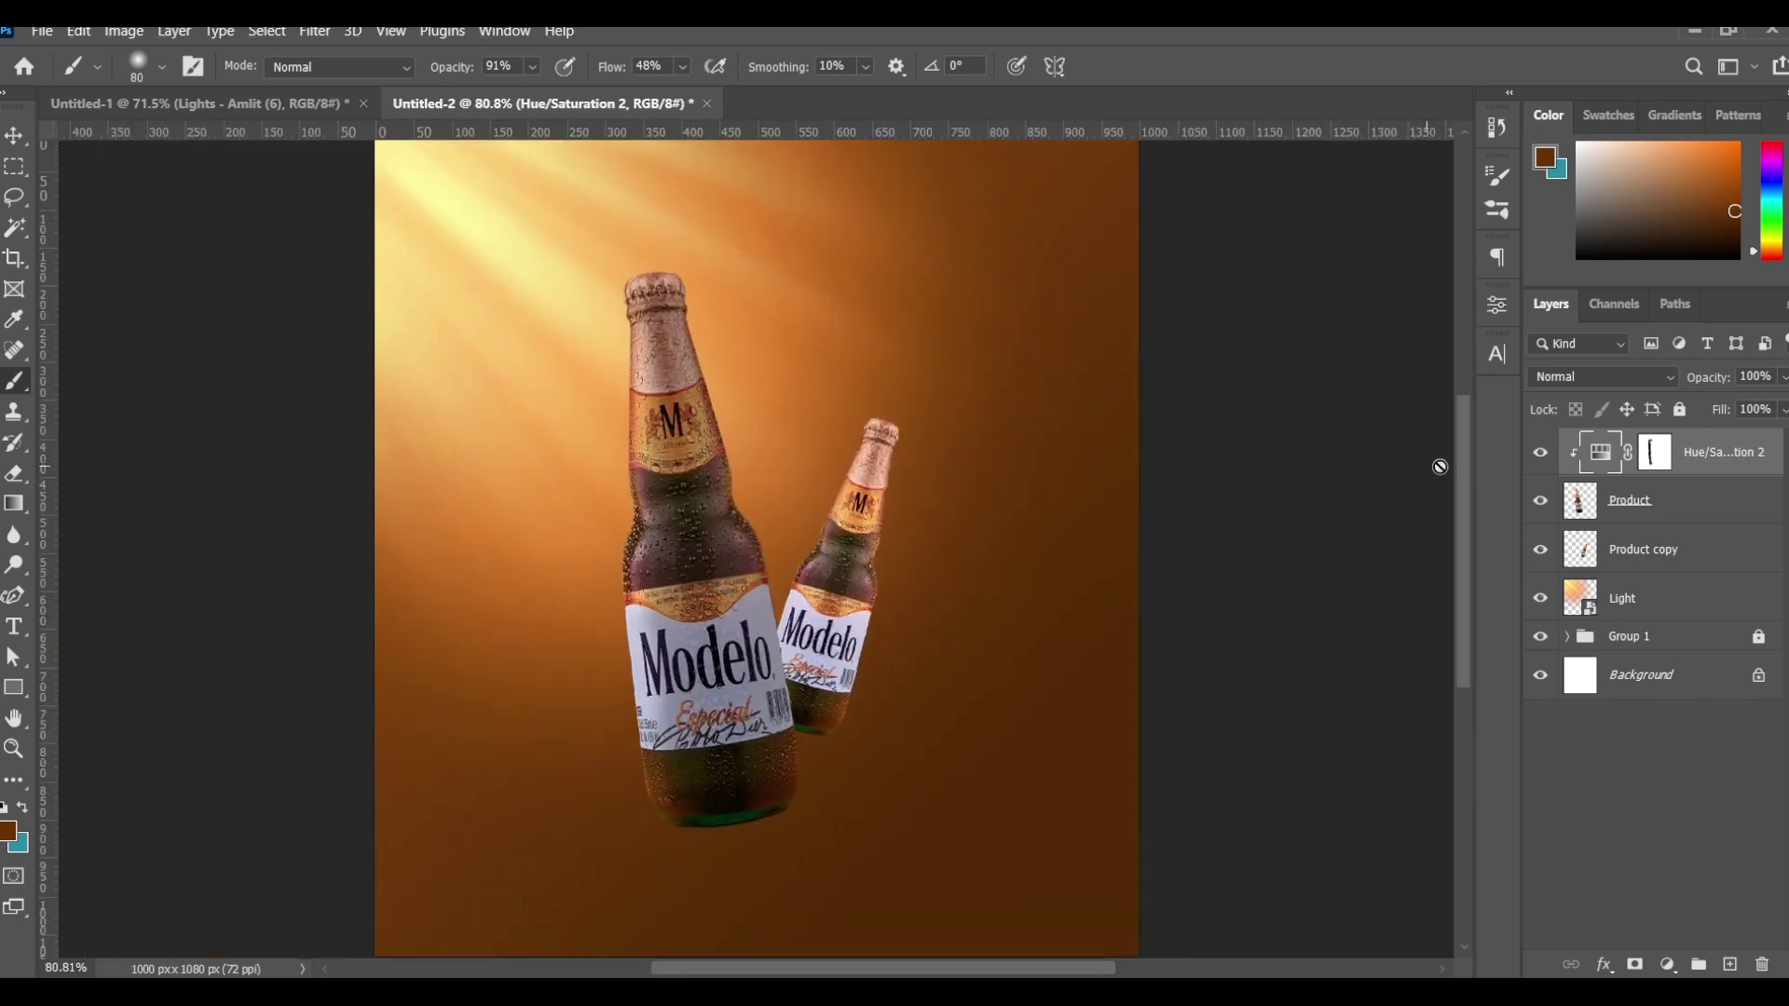
Step: Add a white (ffffff) Solid Color fill layer in Overlay blend mode
left_click(1667, 964)
left_click(1637, 555)
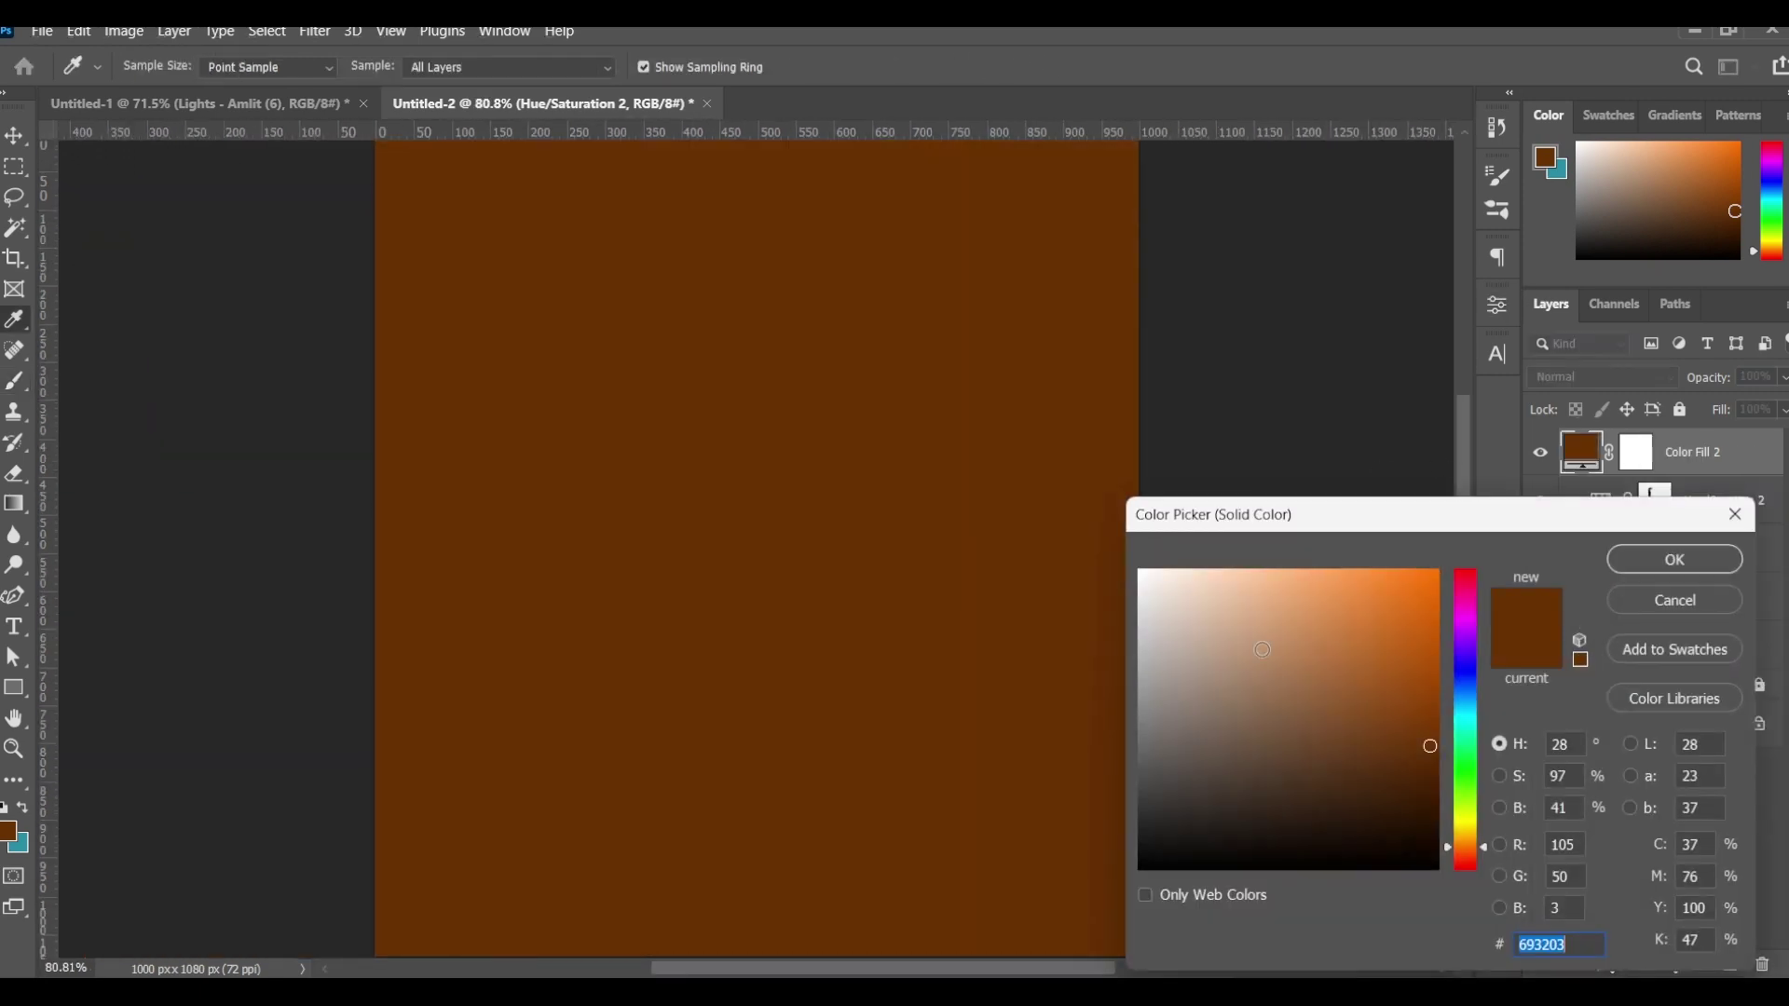
type("ffffff")
left_click(1674, 559)
left_click(1602, 376)
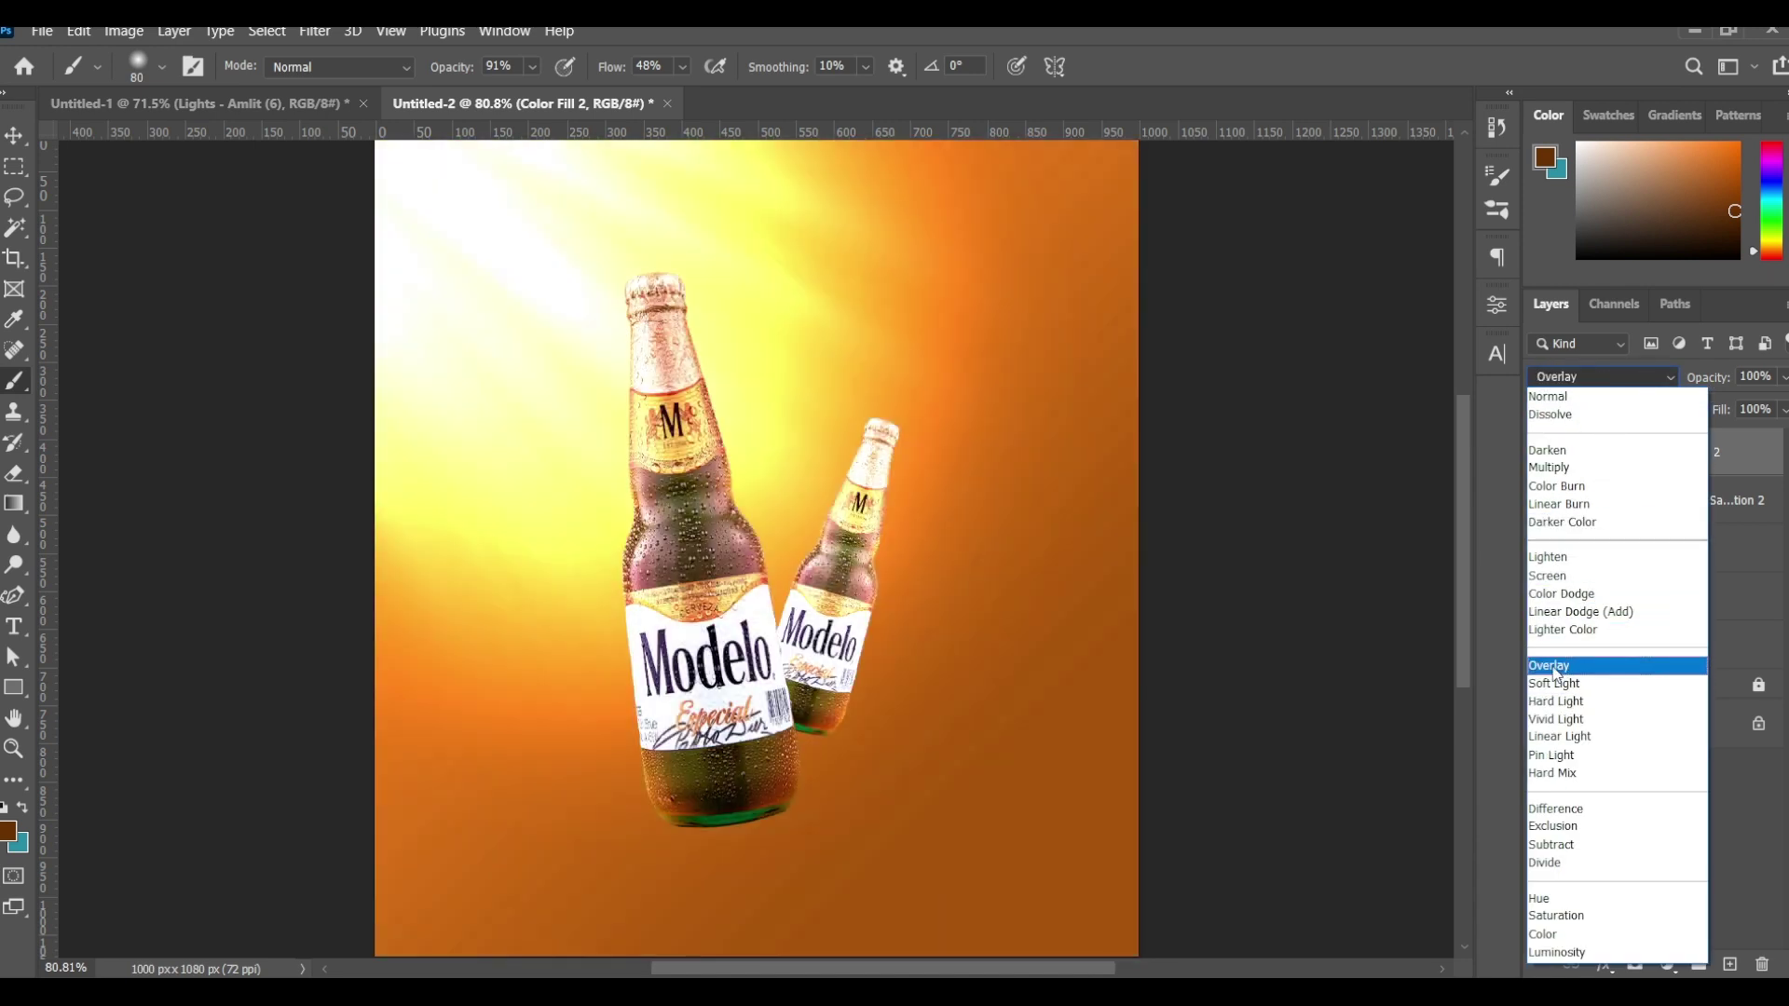
left_click(1572, 667)
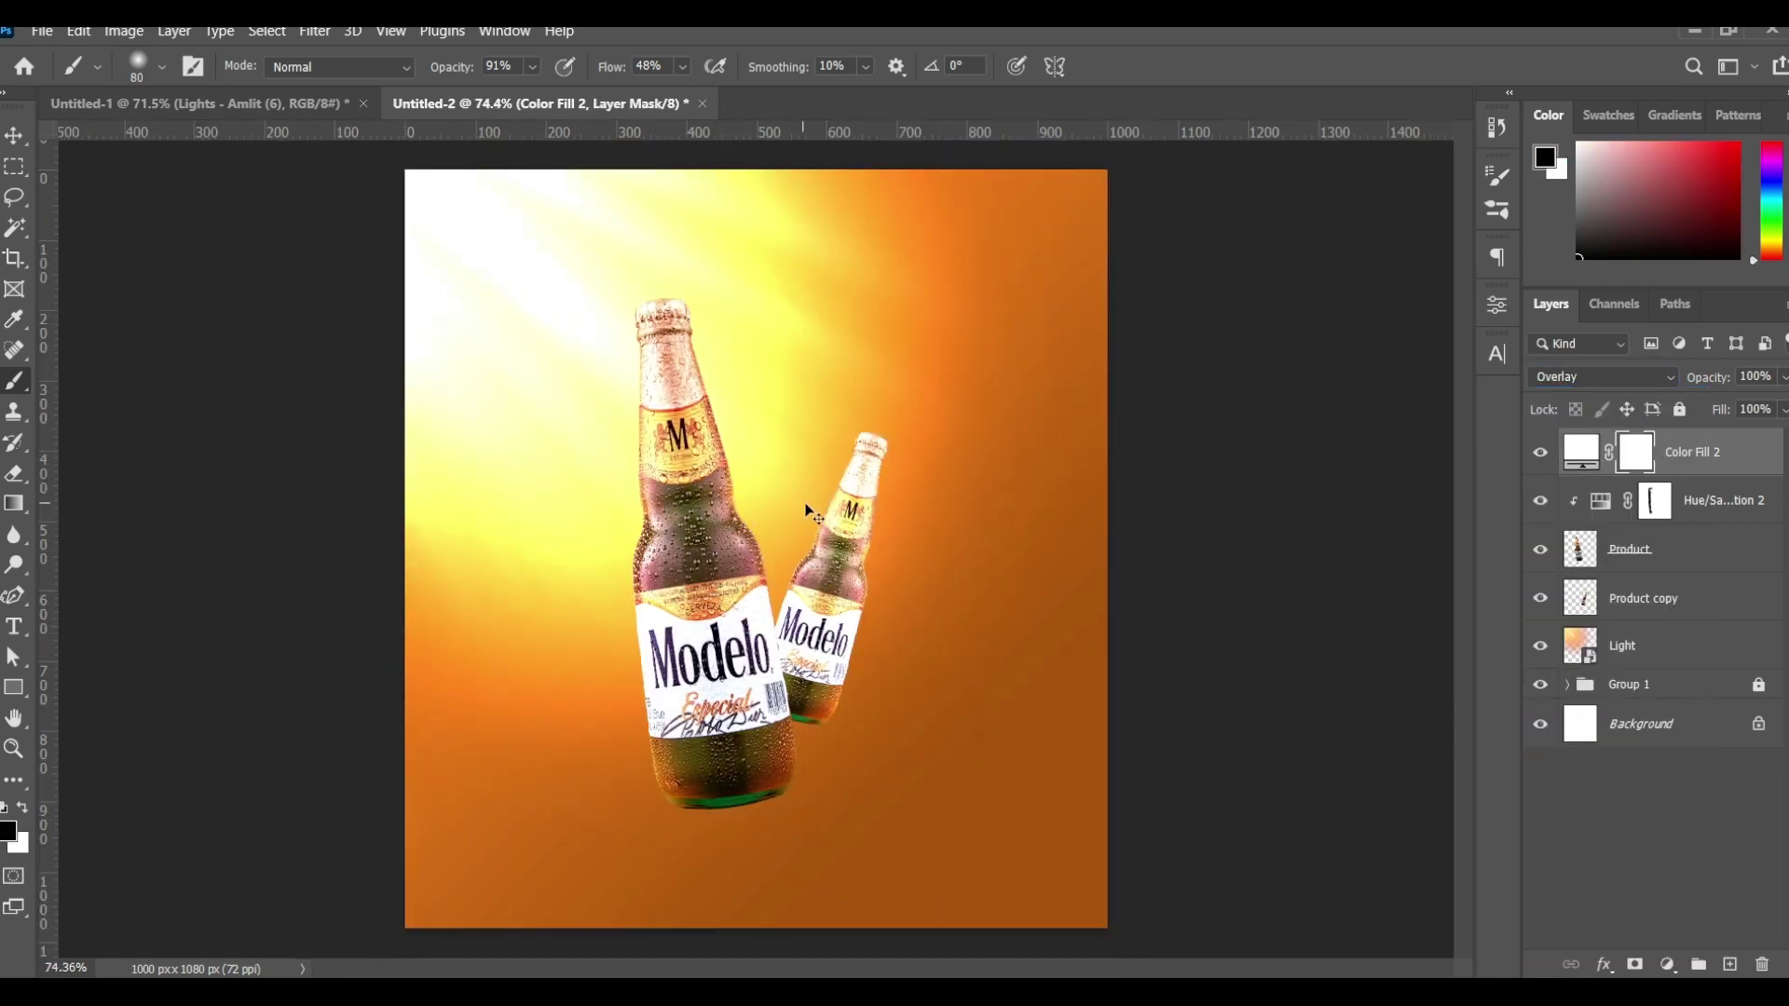
Step: Hide the white fill behind an inverted black mask and clip it to the layer below
key("d")
key("ctrl+i")
scroll(746, 512, "up", 5)
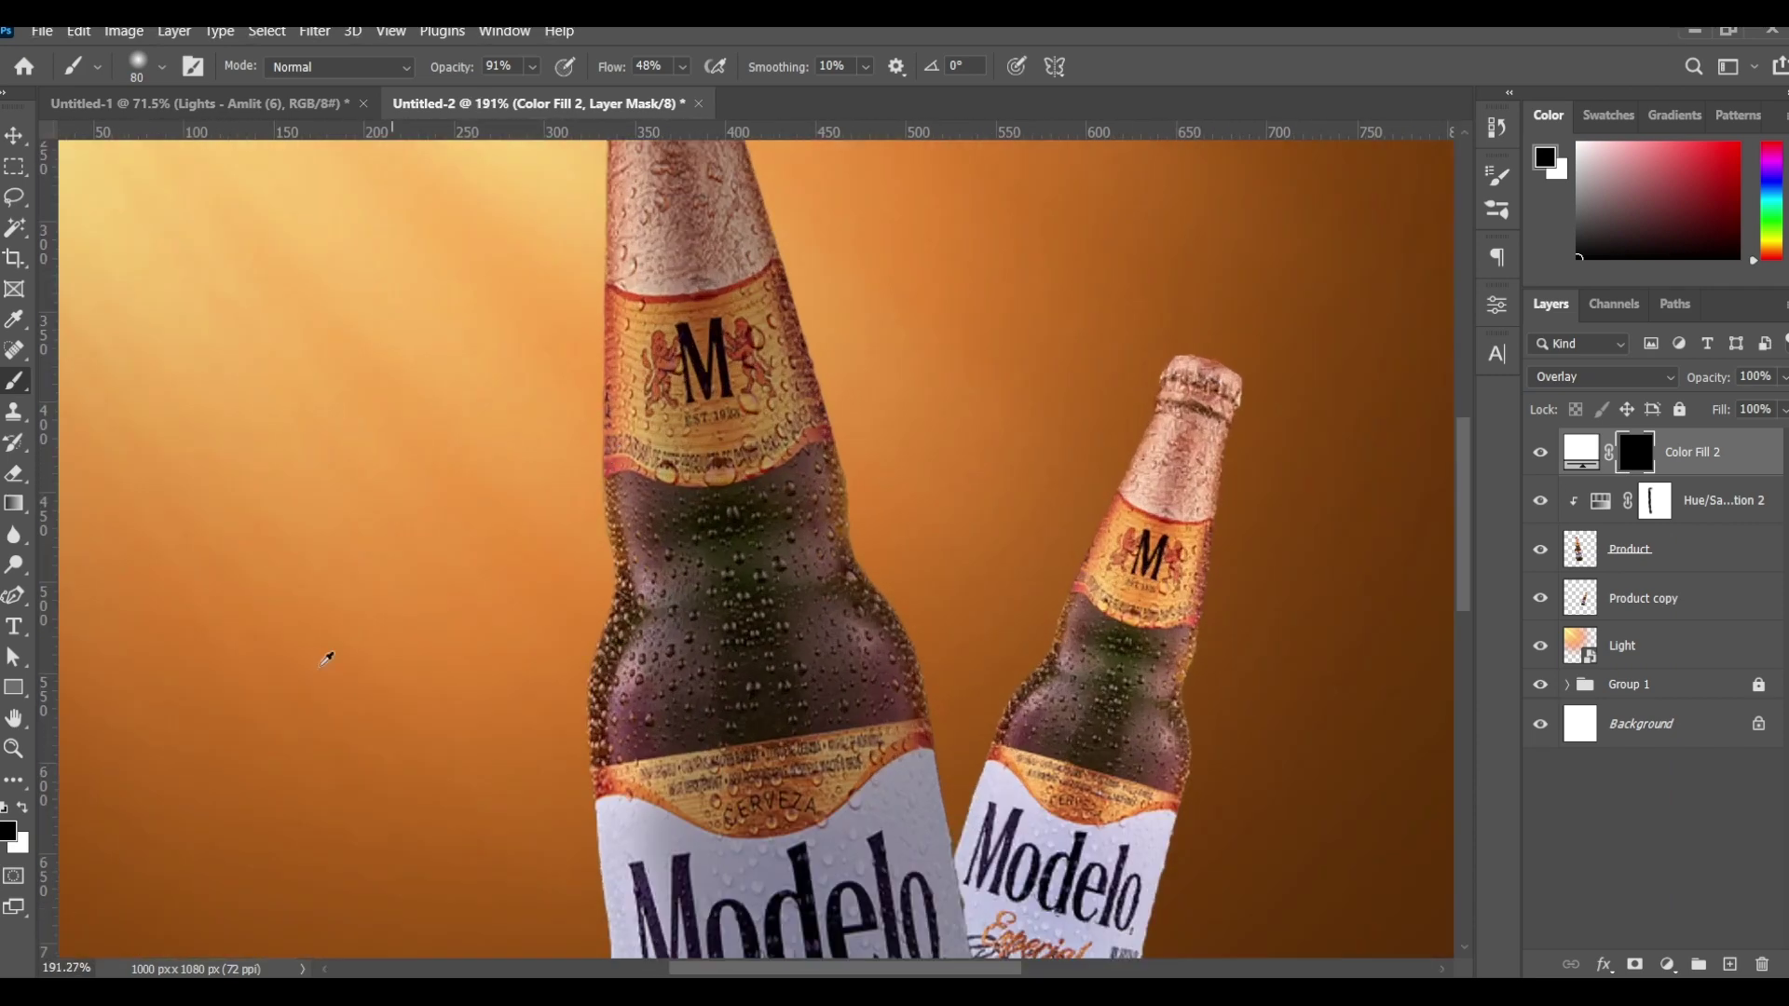
left_click(22, 809)
left_click_drag(592, 327, 571, 568)
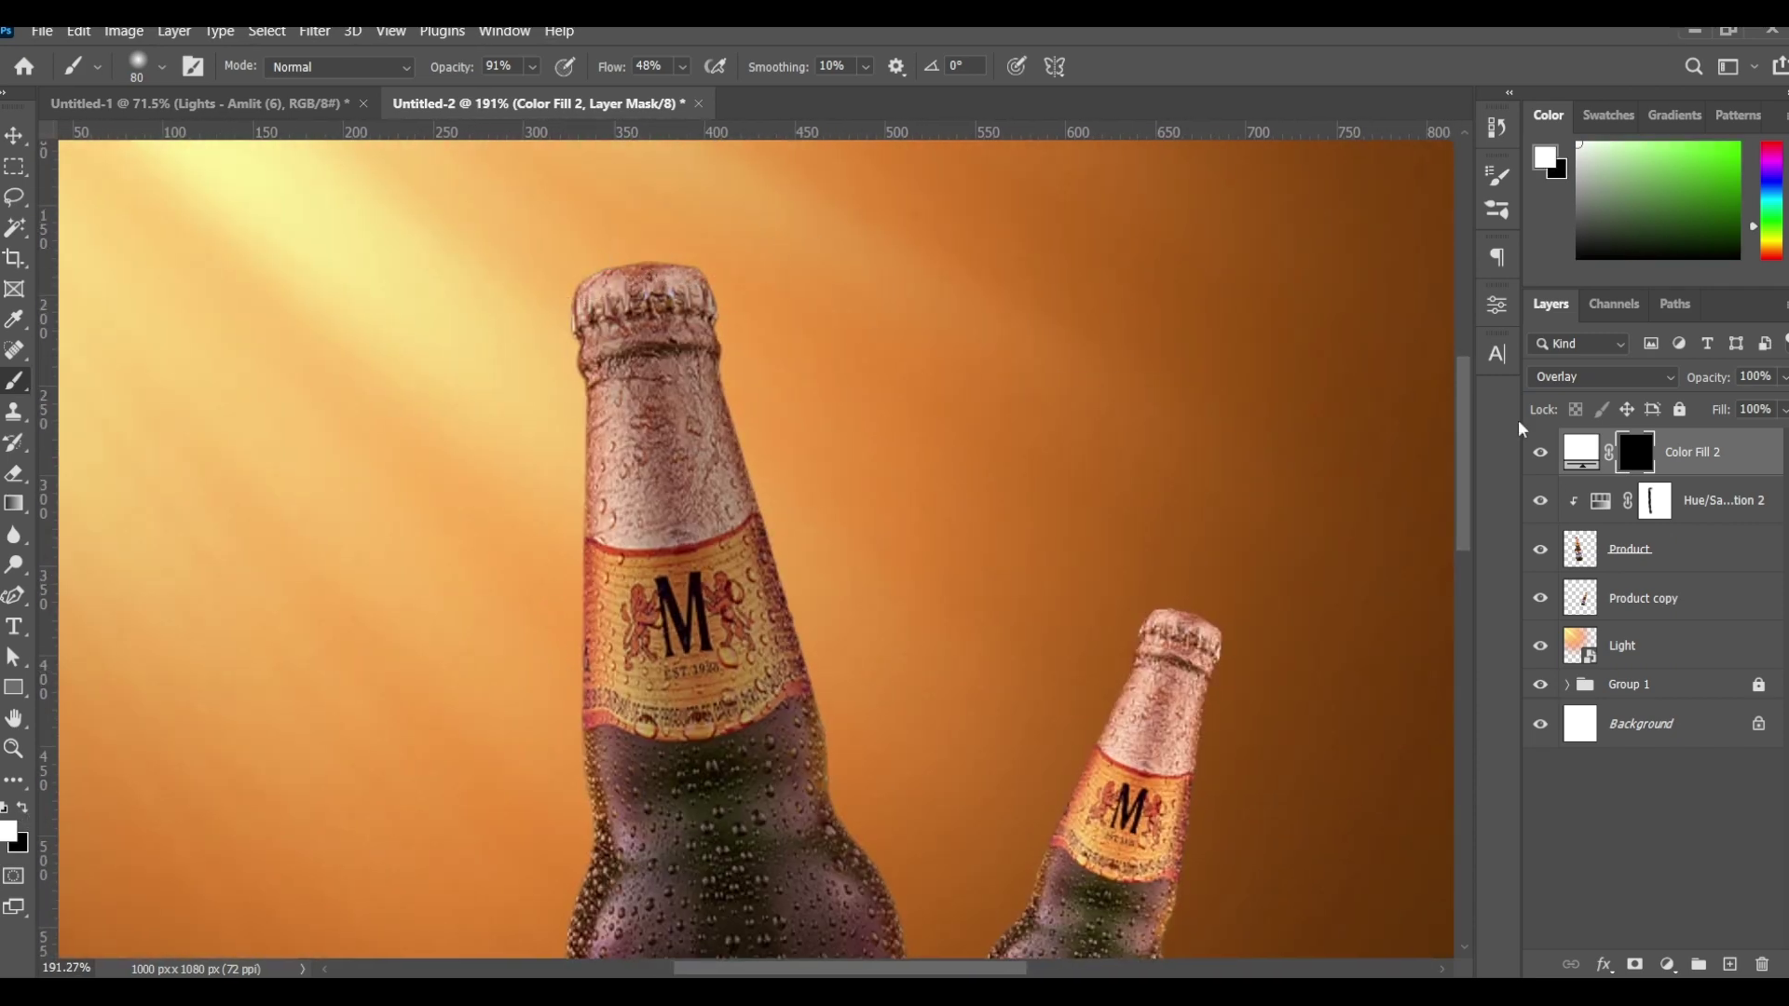
left_click(1665, 475, "alt")
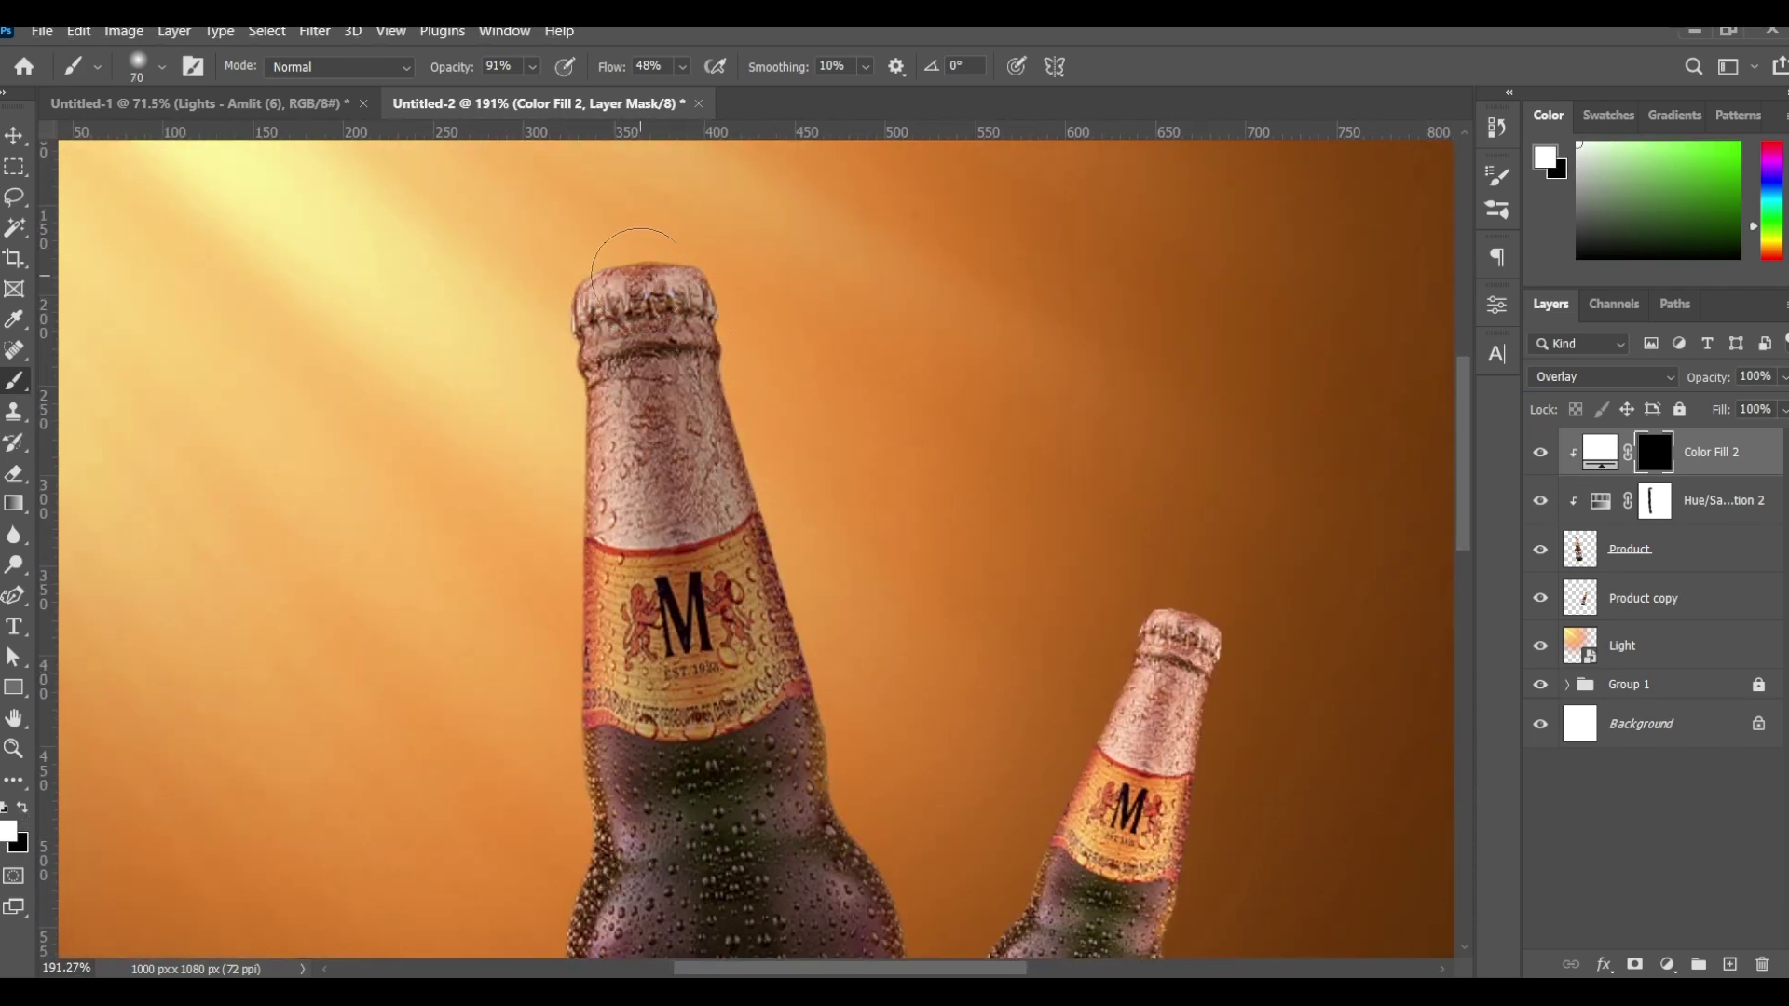
Step: Paint white highlights on the large bottle's cap and the left edge of its neck
key("bracketleft")
mouse_move(682, 259)
left_mouse_down()
mouse_move(594, 274)
mouse_move(564, 391)
mouse_move(571, 721)
mouse_move(463, 476)
left_mouse_up()
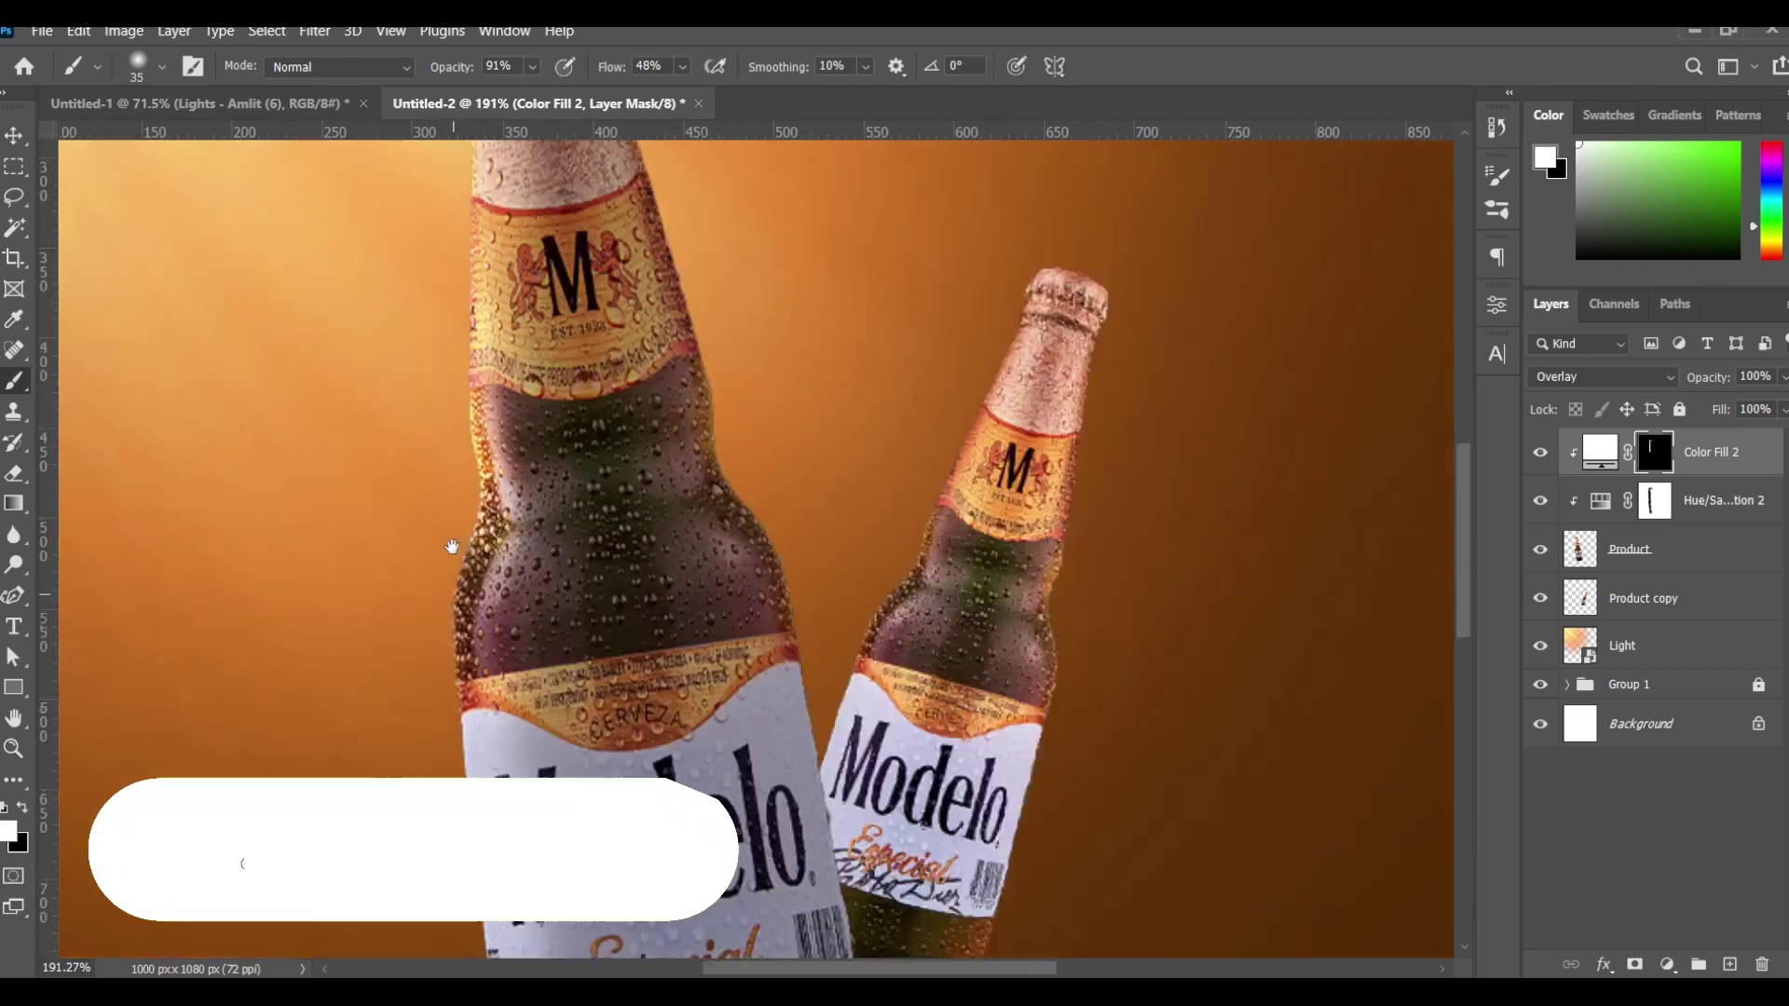
mouse_move(476, 727)
left_mouse_down()
mouse_move(457, 540)
mouse_move(470, 578)
mouse_move(481, 773)
mouse_move(384, 480)
left_mouse_up()
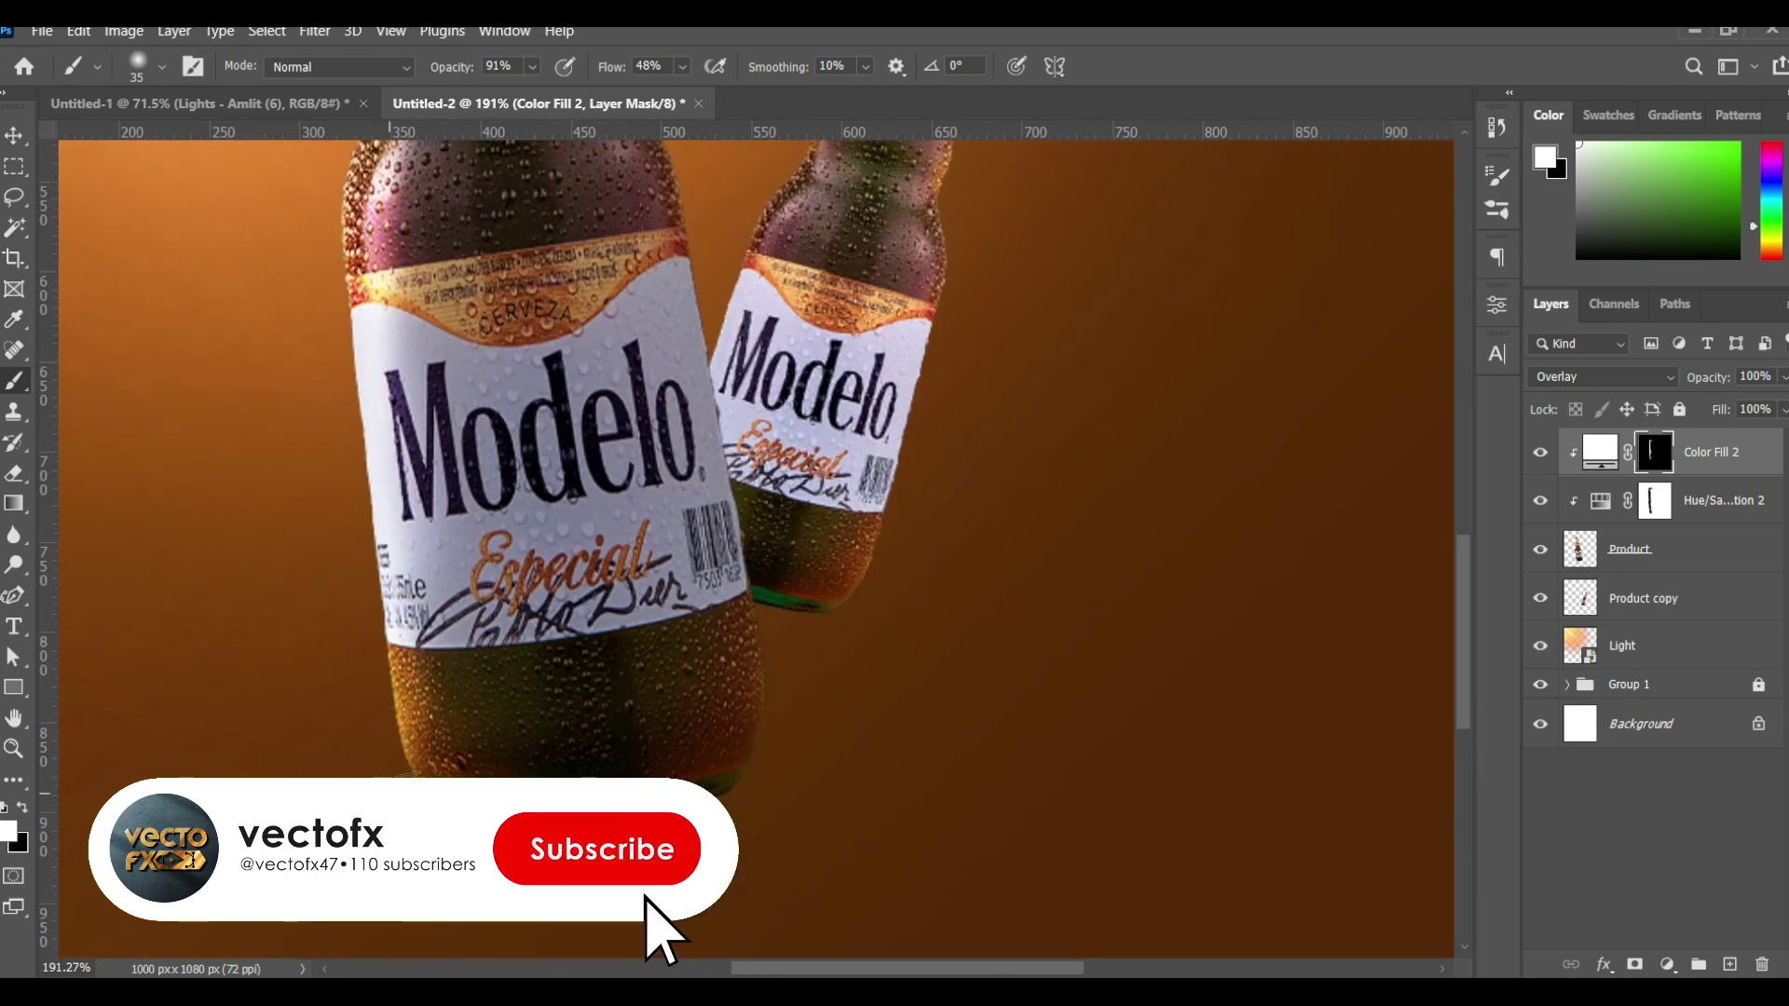
left_click_drag(359, 343, 354, 542)
scroll(359, 456, "up", 1)
scroll(359, 465, "up", 1)
scroll(360, 486, "up", 1)
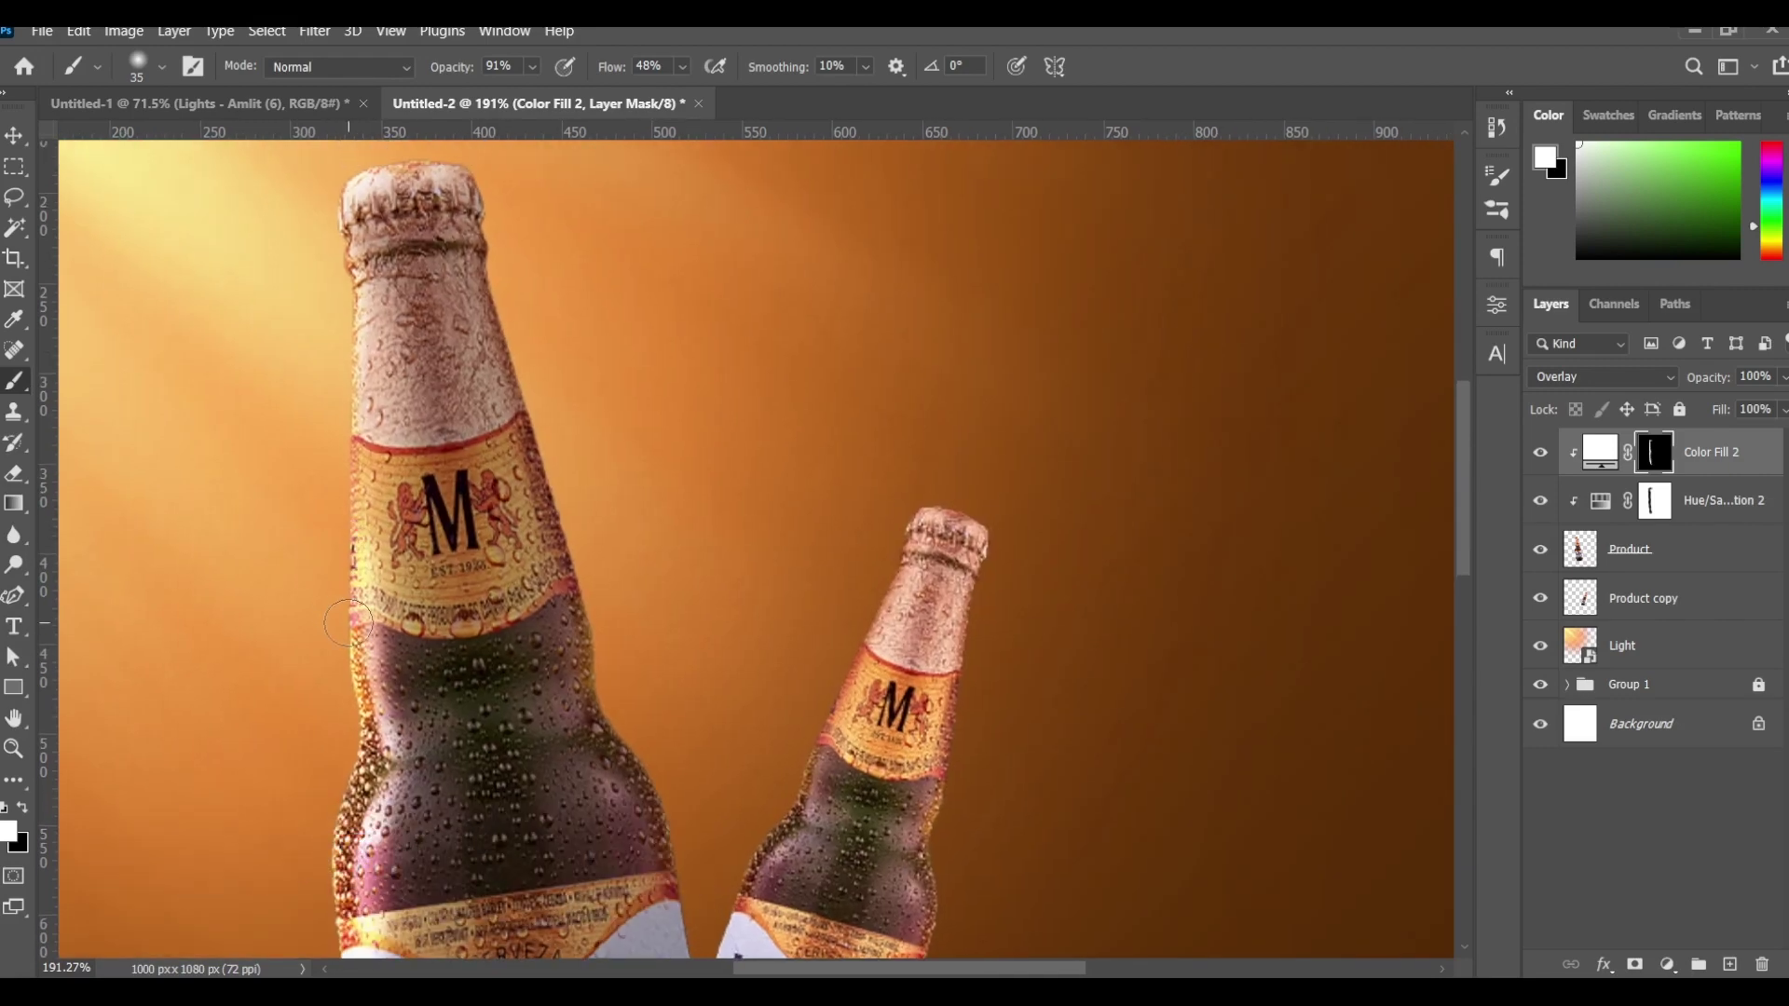
mouse_move(355, 619)
left_mouse_down()
mouse_move(368, 308)
mouse_move(347, 186)
left_mouse_up()
Step: Make Hue/Saturation 2 and Color Fill 2 visible again and zoom out
scroll(583, 400, "down", 3)
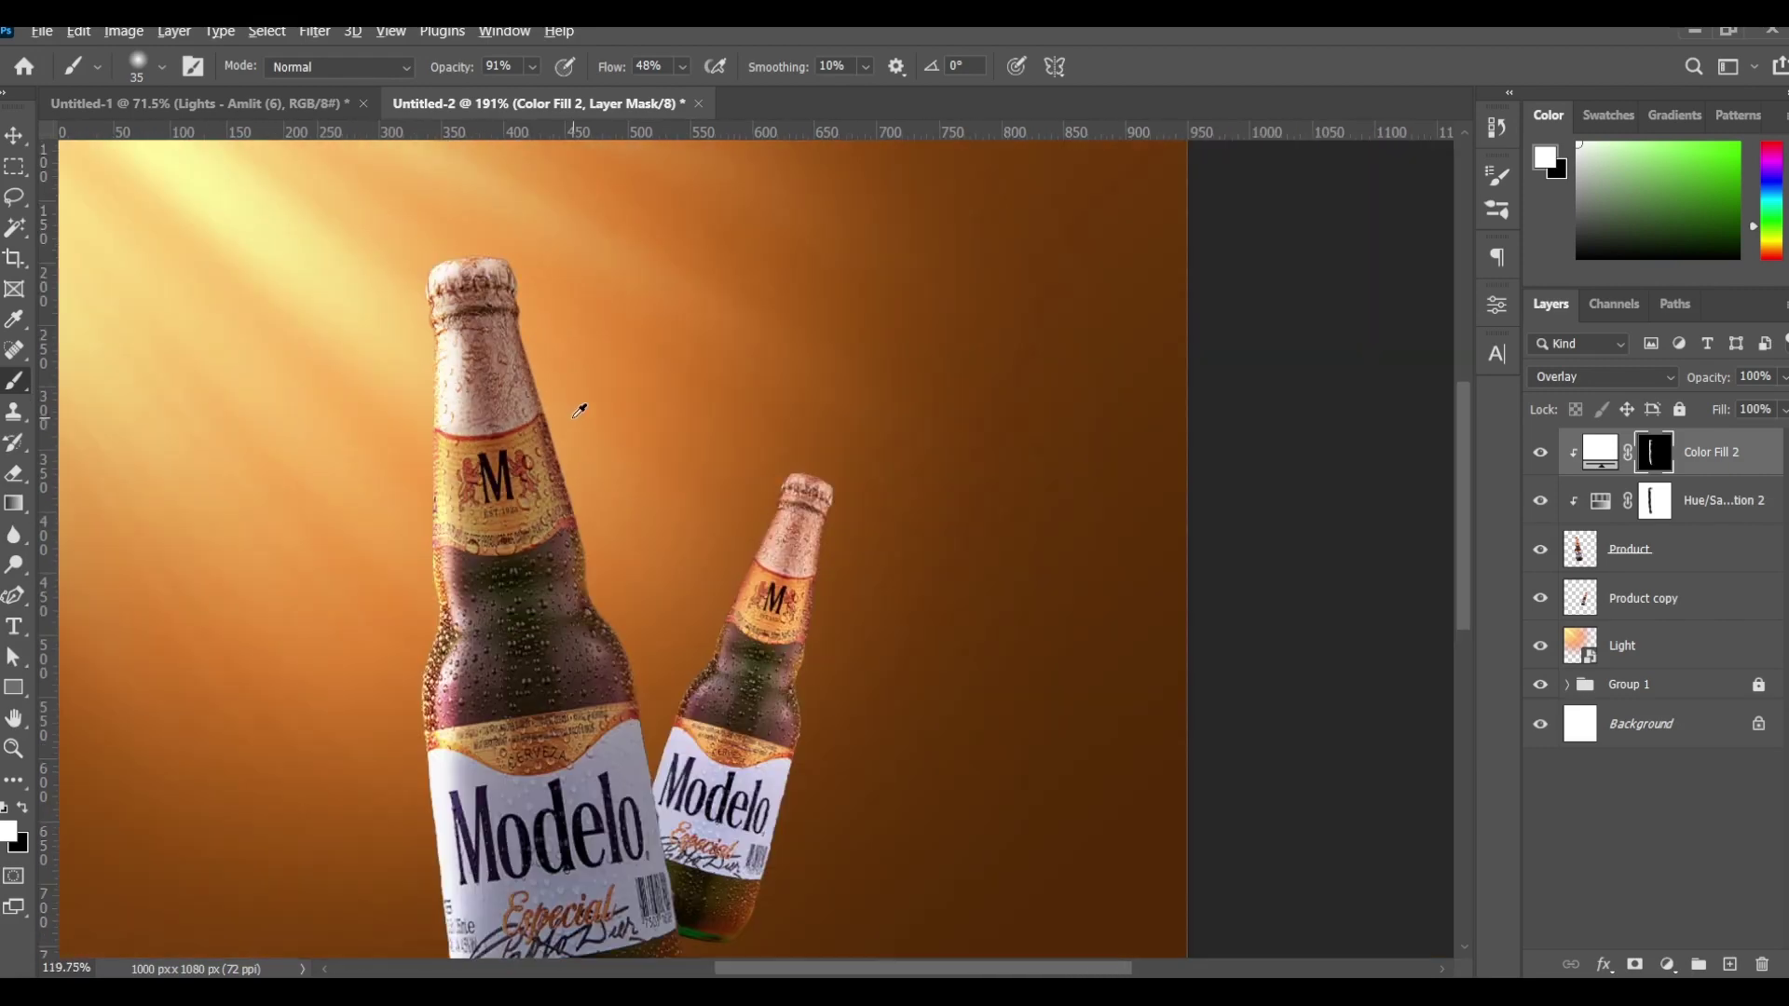
scroll(599, 459, "down", 2)
scroll(599, 459, "up", 1)
left_click(1541, 453)
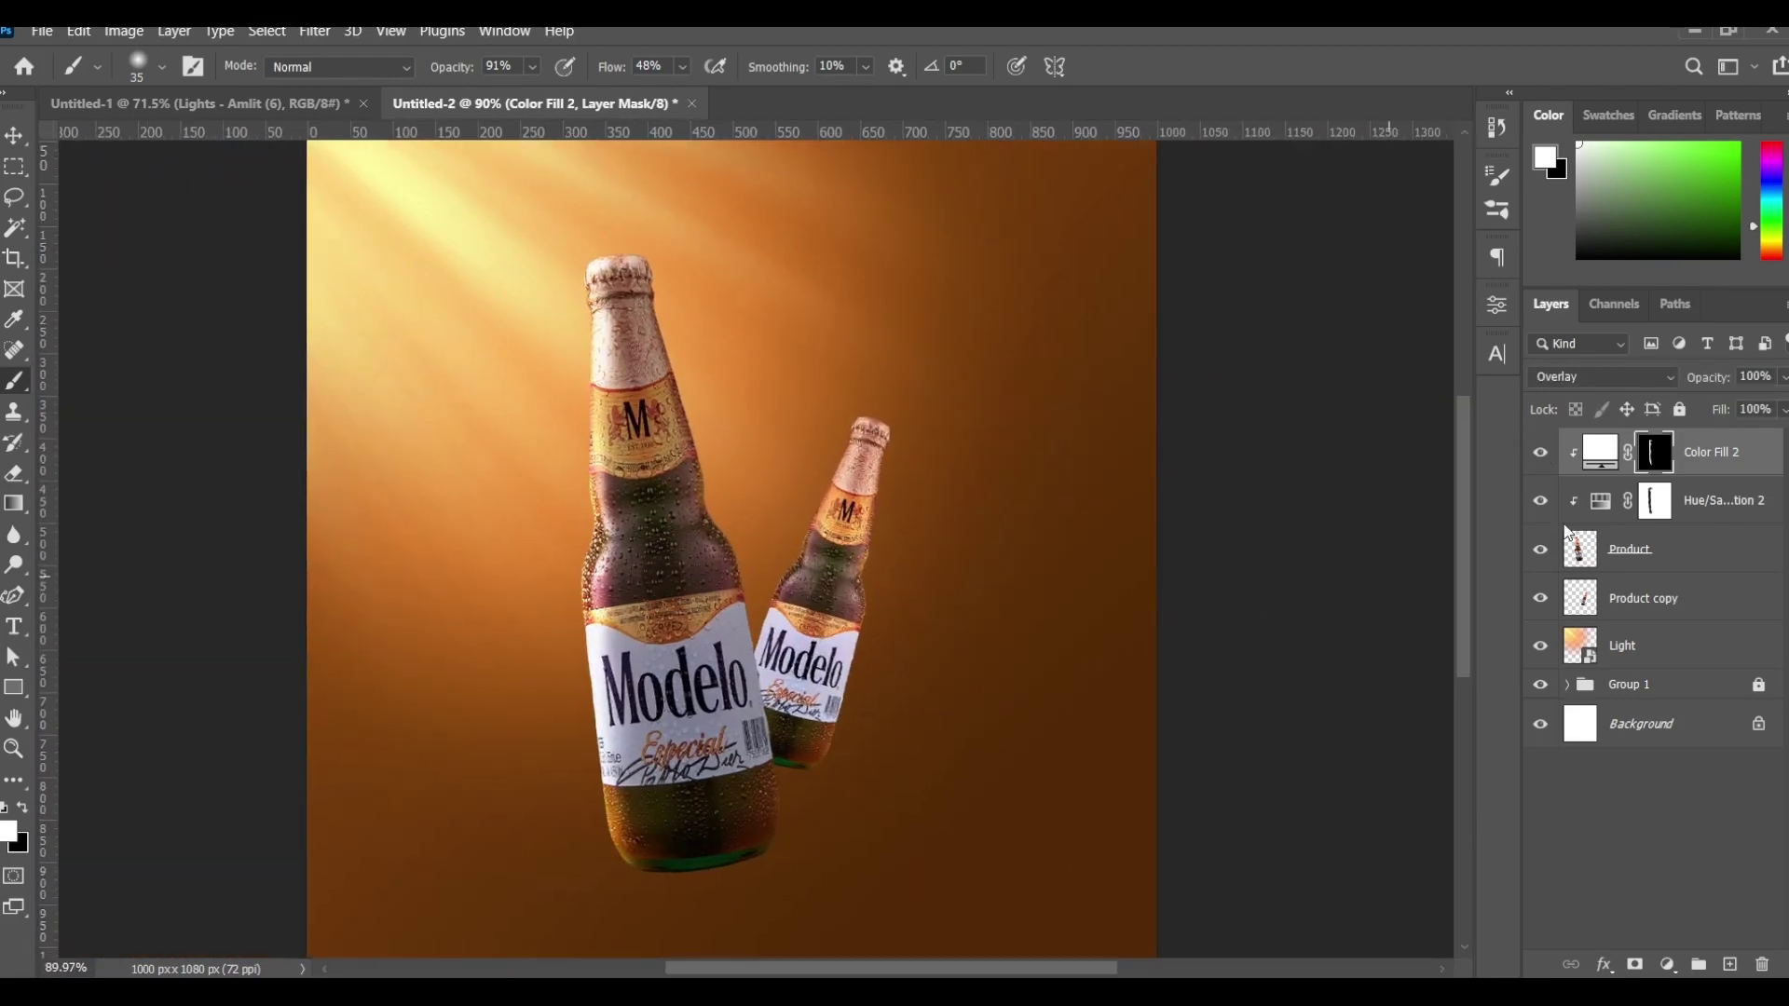
left_click(1541, 503)
left_click(1542, 453)
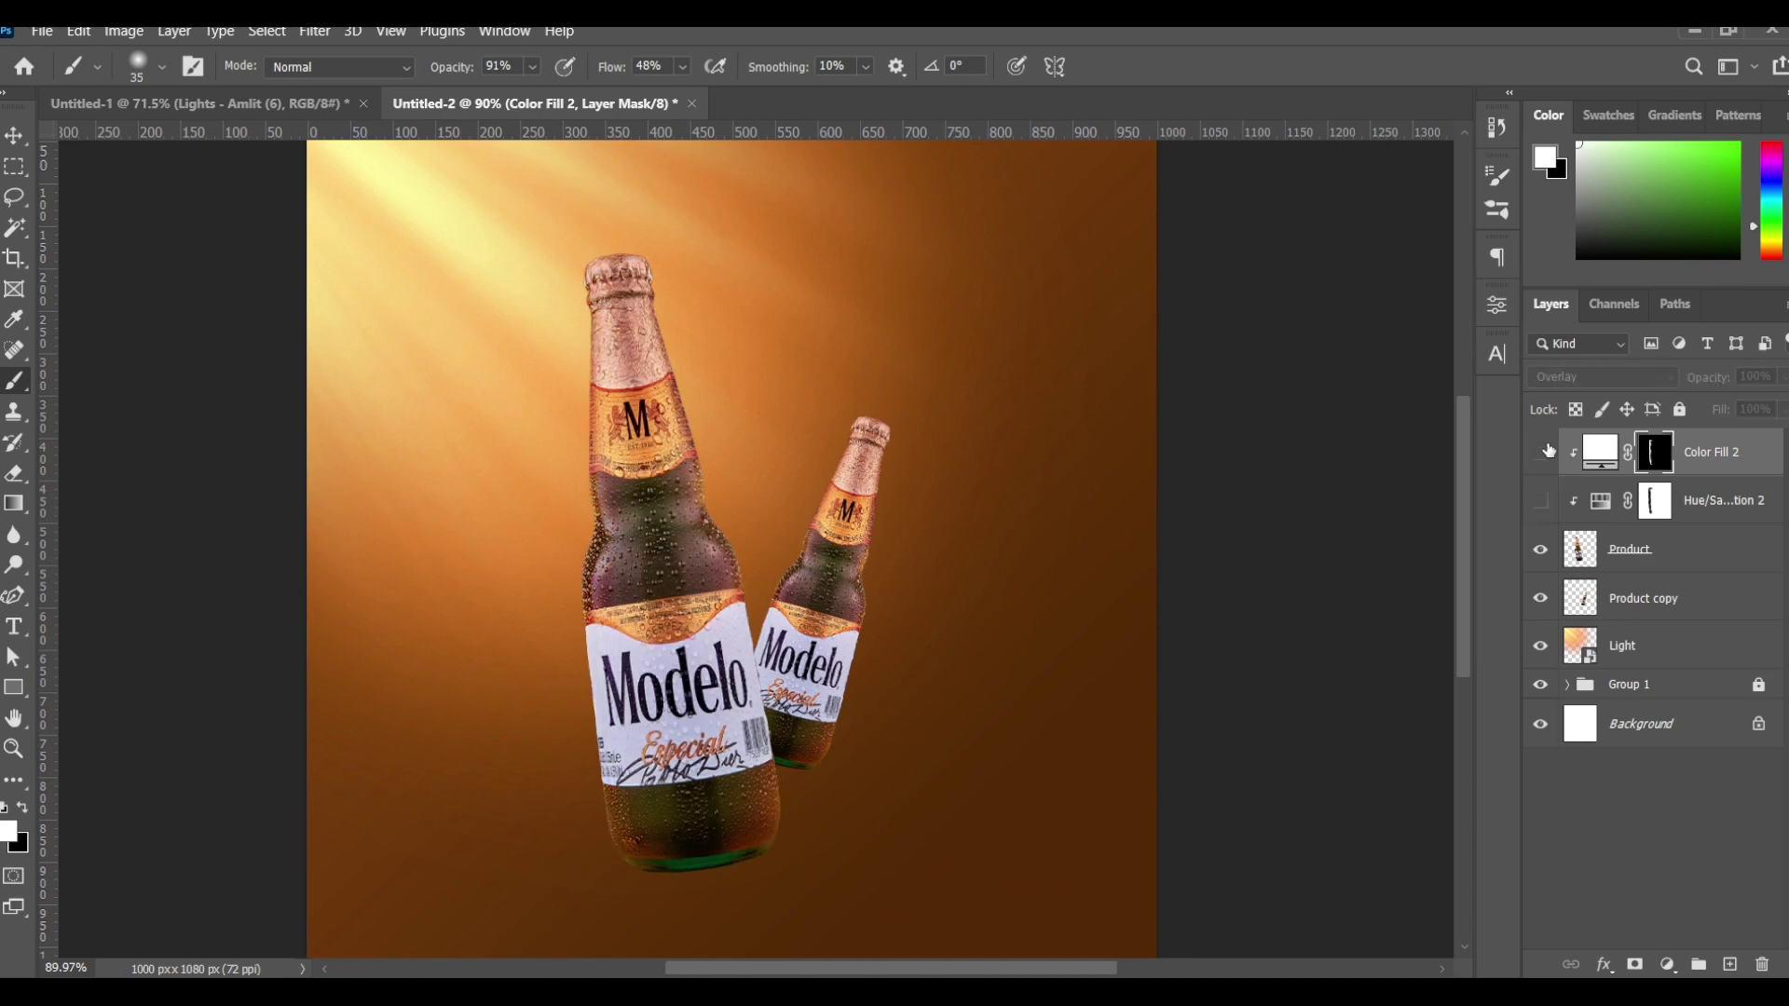
scroll(728, 515, "down", 1)
scroll(909, 611, "down", 1)
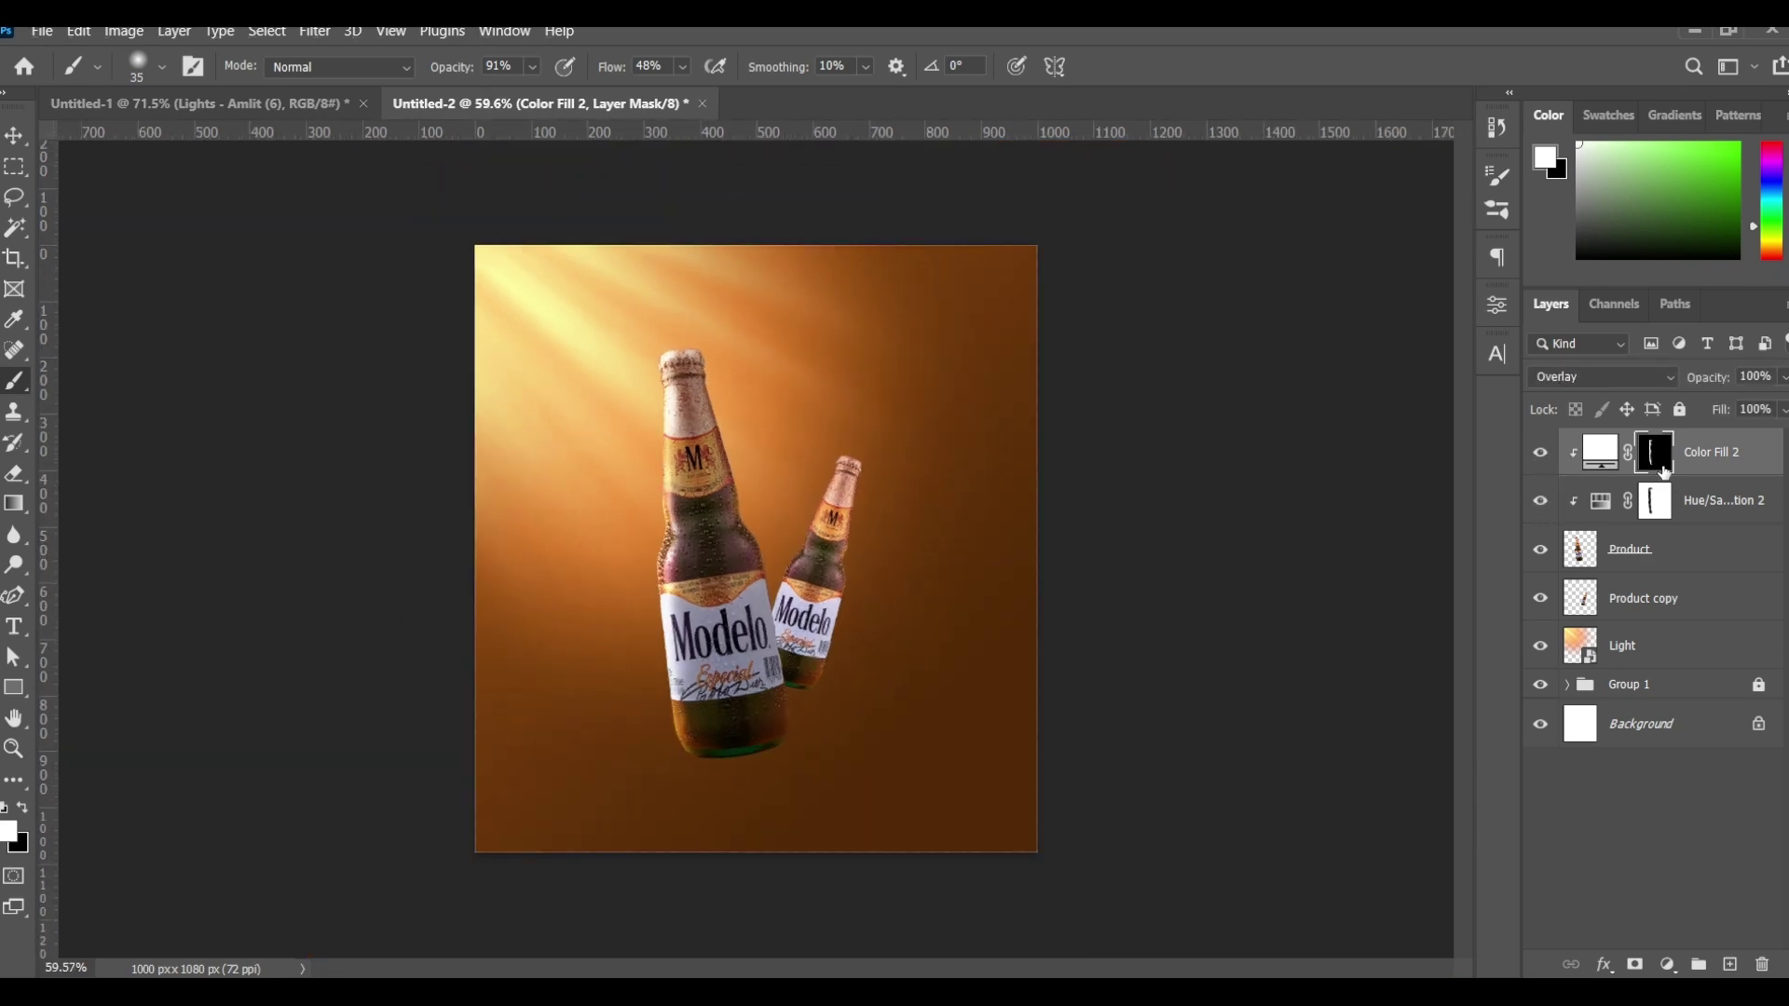
Step: Add a Hue/Saturation adjustment clipped to Product copy with Lightness lowered to about -35
left_click(1667, 557)
left_click(1682, 606)
left_click(1669, 964)
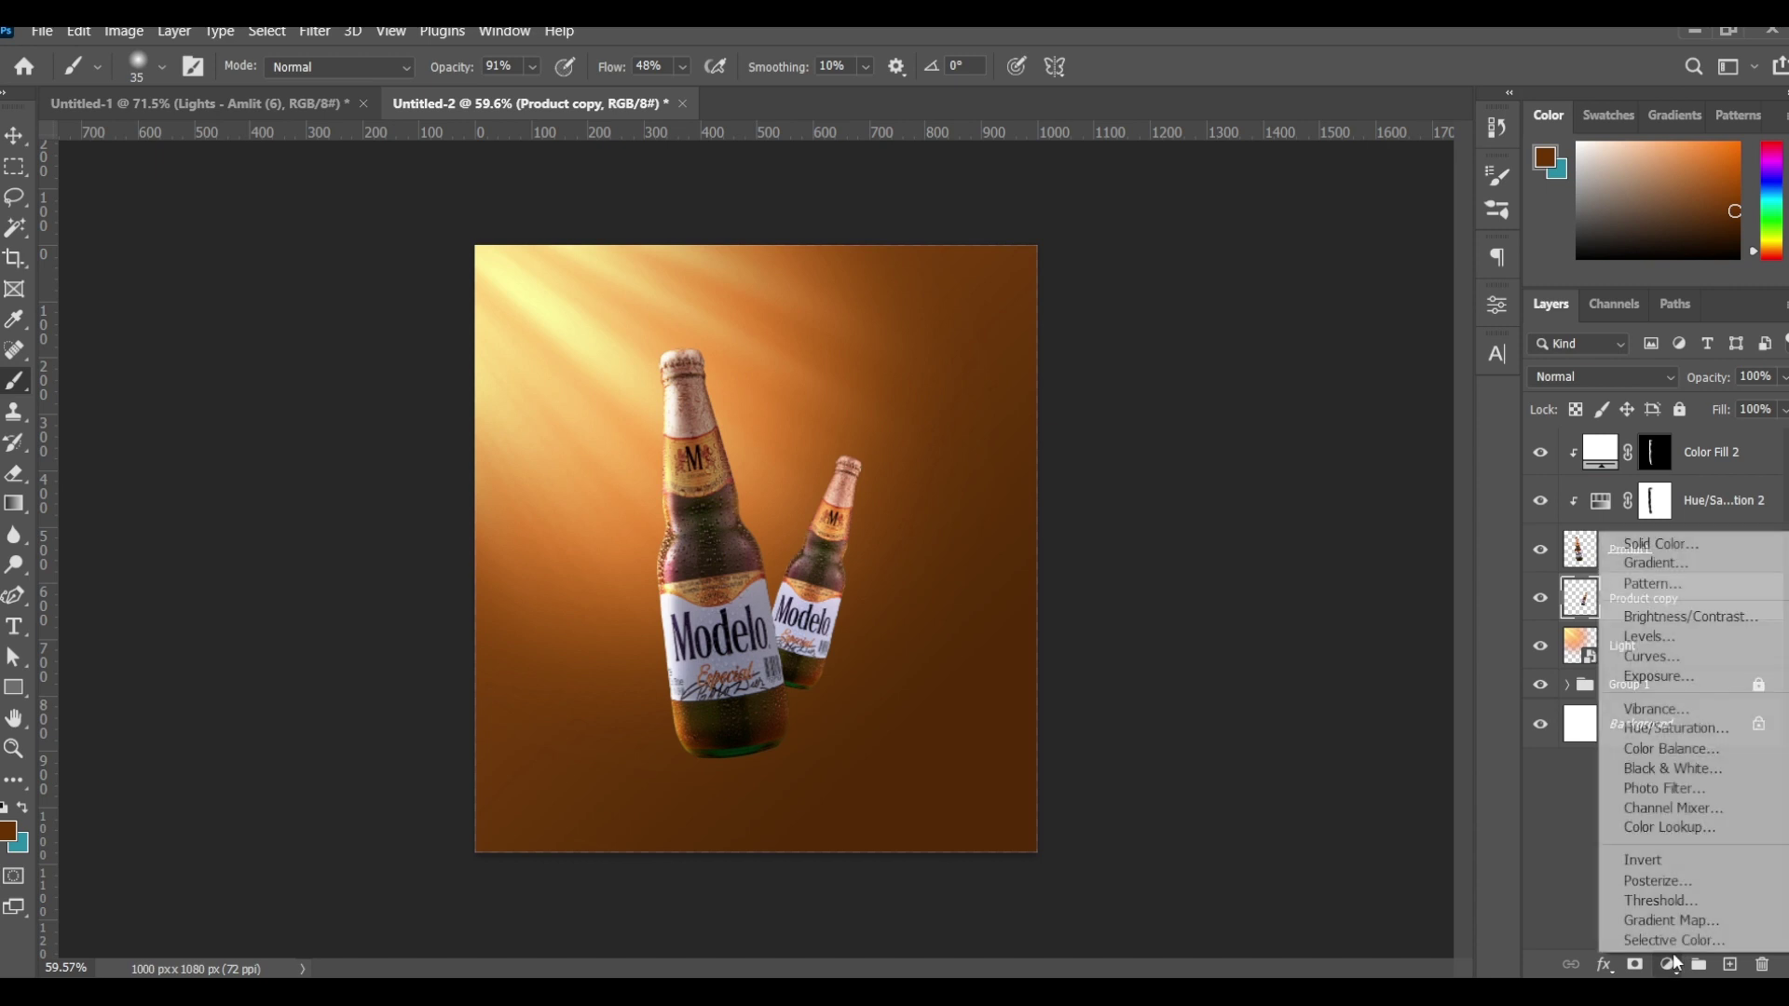
left_click(1677, 728)
left_click_drag(1296, 556, 1256, 559)
key("ctrl+alt+g")
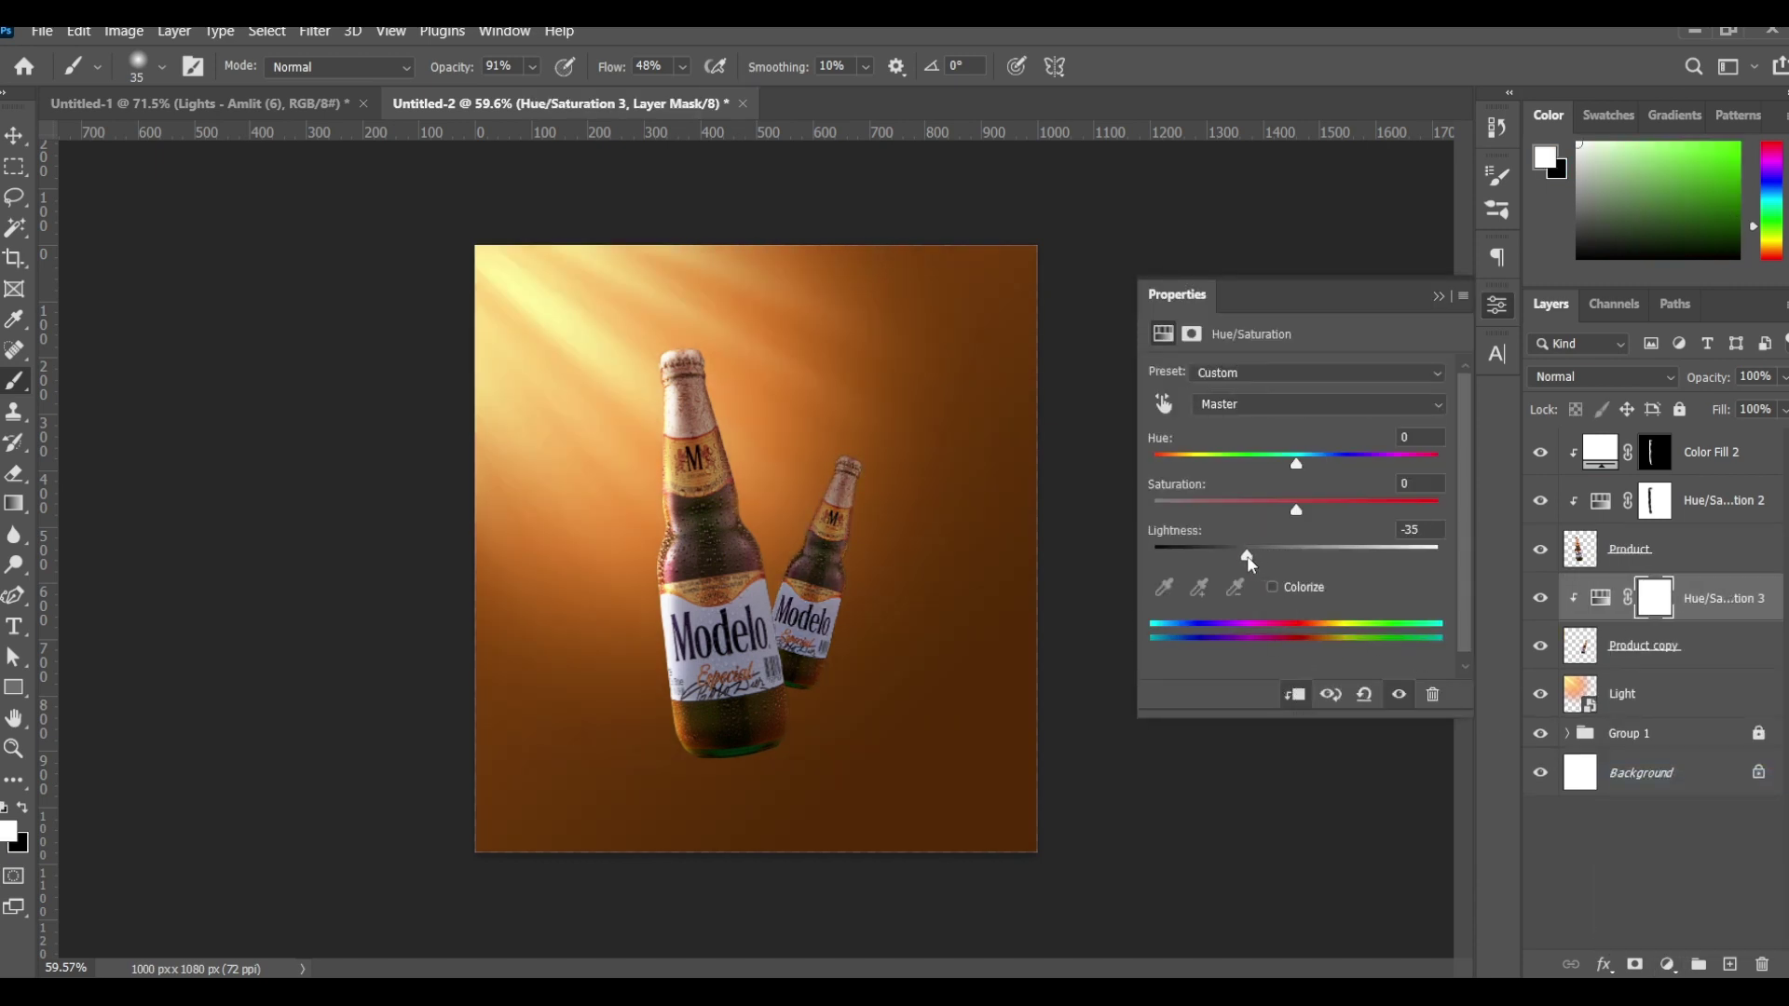
left_click(1438, 296)
Step: Paint black on its mask to restore brightness along the small bottle's neck edge
scroll(836, 512, "up", 5)
left_click(25, 811)
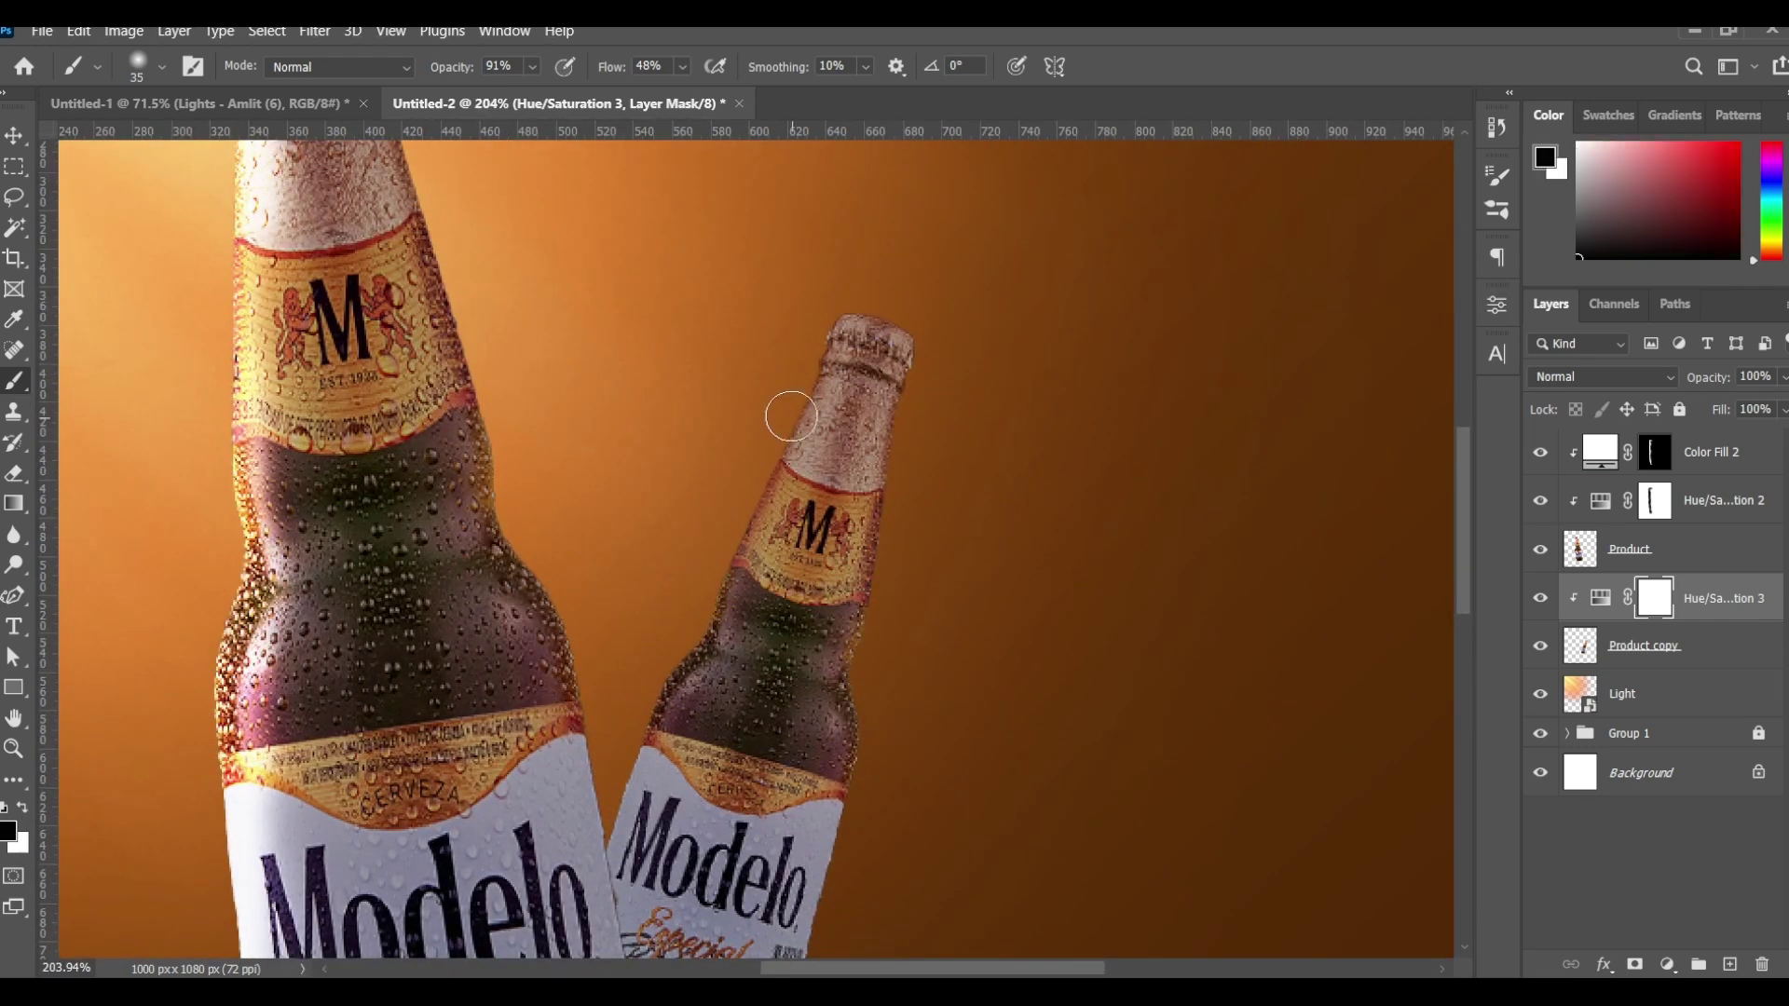
scroll(792, 396, "up", 3)
left_click_drag(823, 361, 739, 525)
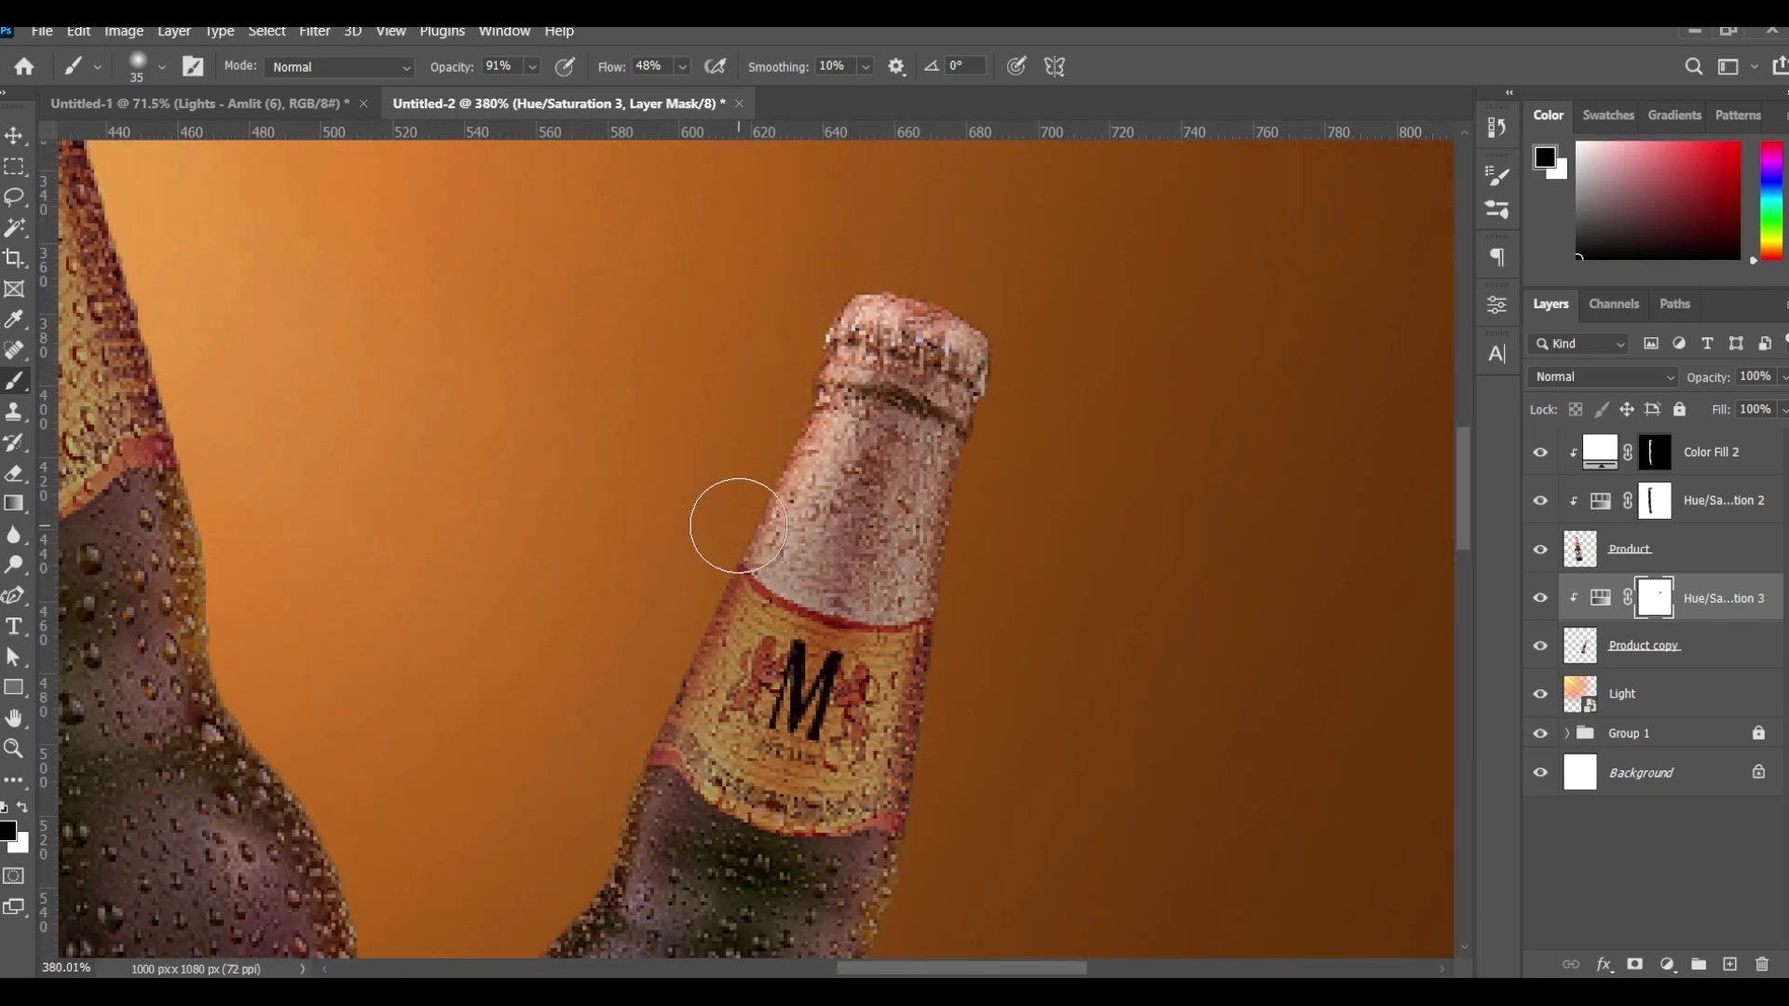
Step: Remove the darkening down the small bottle's left edge with black paint, then inspect it
scroll(591, 451, "down", 5)
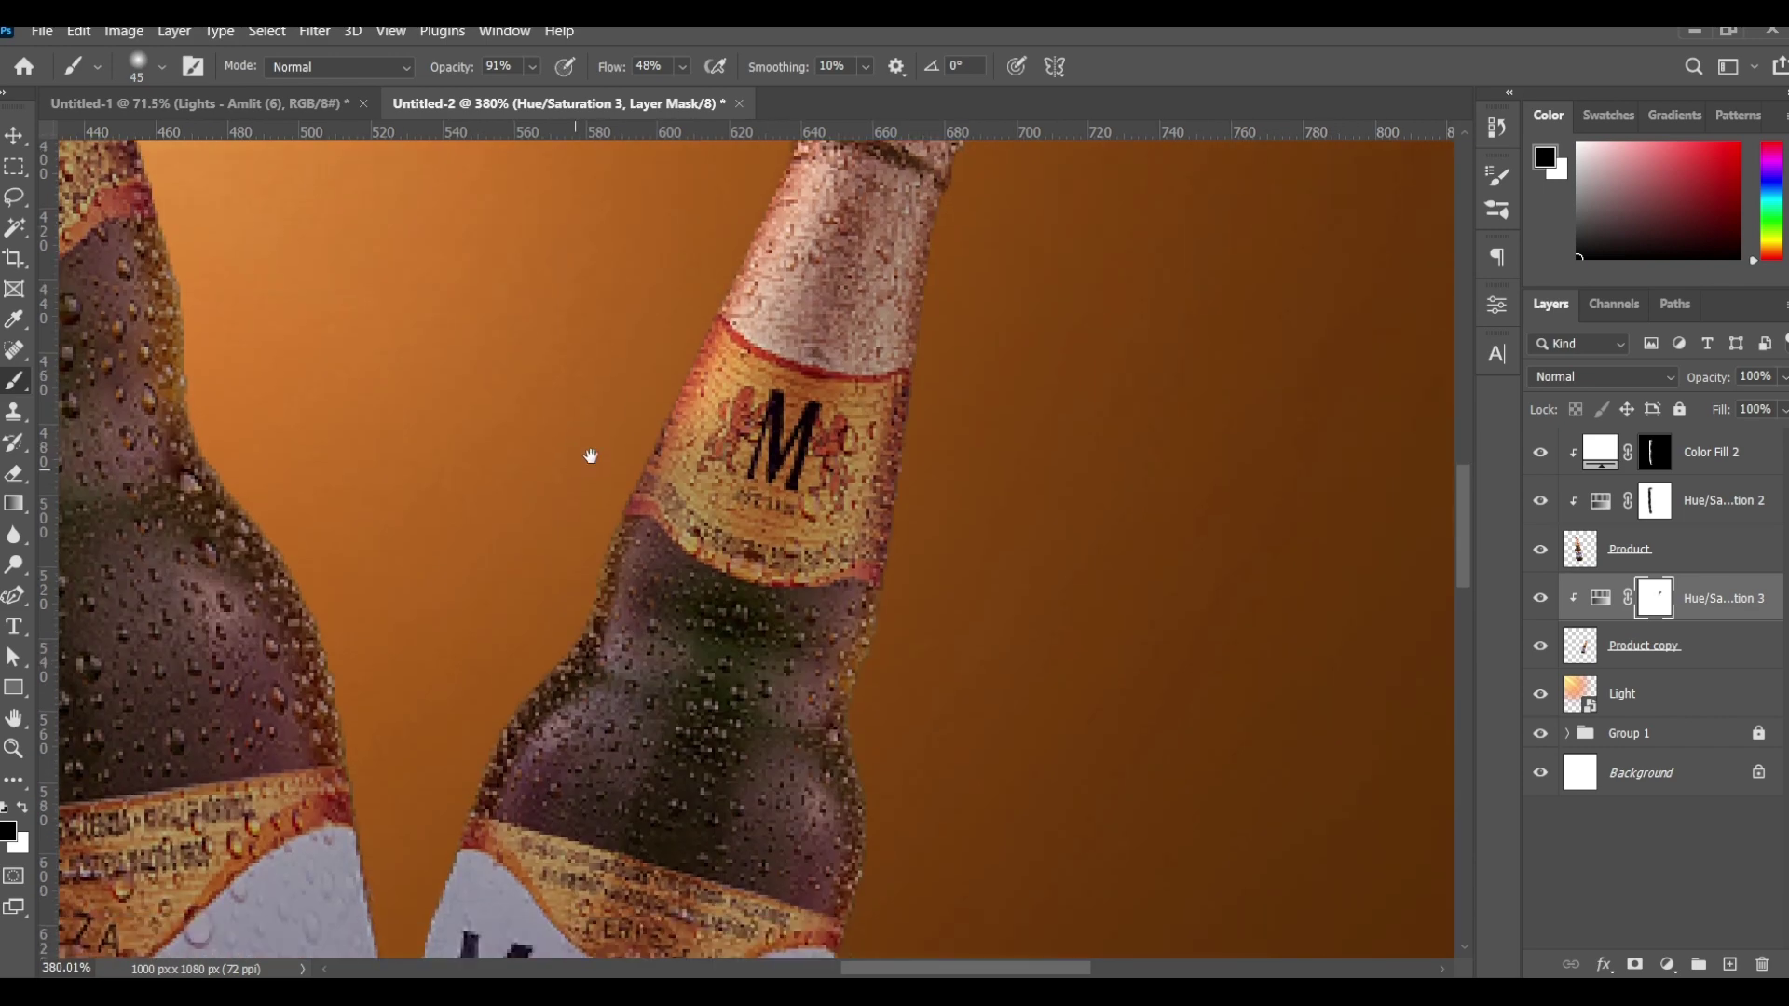
scroll(598, 628, "down", 3)
left_click_drag(558, 373, 392, 764)
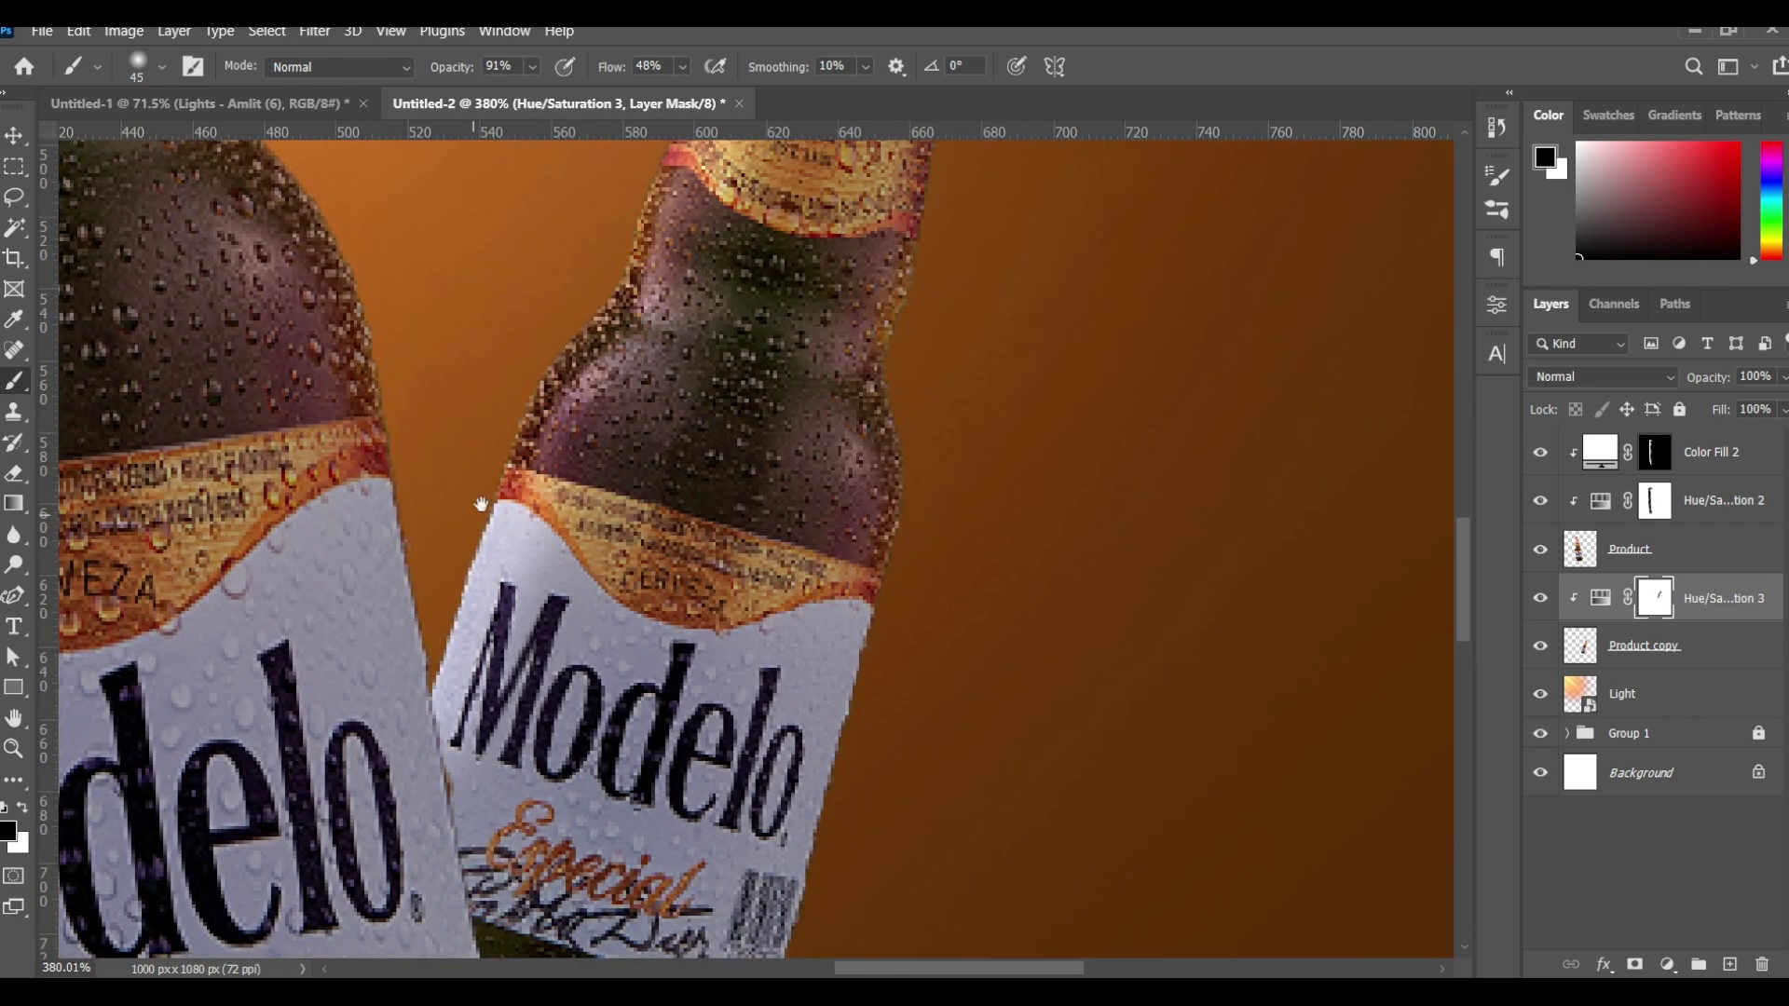
scroll(478, 506, "up", 3)
scroll(454, 596, "up", 5)
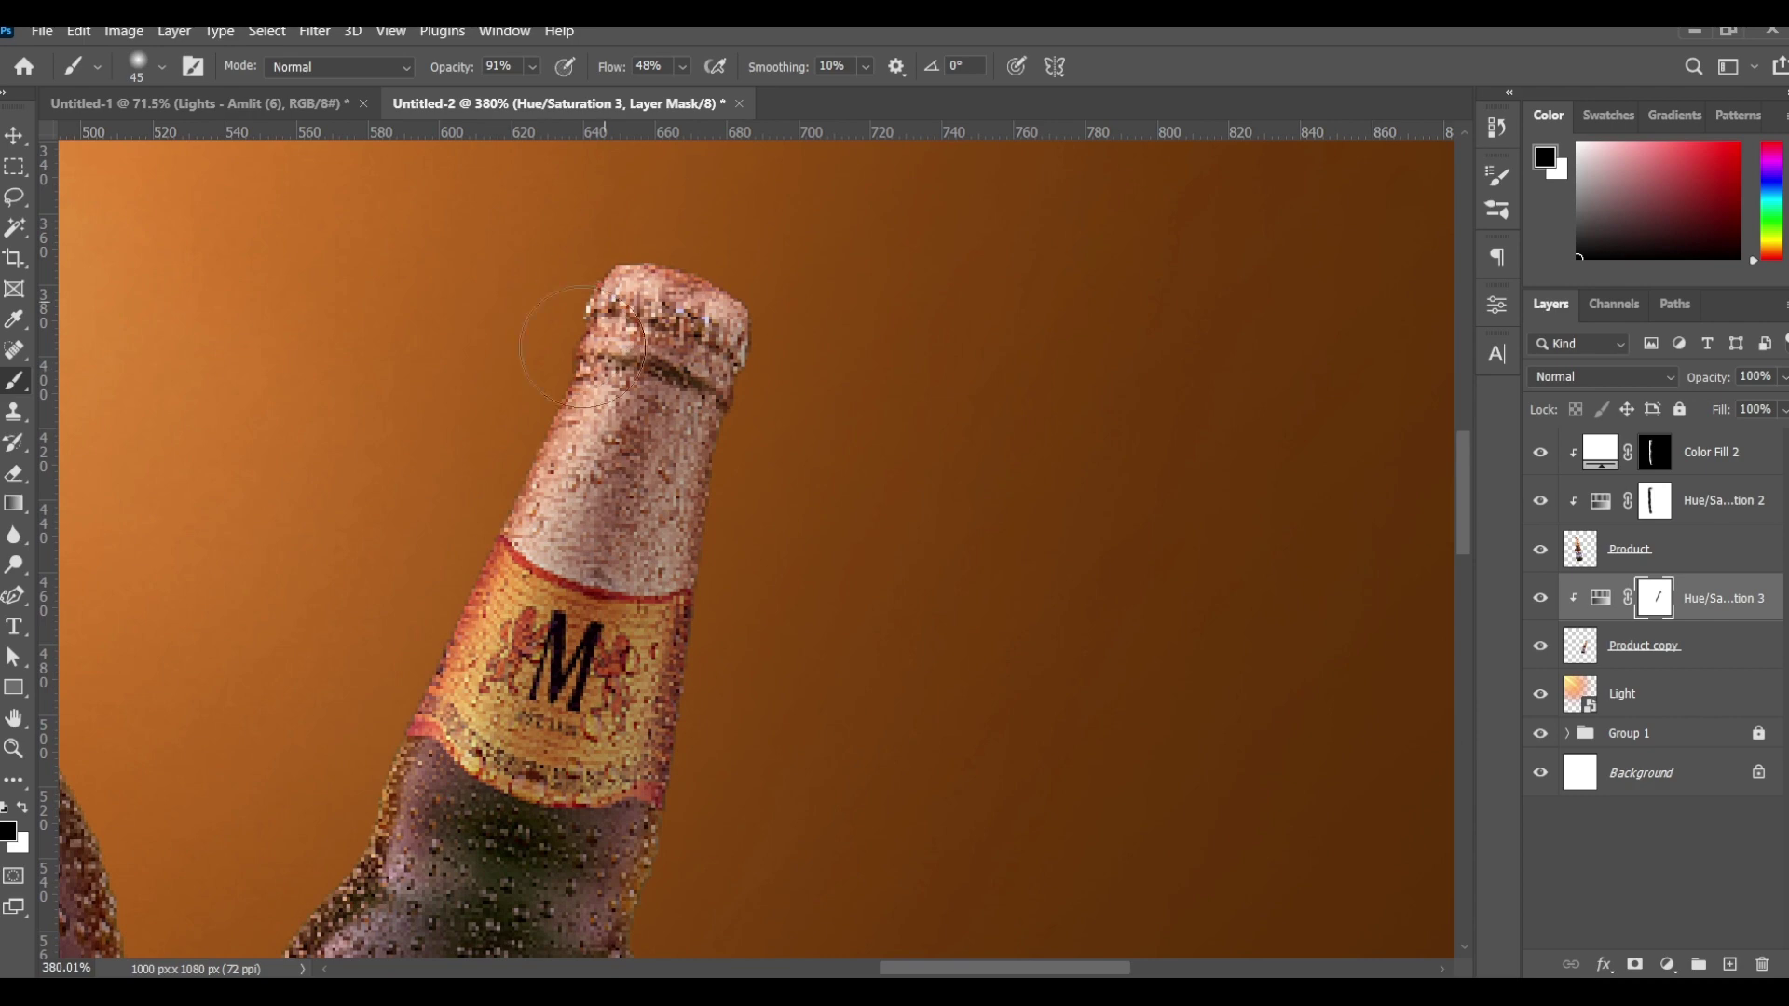
scroll(419, 652, "down", 2)
scroll(344, 754, "down", 3)
scroll(336, 709, "down", 2)
scroll(318, 626, "up", 2)
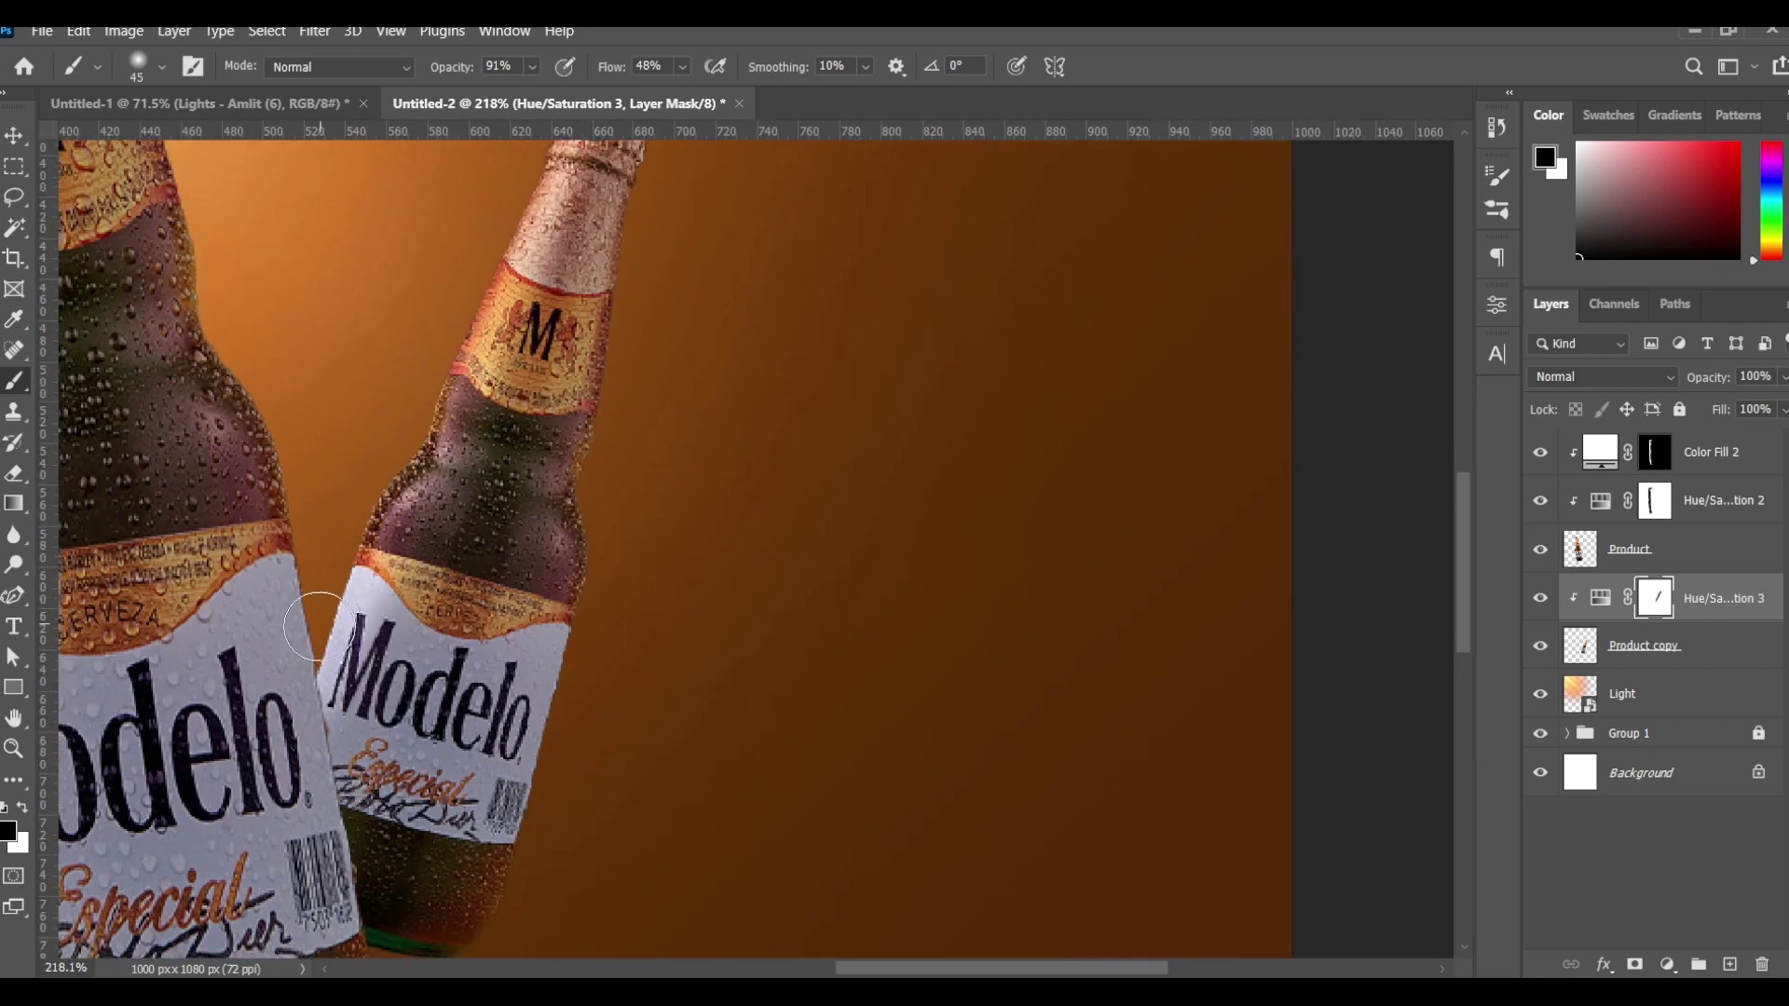
scroll(511, 633, "down", 3)
scroll(990, 690, "up", 1)
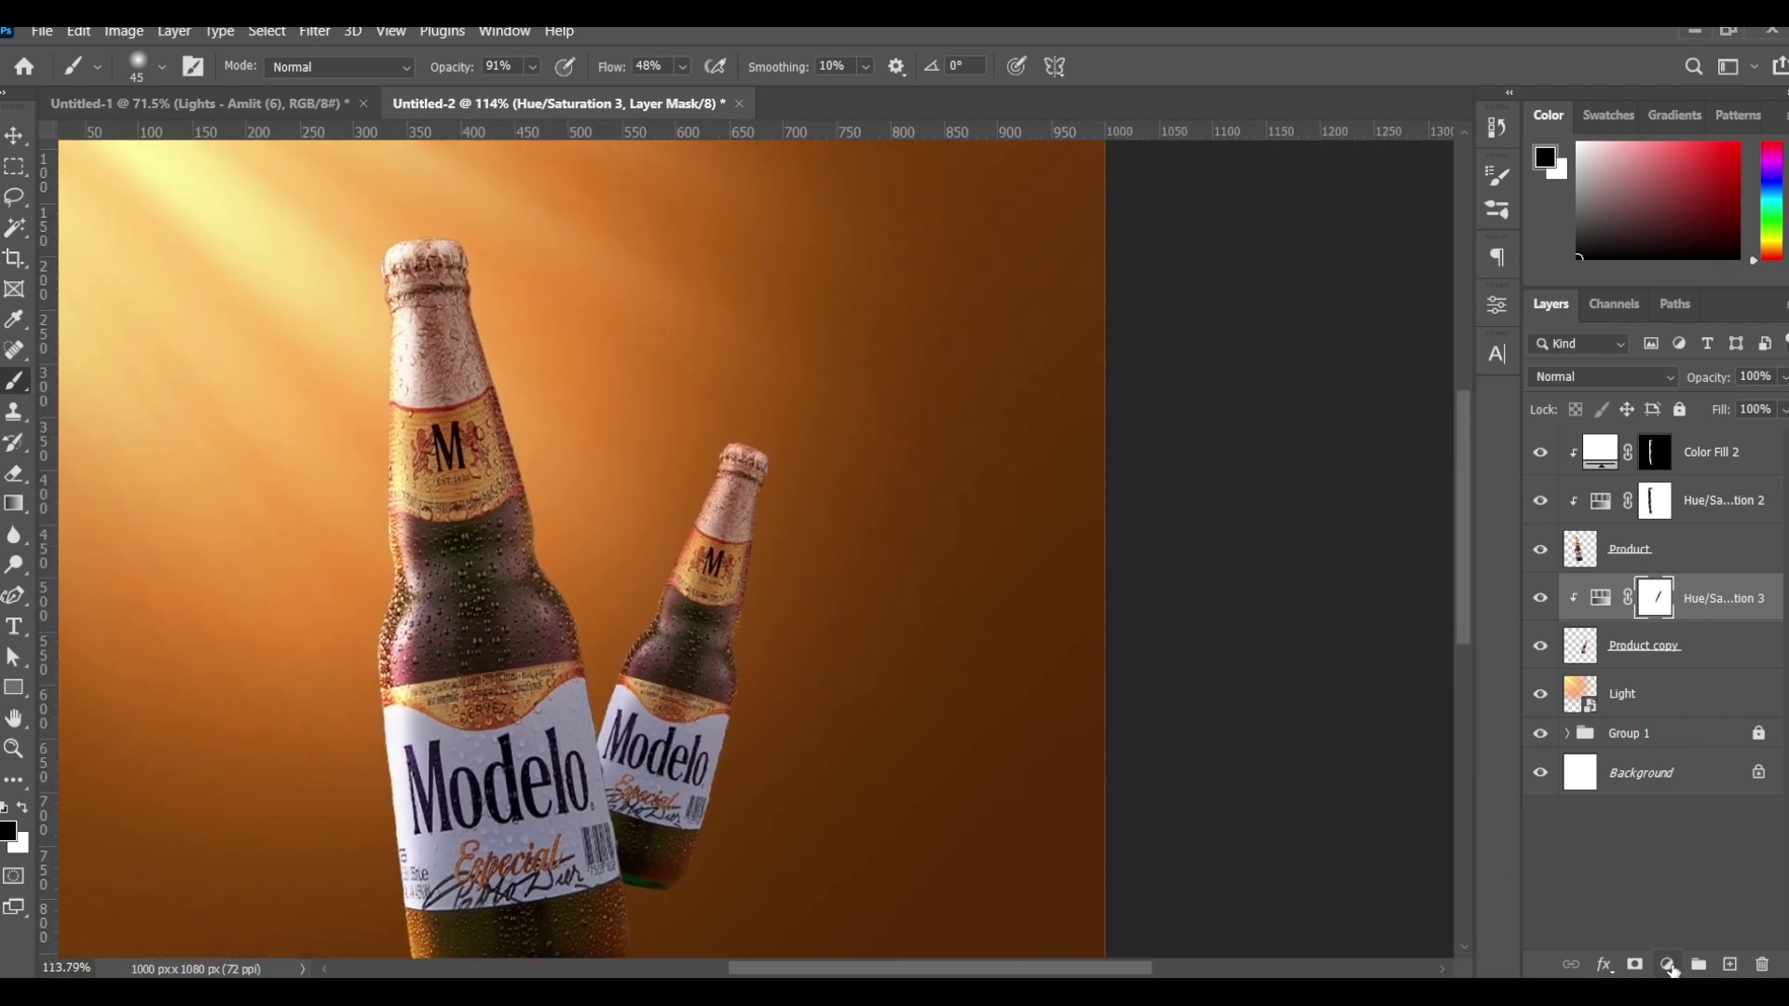
Step: Add a white (ffffff) Solid Color fill layer clipped to the small bottle
left_click(1671, 967)
left_click(1664, 555)
type("ffffff")
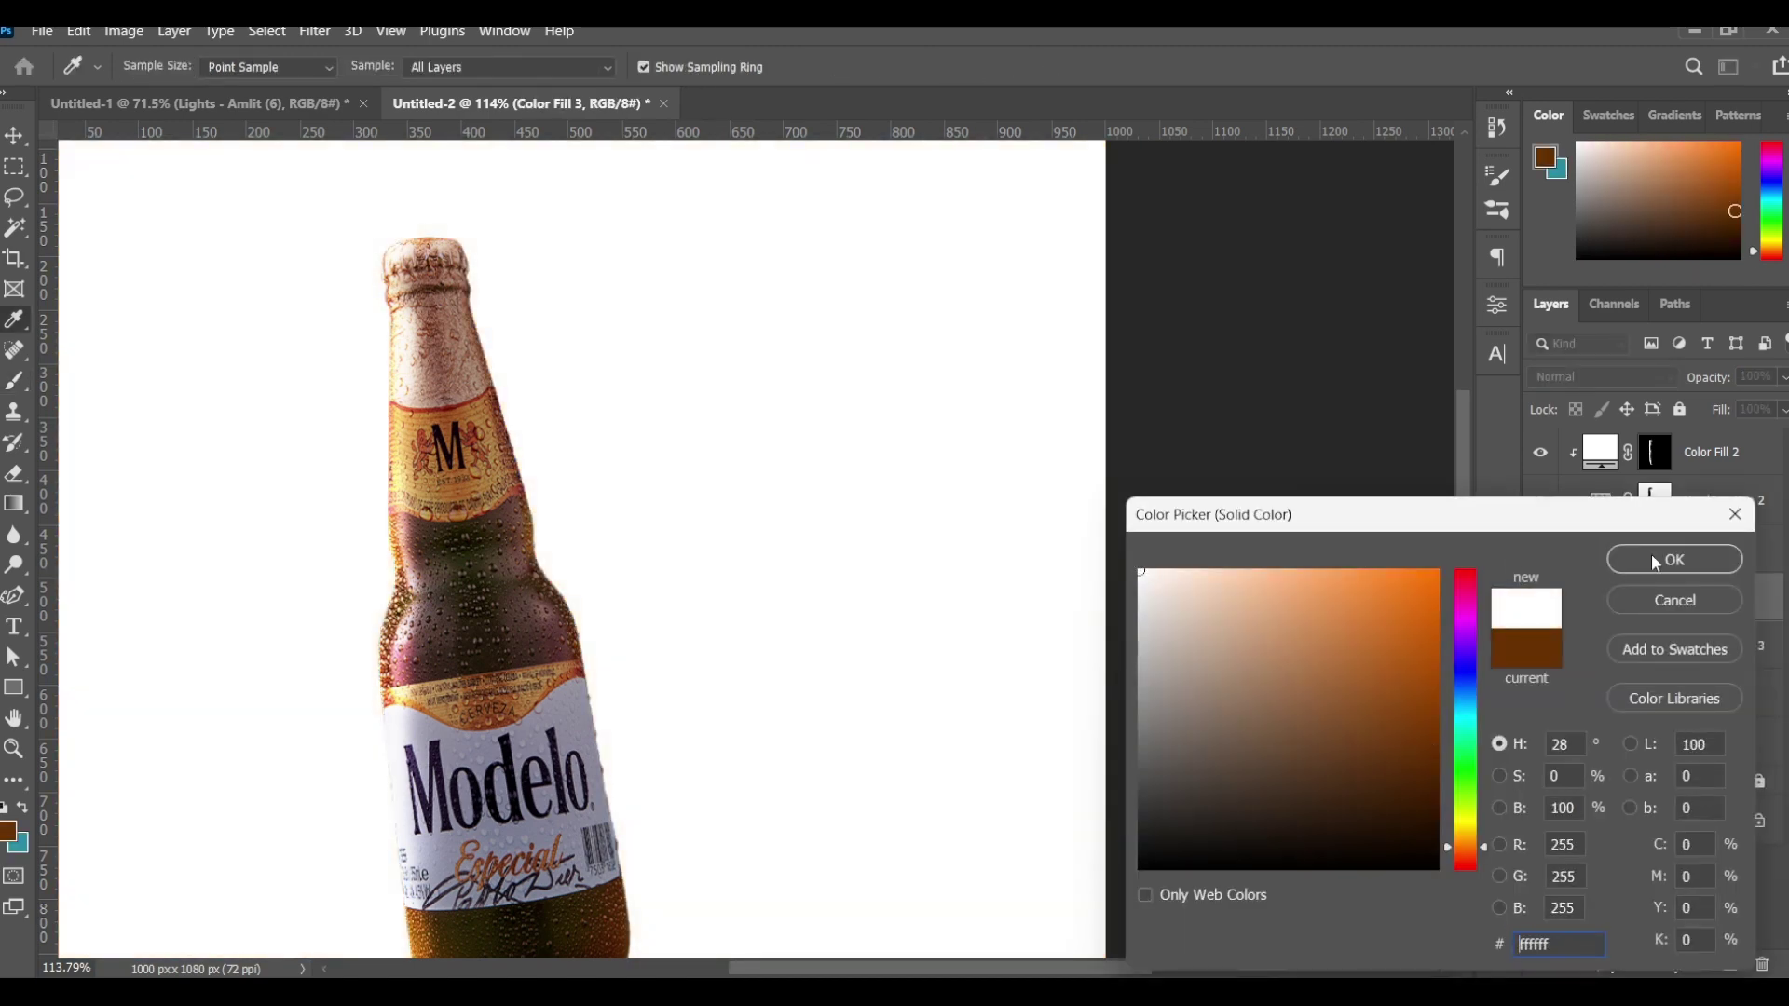
left_click(1656, 563)
key("b")
right_click(1730, 601)
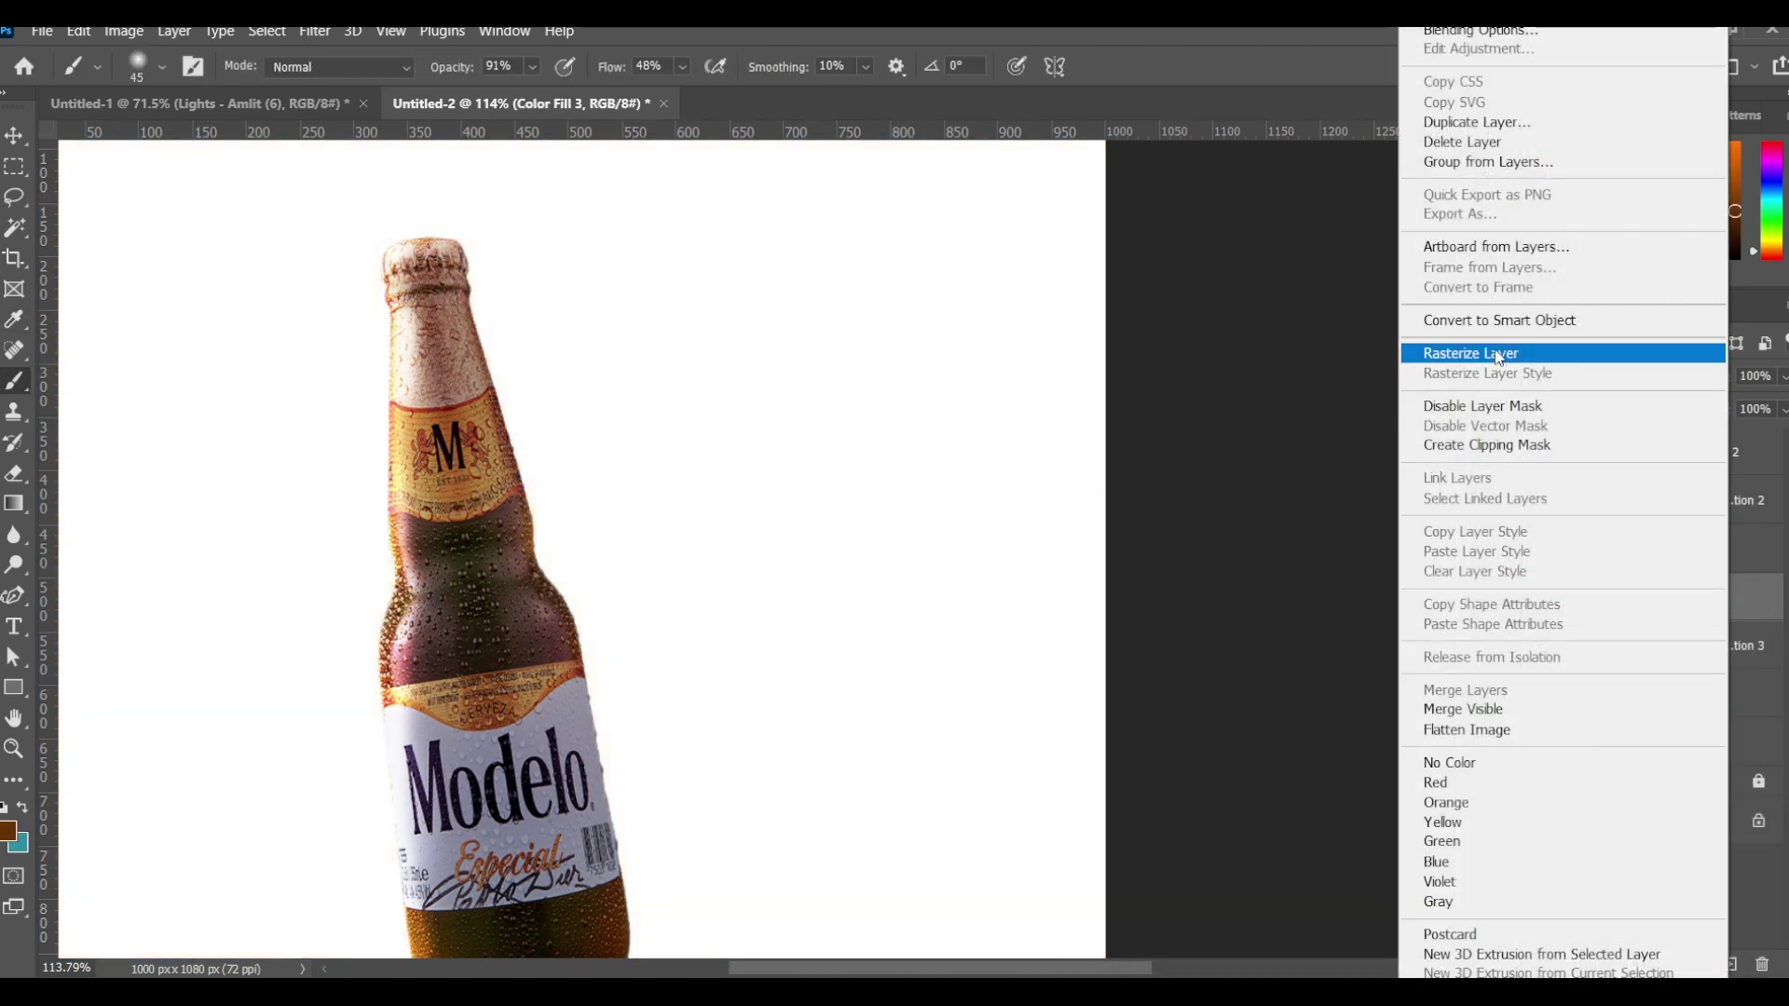
left_click(1503, 447)
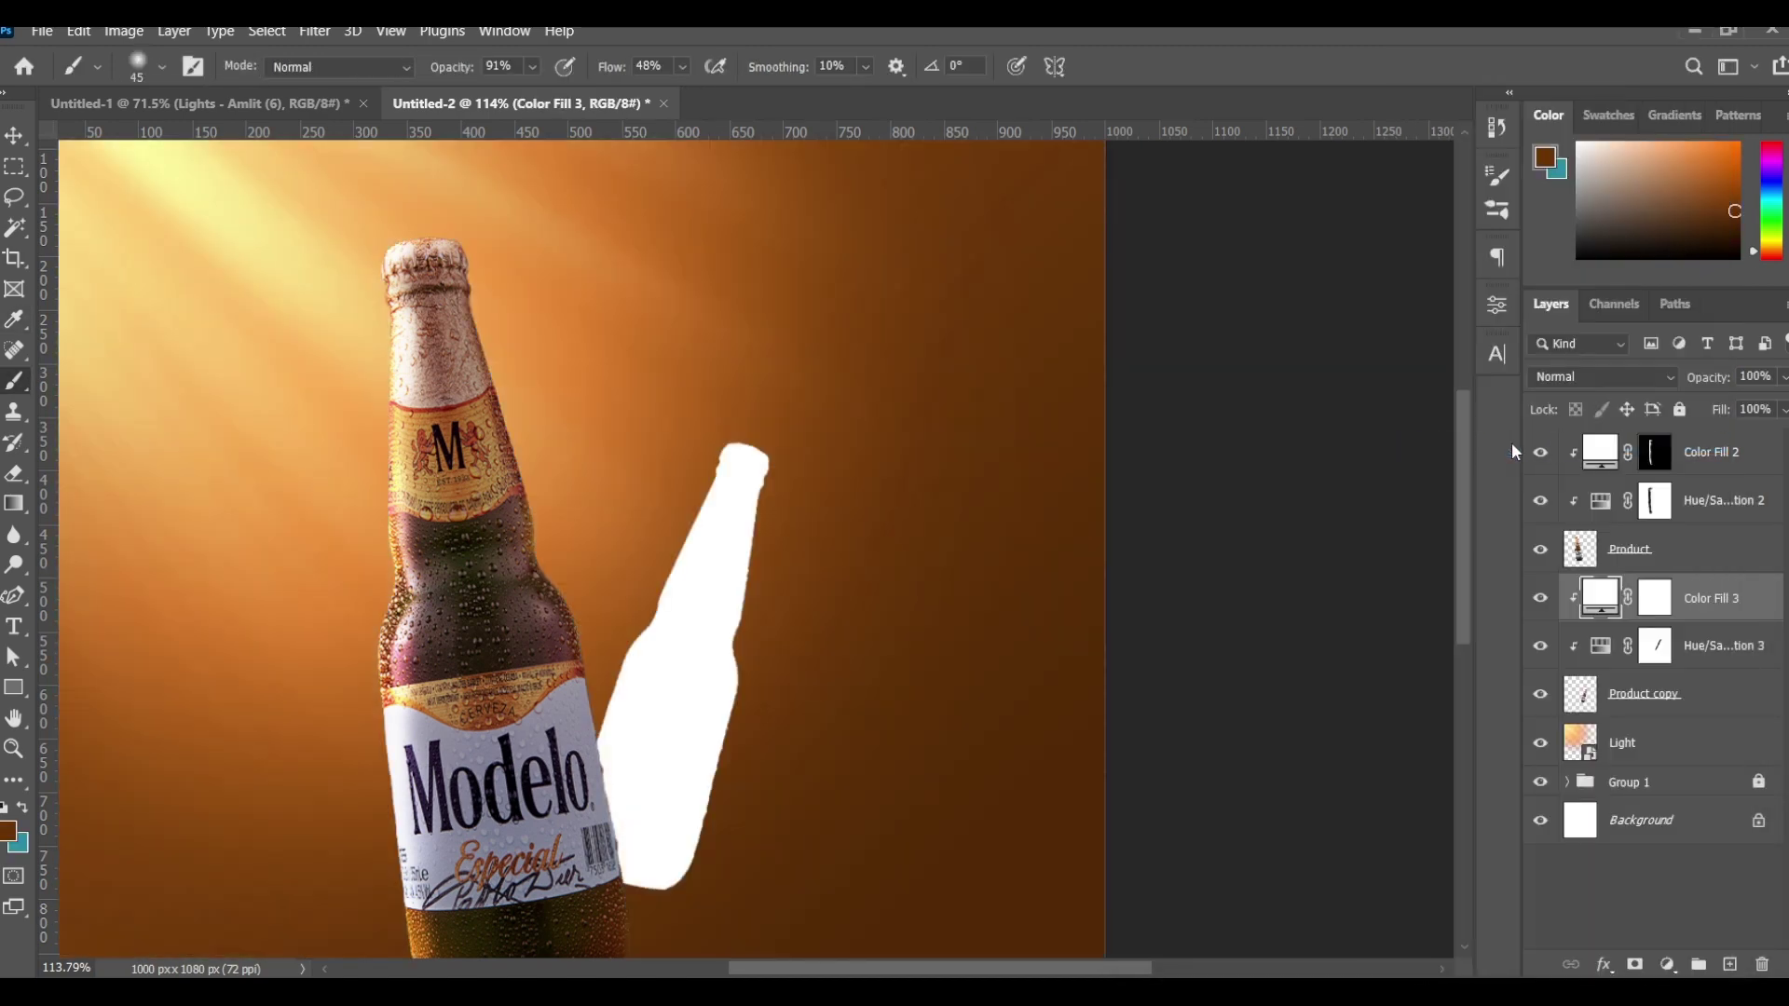
Step: Invert the white fill's mask to hide it and set the fill to Overlay
left_click(1649, 613)
key("ctrl+i")
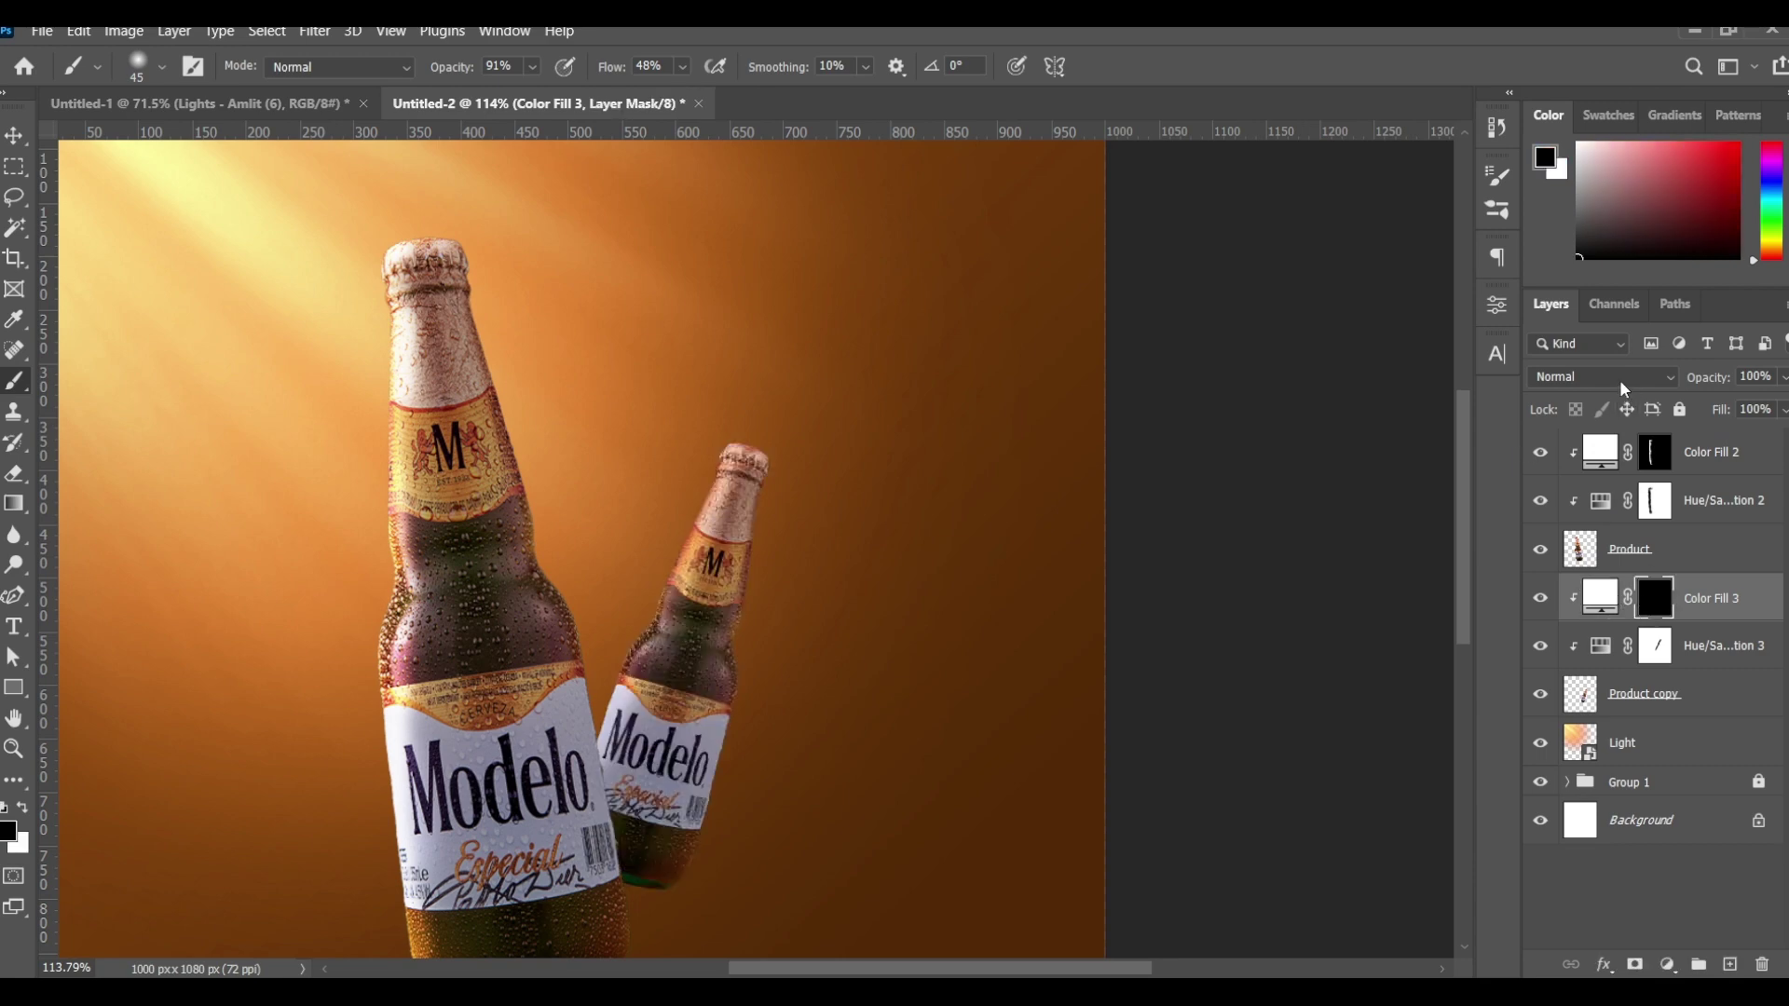
left_click(1621, 378)
left_click(1594, 674)
Step: Paint white with a smaller brush to highlight the small bottle's cap
scroll(745, 433, "up", 5)
left_click(21, 814)
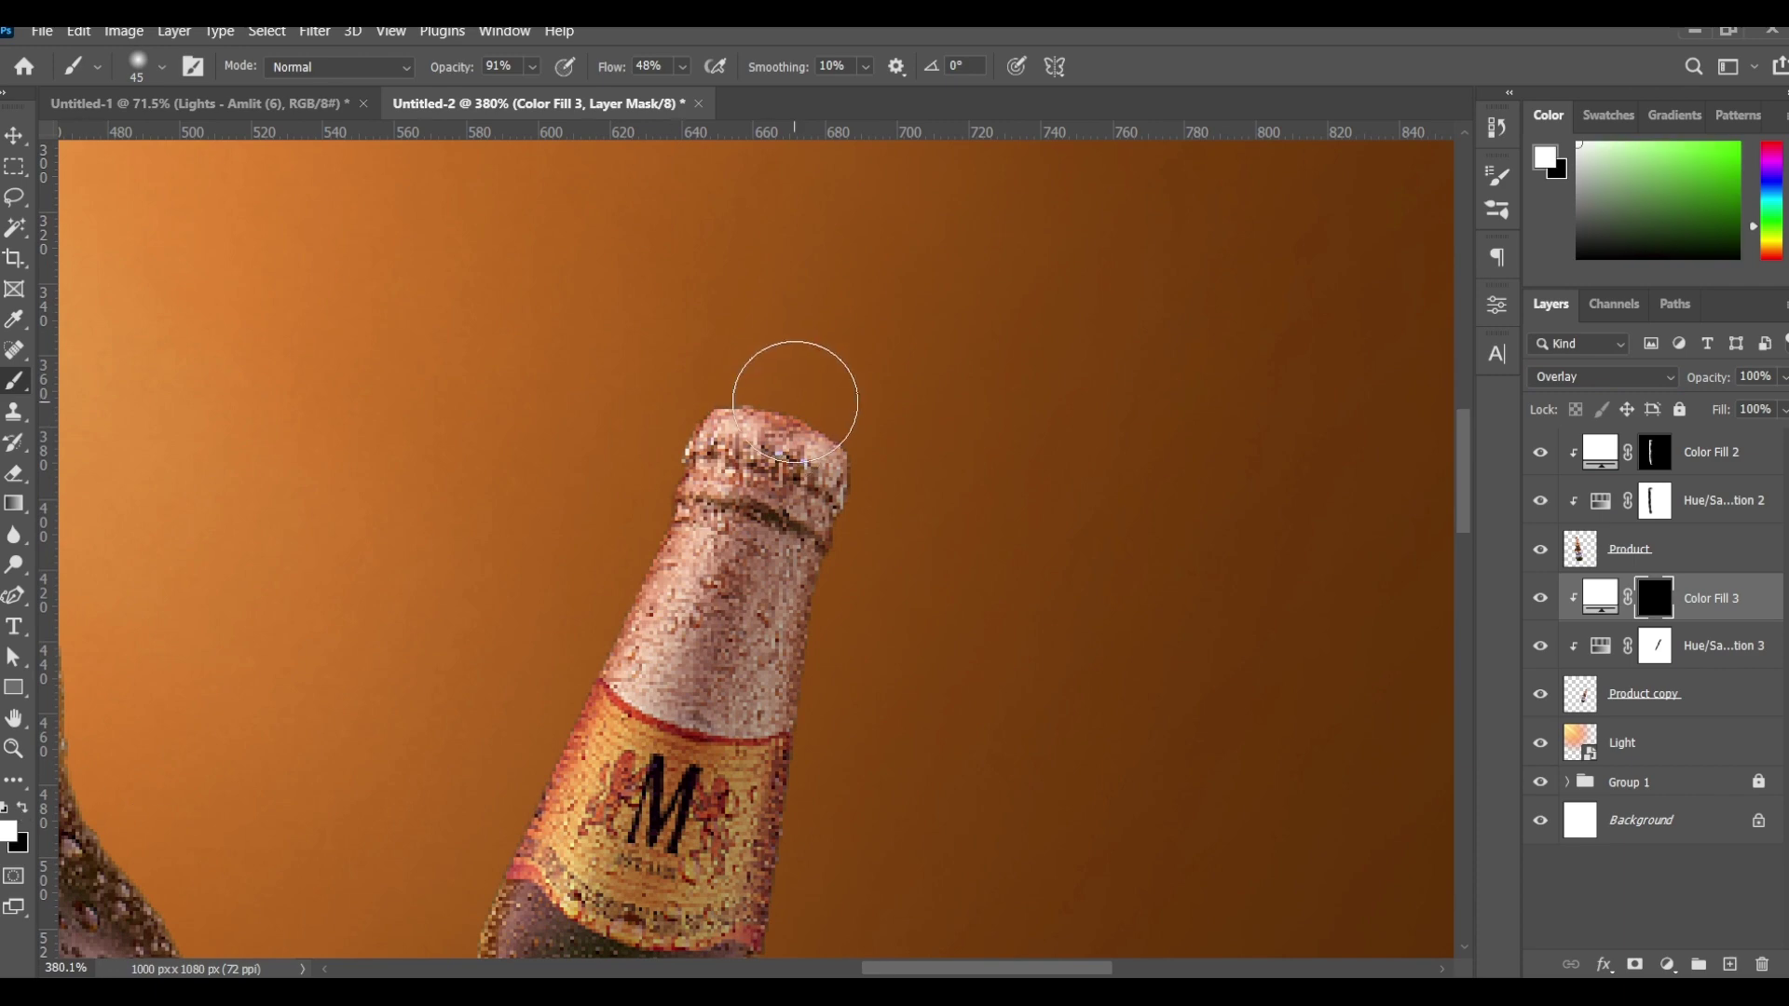
key("bracketleft")
left_click_drag(799, 412, 595, 701)
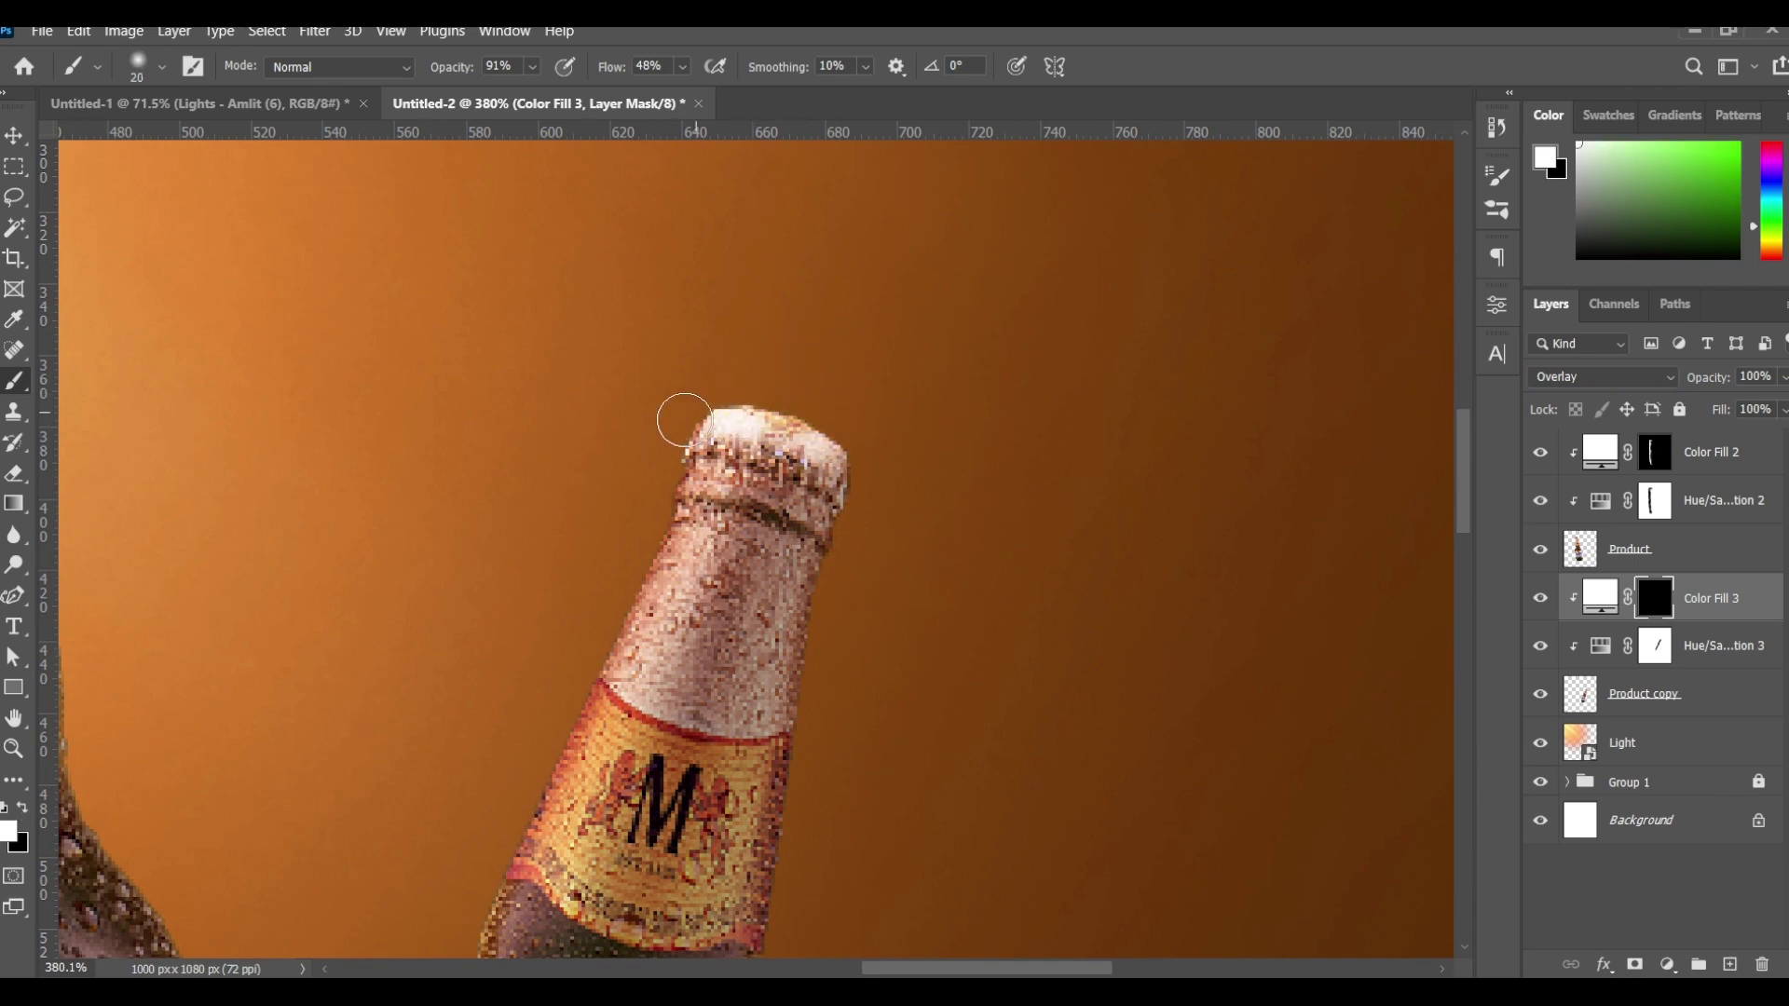
scroll(594, 701, "down", 3)
left_click_drag(596, 507, 465, 736)
scroll(522, 606, "down", 2)
left_click_drag(507, 625, 433, 703)
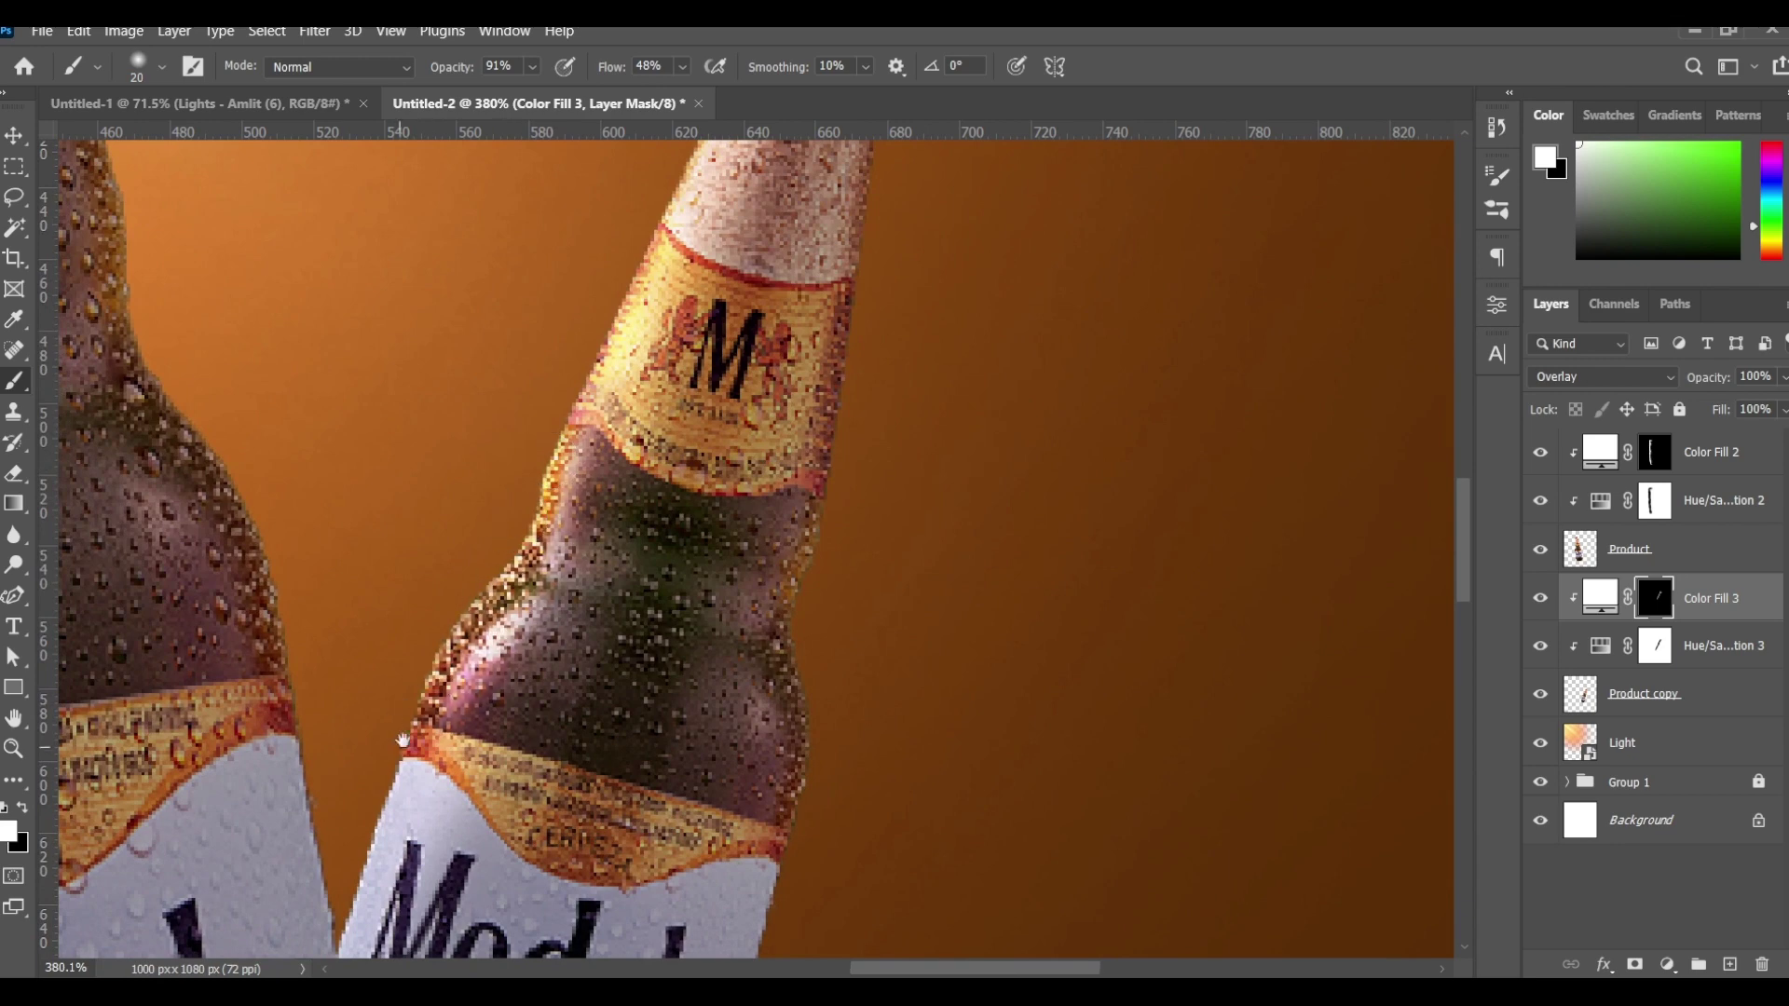
scroll(434, 704, "down", 3)
scroll(359, 722, "up", 3)
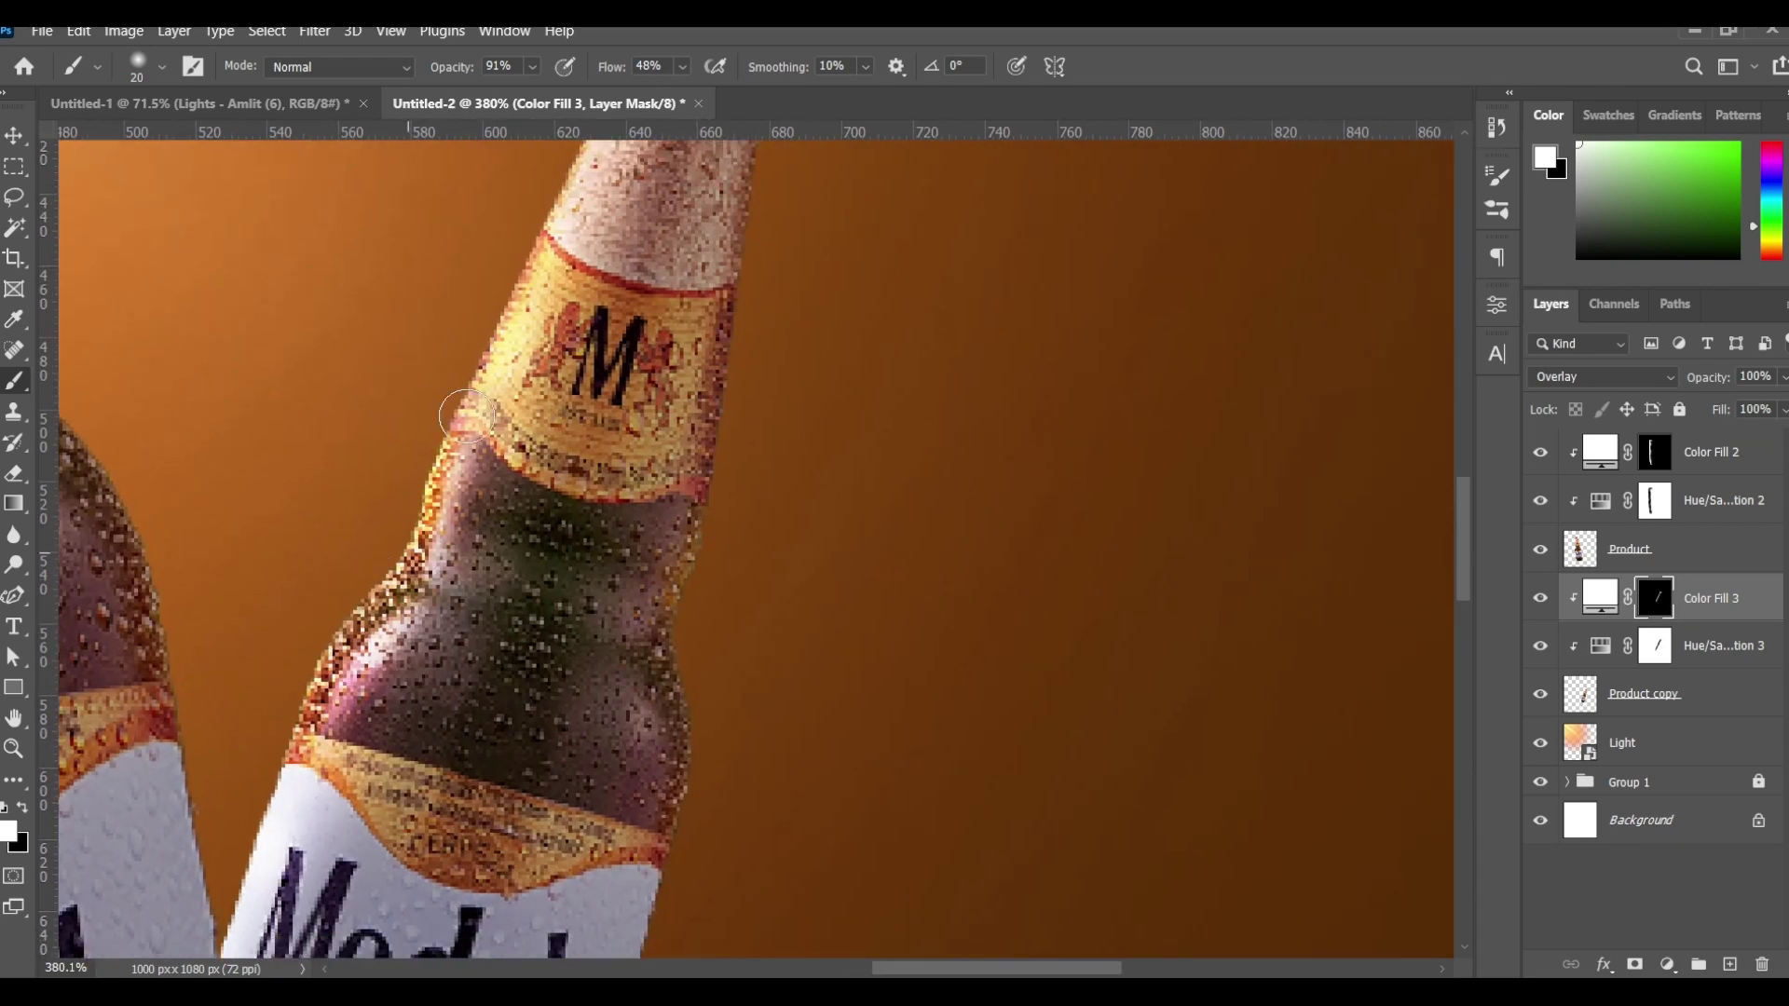
scroll(345, 671, "up", 2)
mouse_move(337, 638)
left_mouse_down()
mouse_move(549, 200)
mouse_move(373, 643)
left_mouse_up()
Step: Brighten the neck's left edge below the M label, then zoom out
scroll(465, 361, "down", 3)
mouse_move(466, 362)
left_mouse_down()
mouse_move(368, 582)
mouse_move(250, 733)
left_mouse_up()
scroll(366, 608, "down", 2, "alt")
scroll(307, 652, "down", 1)
scroll(250, 733, "down", 2, "alt")
scroll(511, 692, "down", 2, "alt")
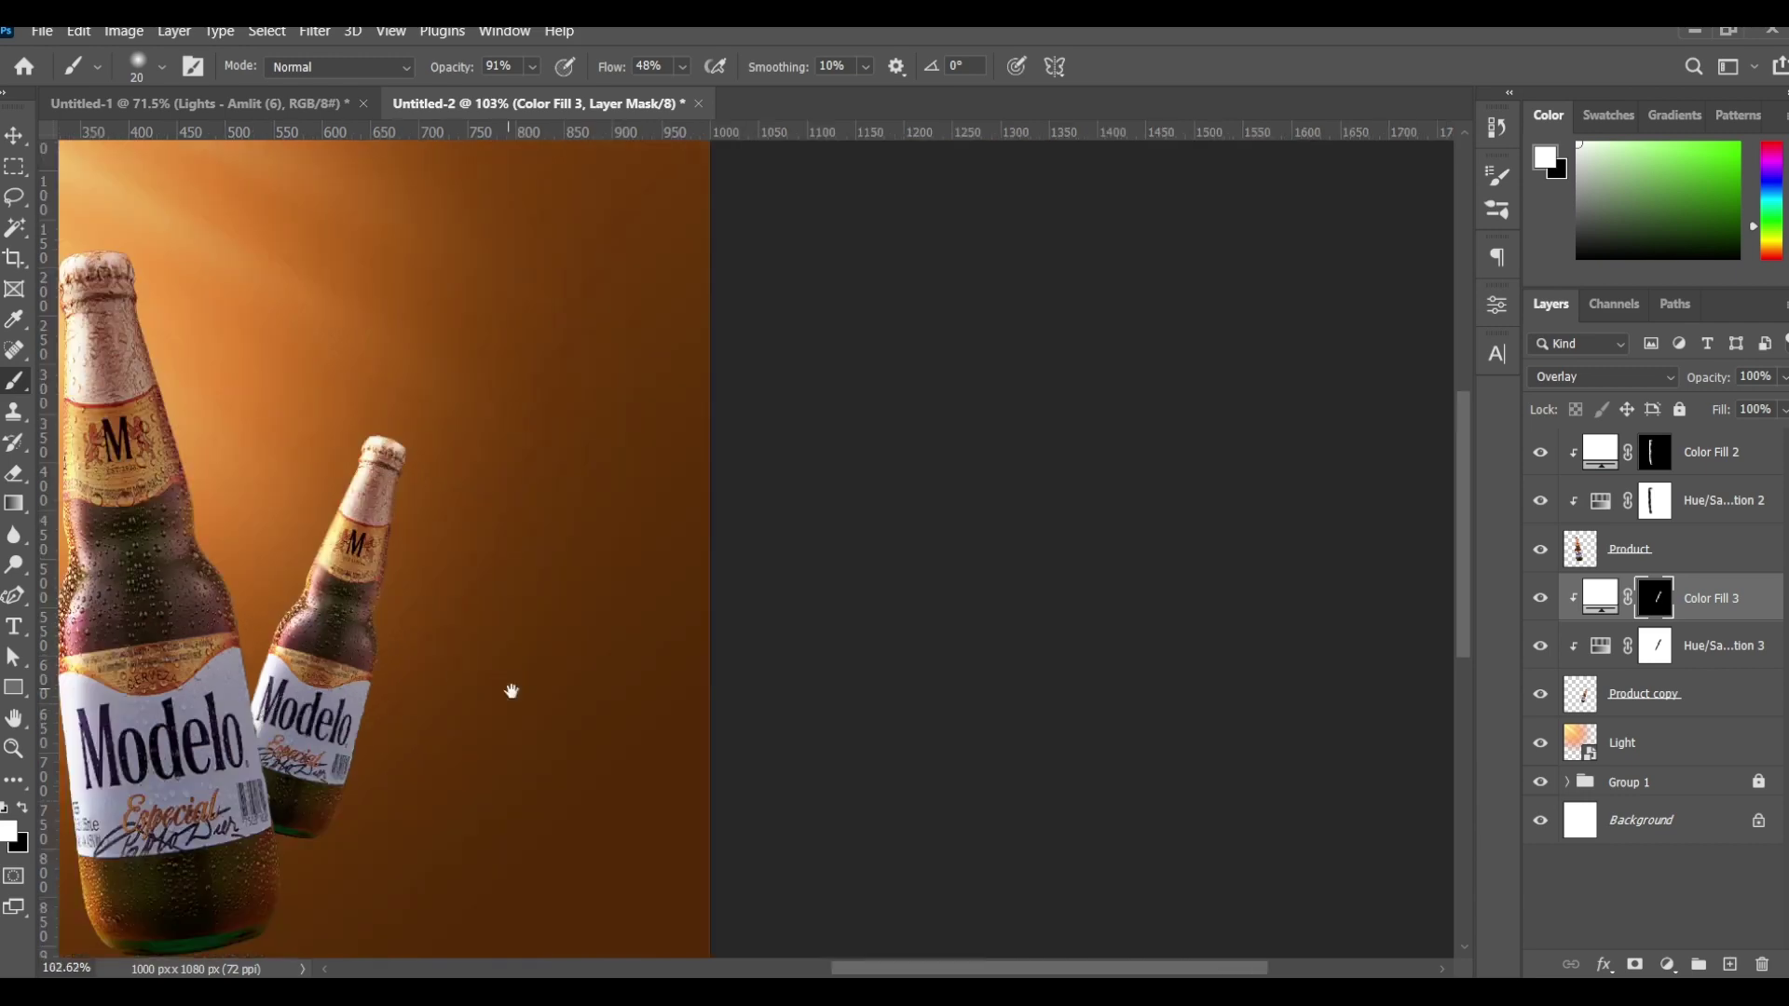
scroll(918, 599, "down", 1, "alt")
scroll(922, 586, "down", 1, "alt")
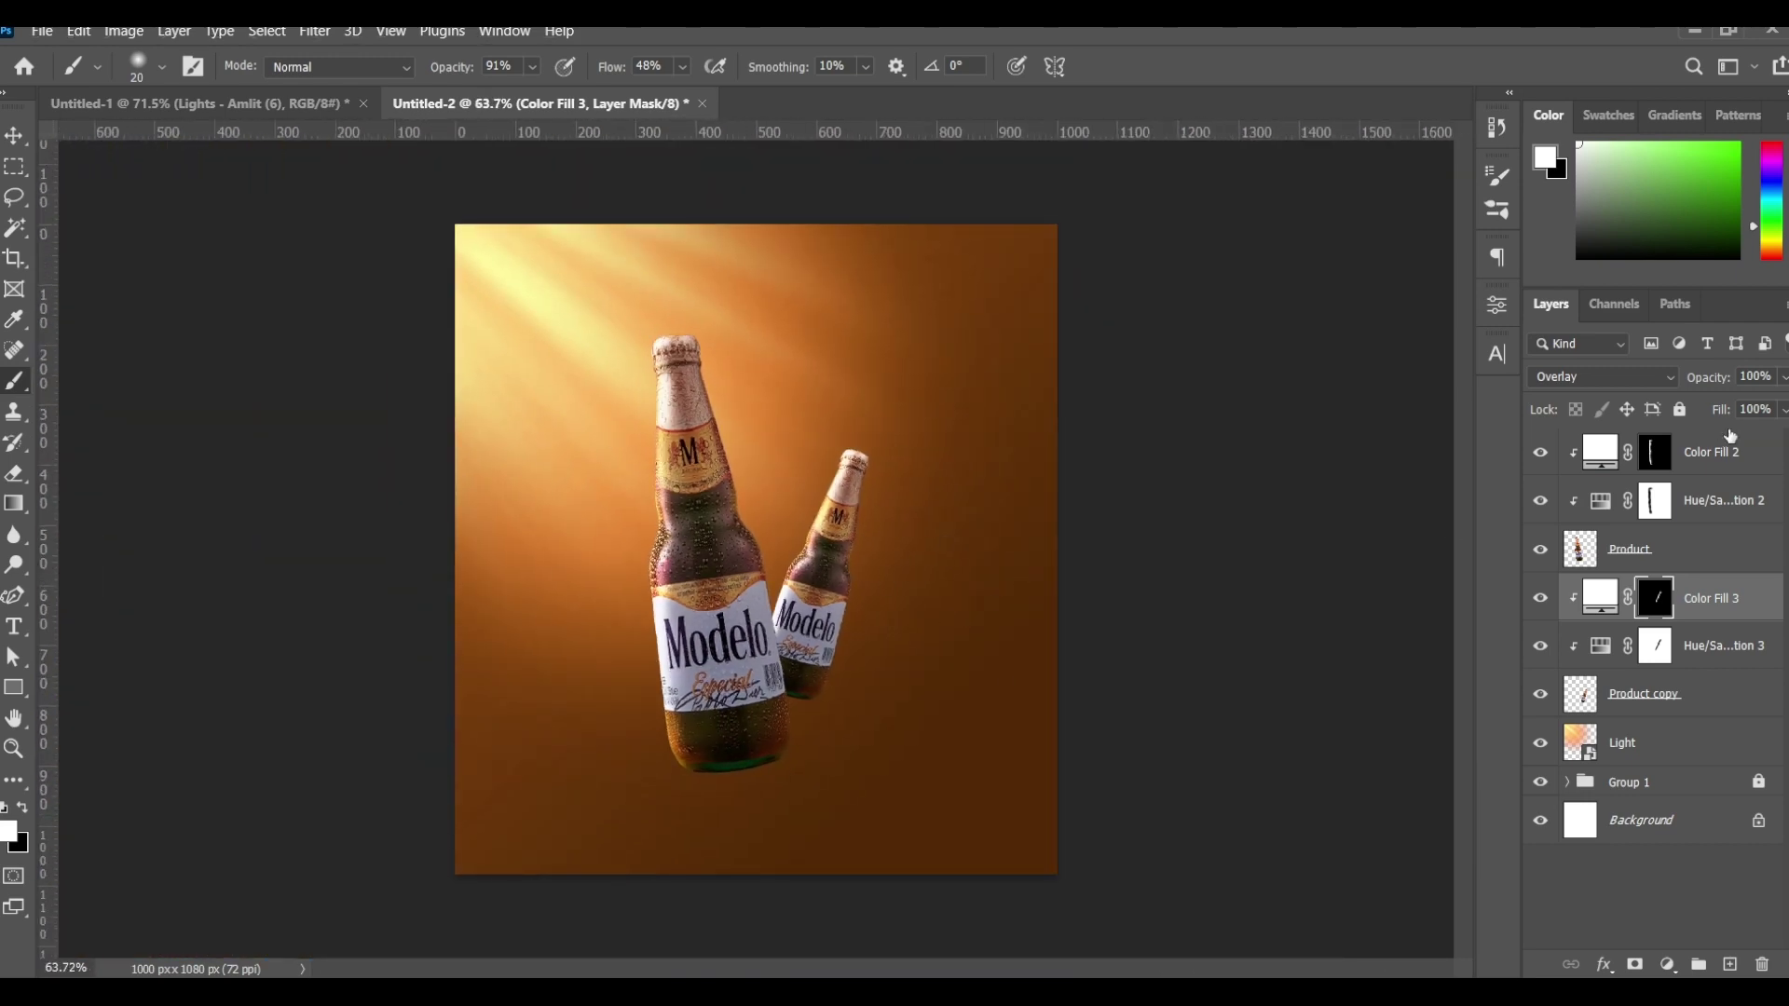
Step: Select Color Fill 2 through Product copy and group them into a folder named Product
left_click(1725, 461)
left_click(1682, 704, "shift")
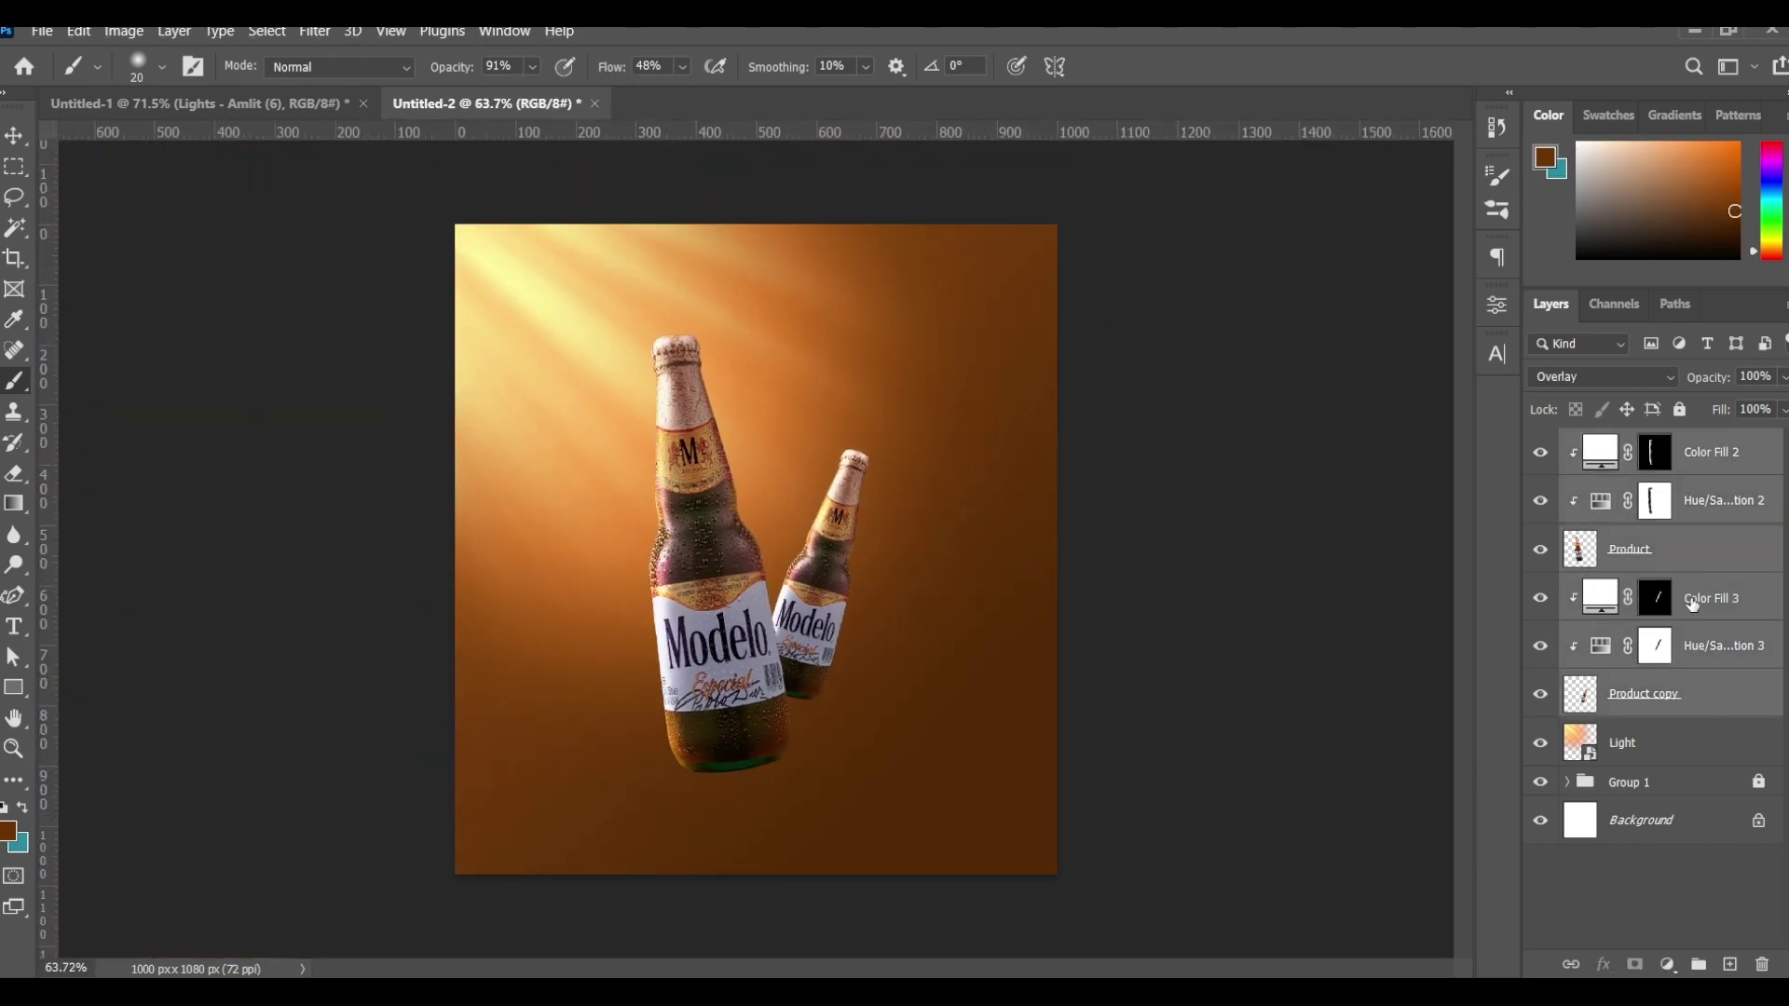
key("ctrl+g")
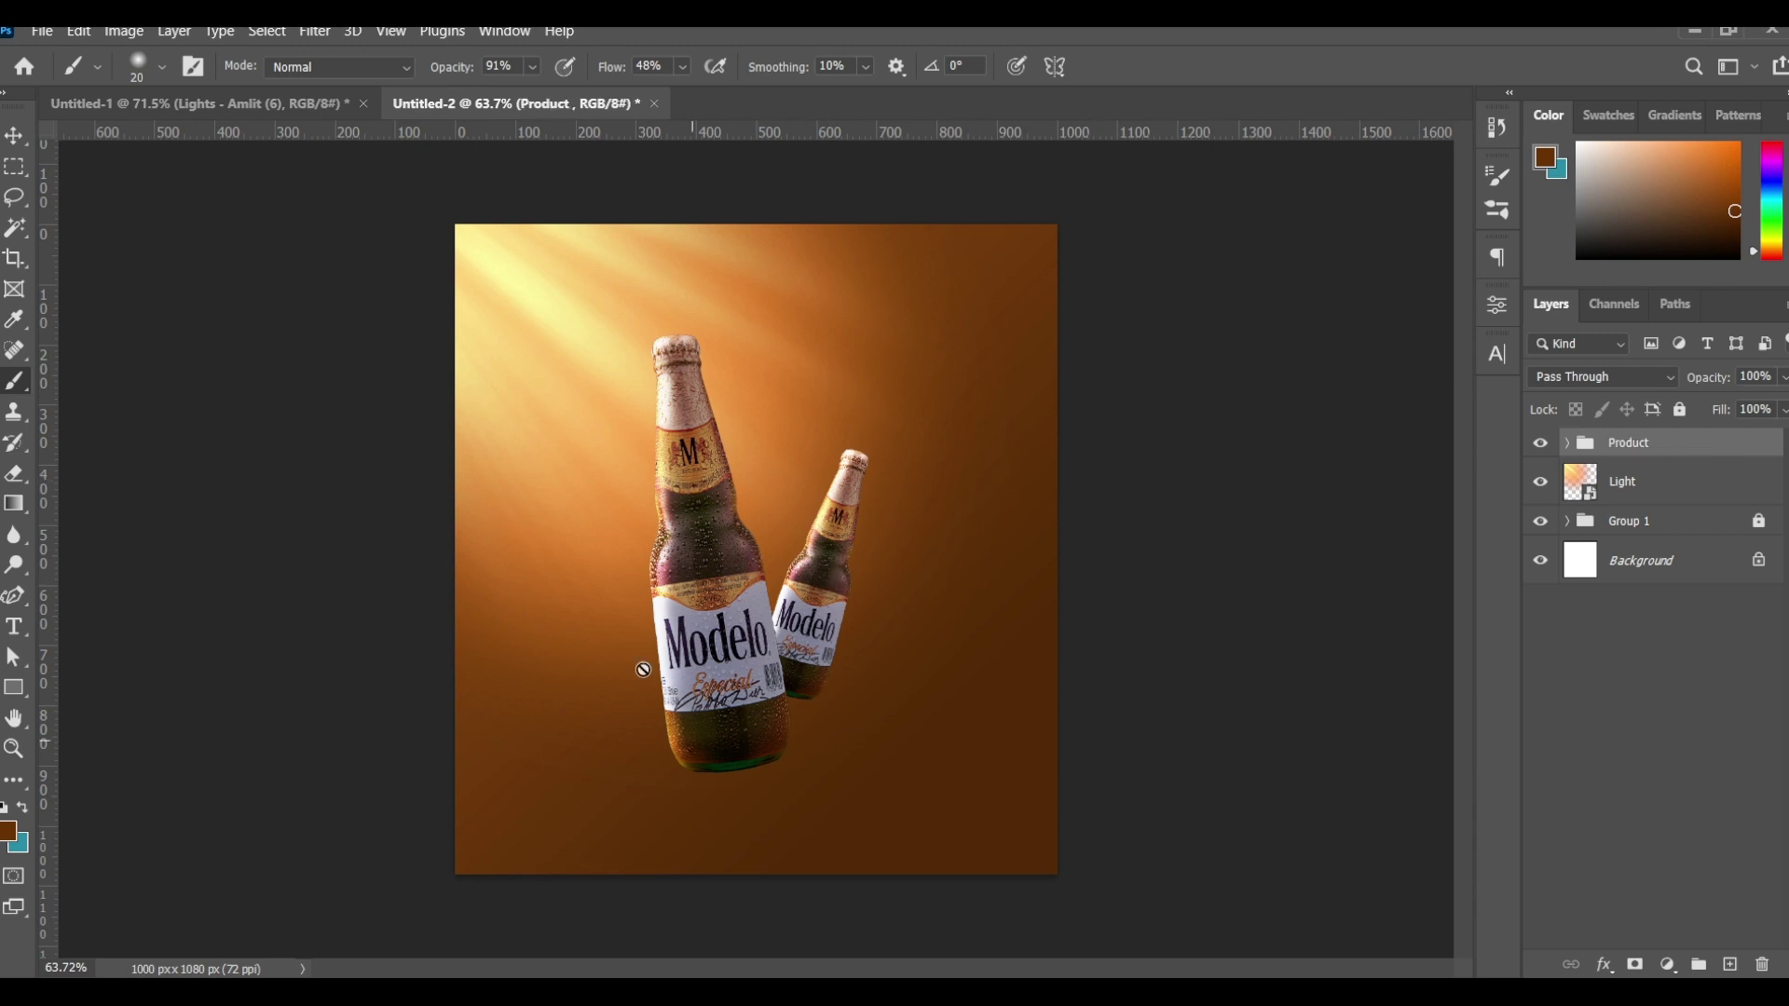
scroll(773, 537, "up", 1)
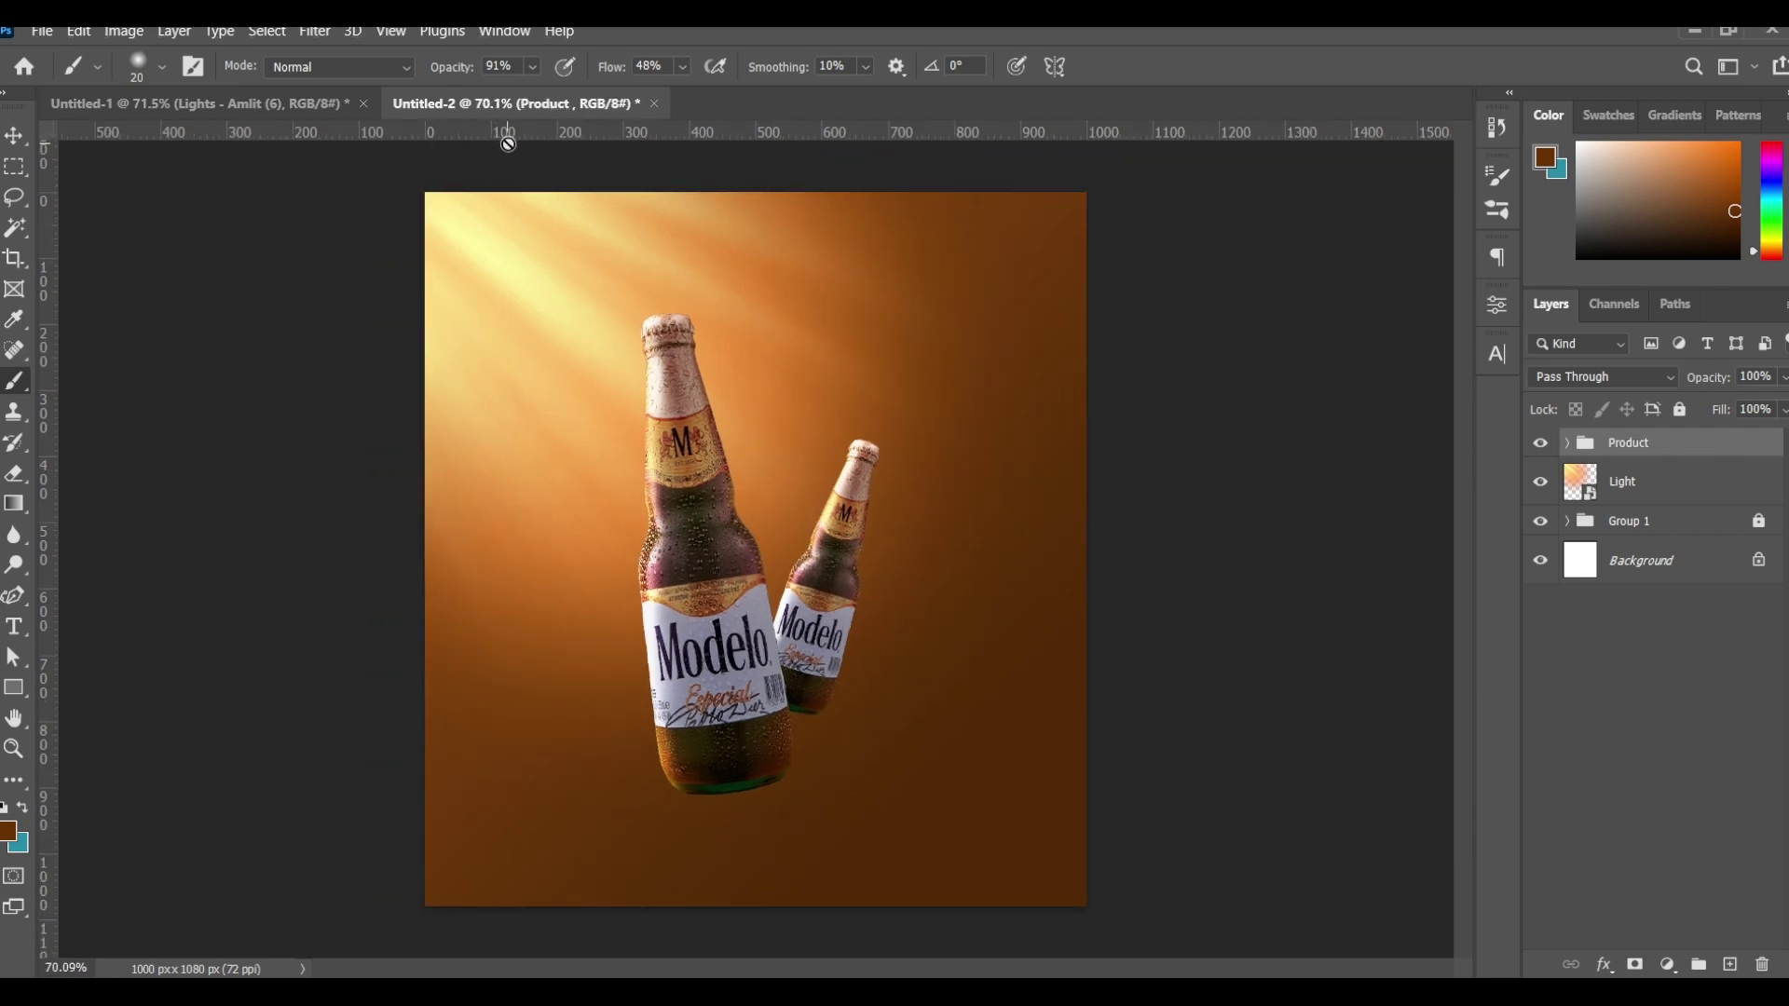
Step: Copy the Water_1 splash from Untitled-1 into Untitled-2, beneath the Product group
left_click(263, 101)
left_click(15, 137)
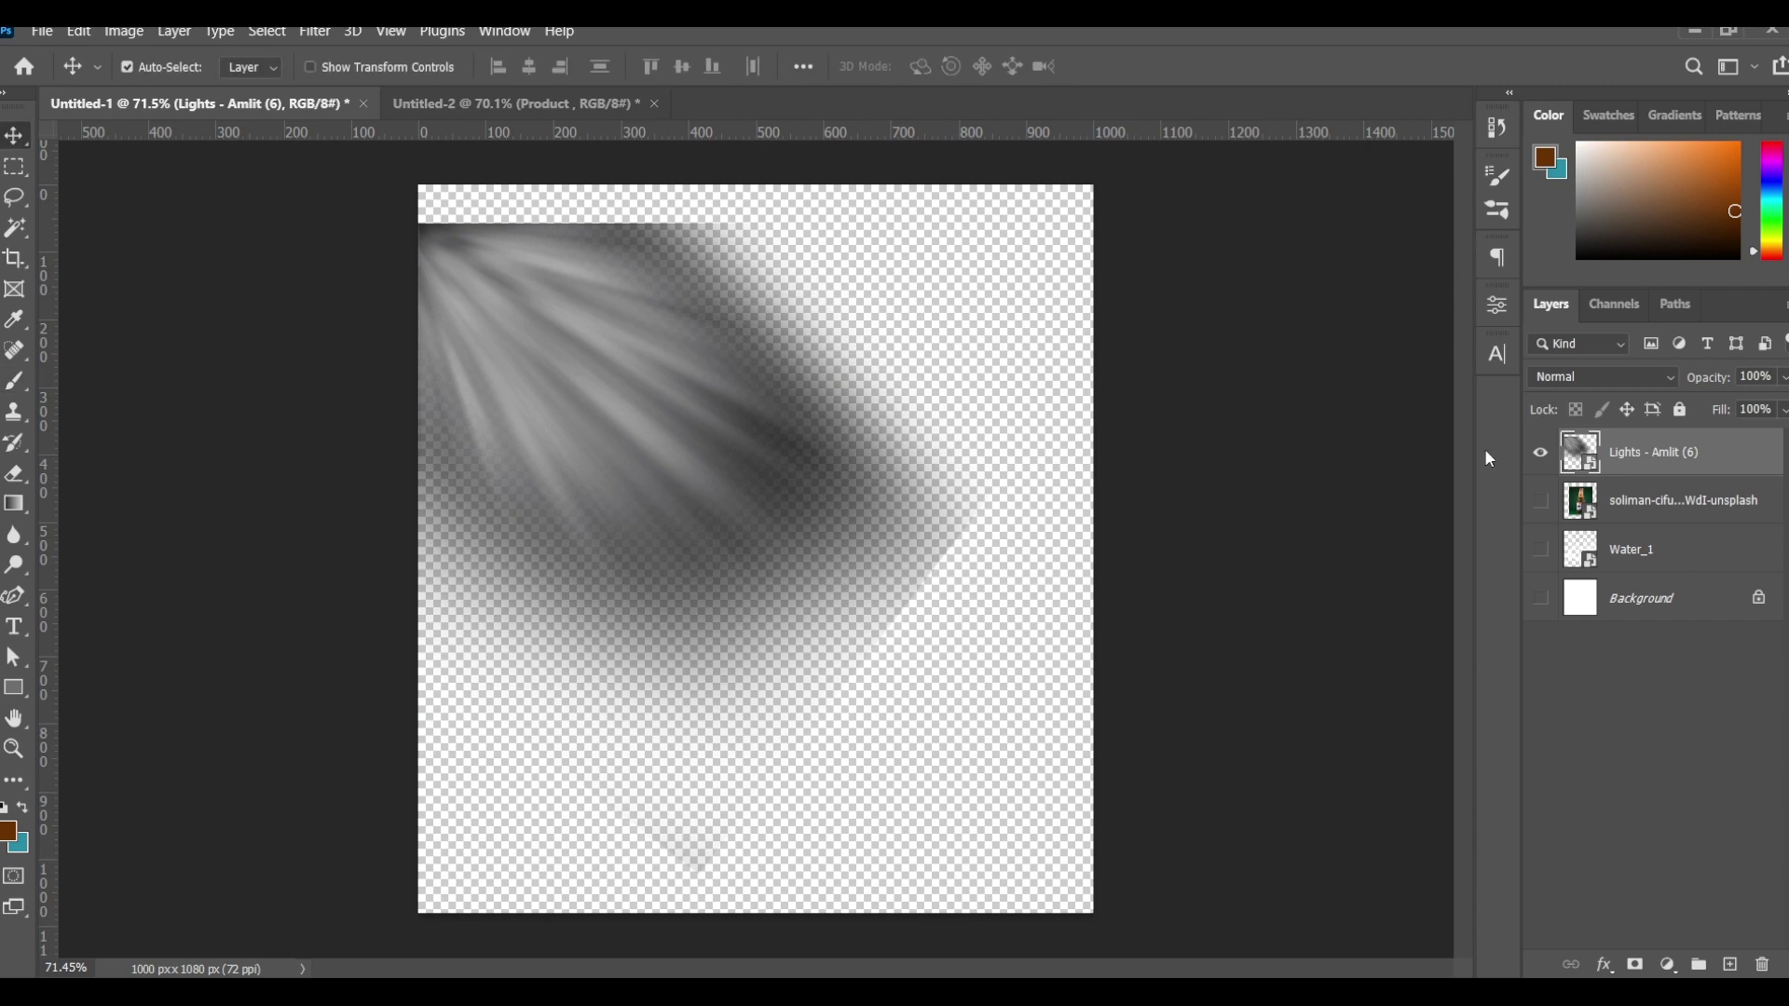
left_click(1542, 453)
left_click(1541, 549)
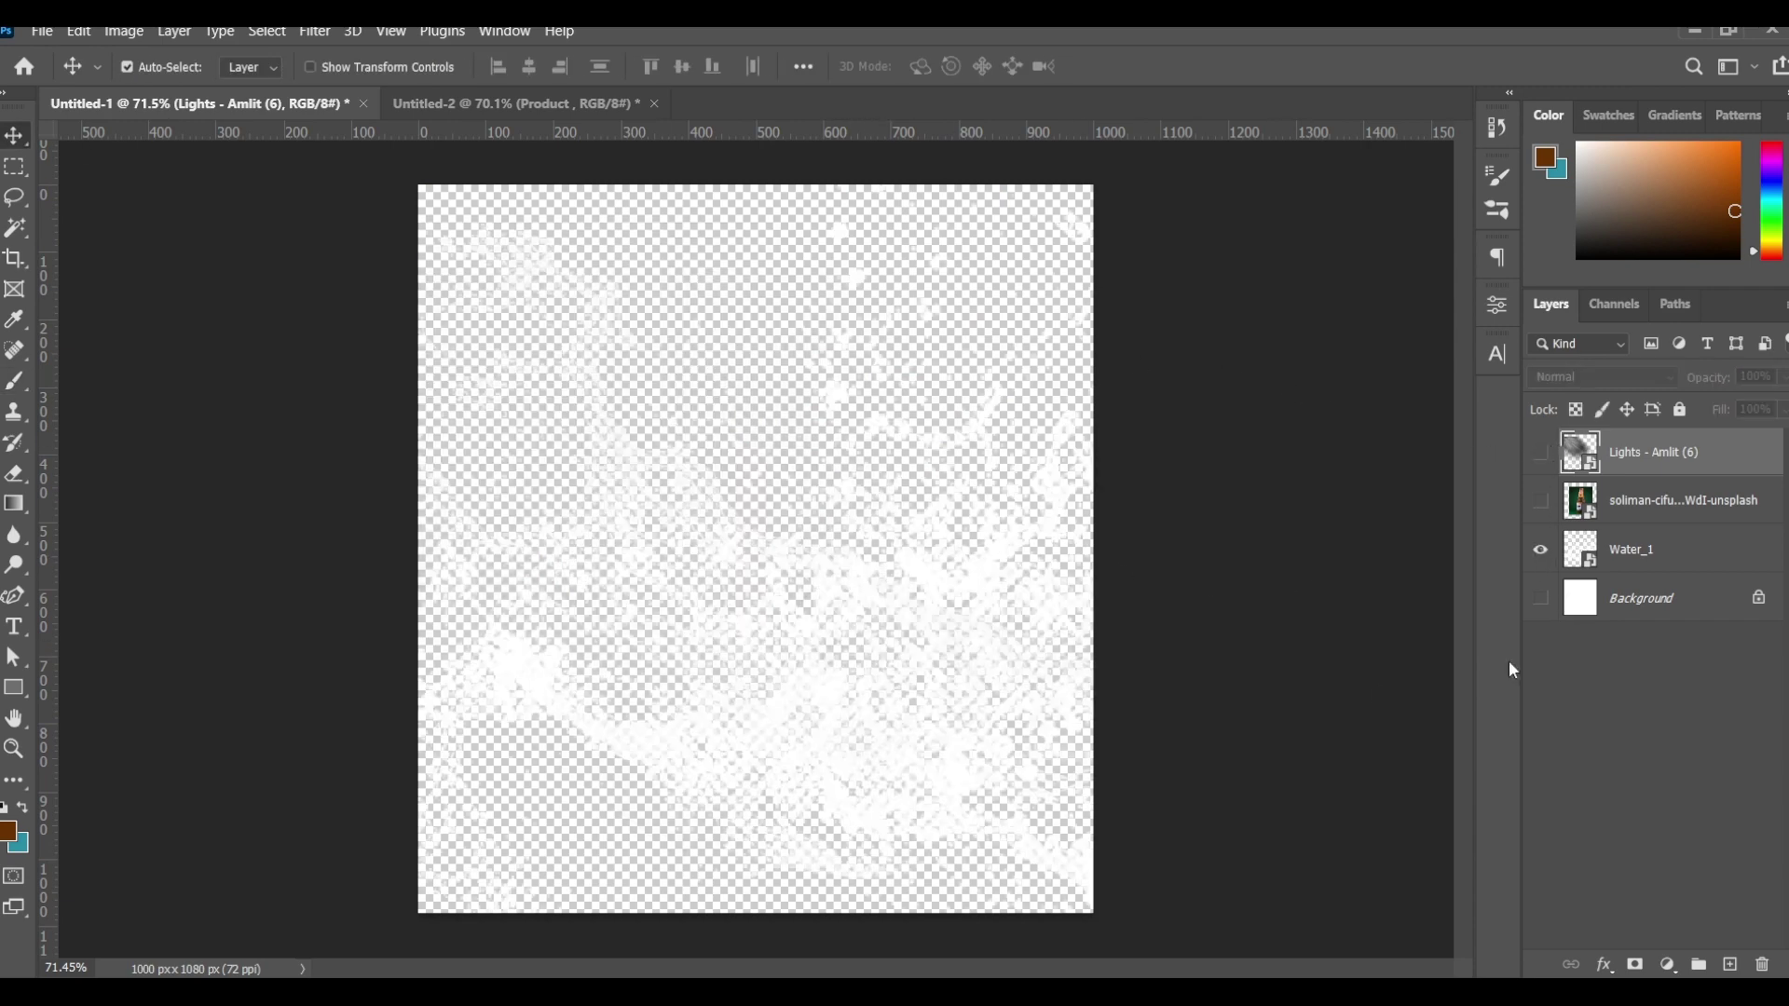
left_click_drag(1630, 549, 839, 652)
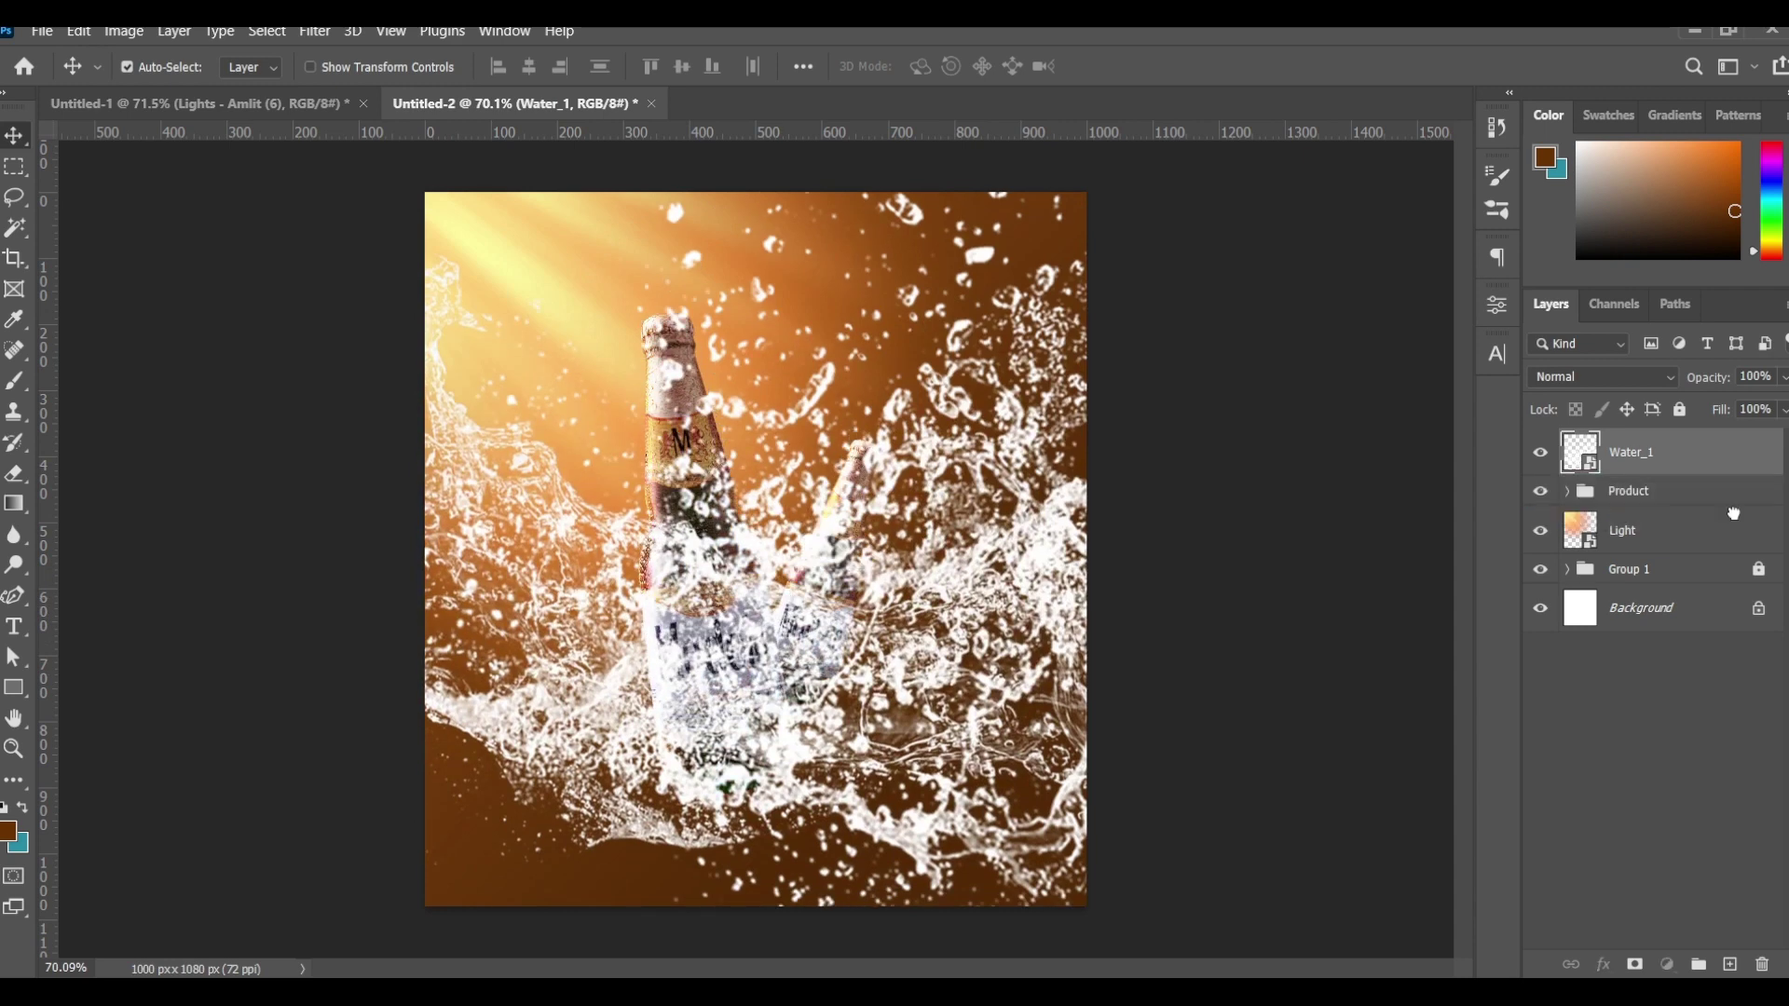
left_click_drag(1734, 514, 1734, 515)
Step: Scale the splash to about 43%, stretch its corners and move it lower
key("ctrl+t")
key("ctrl+0")
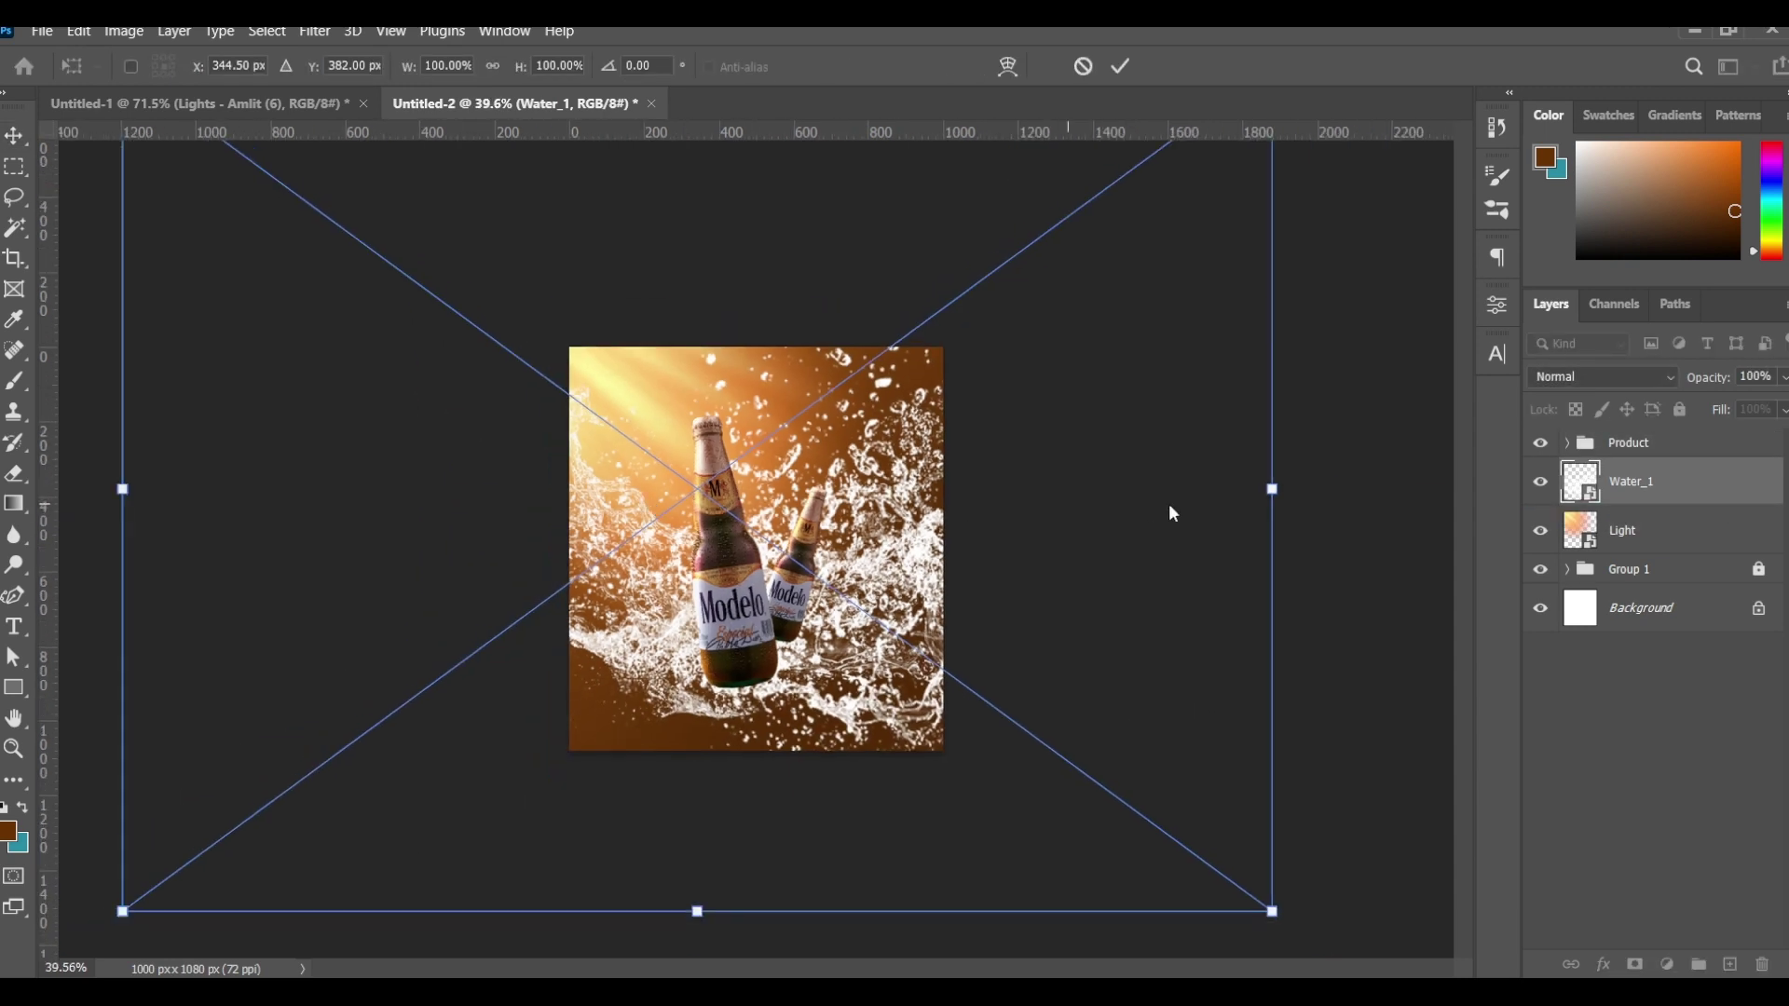
left_click_drag(1275, 494, 991, 527)
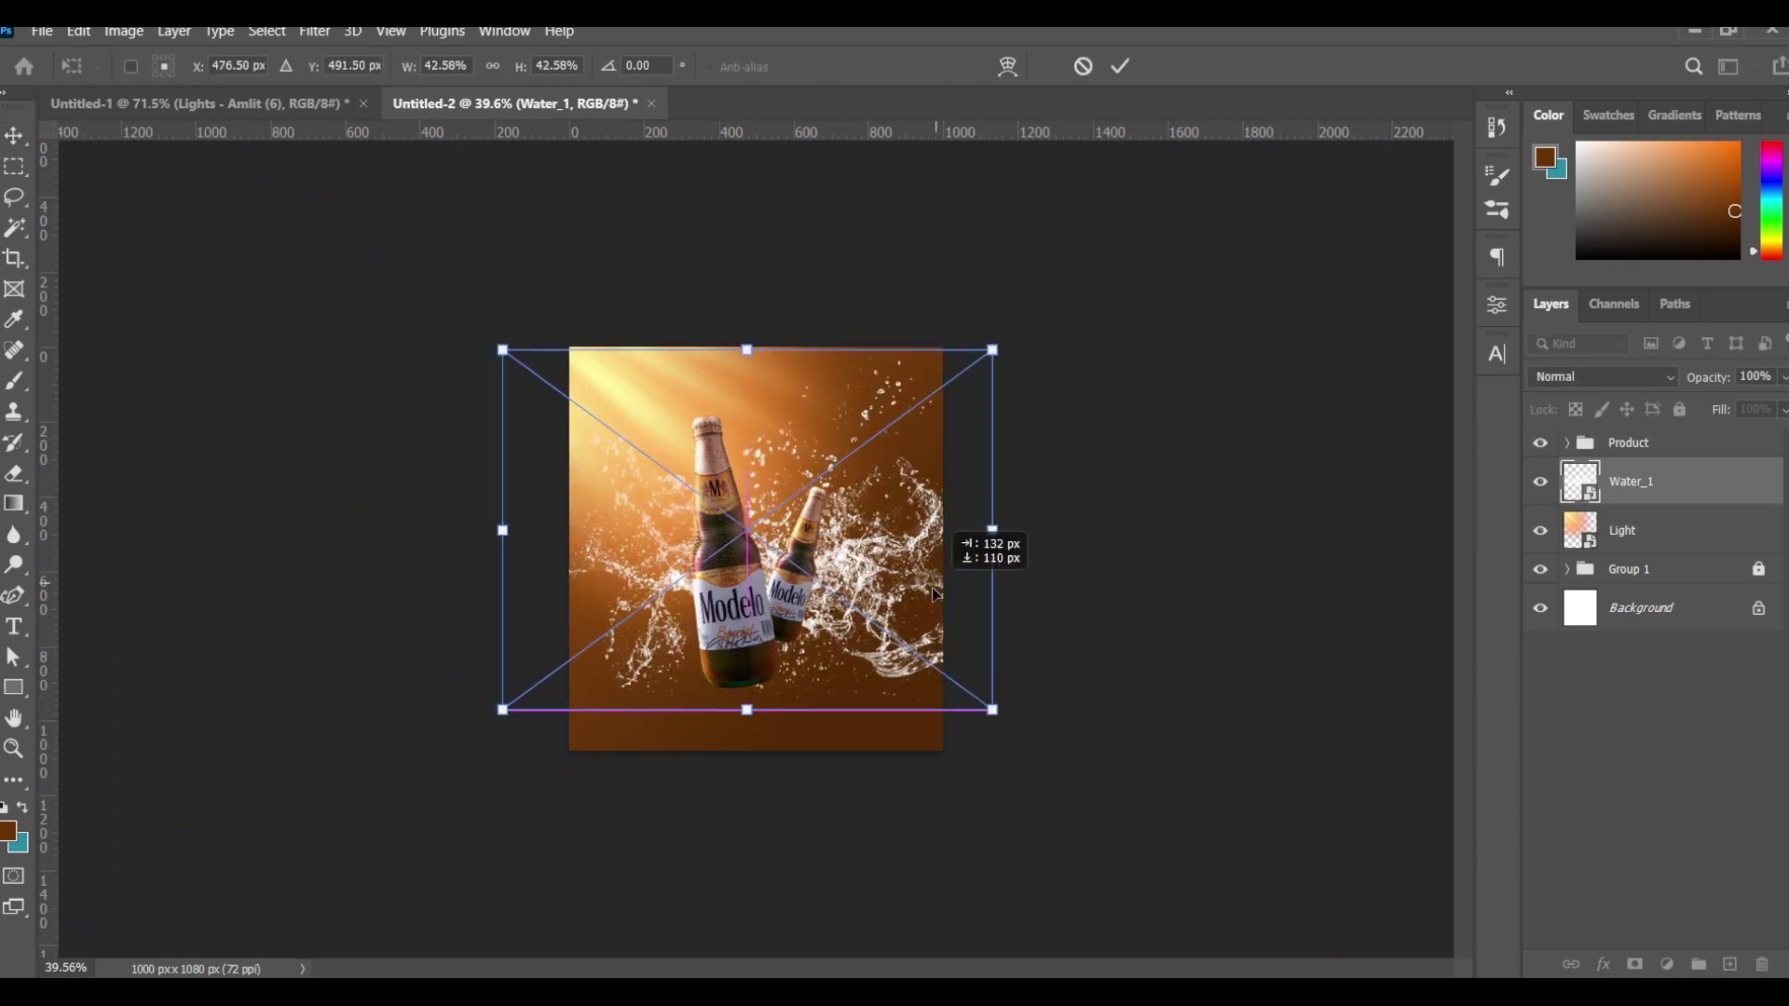
key("ctrl+0")
key("ctrl+0")
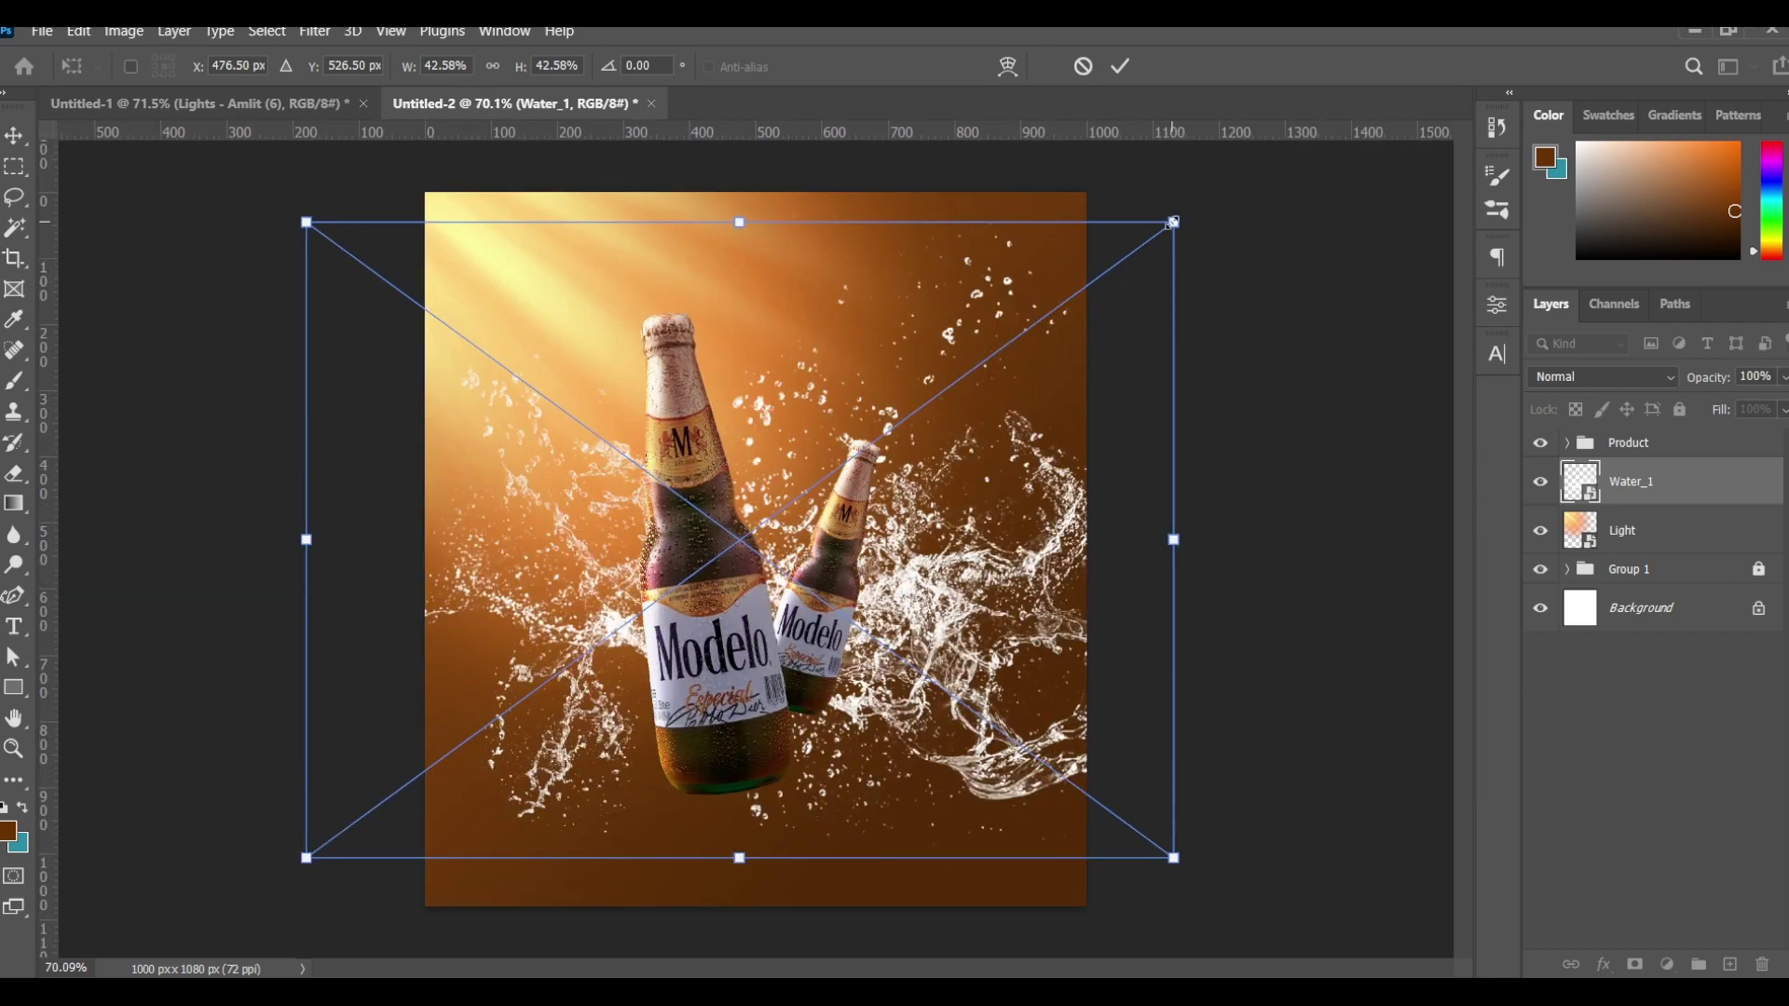
left_click_drag(1174, 223, 1103, 294)
left_click_drag(1173, 857, 1121, 777)
mouse_move(1111, 535)
left_mouse_down()
mouse_move(1132, 507)
mouse_move(1090, 468)
left_mouse_up()
left_click_drag(1089, 323, 1110, 307)
left_click_drag(1081, 465, 1088, 480)
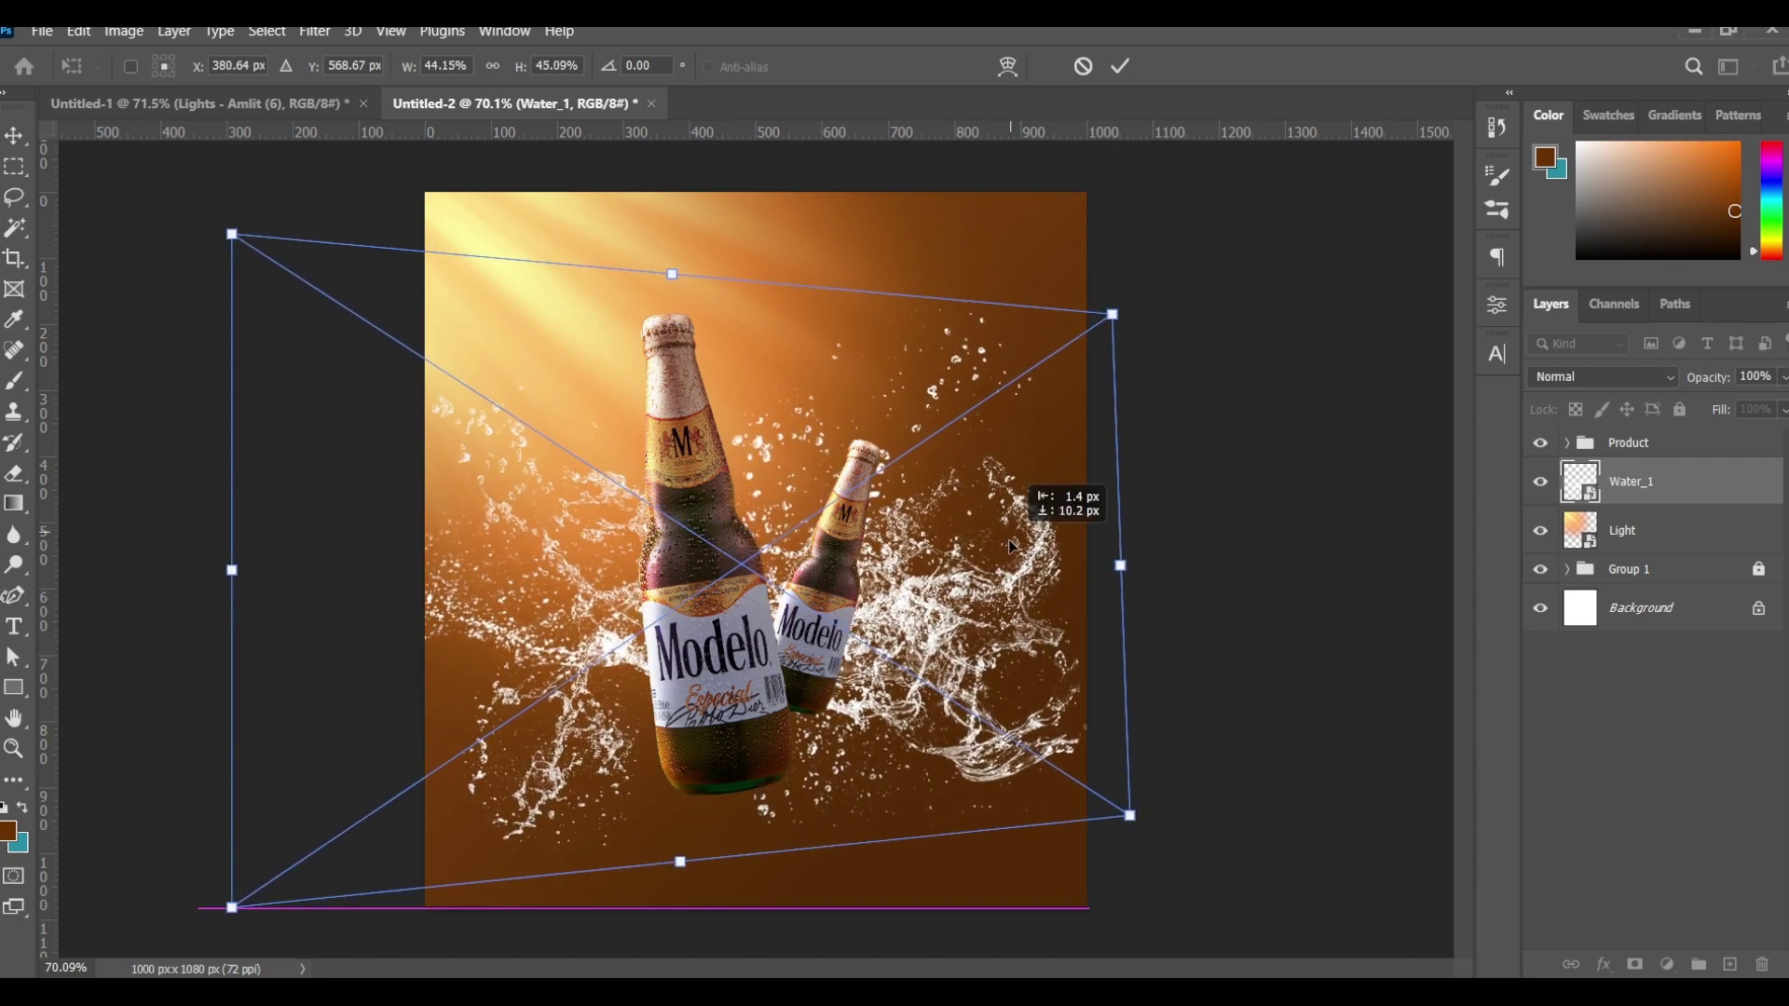
left_click_drag(1109, 323, 1150, 306)
left_click_drag(1082, 545, 1084, 557)
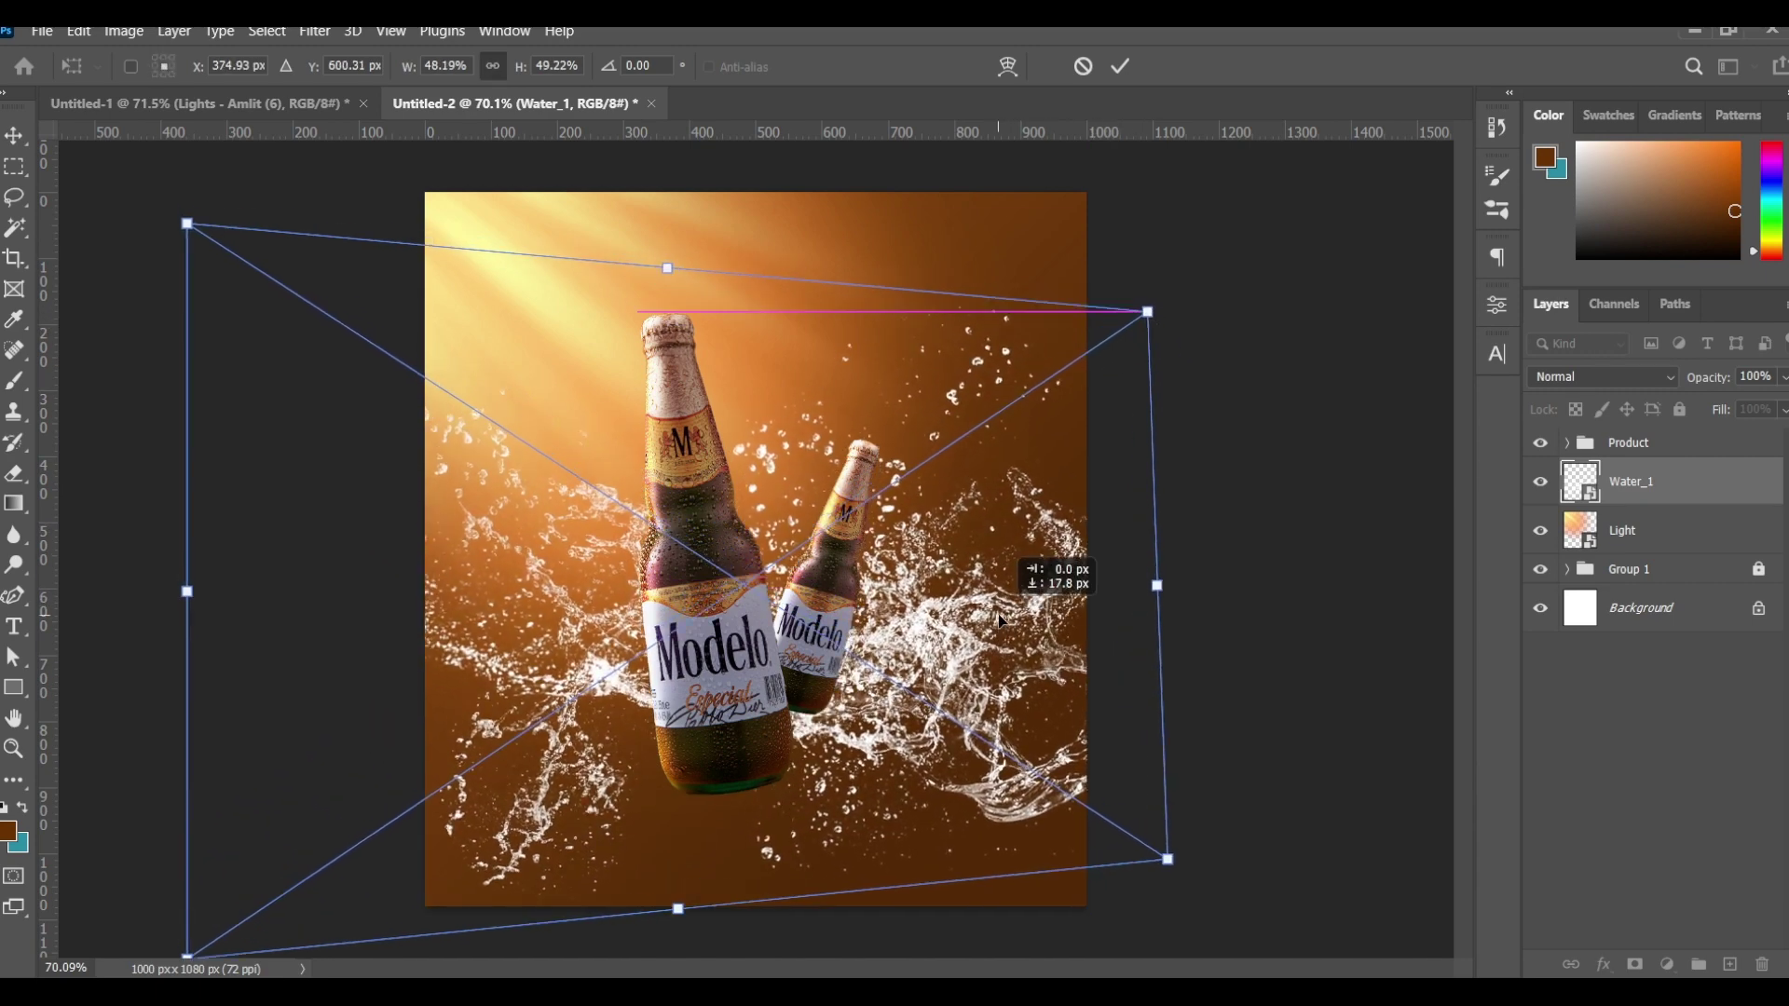
Step: Shift the splash left, tilt it slightly clockwise, commit the transform and select Product
scroll(851, 657, "down", 1)
left_click_drag(910, 617, 899, 618)
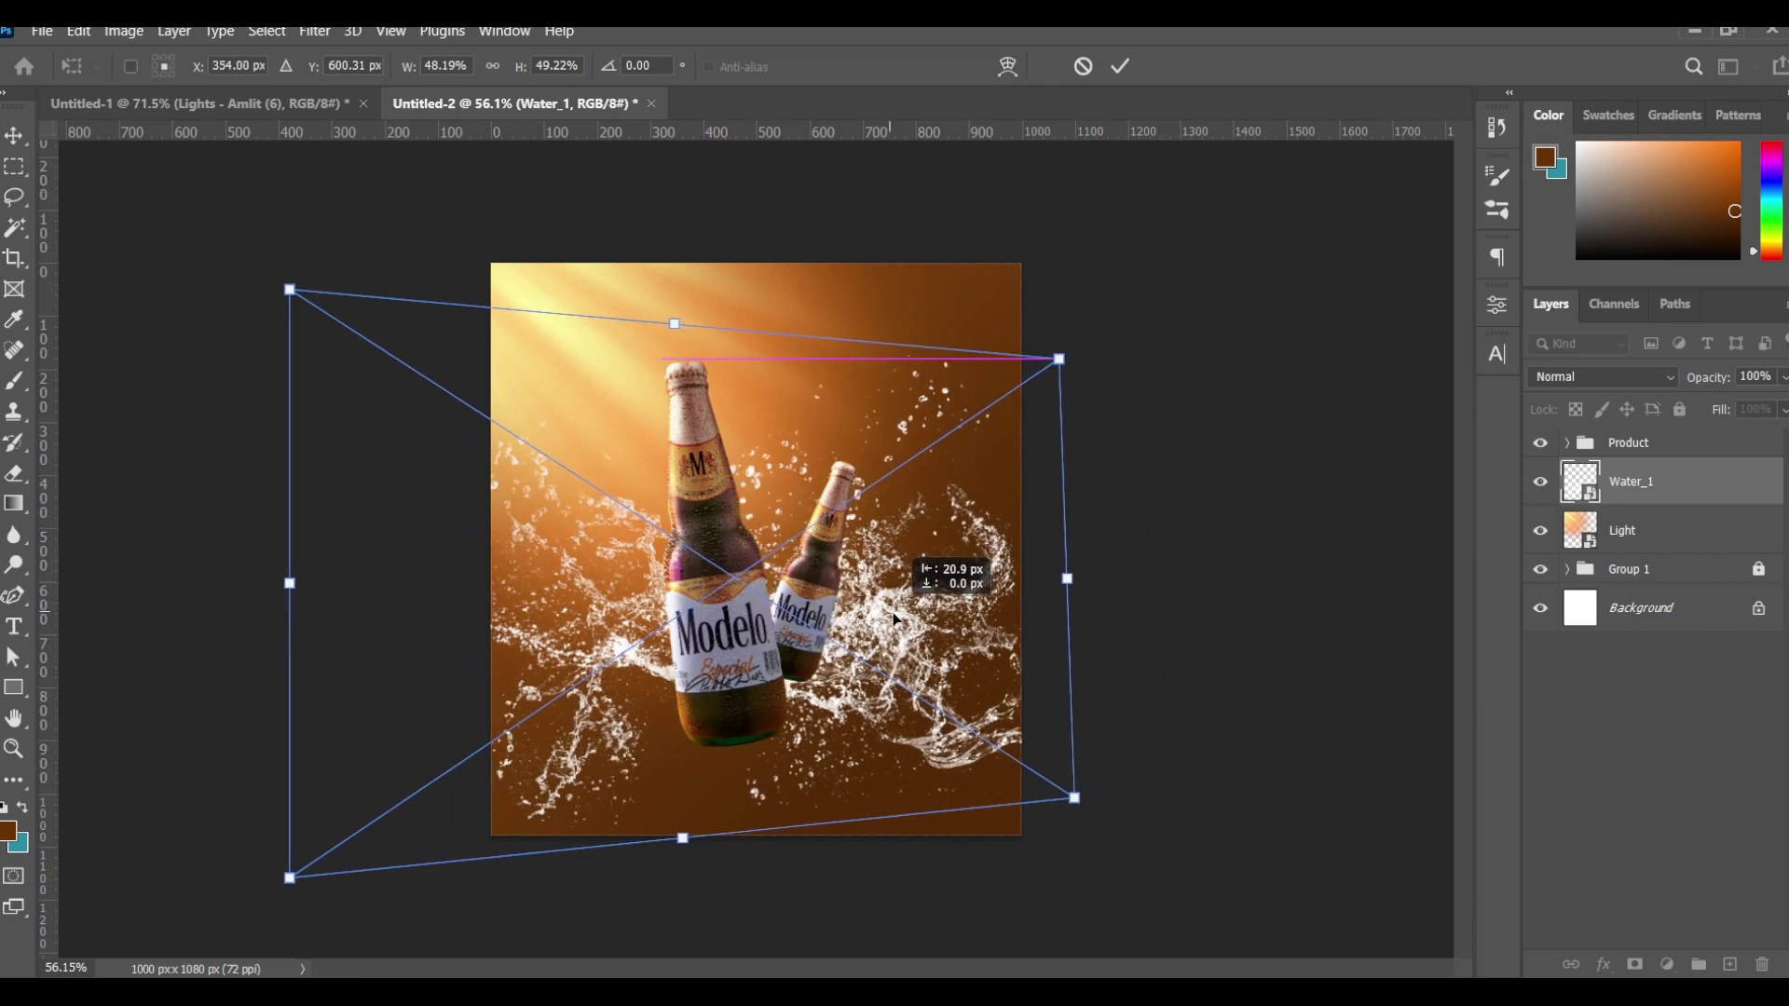
left_click_drag(1117, 564, 1114, 624)
left_click_drag(934, 596, 966, 618)
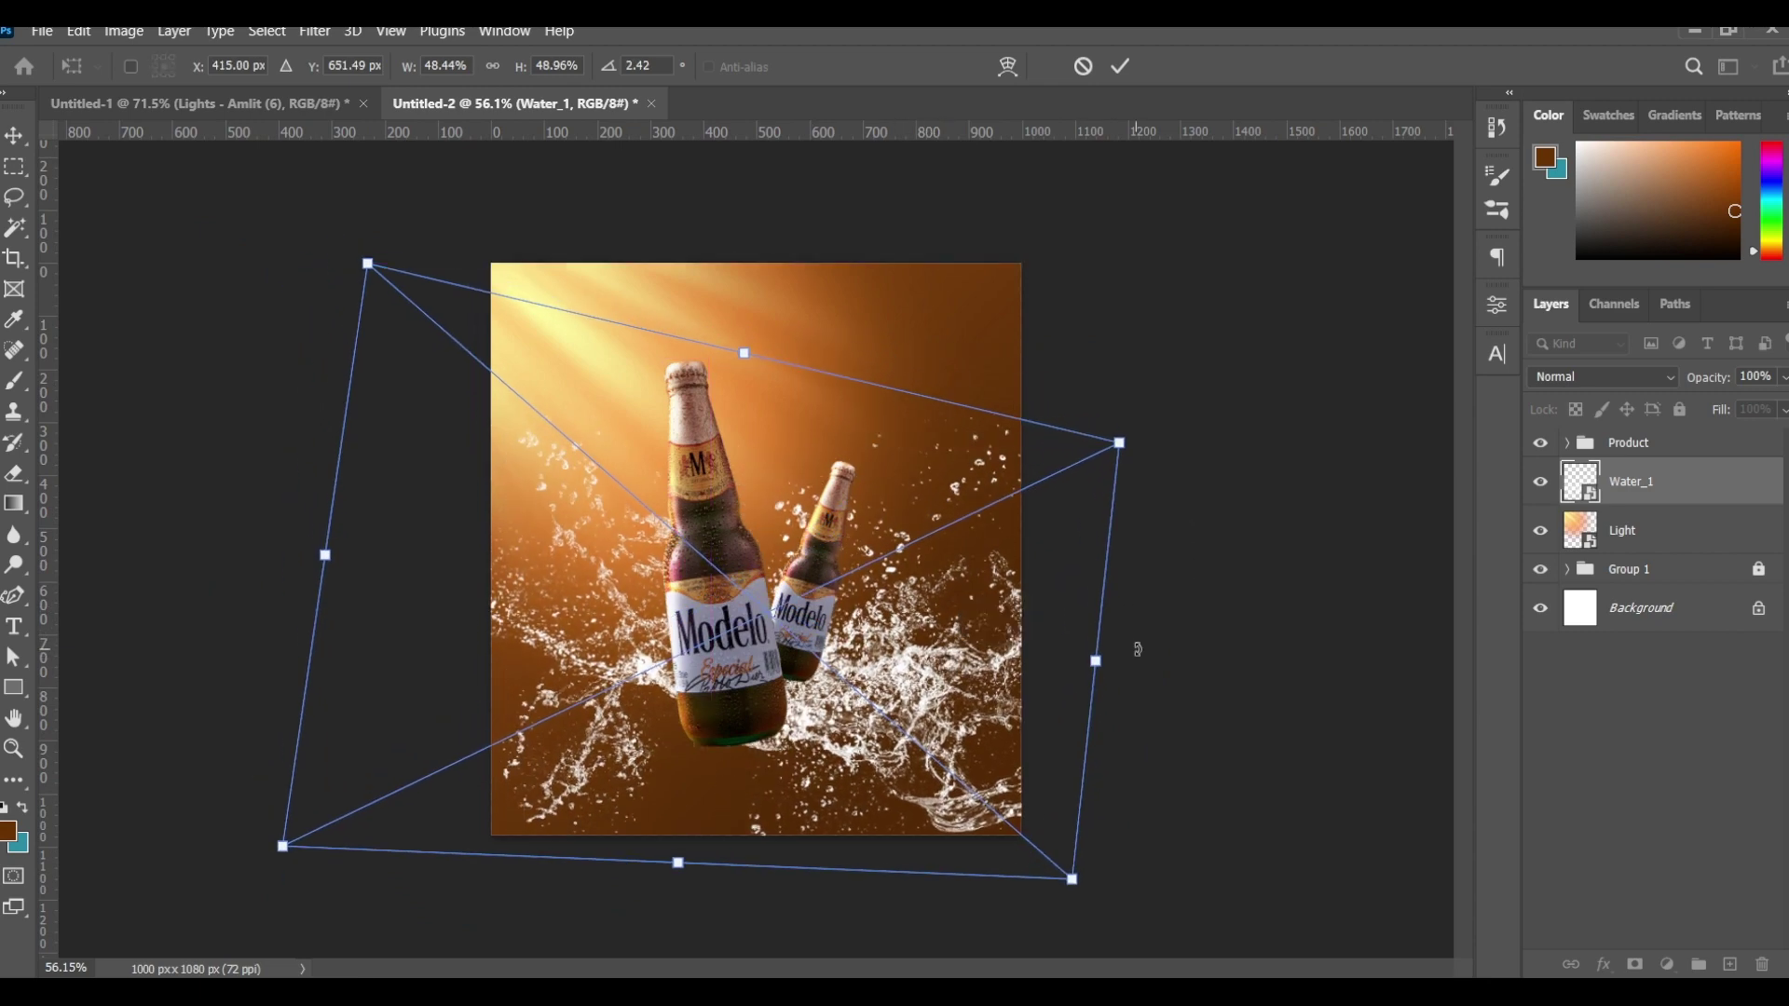
left_click_drag(1137, 639, 1138, 653)
left_click(1120, 66)
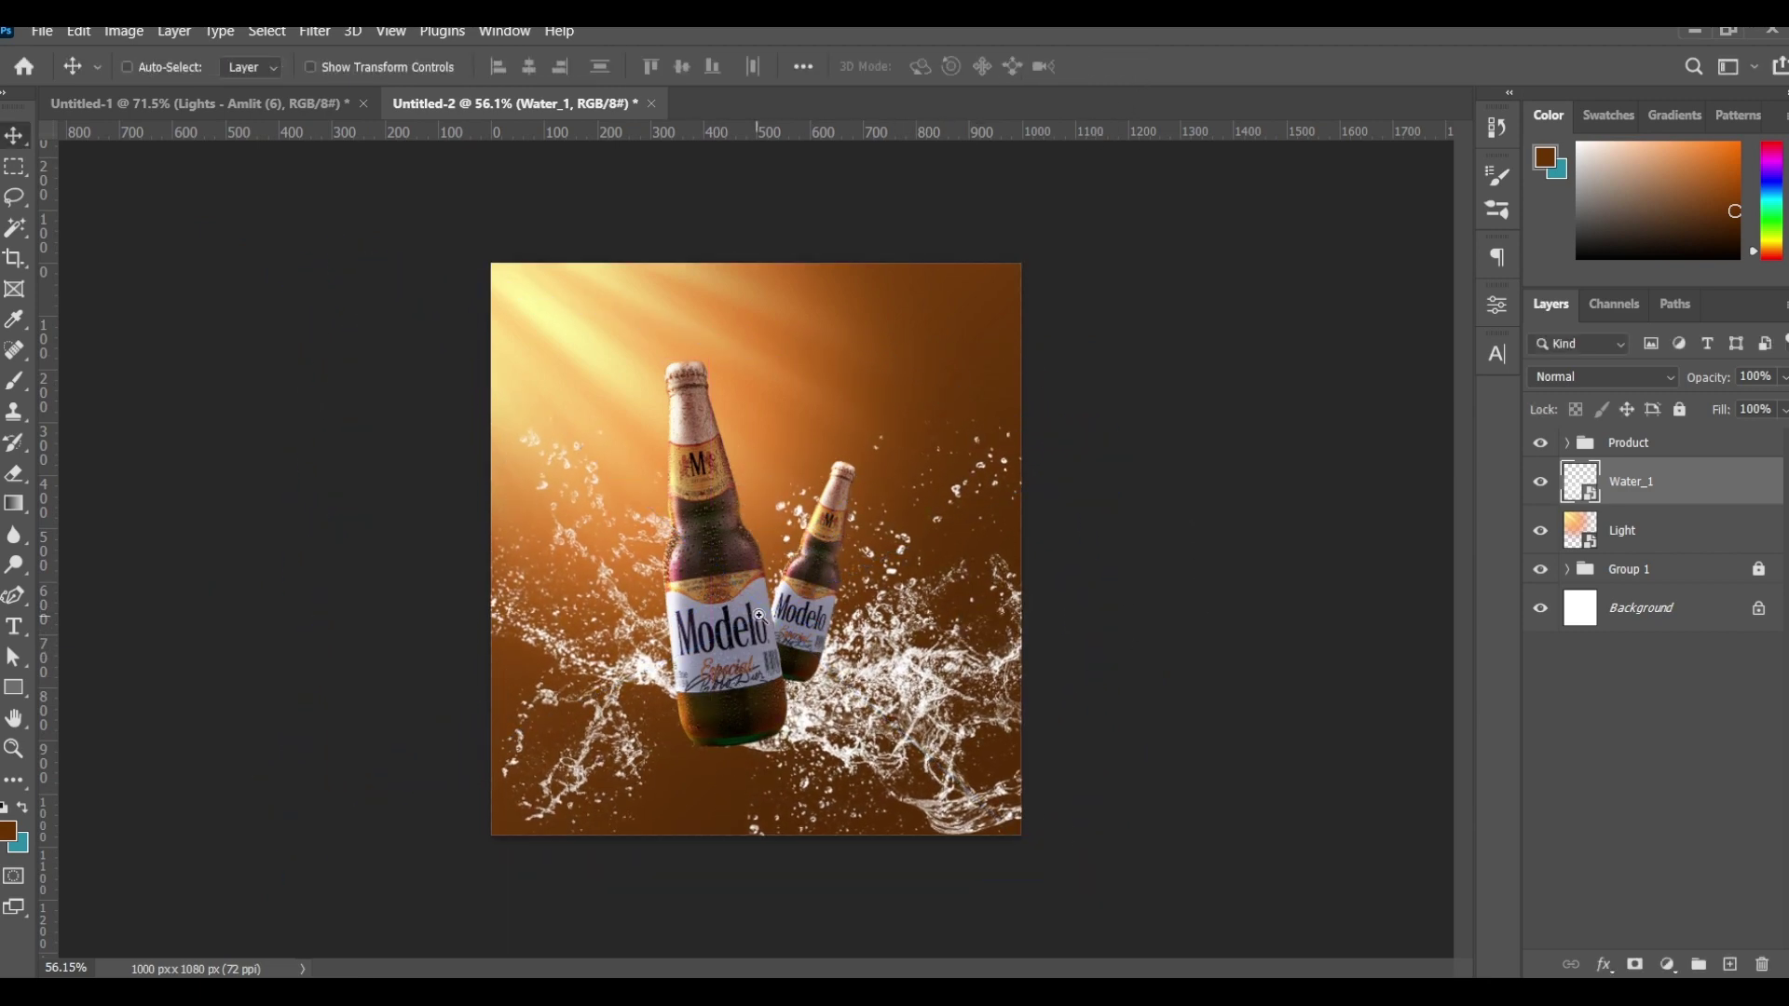
scroll(792, 596, "up", 2)
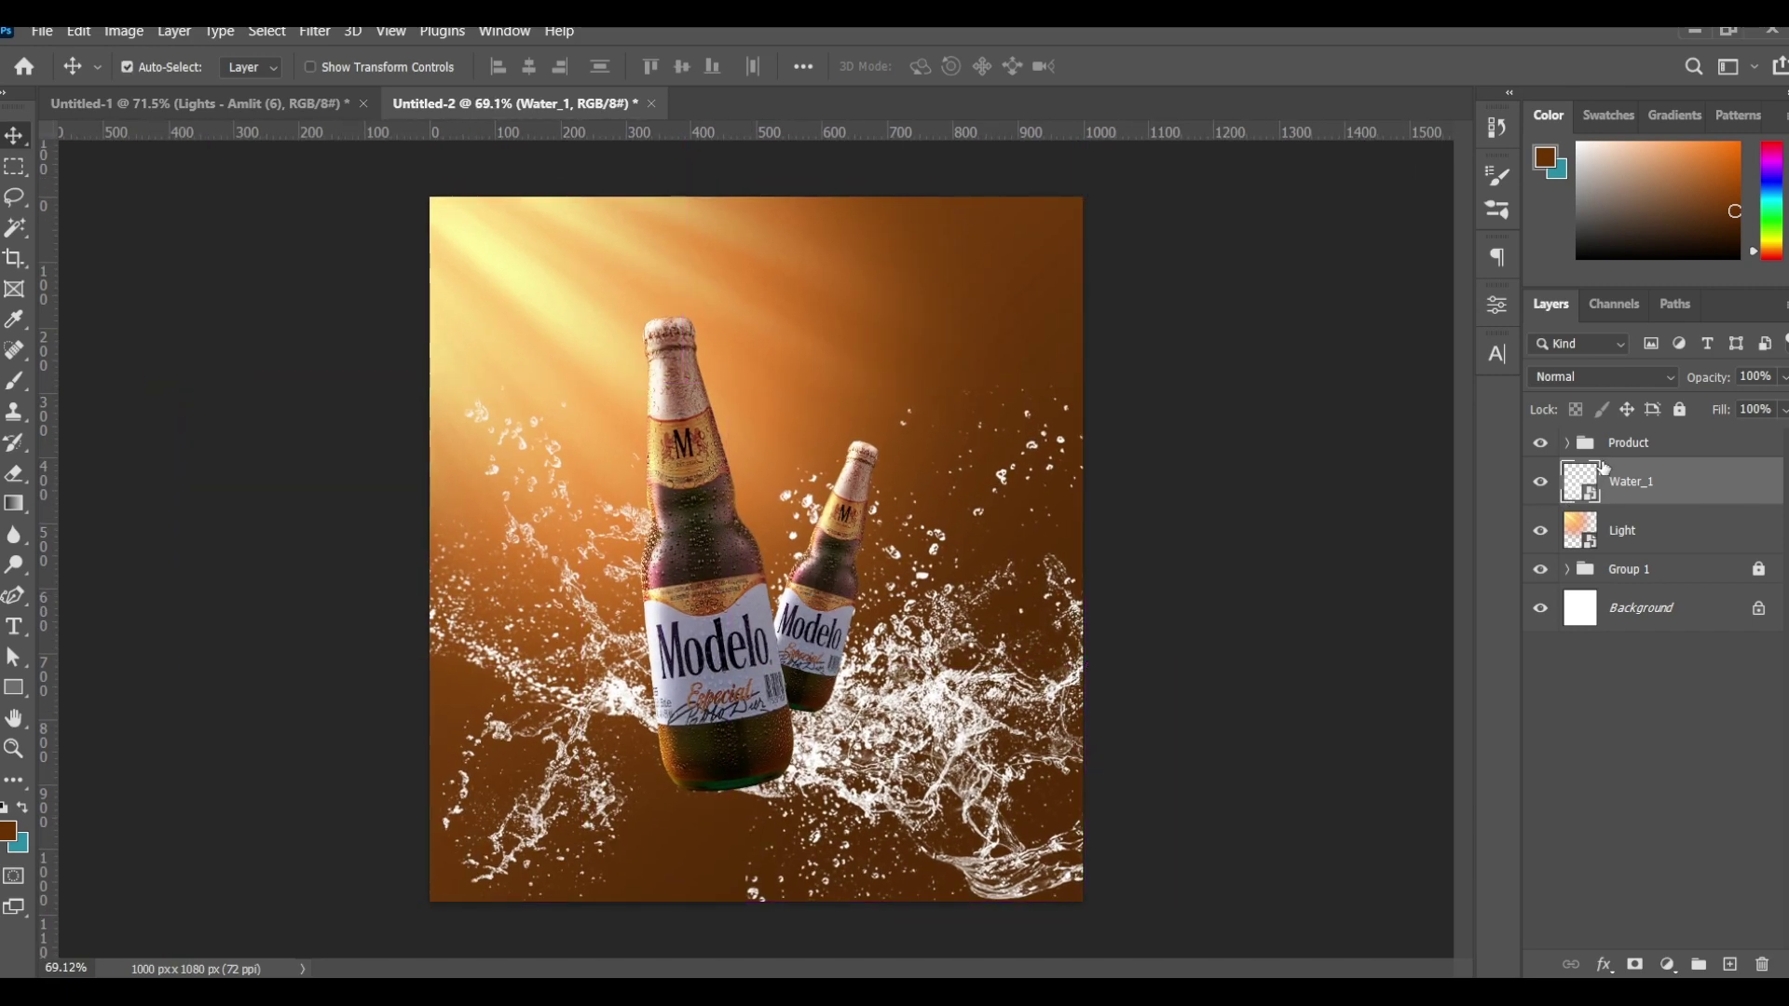
left_click(1659, 457)
Step: Paint an orange Linear Dodge (Add) streak on a new layer over the large bottle, clipped to Product
left_click(1728, 962)
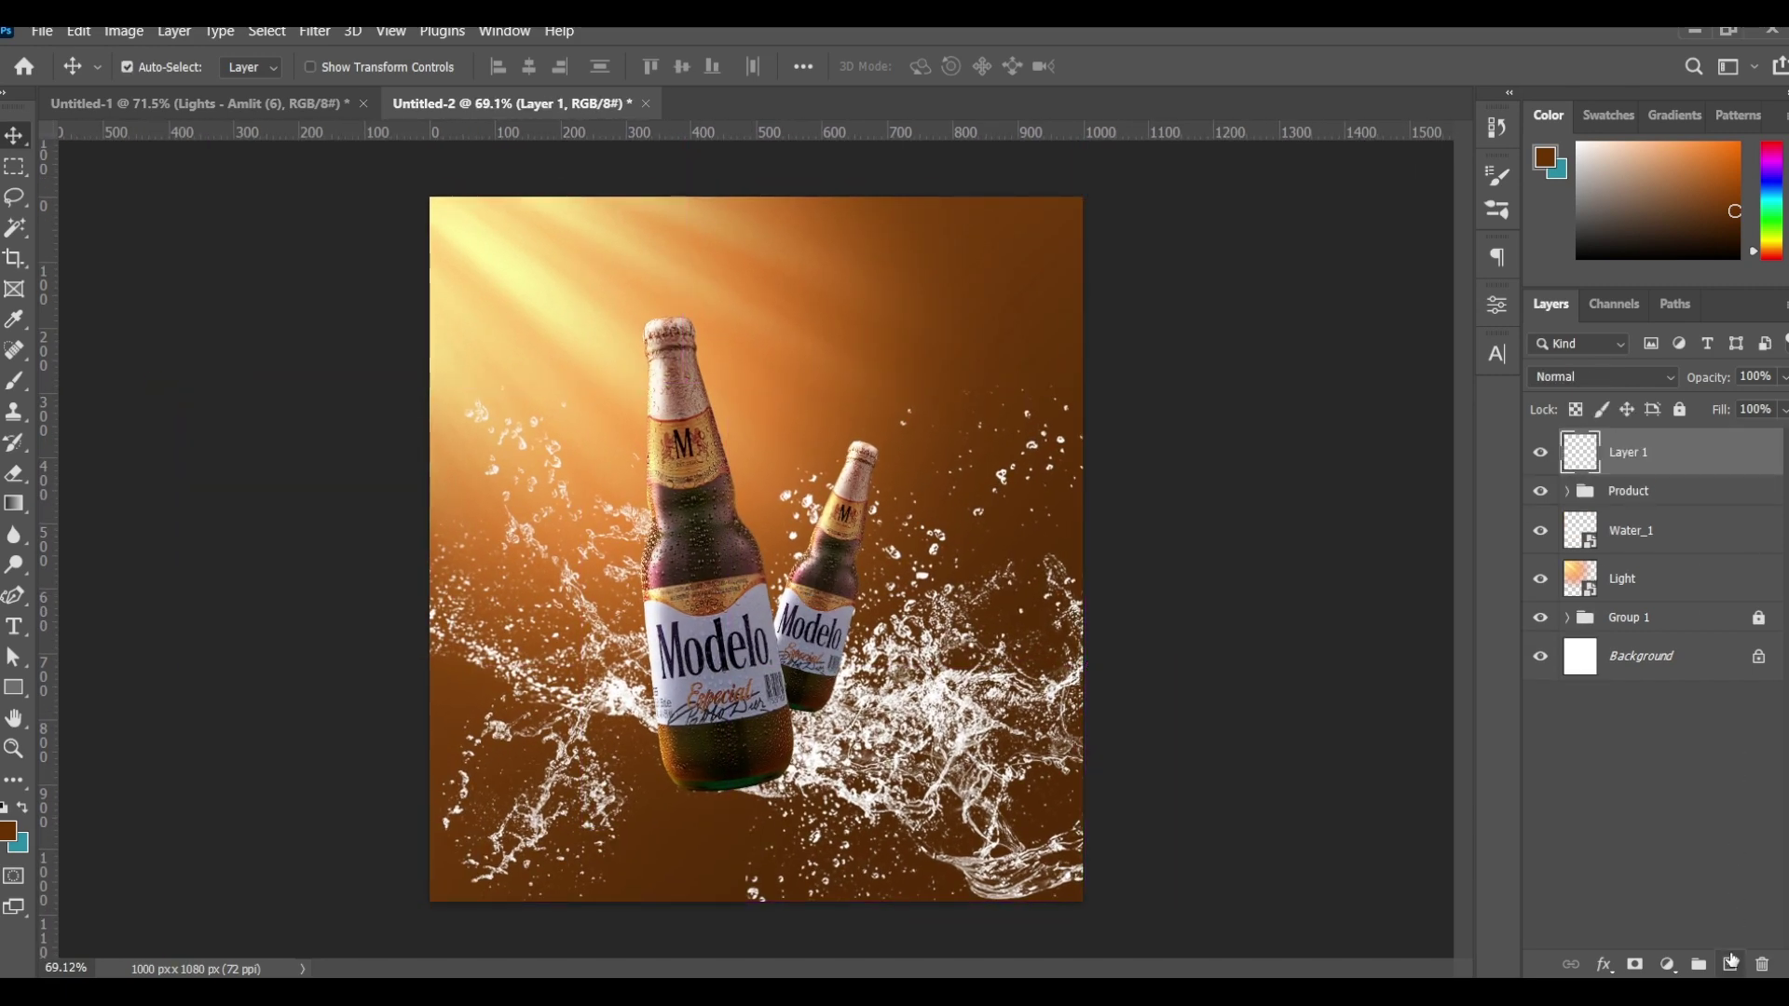
key("b")
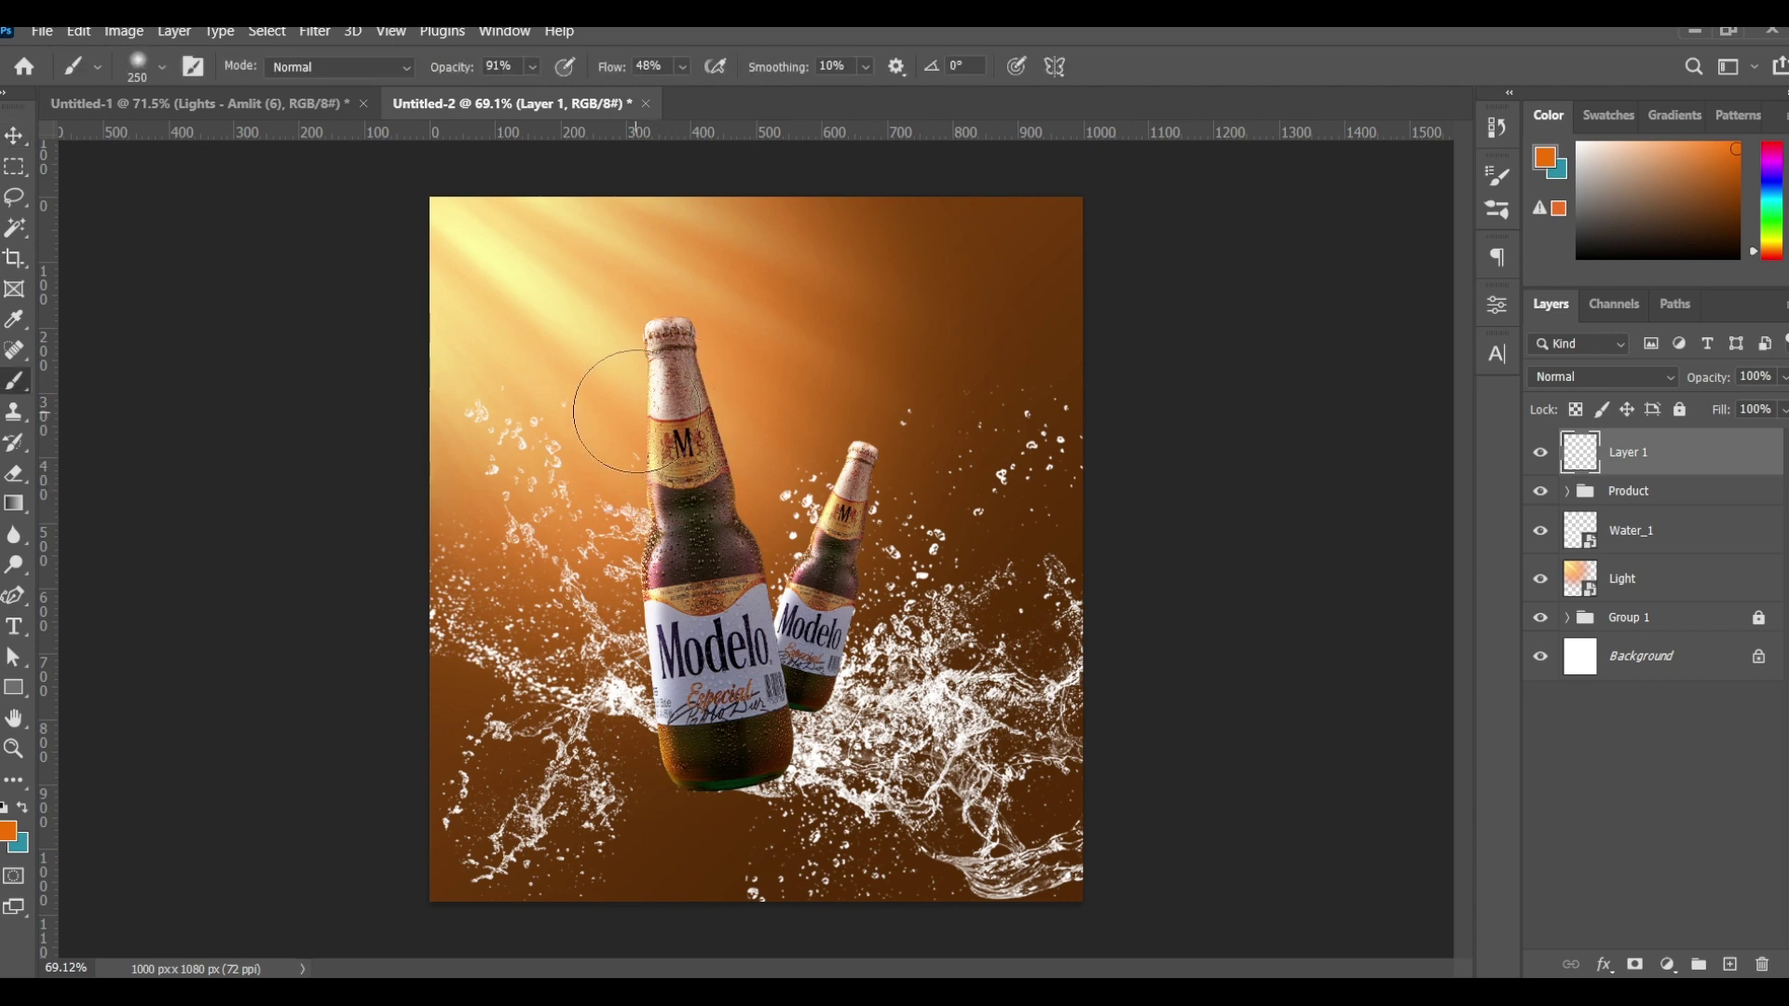
mouse_move(636, 410)
left_mouse_down()
mouse_move(597, 549)
mouse_move(624, 745)
mouse_move(621, 528)
left_mouse_up()
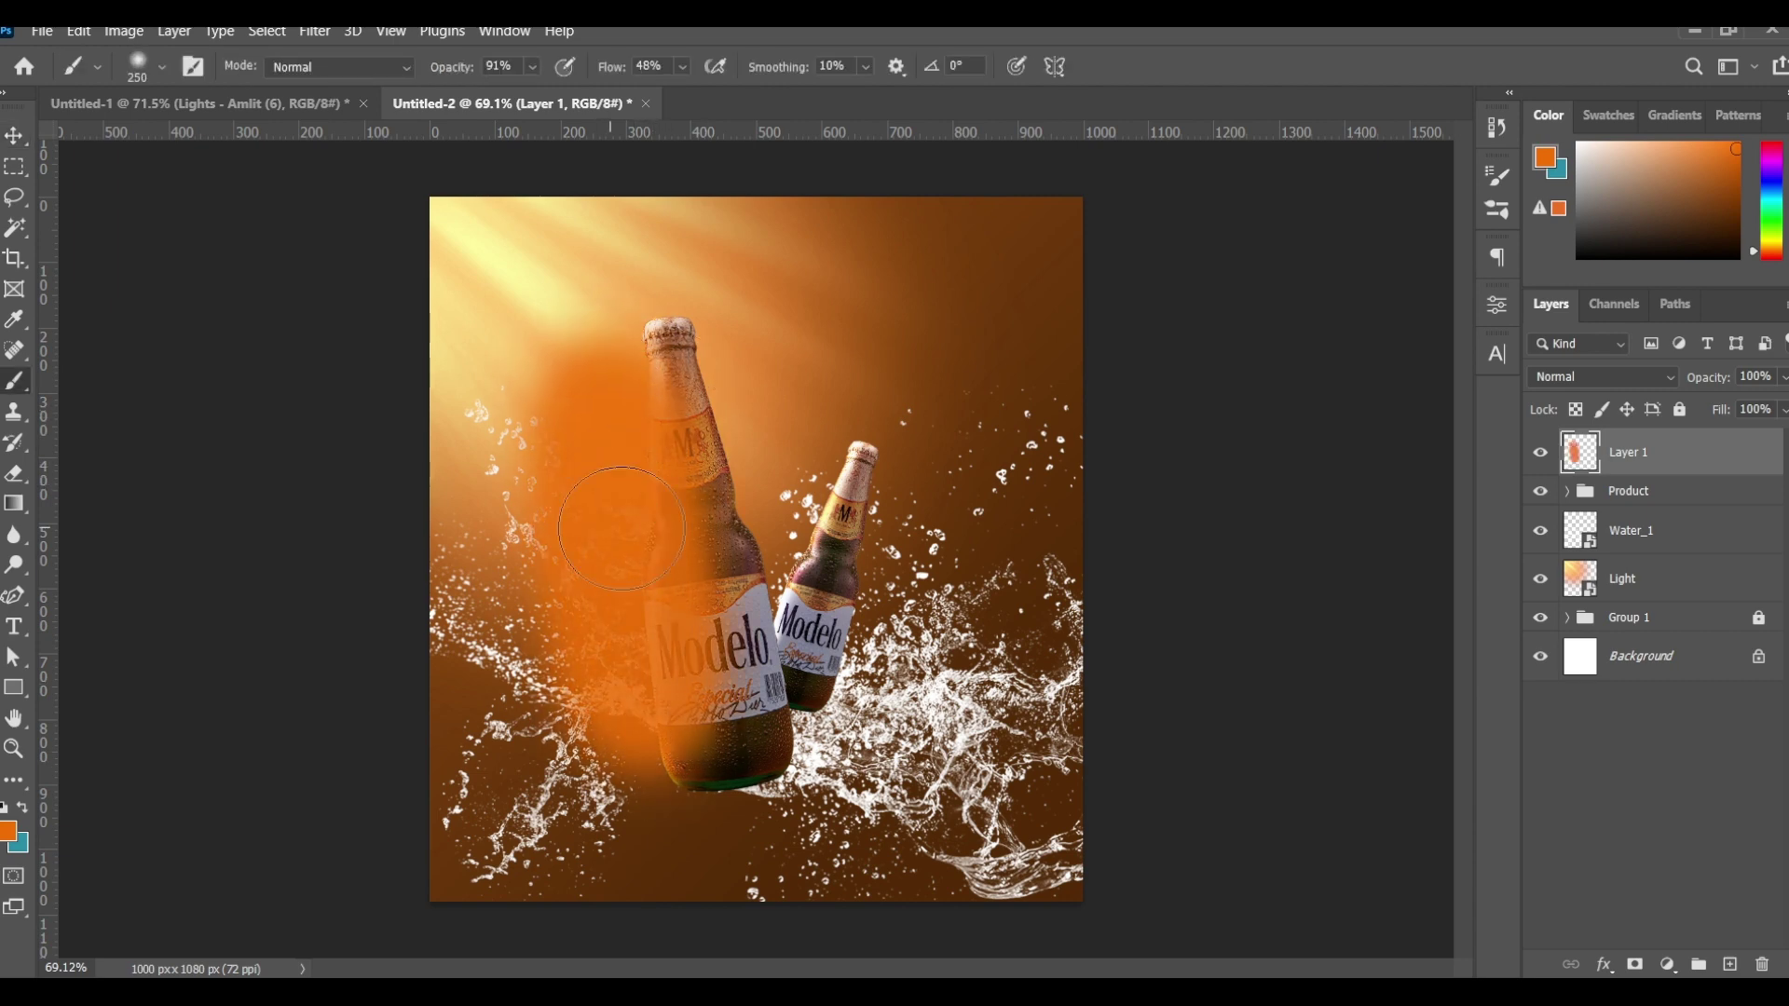
left_click(1598, 377)
left_click(1597, 611)
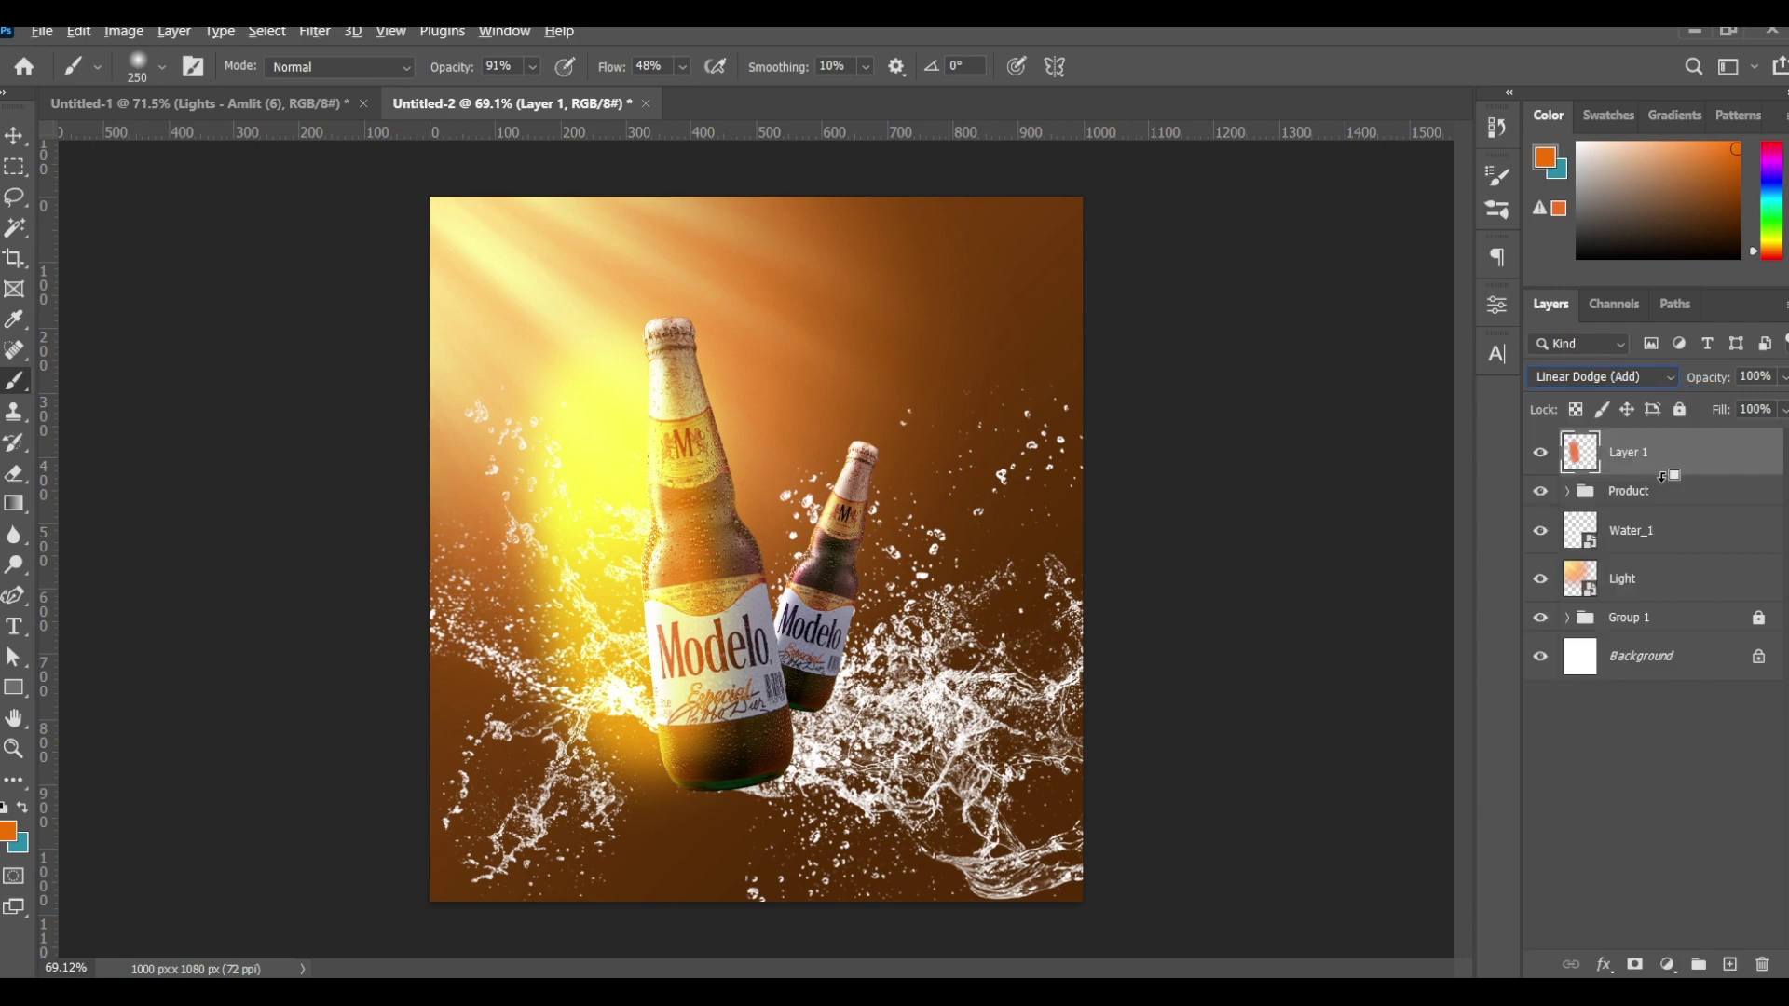
left_click(1669, 473, "alt")
scroll(565, 607, "up", 2)
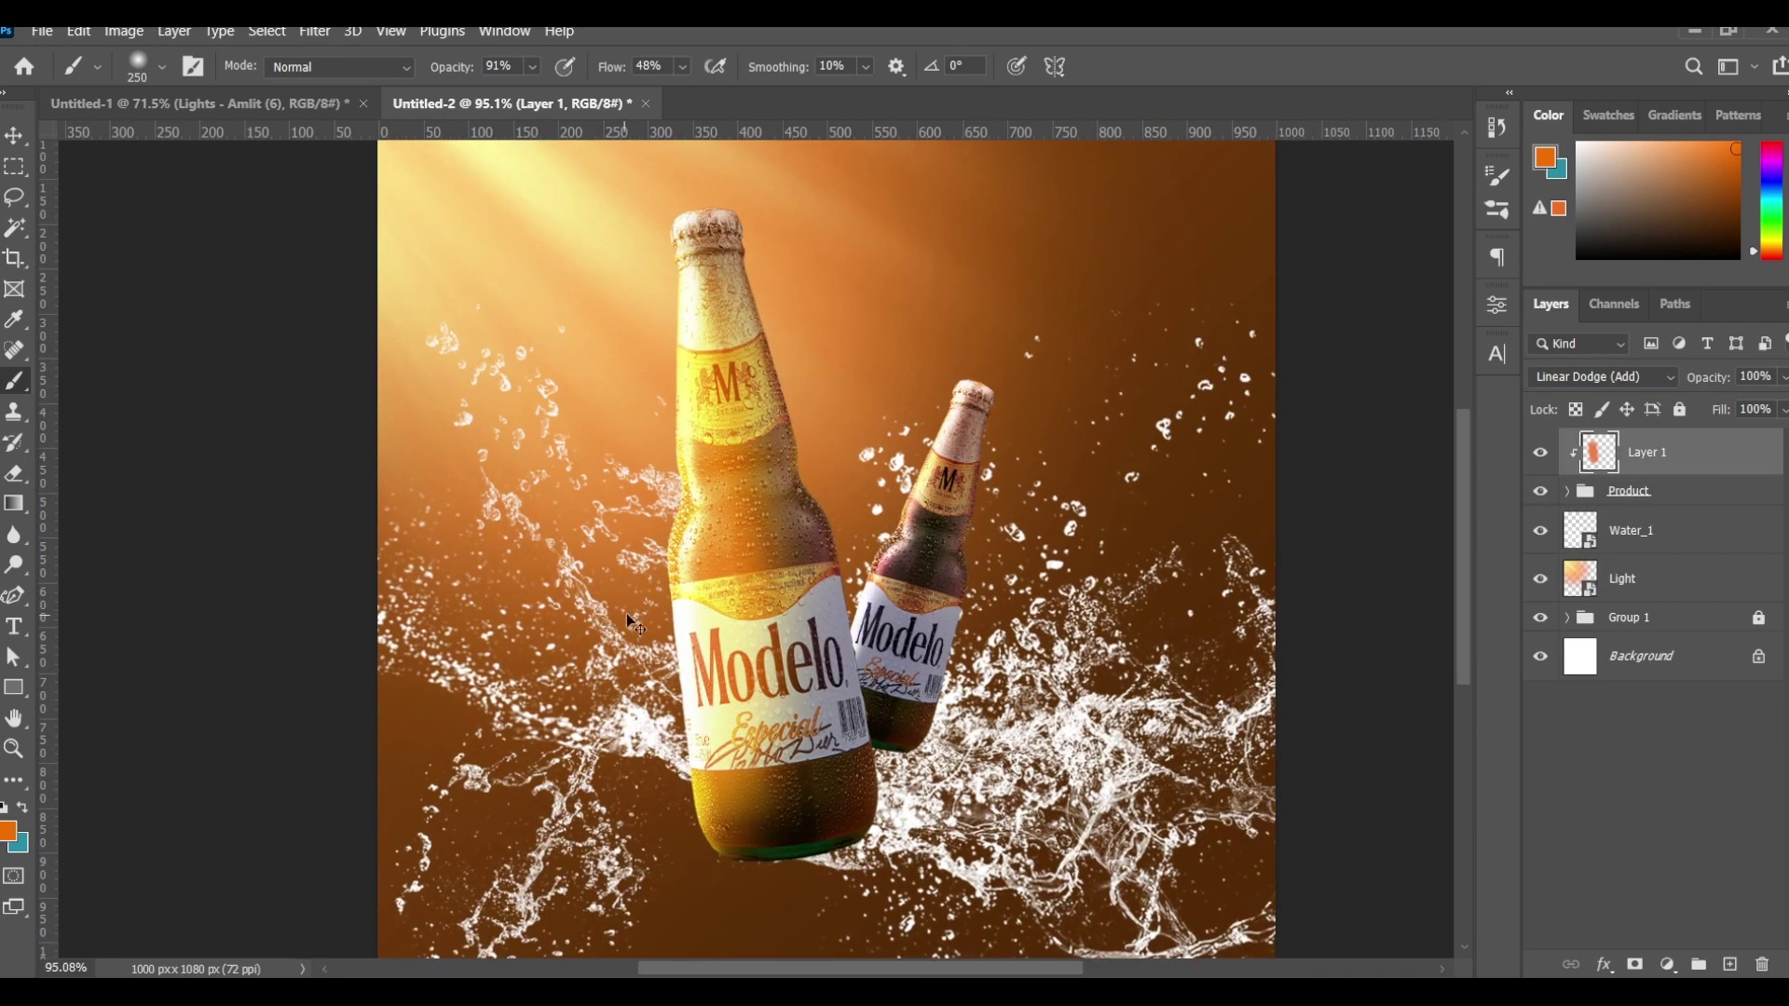
Step: Narrow the streak and tilt it about 2.88° to match the large bottle
key("ctrl+t")
mouse_move(980, 527)
left_mouse_down()
mouse_move(748, 551)
mouse_move(738, 527)
left_mouse_up()
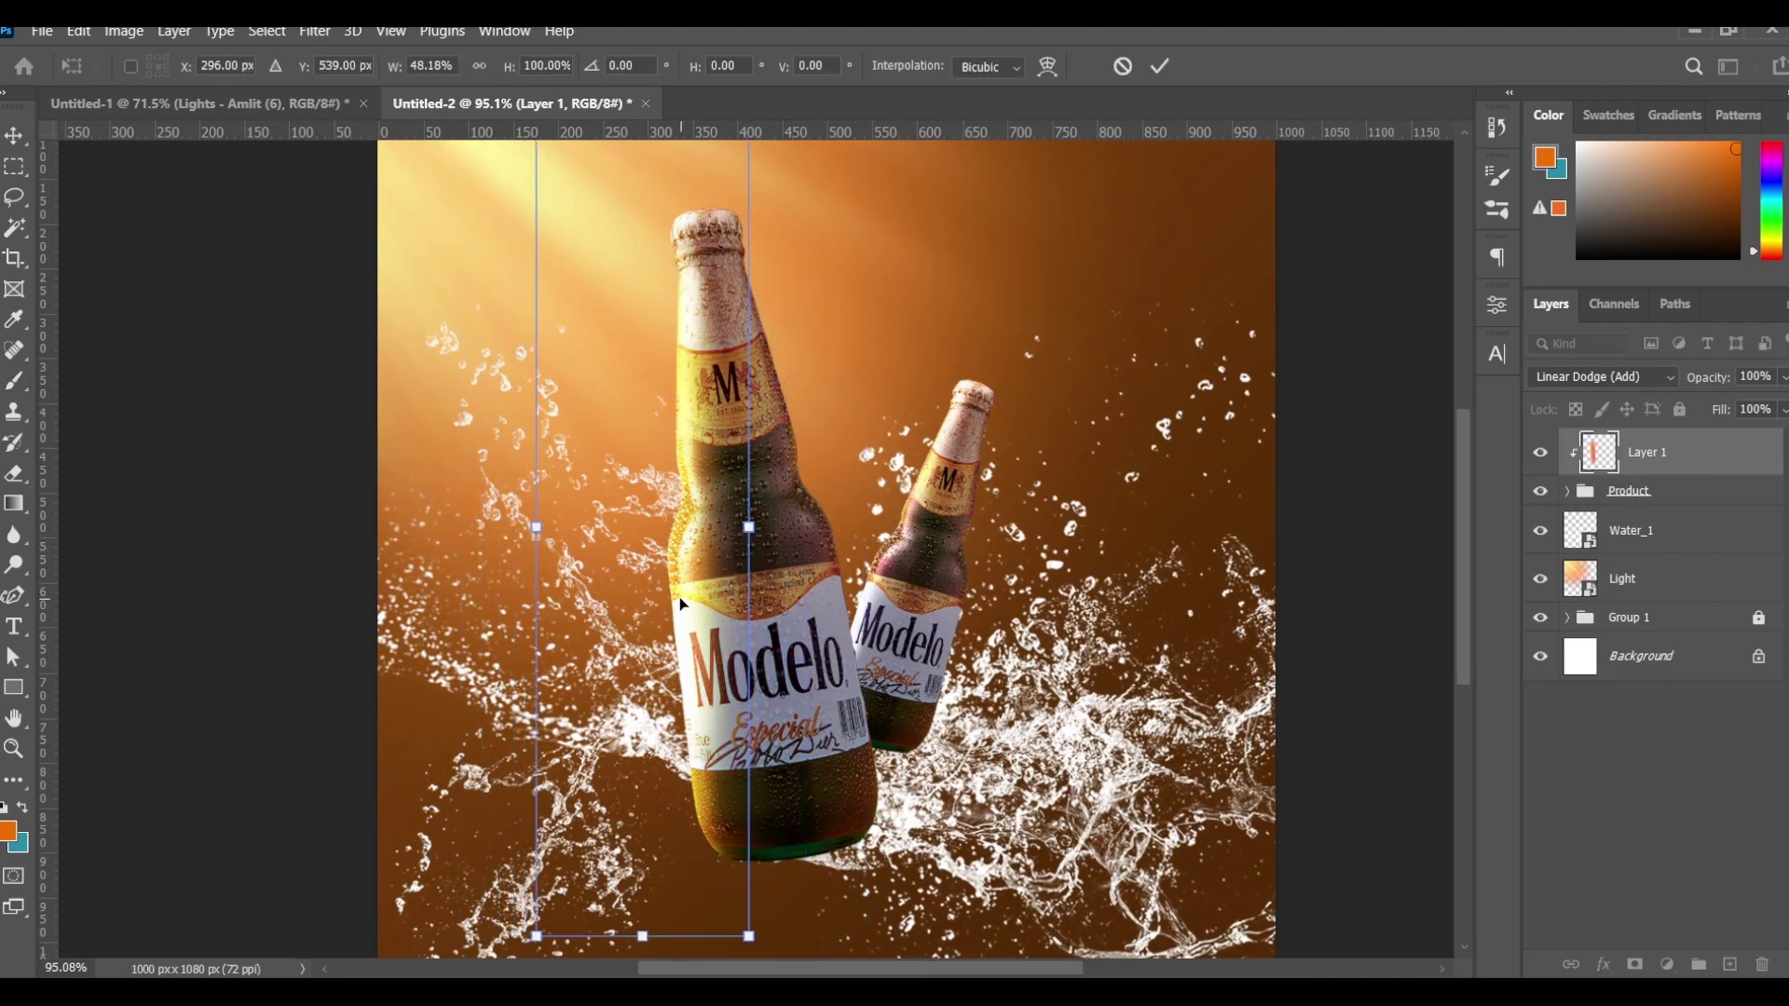
mouse_move(852, 540)
left_mouse_down()
mouse_move(835, 525)
mouse_move(851, 410)
left_mouse_up()
left_click_drag(613, 557, 633, 557)
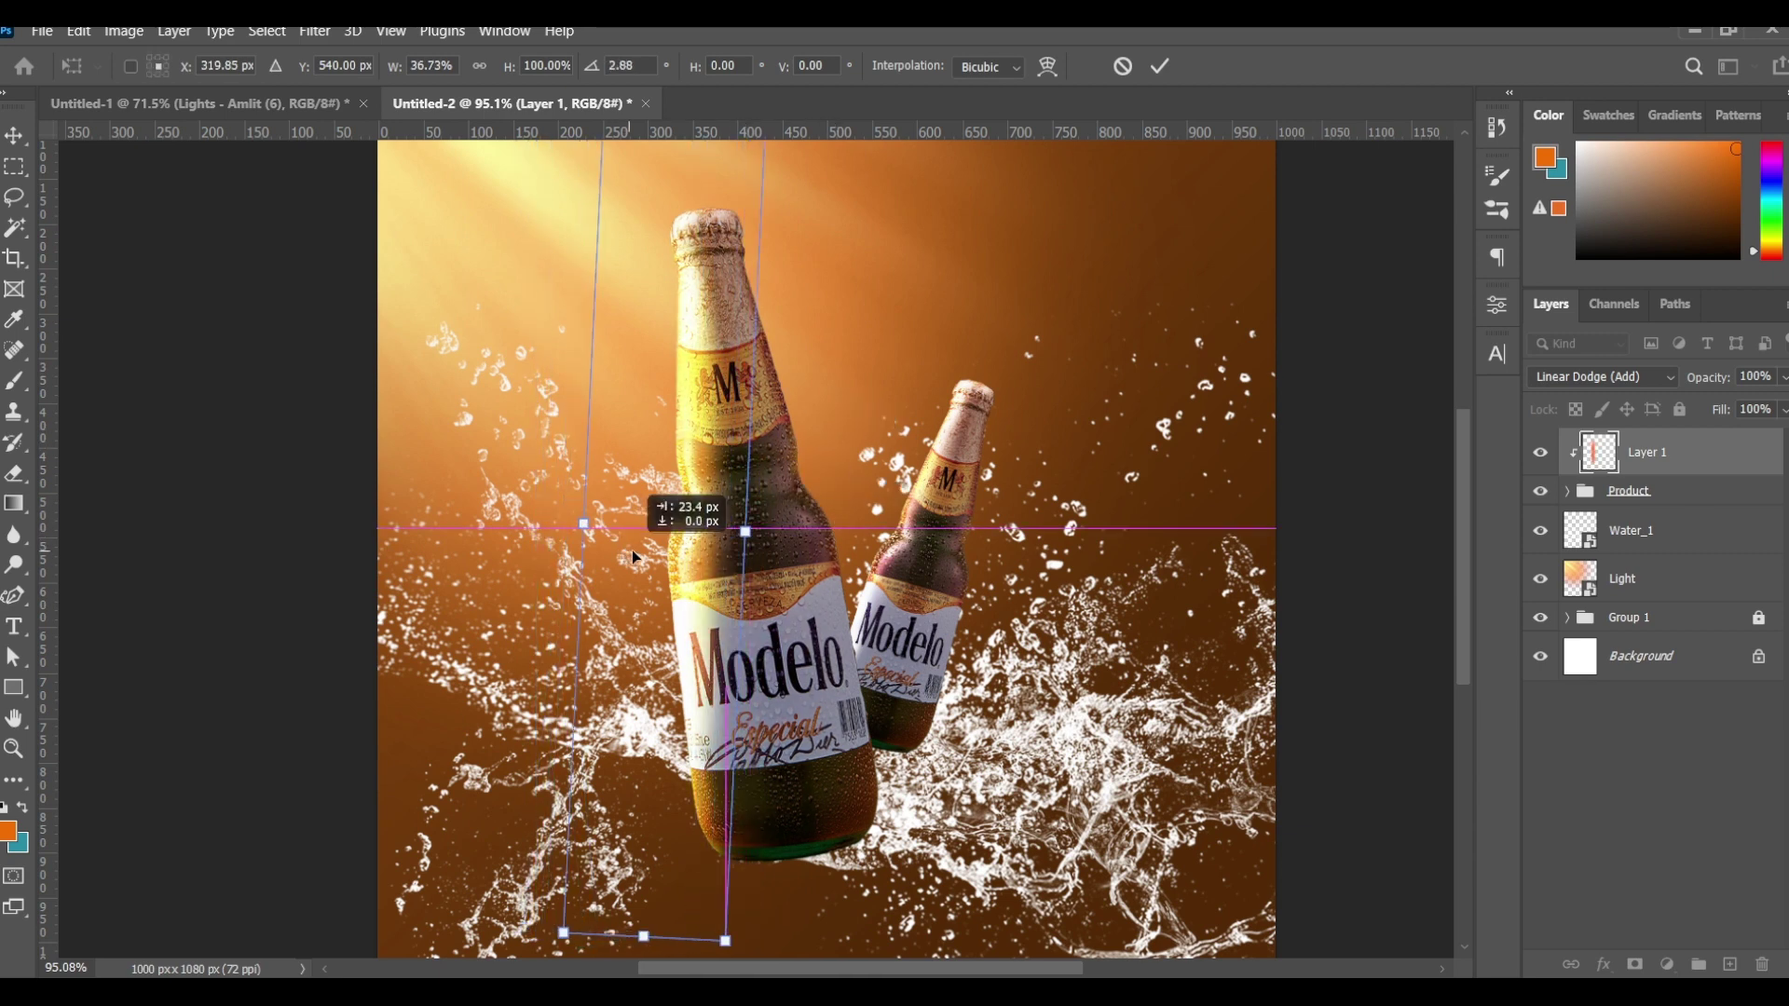
left_click_drag(746, 532, 738, 532)
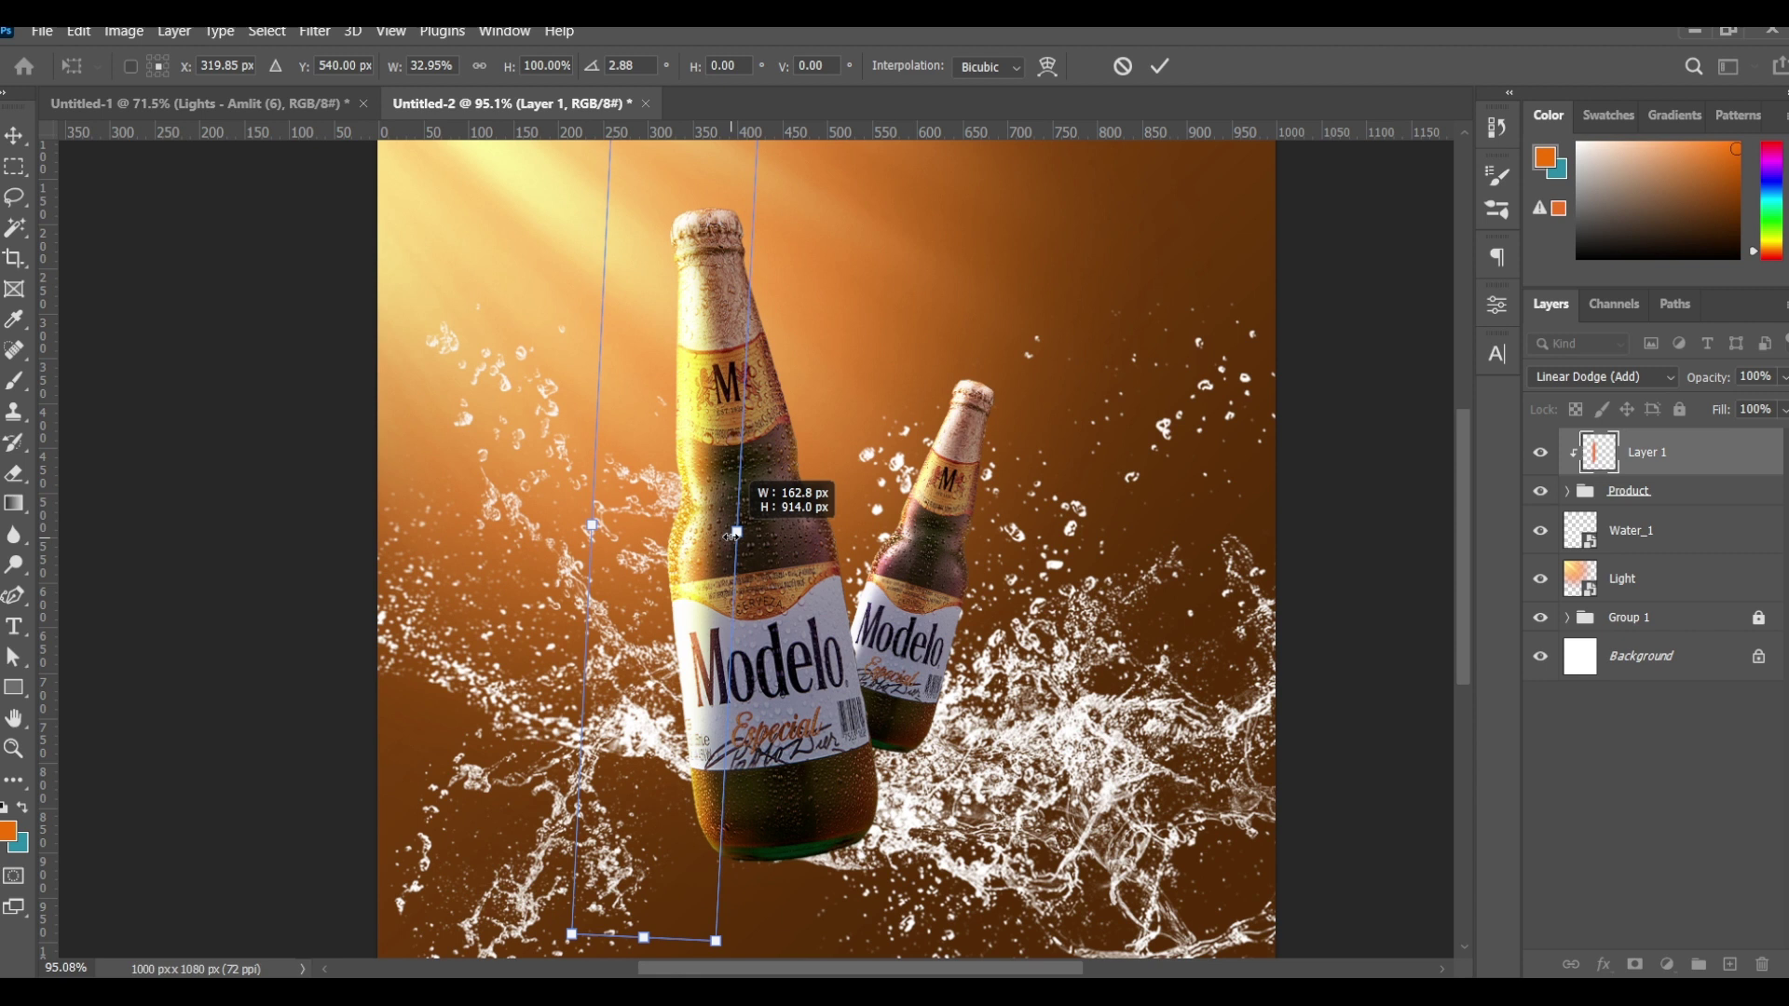
Step: Warp the streak so it curves along the large bottle's left contour
left_click(1048, 66)
left_click_drag(736, 417, 722, 410)
left_click_drag(708, 740, 719, 879)
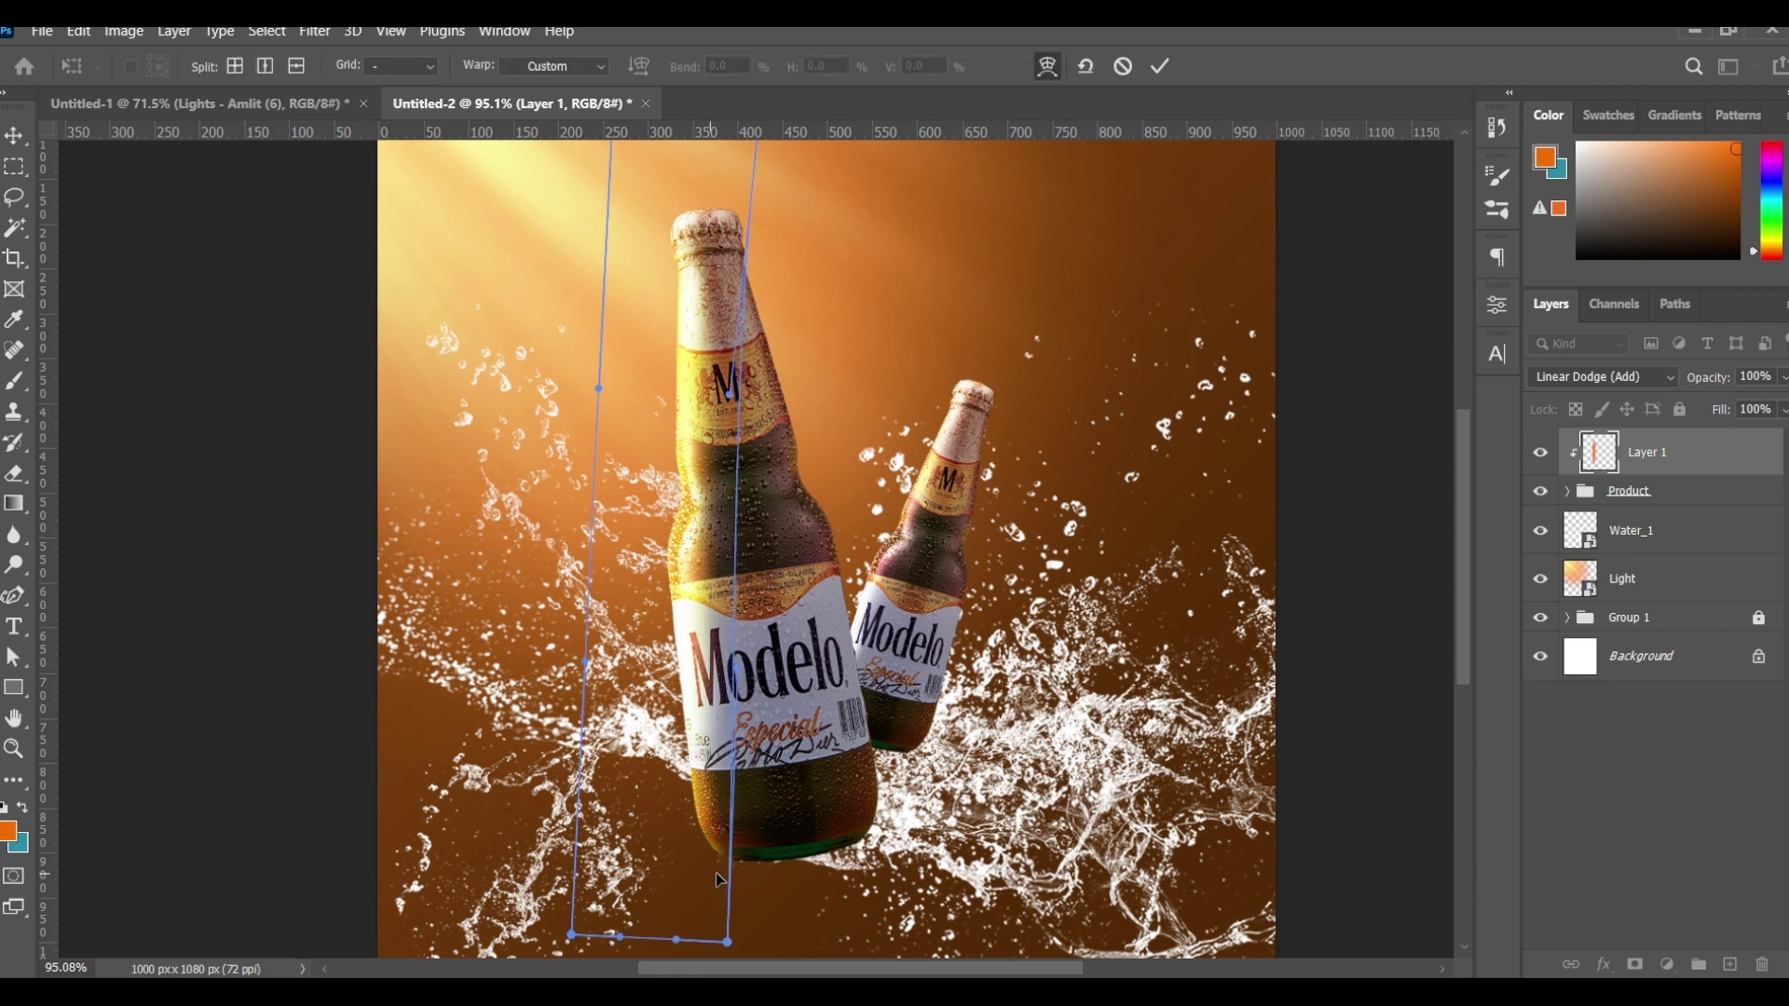
left_click_drag(693, 382, 701, 360)
left_click_drag(695, 248, 714, 561)
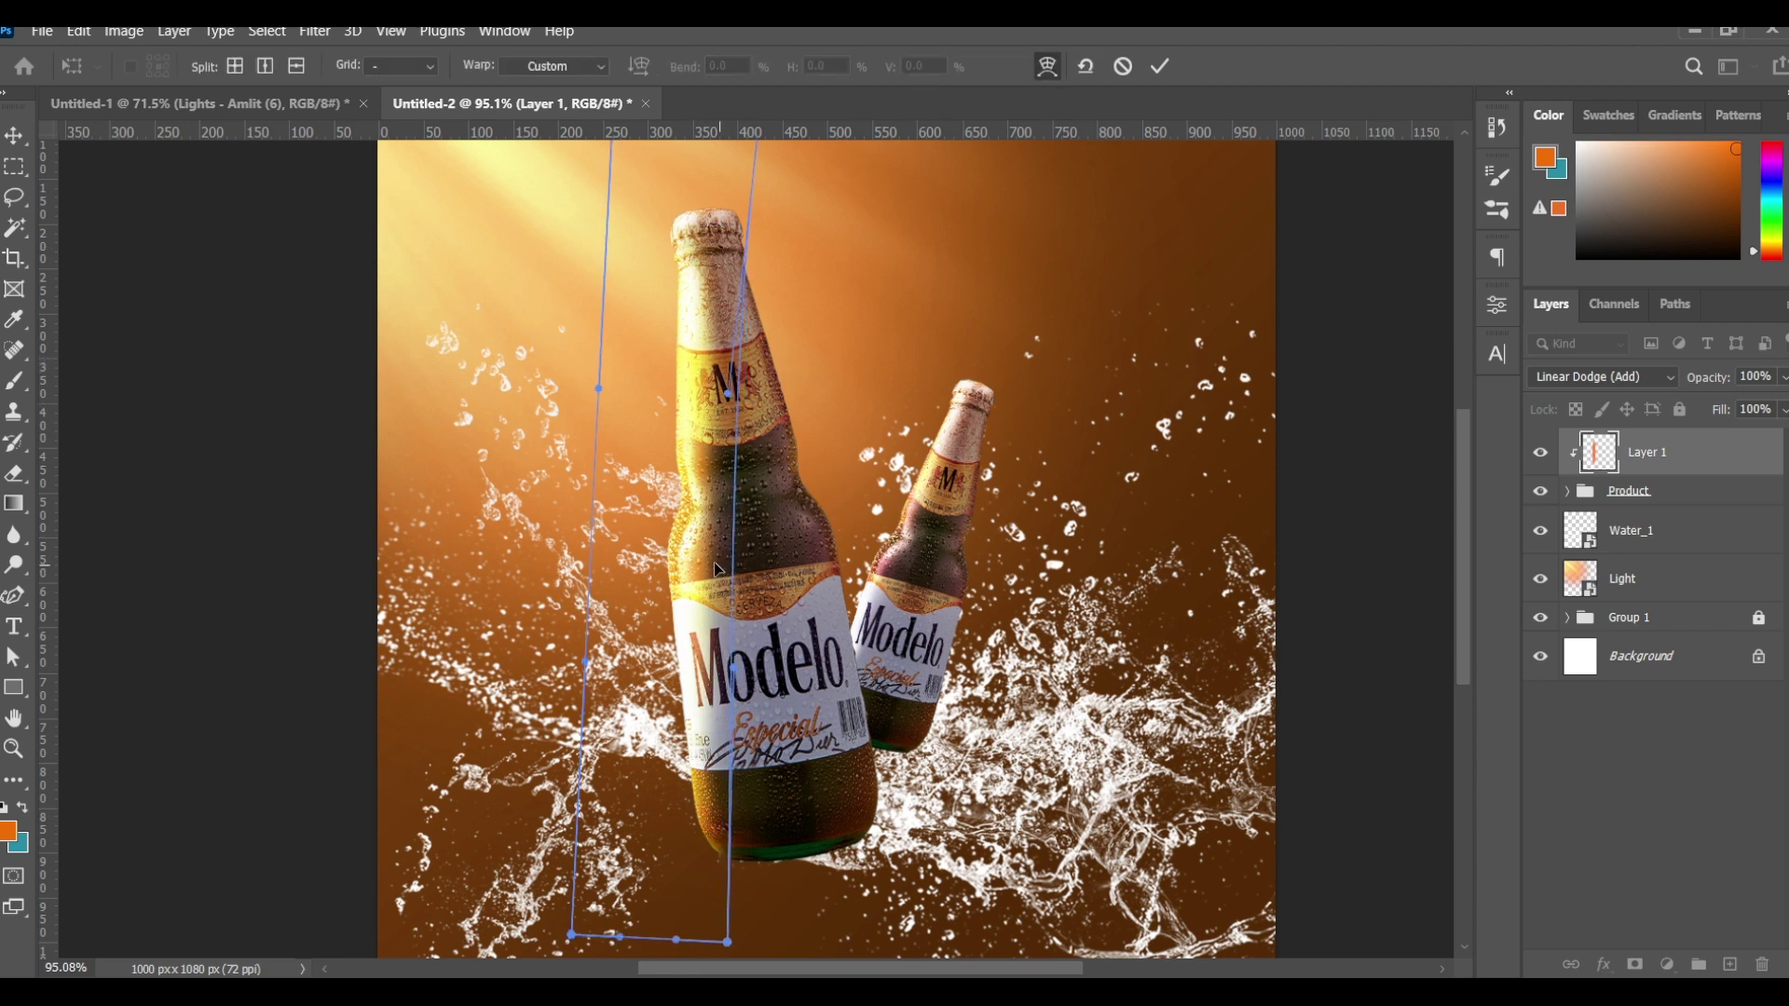
left_click(1160, 66)
key("b")
scroll(1160, 610, "down", 2)
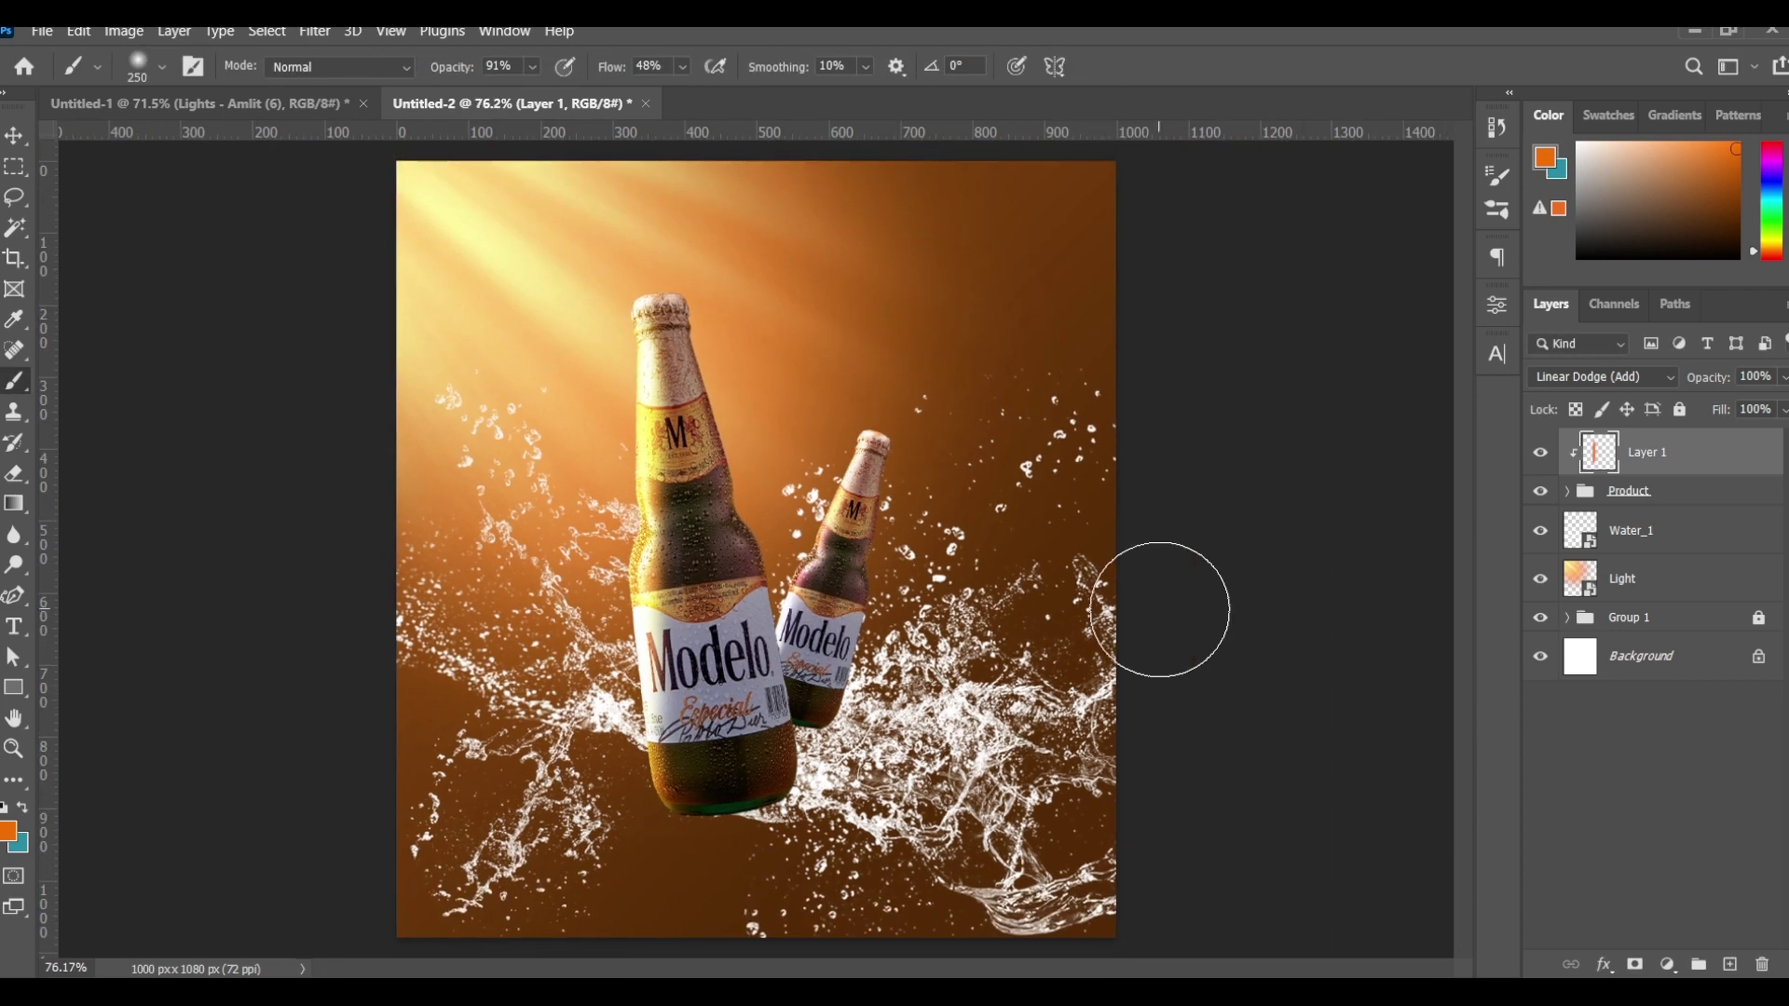
Step: Duplicate the streak, clip it, and rotate, shrink and move the copy onto the small bottle
key("ctrl+j")
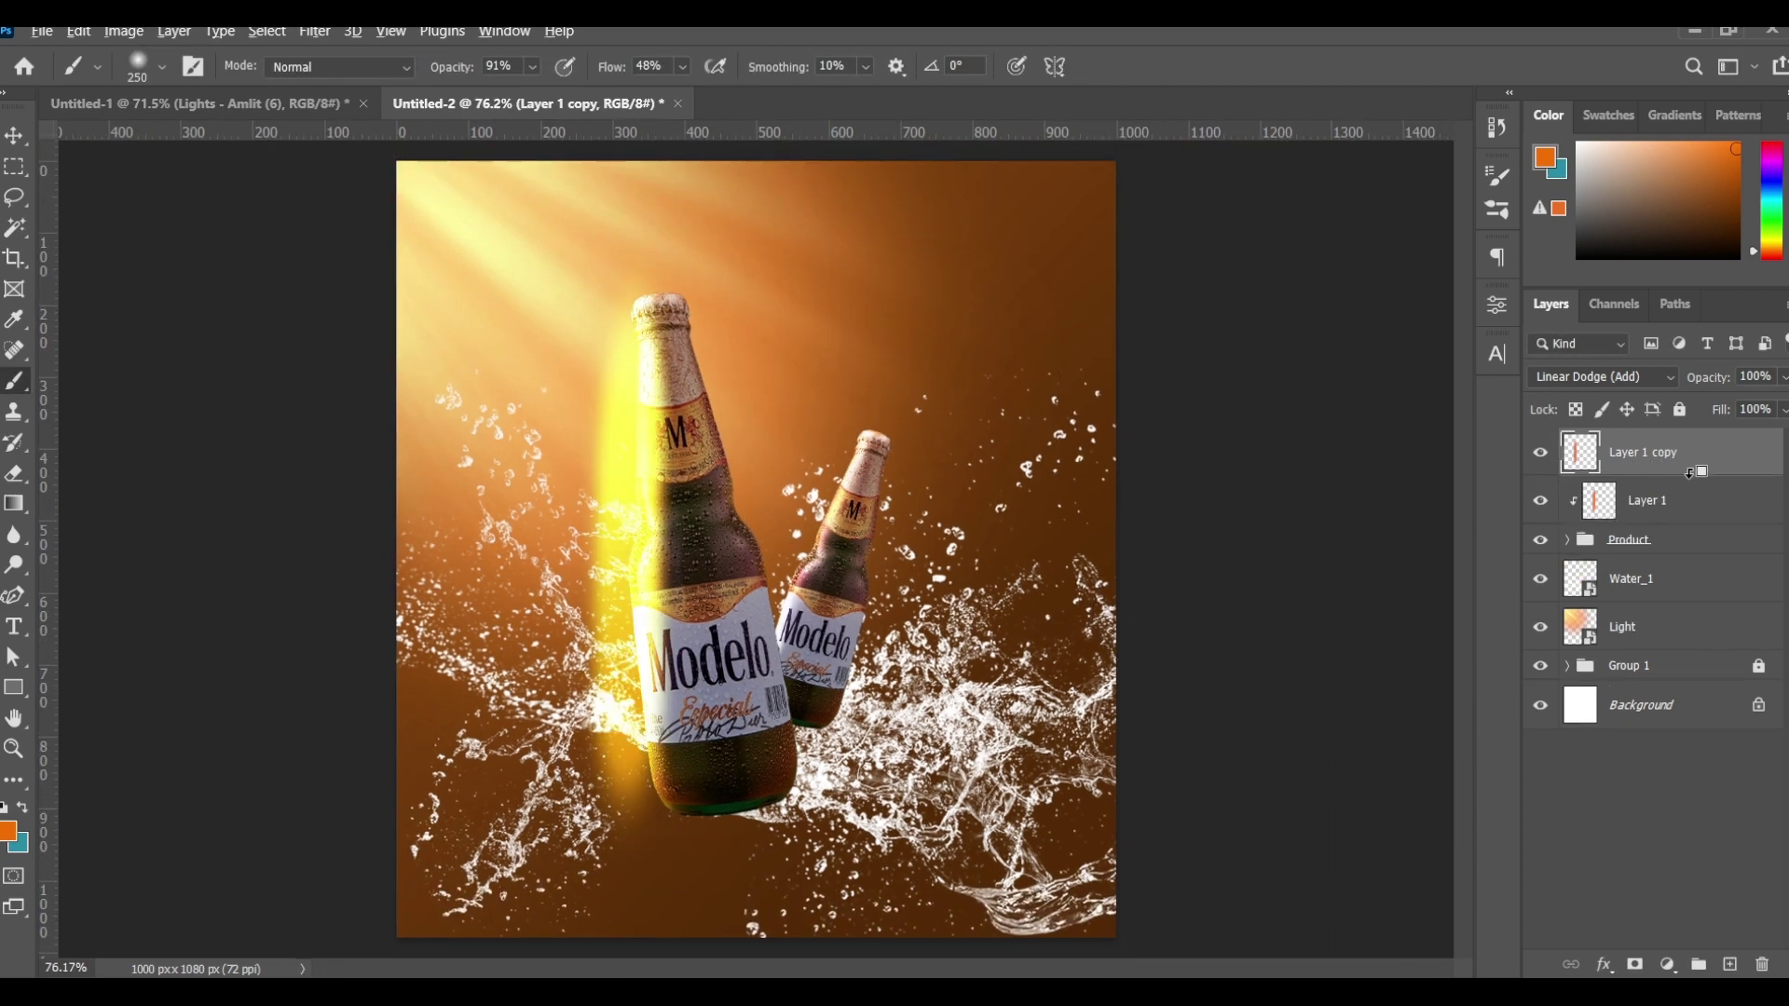
left_click(1689, 473, "alt")
key("ctrl+t")
left_click_drag(703, 210, 746, 205)
left_click_drag(656, 512, 823, 523)
left_click_drag(969, 400, 998, 478)
scroll(839, 545, "up", 2)
scroll(845, 562, "up", 2)
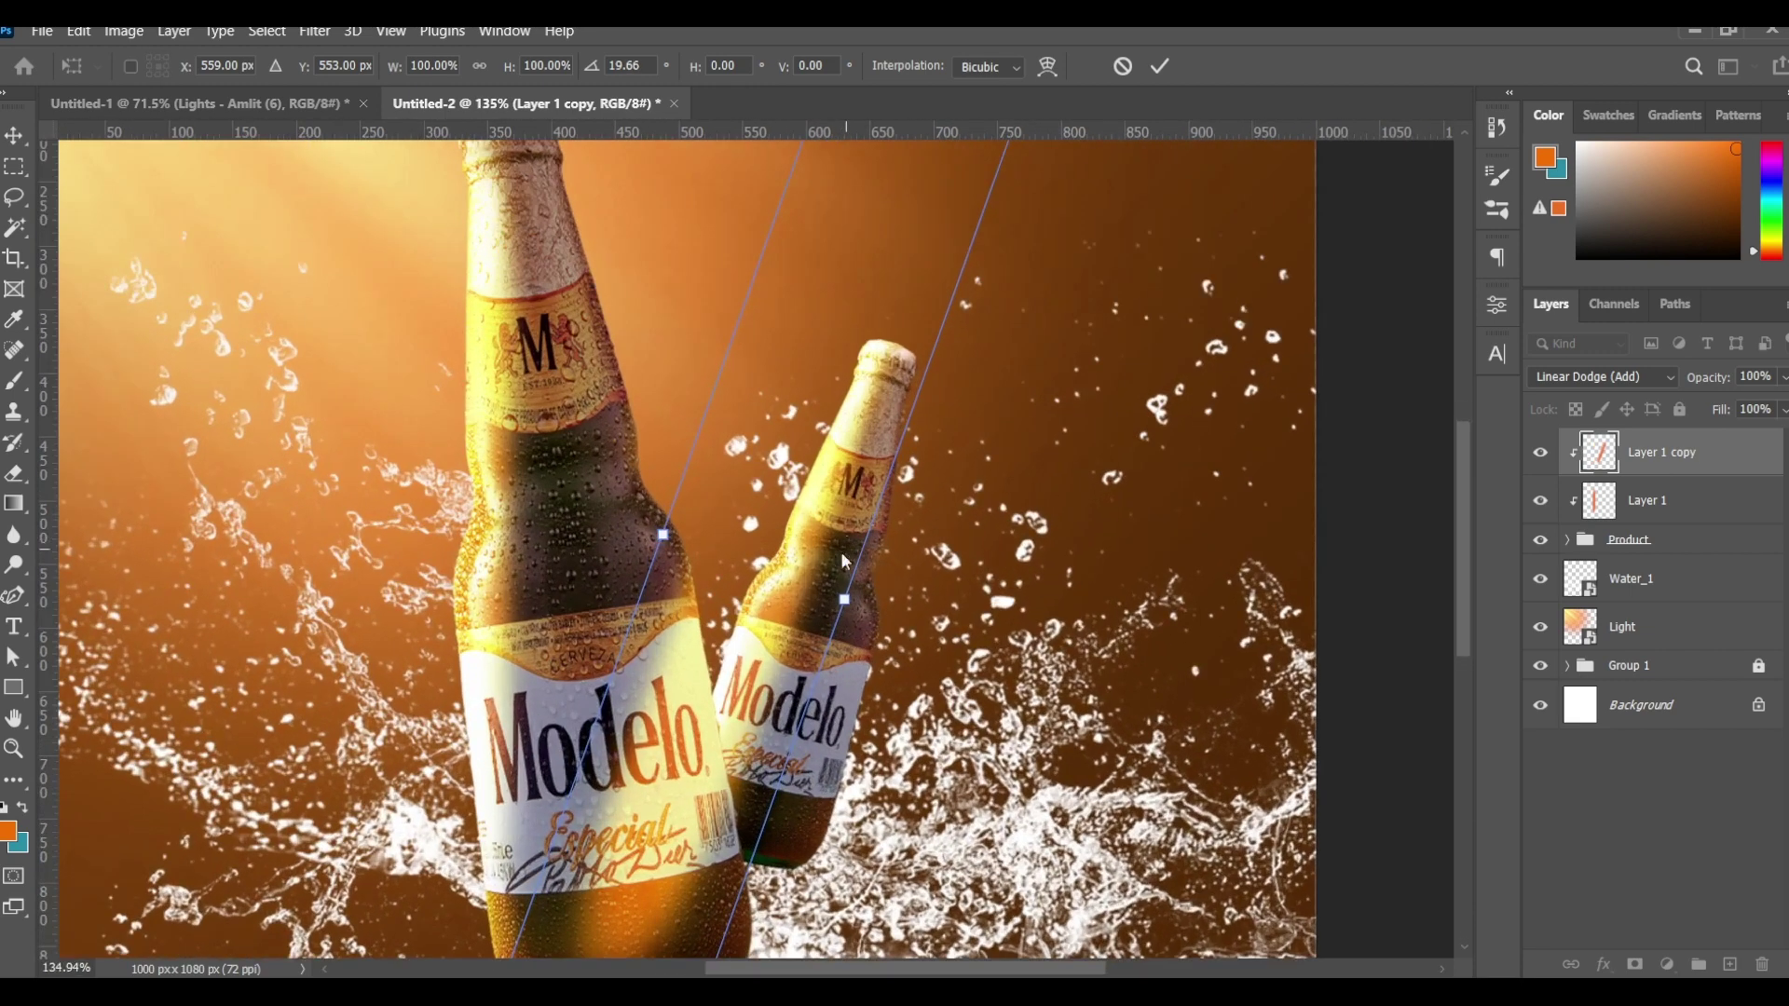
left_click_drag(843, 598, 798, 582)
left_click_drag(911, 531, 919, 551)
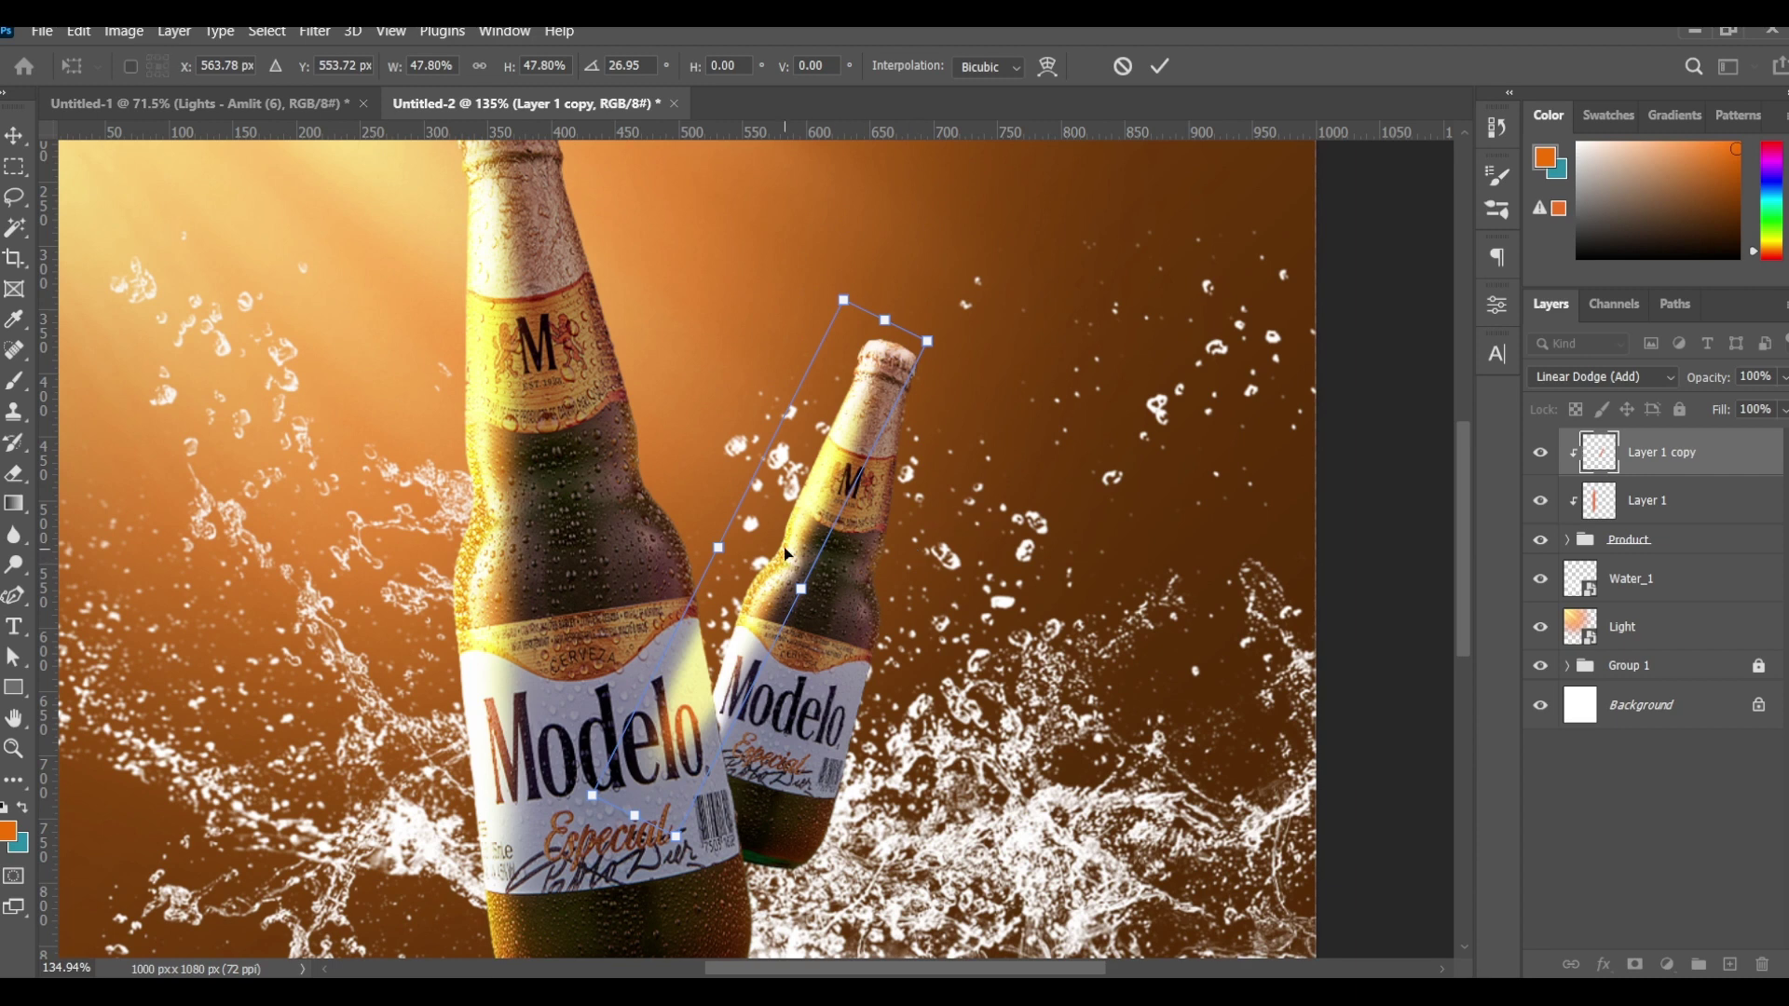
left_click_drag(785, 555, 960, 572)
key("Return")
Step: Add a layer mask to the copy and paint black with a smaller brush to hide part
key("b")
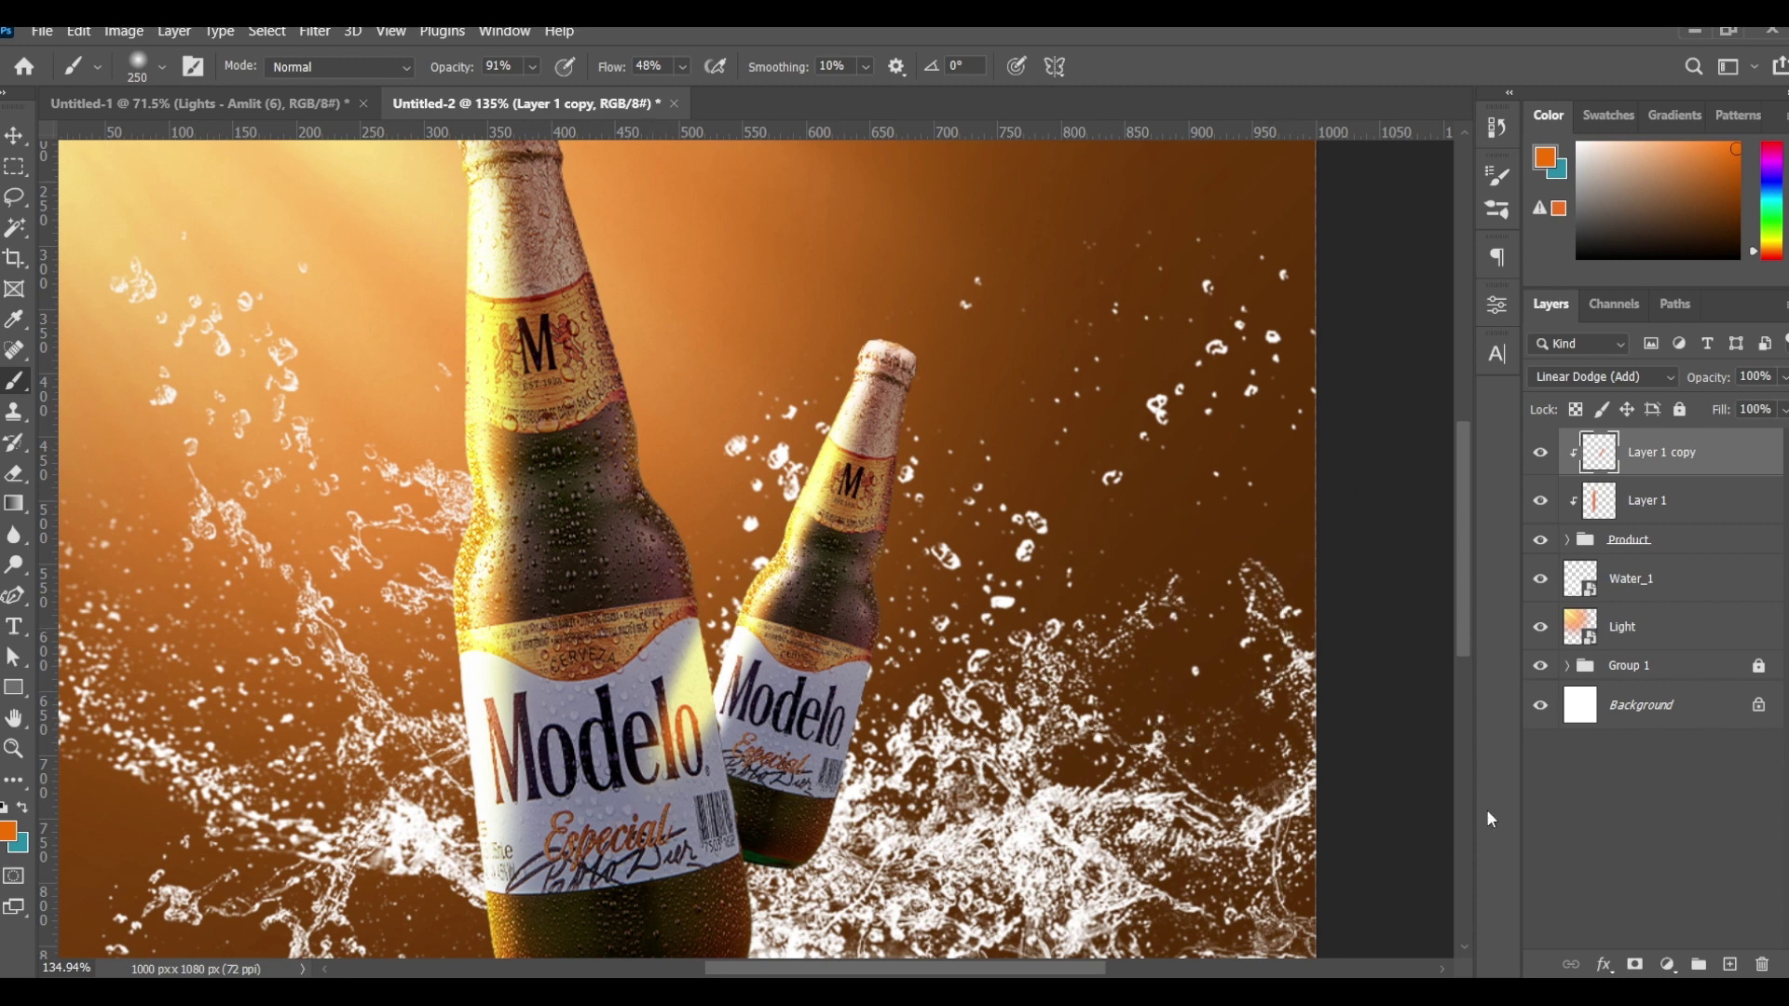
left_click(1632, 966)
key("bracketleft")
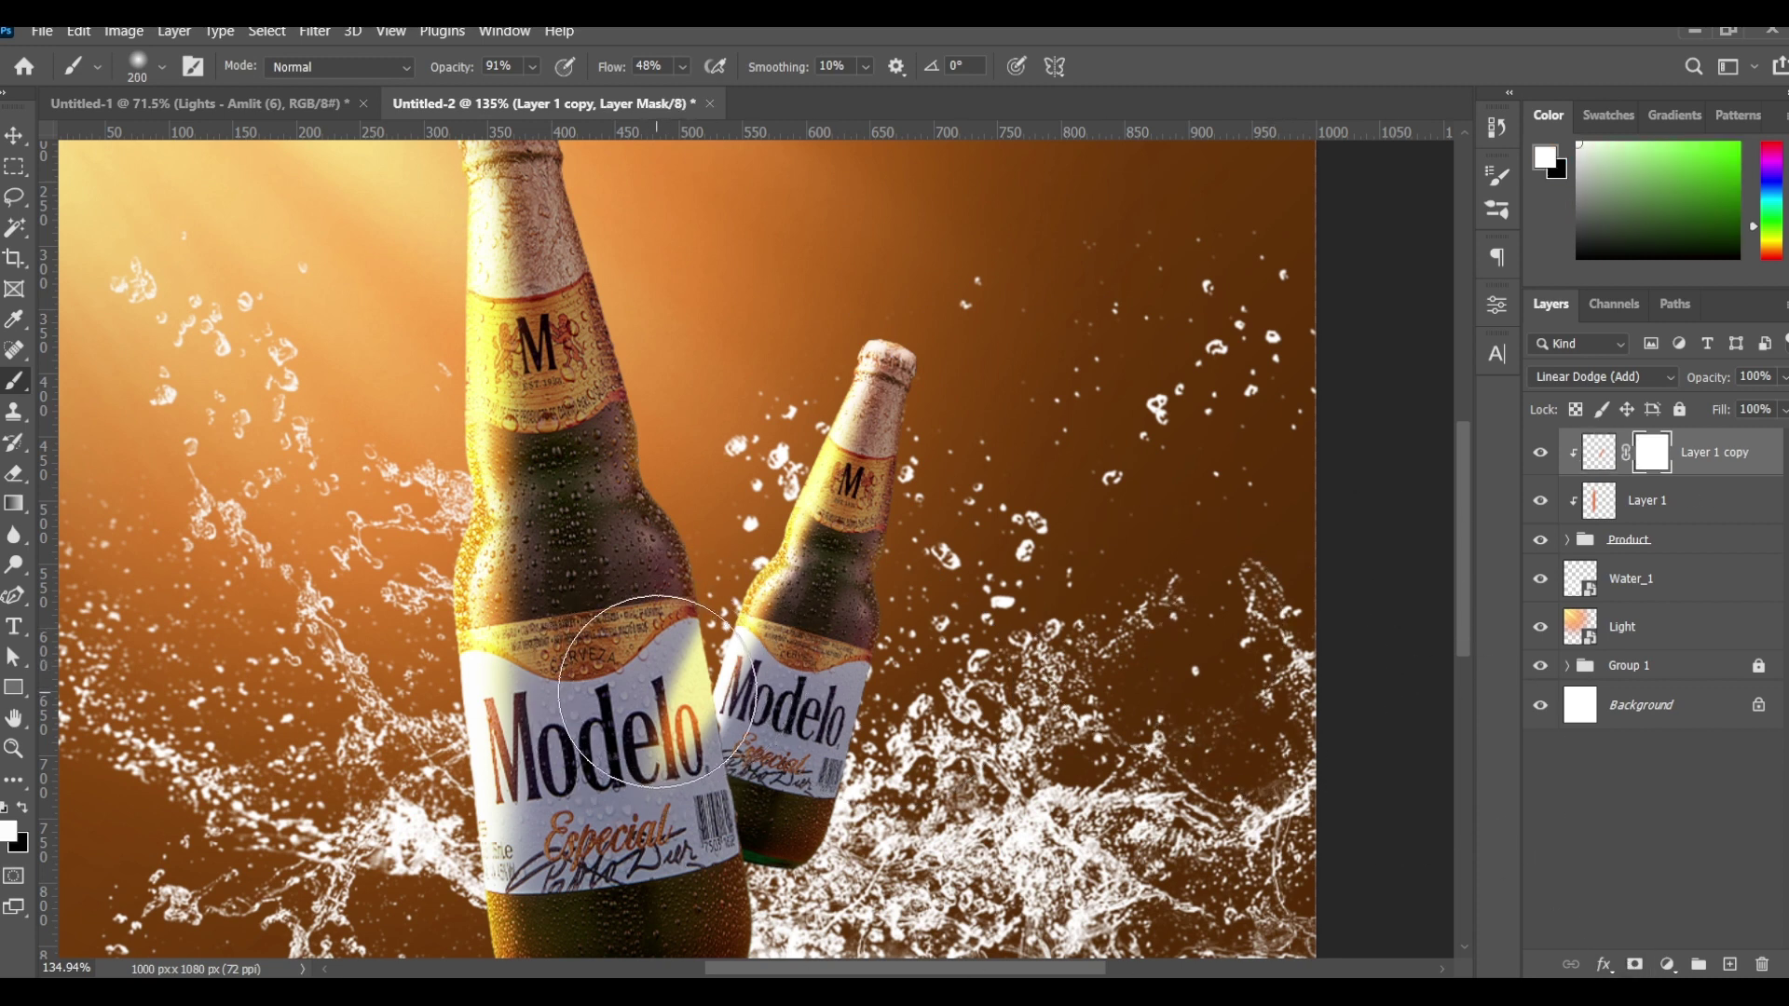
key("bracketleft")
key("bracketleft")
key("bracketleft")
key("x")
left_click_drag(671, 694, 632, 699)
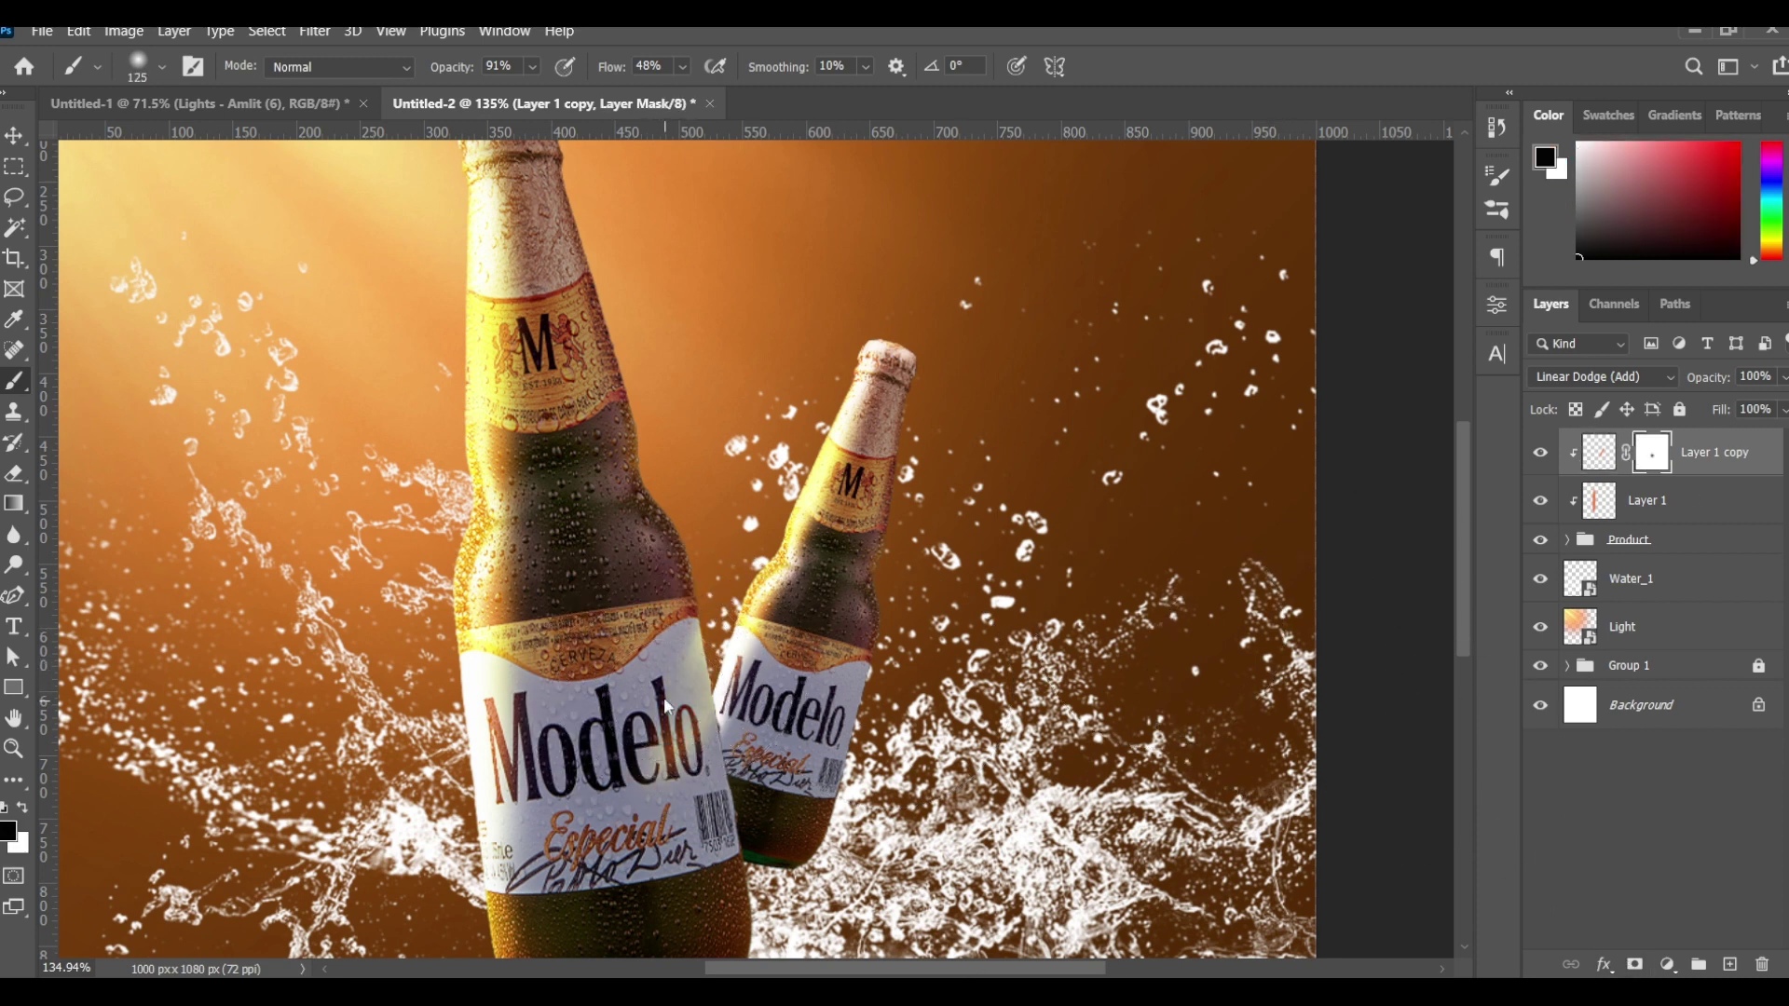
Step: Fit the image in view and toggle the first streak's visibility to compare
key("ctrl+0")
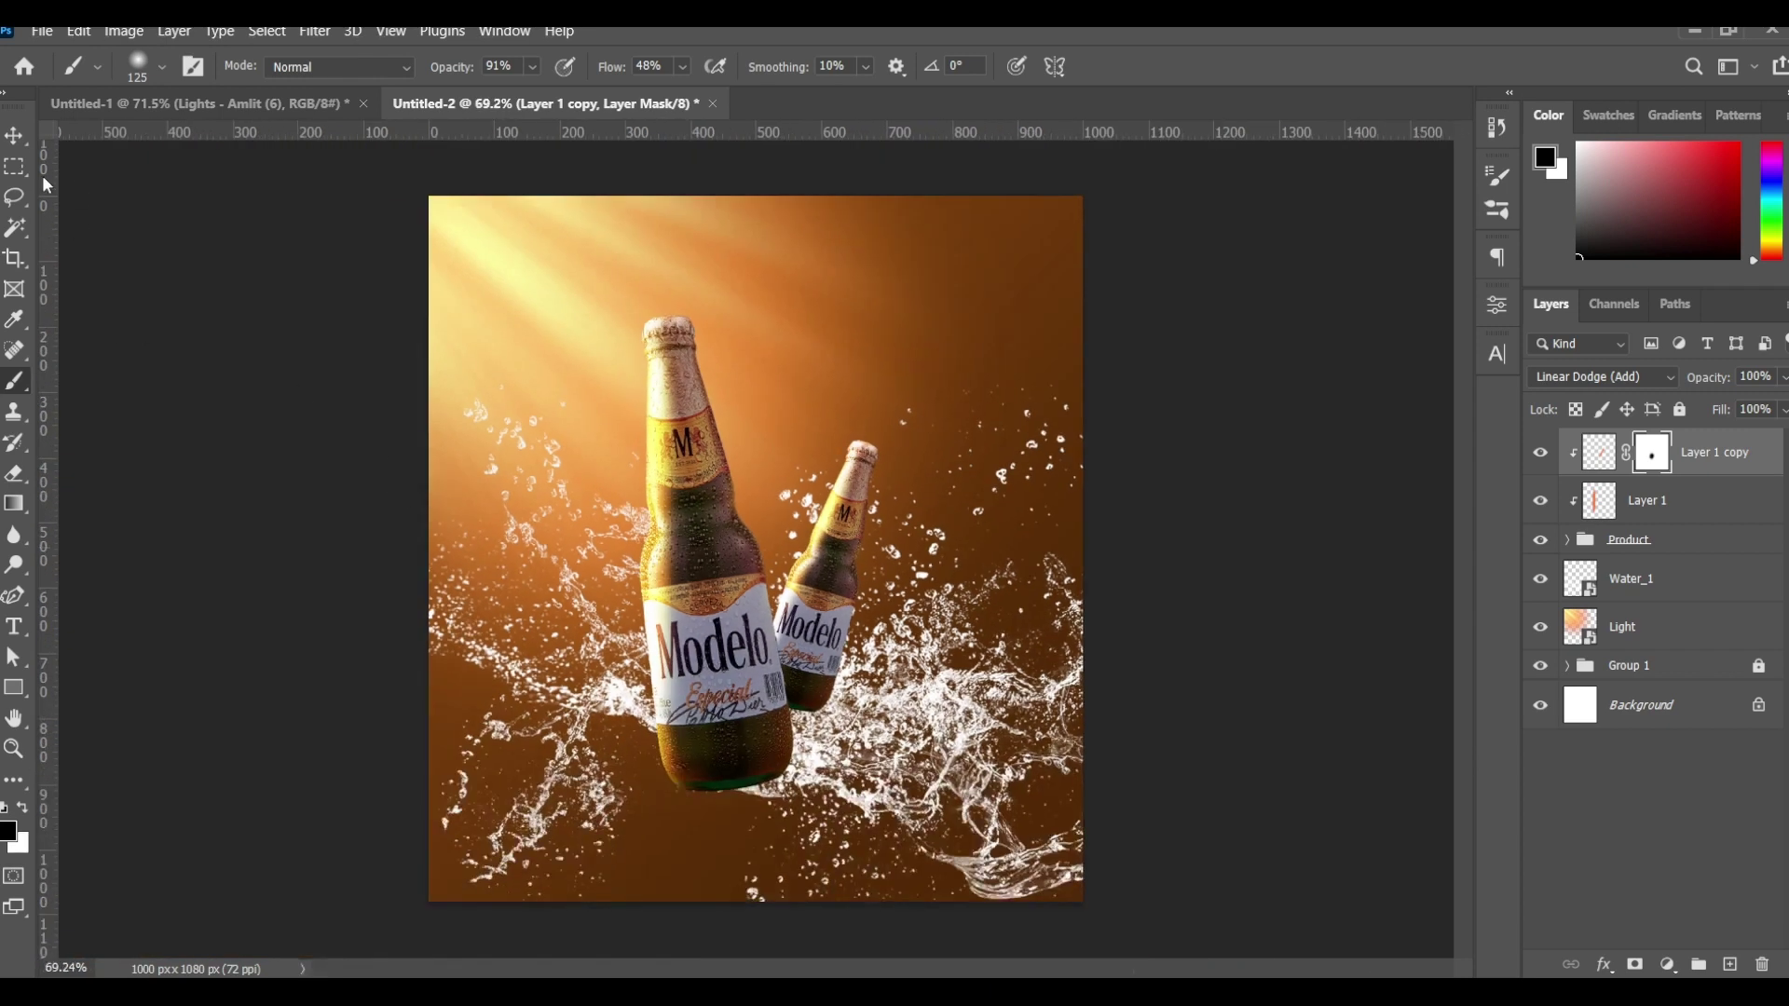
key("v")
left_click(1544, 481)
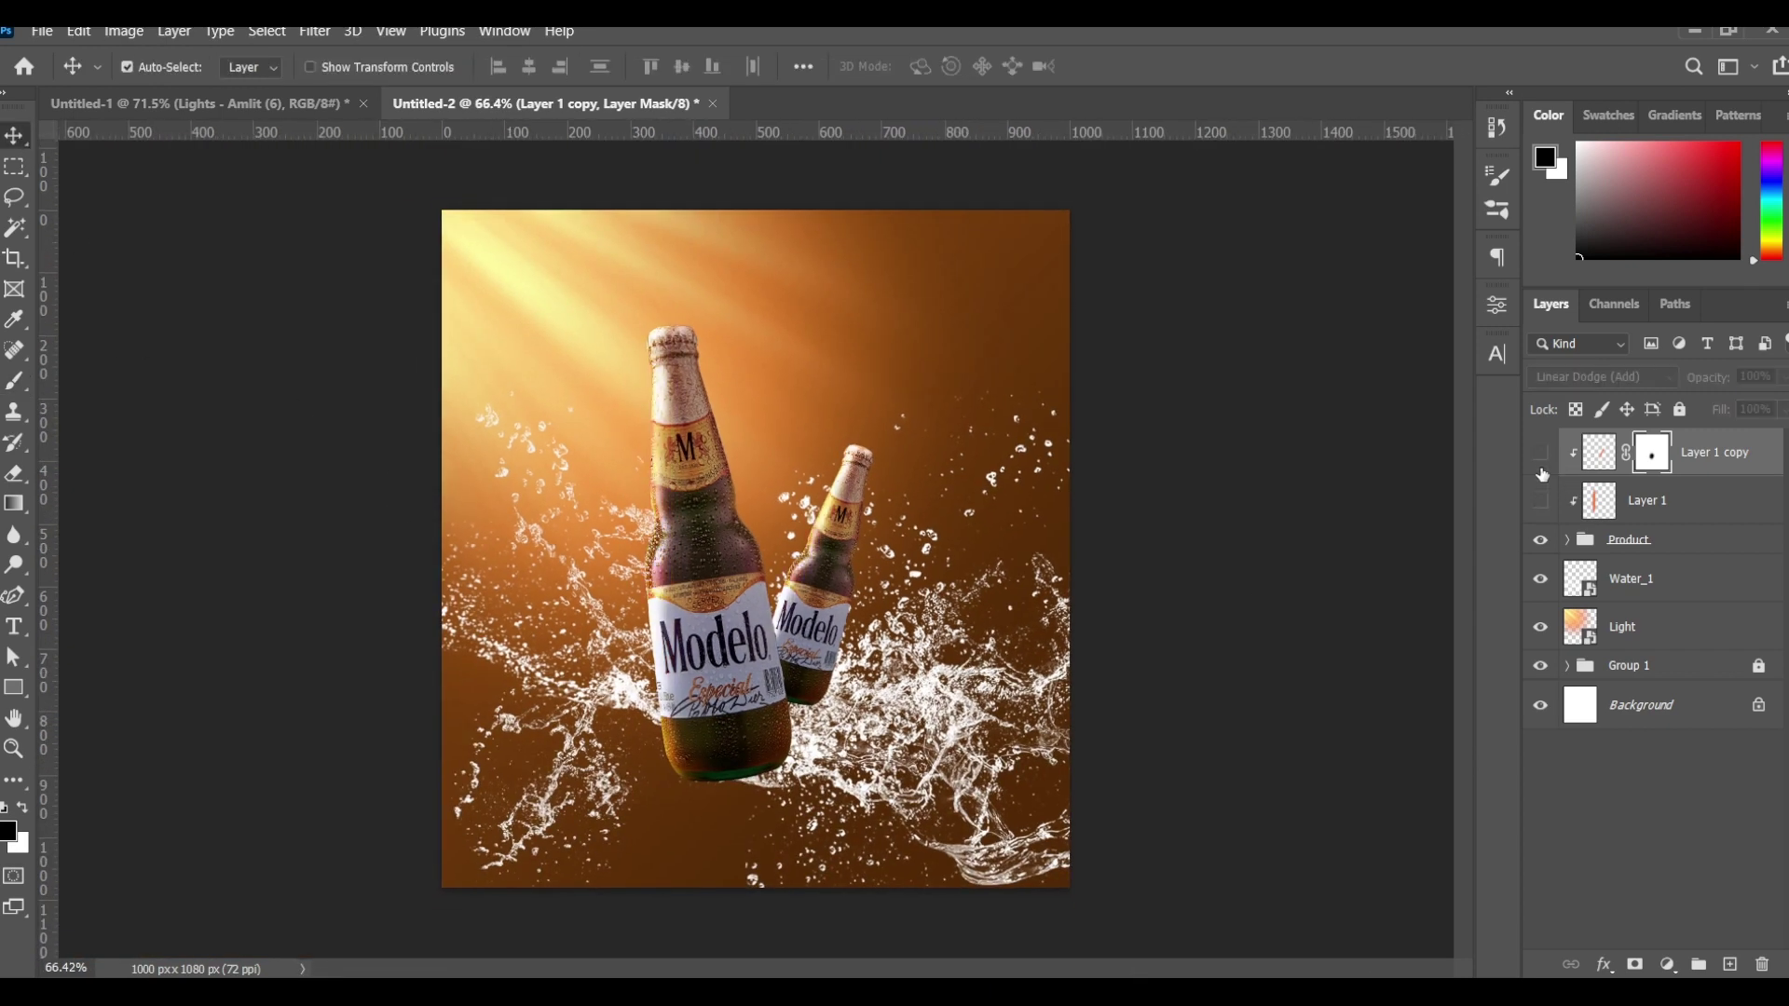
left_click(1540, 518)
Step: Add the Modelo text layer above the bottles and enlarge it across the canvas
left_click_drag(903, 582, 918, 589)
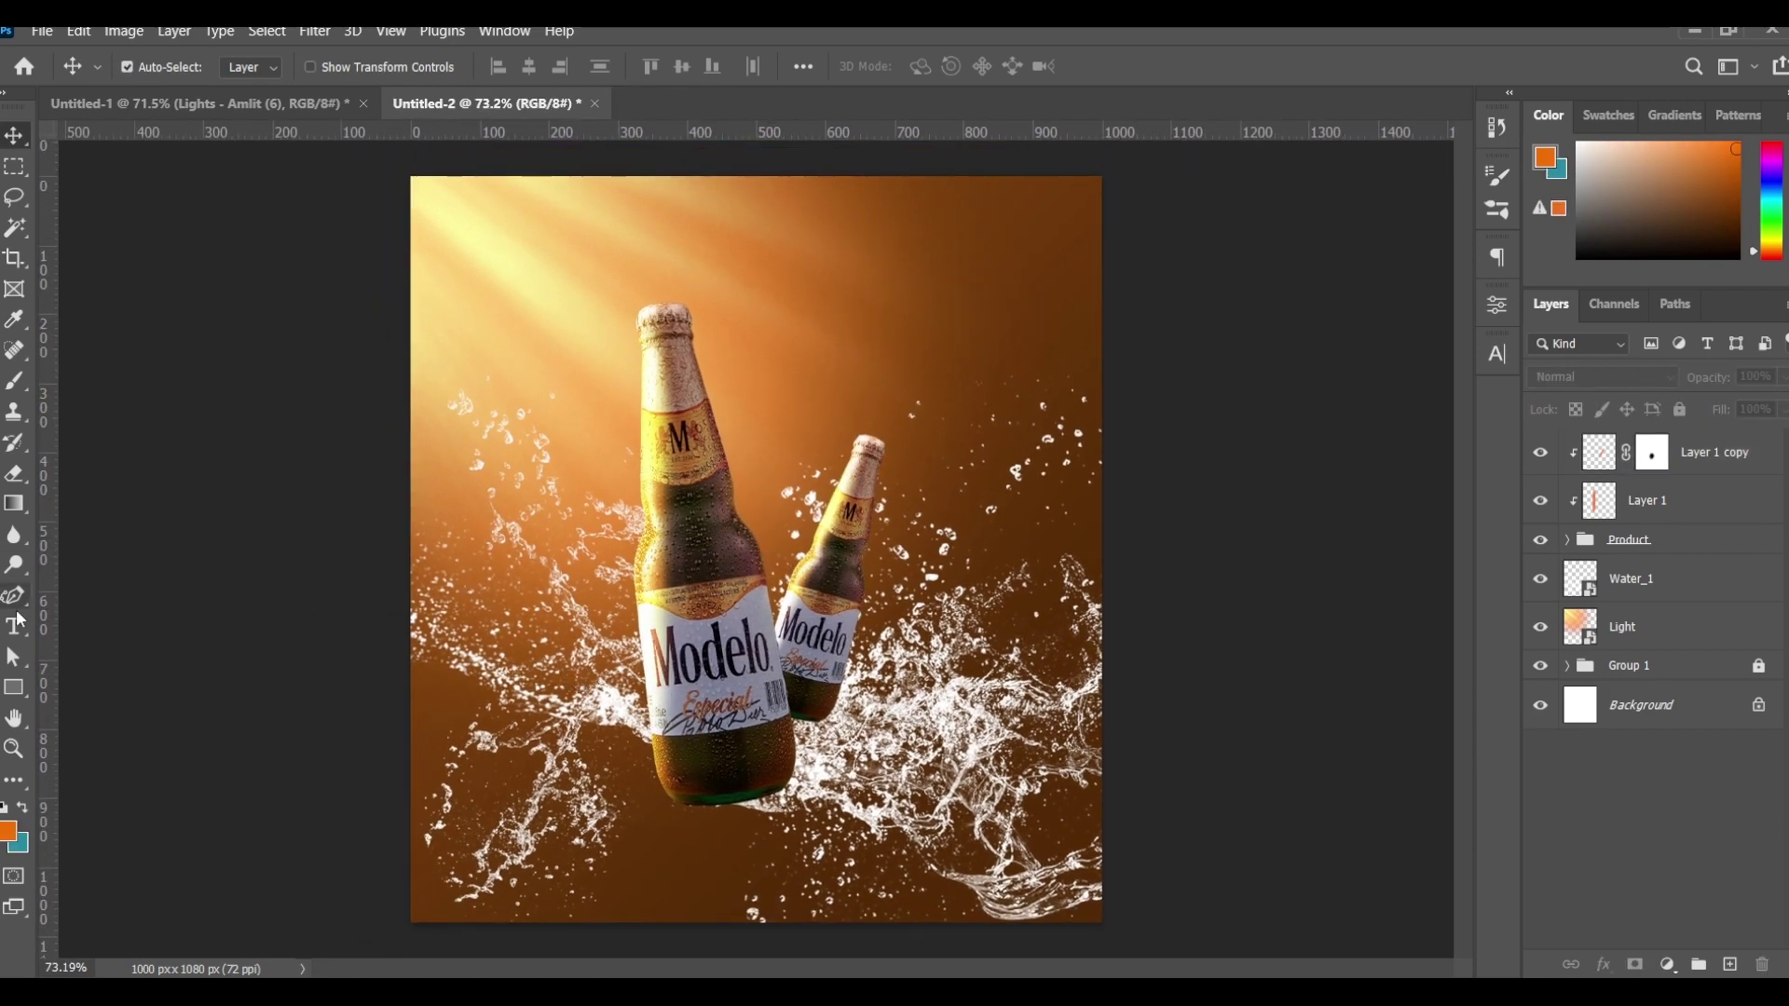
left_click(18, 623)
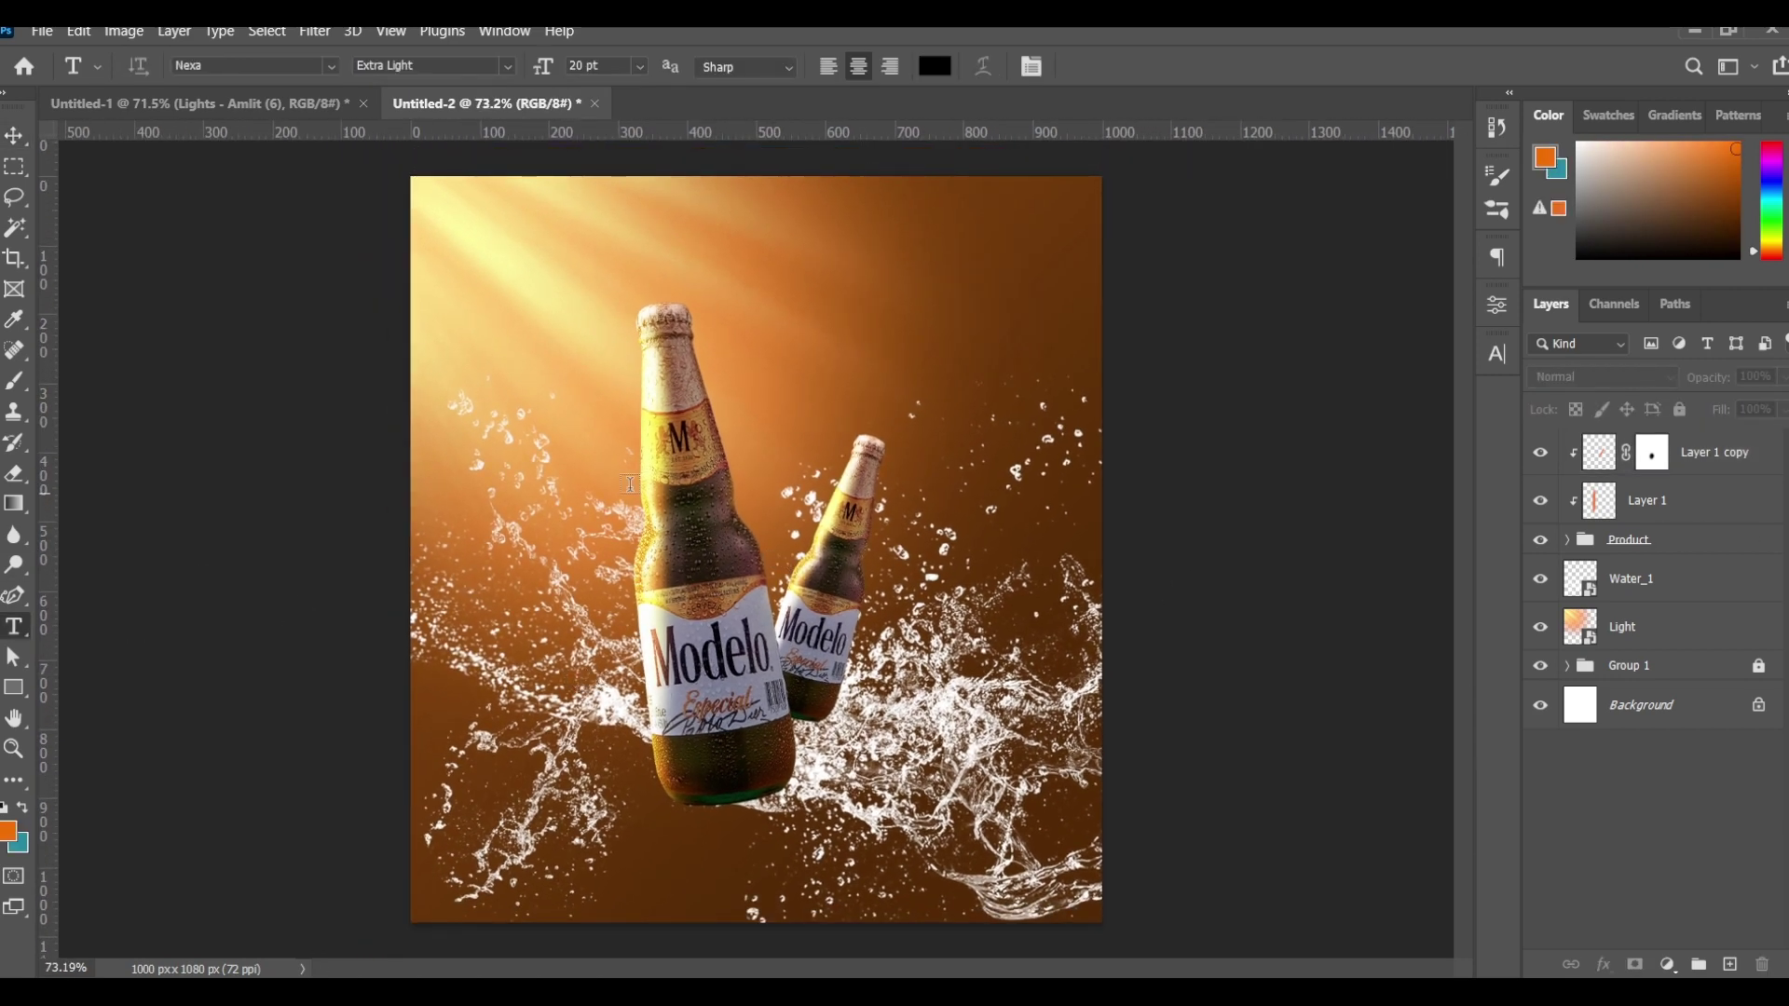
left_click(769, 361)
type("Modelo")
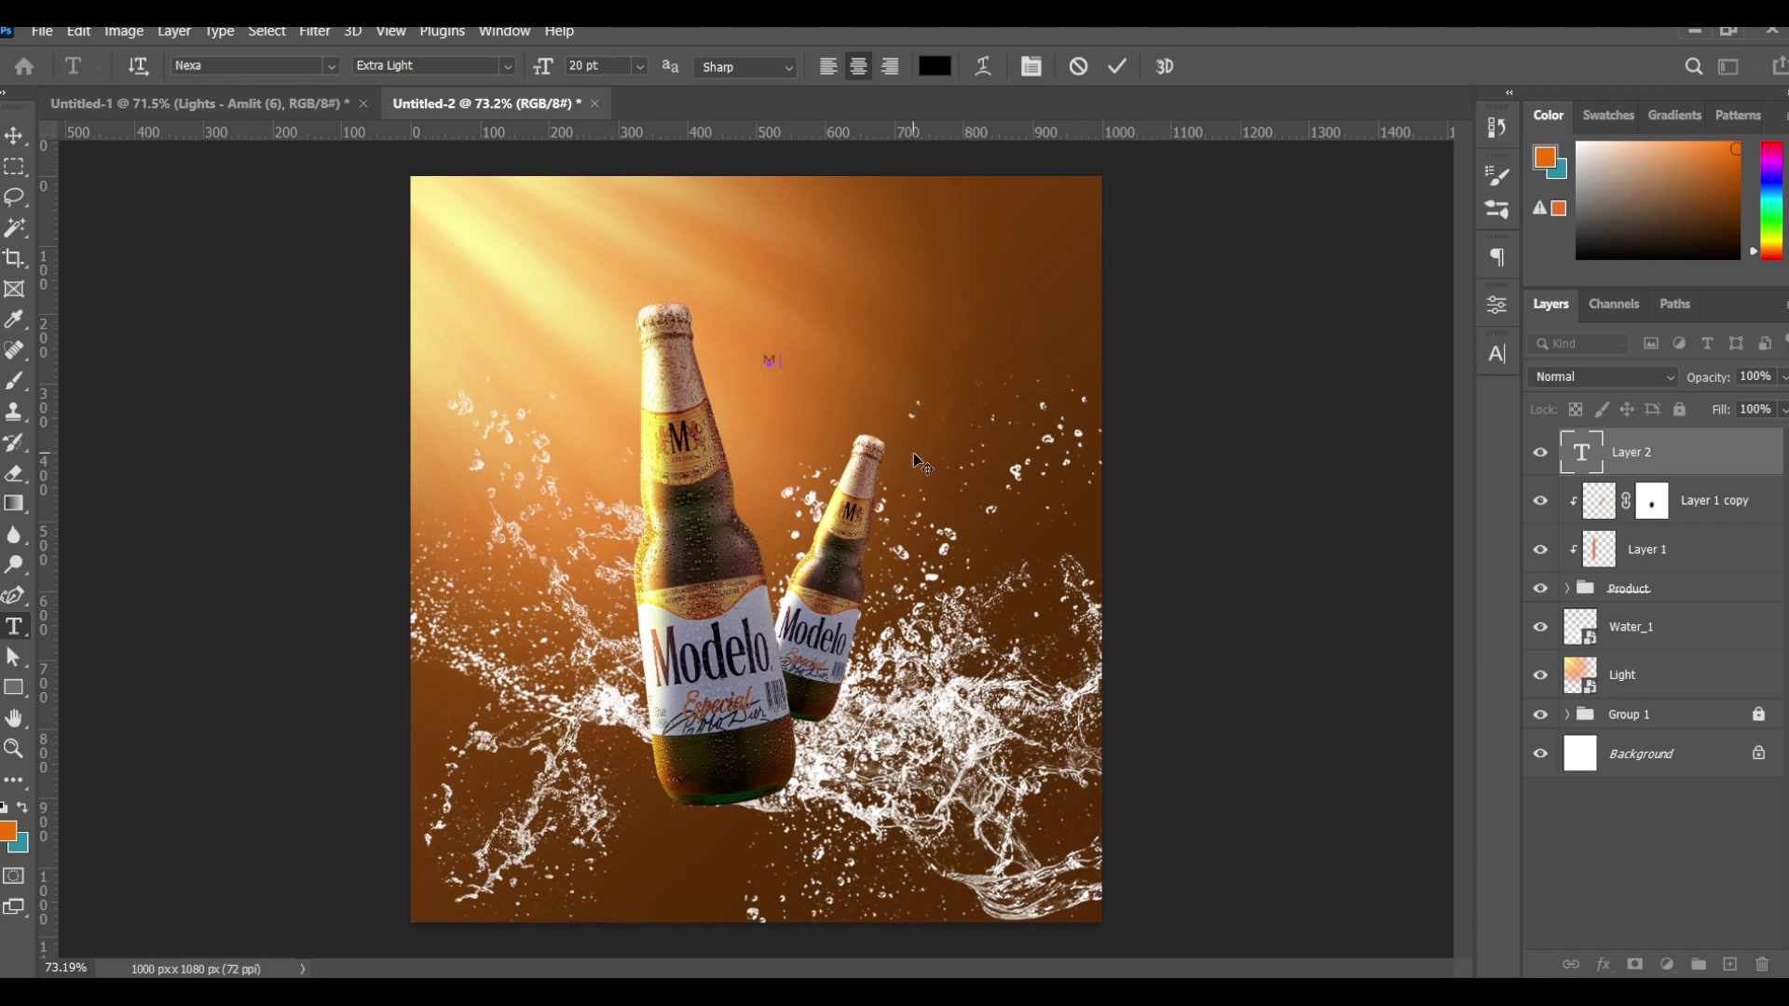
left_click(1119, 80)
key("ctrl+t")
left_click_drag(802, 370, 1001, 434)
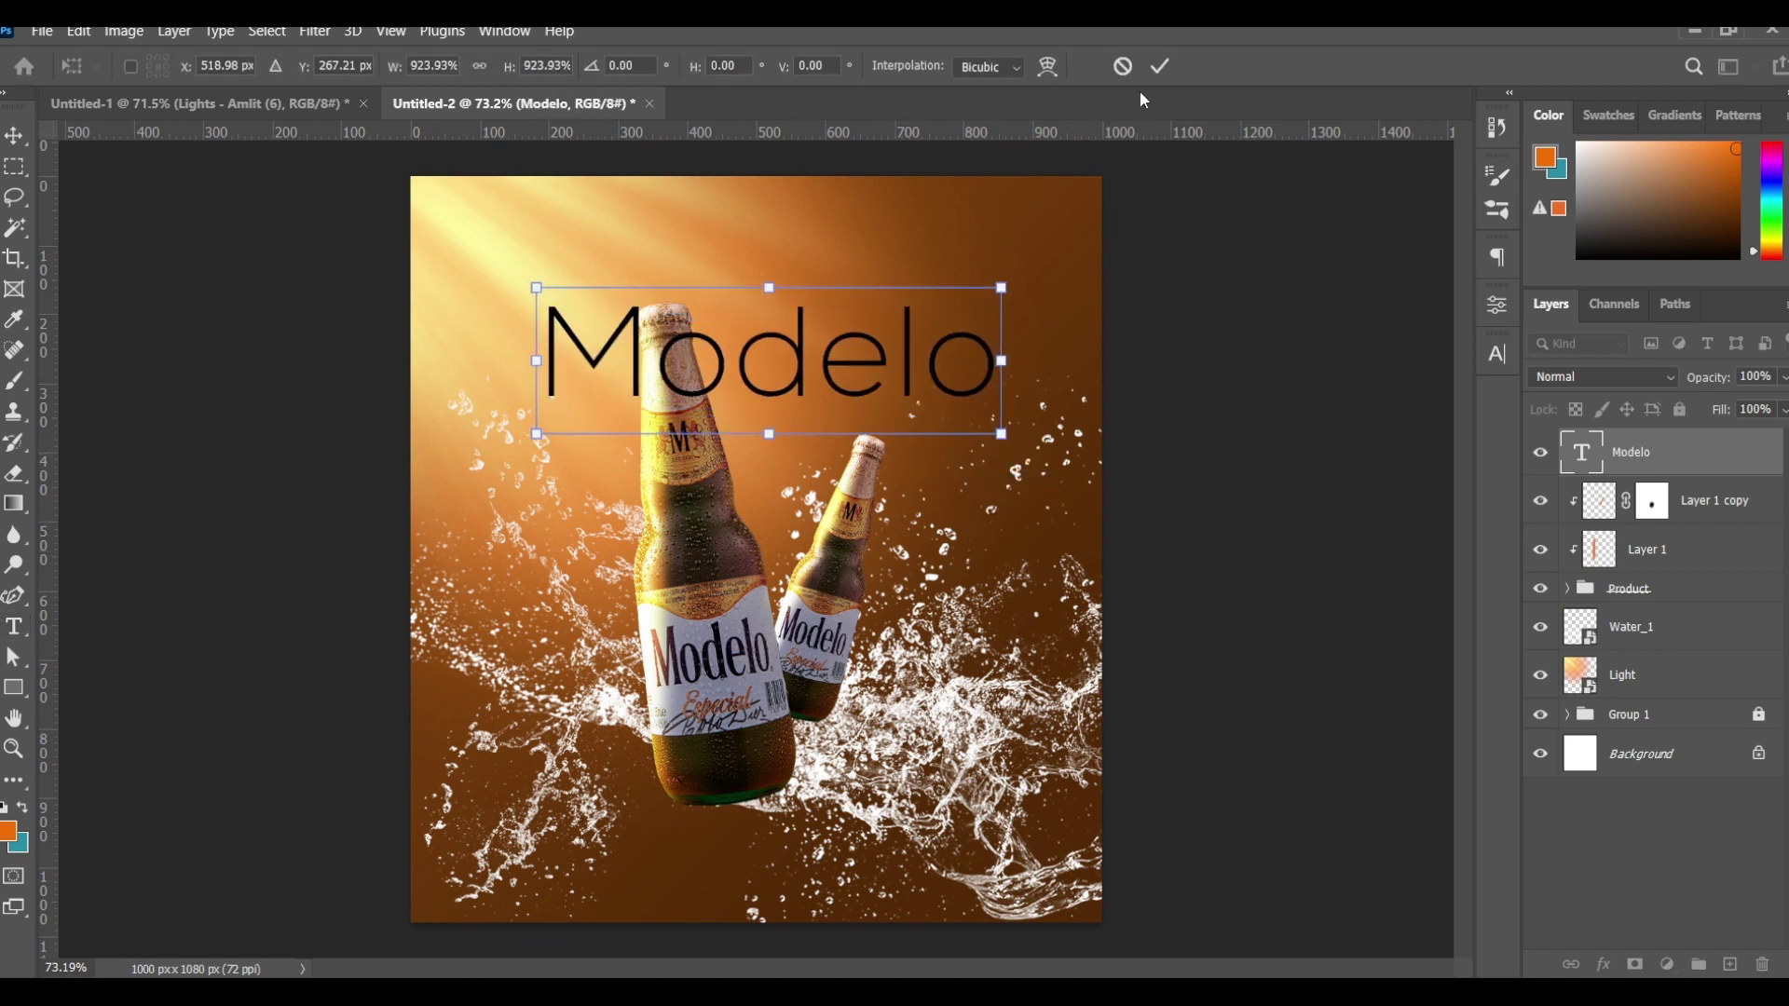
left_click(1160, 65)
Step: Set the Modelo text to the Gient script font in white (ffffff)
left_click(1497, 354)
left_click(1360, 388)
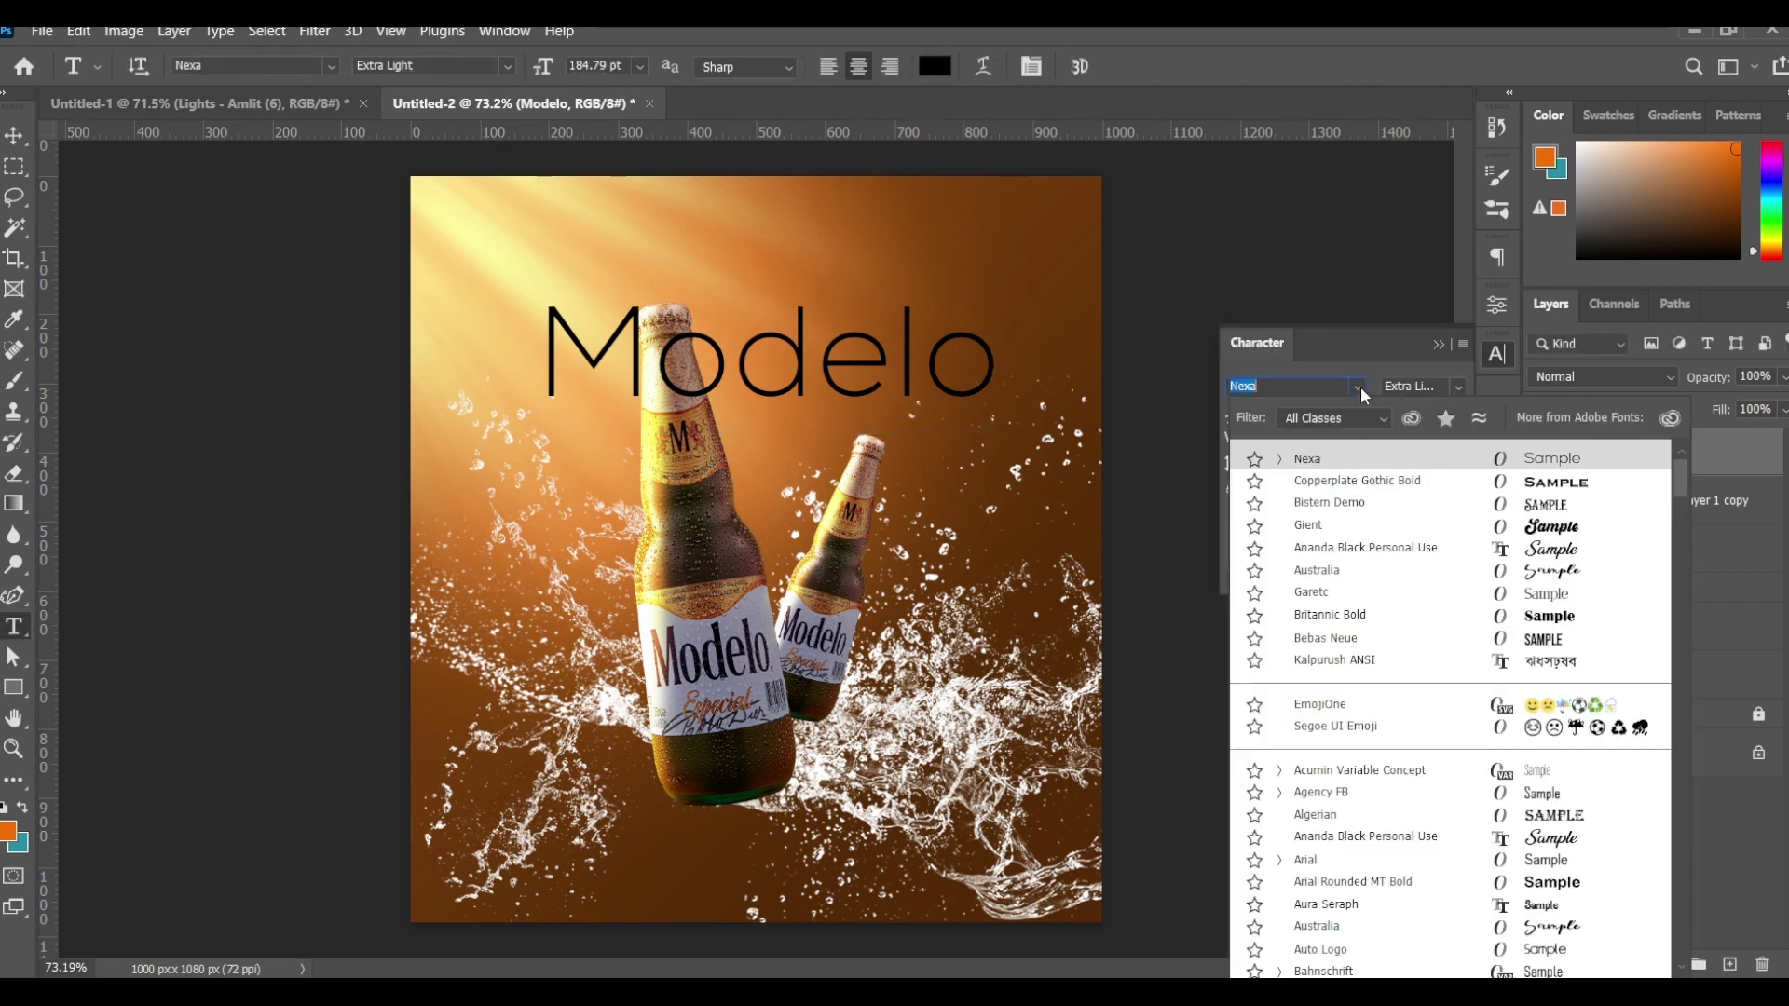
left_click(1552, 533)
type("ffffff")
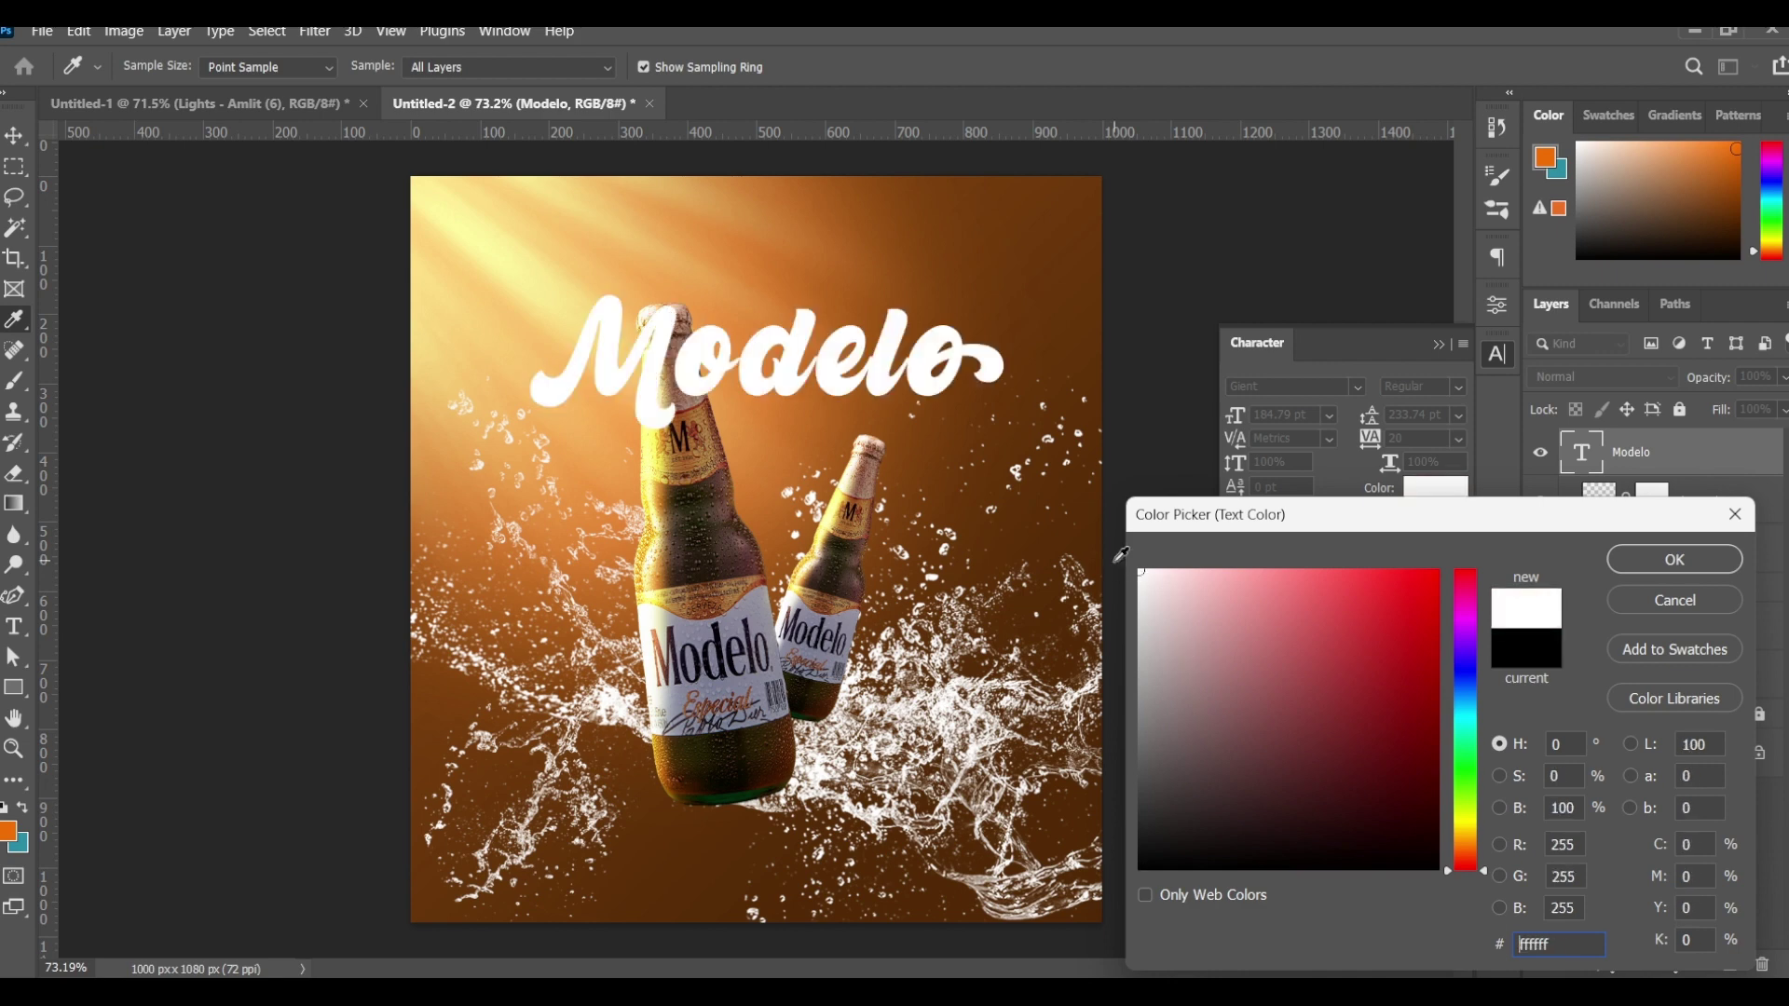
left_click(1637, 558)
left_click(1436, 343)
Step: Move the text down across the bottles with a slight tilt, then duplicate it below Product
key("v")
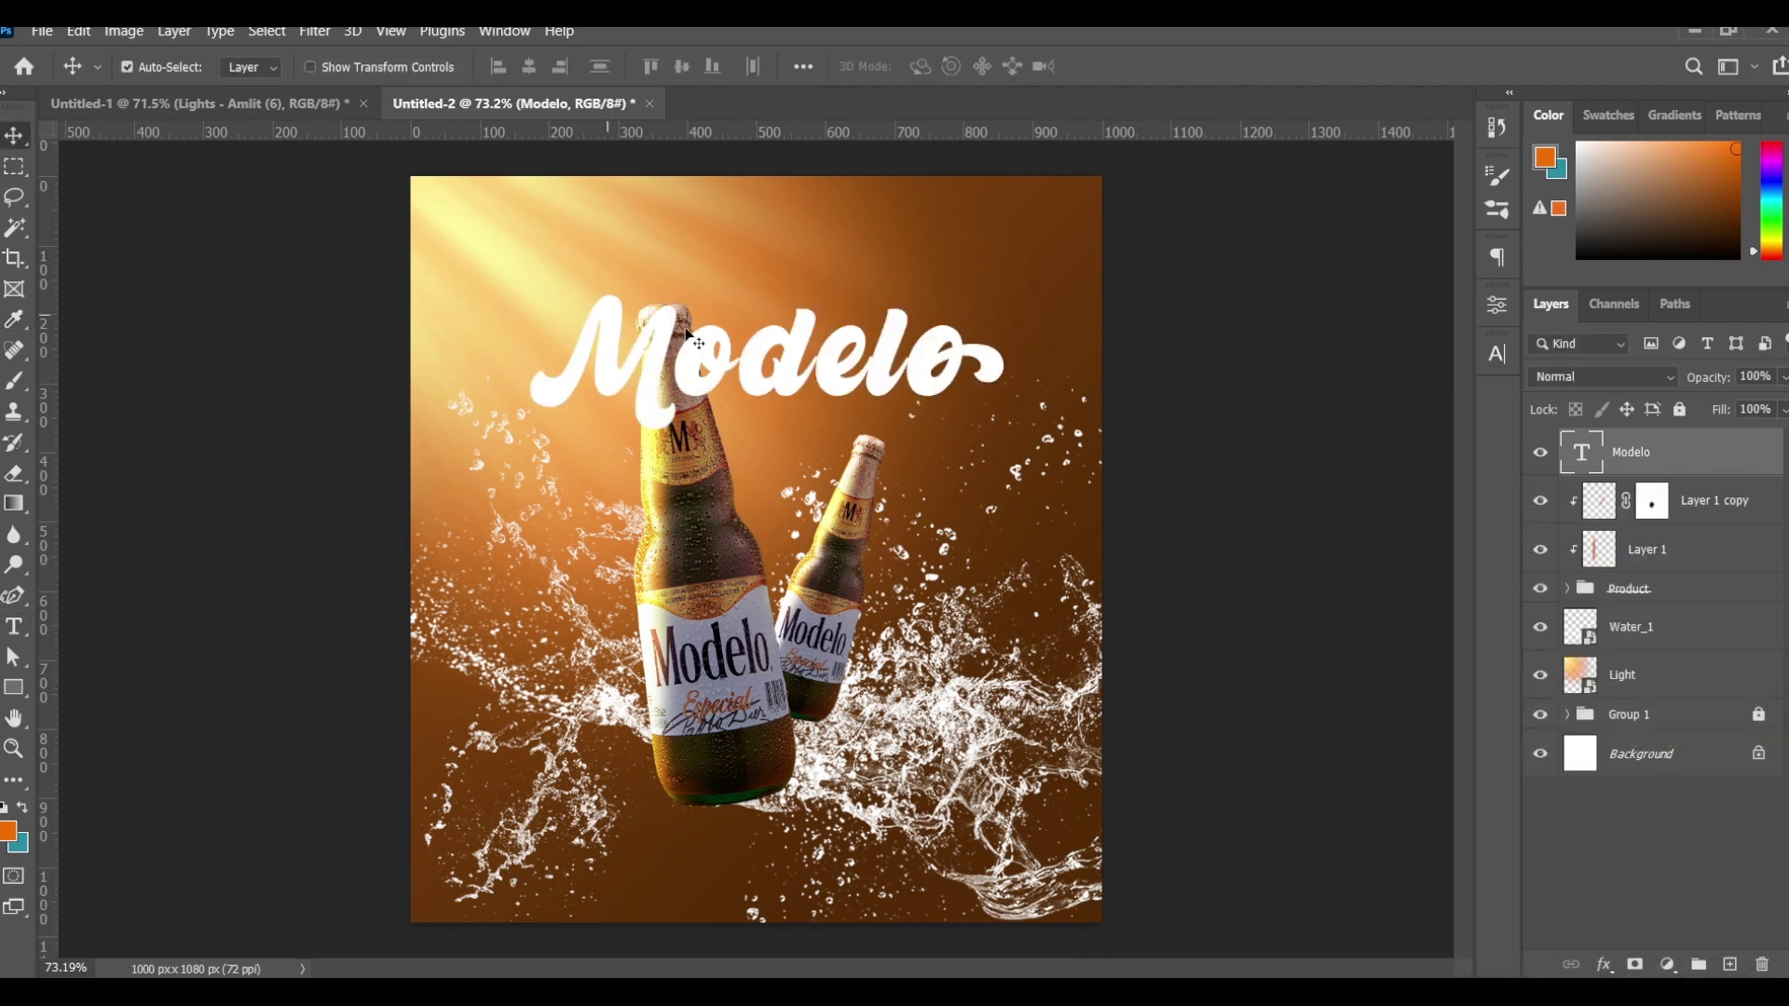
mouse_move(909, 391)
left_mouse_down()
mouse_move(916, 708)
mouse_move(1007, 643)
left_mouse_up()
key("ctrl+t")
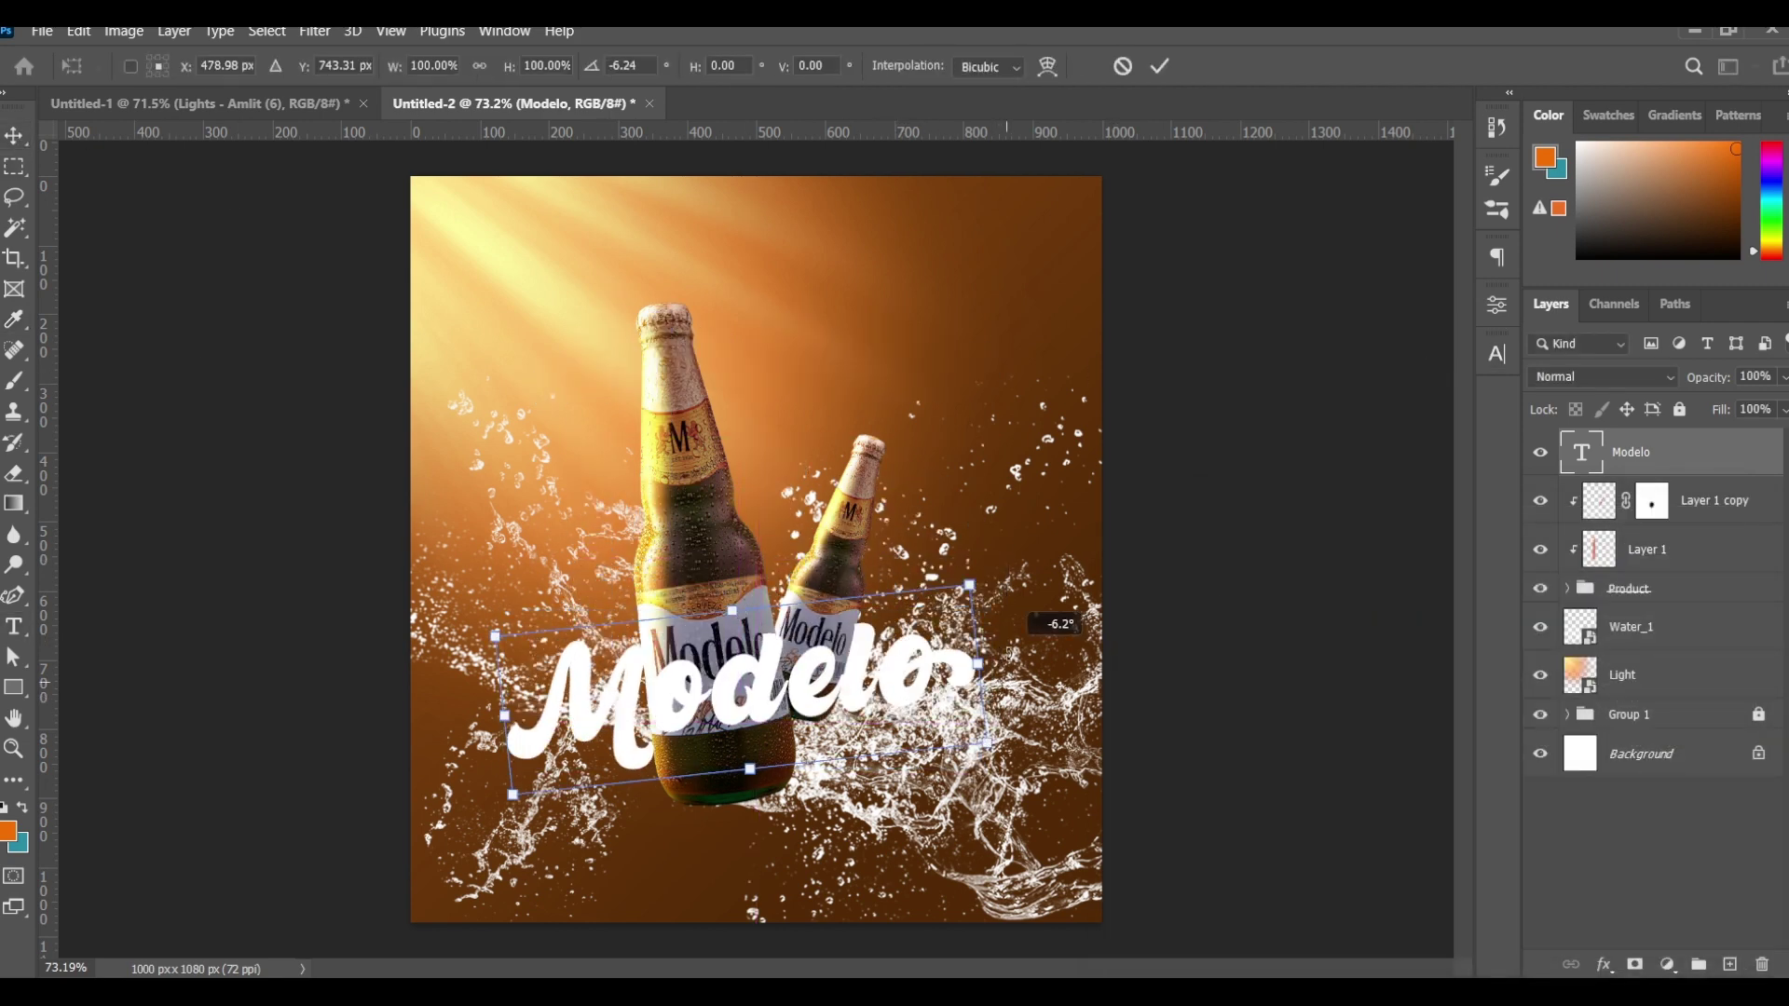
left_click(1159, 65)
left_click_drag(857, 731, 862, 754)
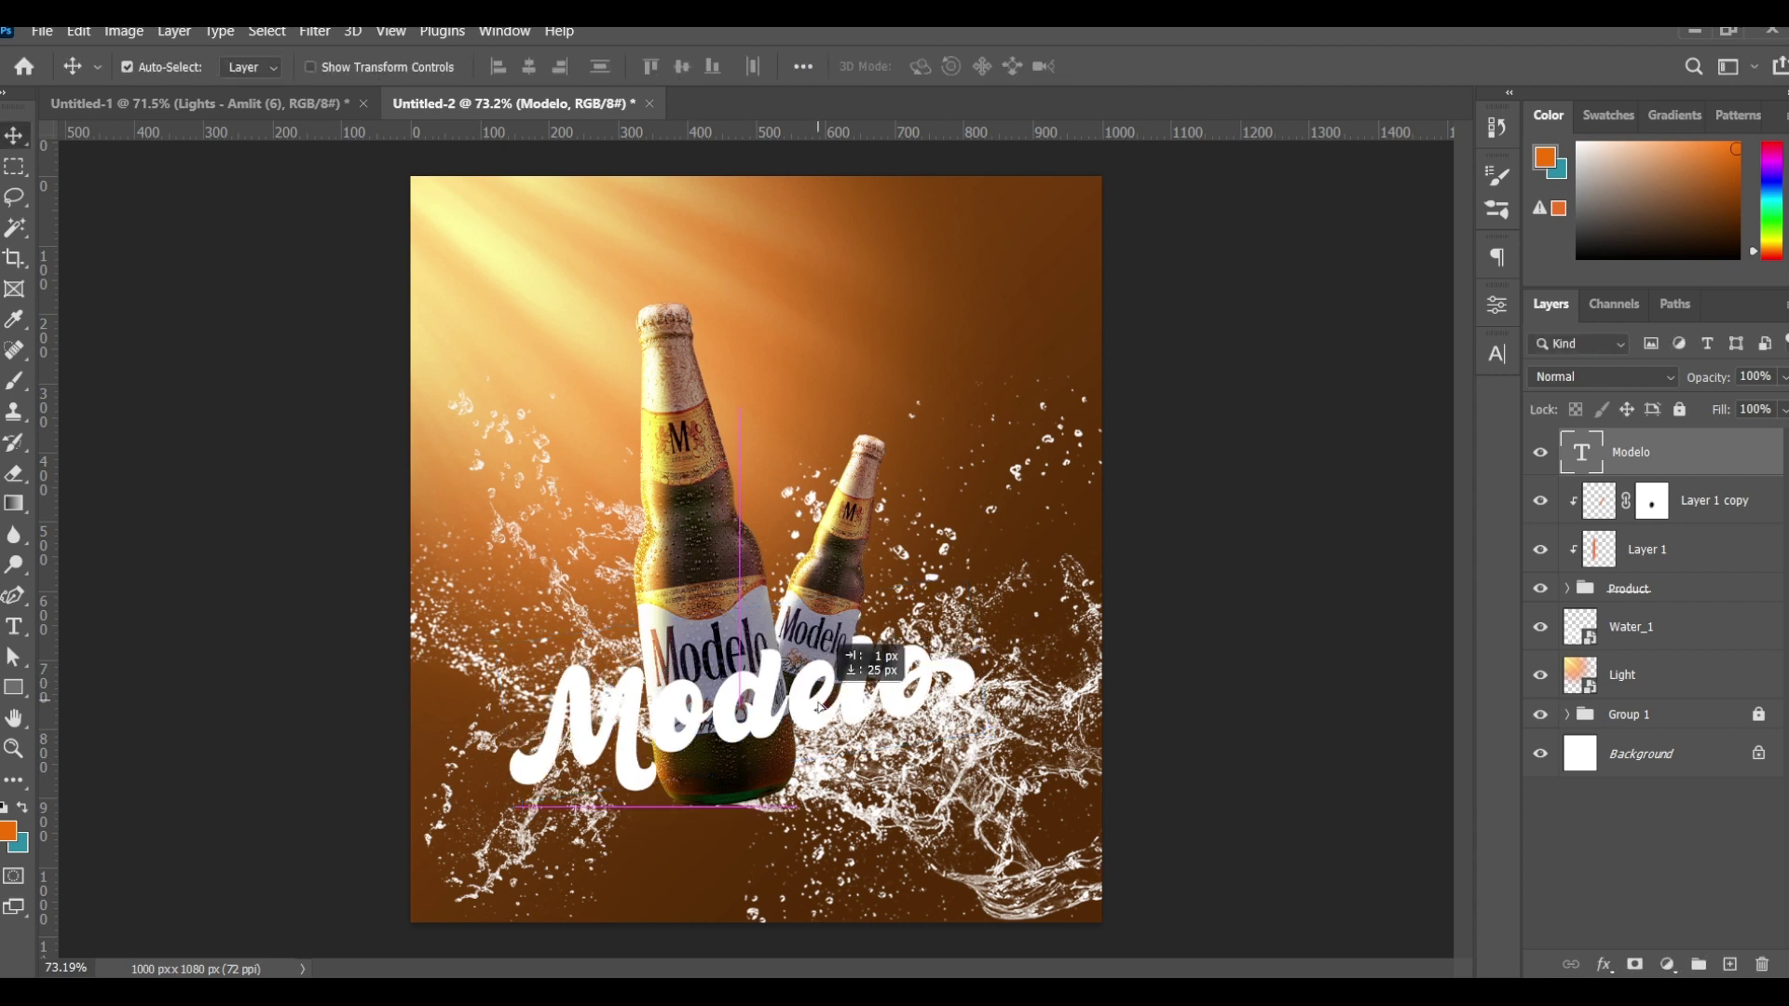
key("ctrl+t")
left_click_drag(988, 740, 941, 728)
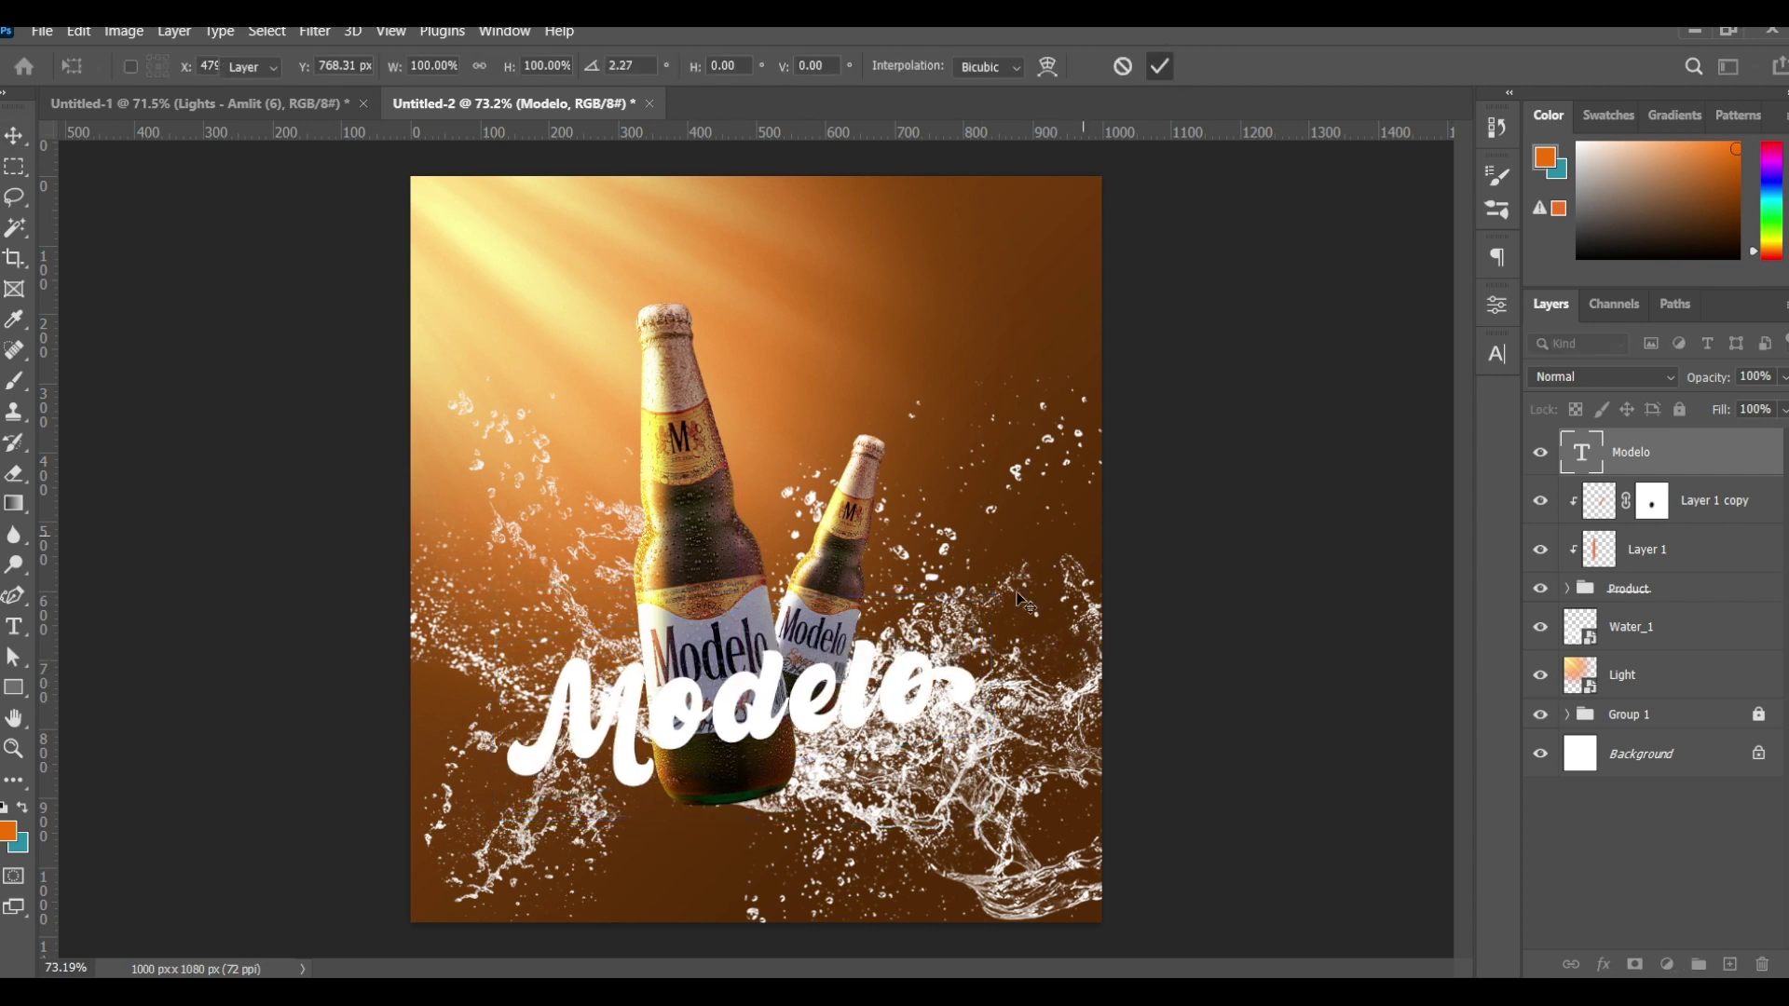
key("Return")
key("ctrl+j")
mouse_move(1705, 456)
left_mouse_down()
mouse_move(1691, 651)
mouse_move(1593, 653)
left_mouse_up()
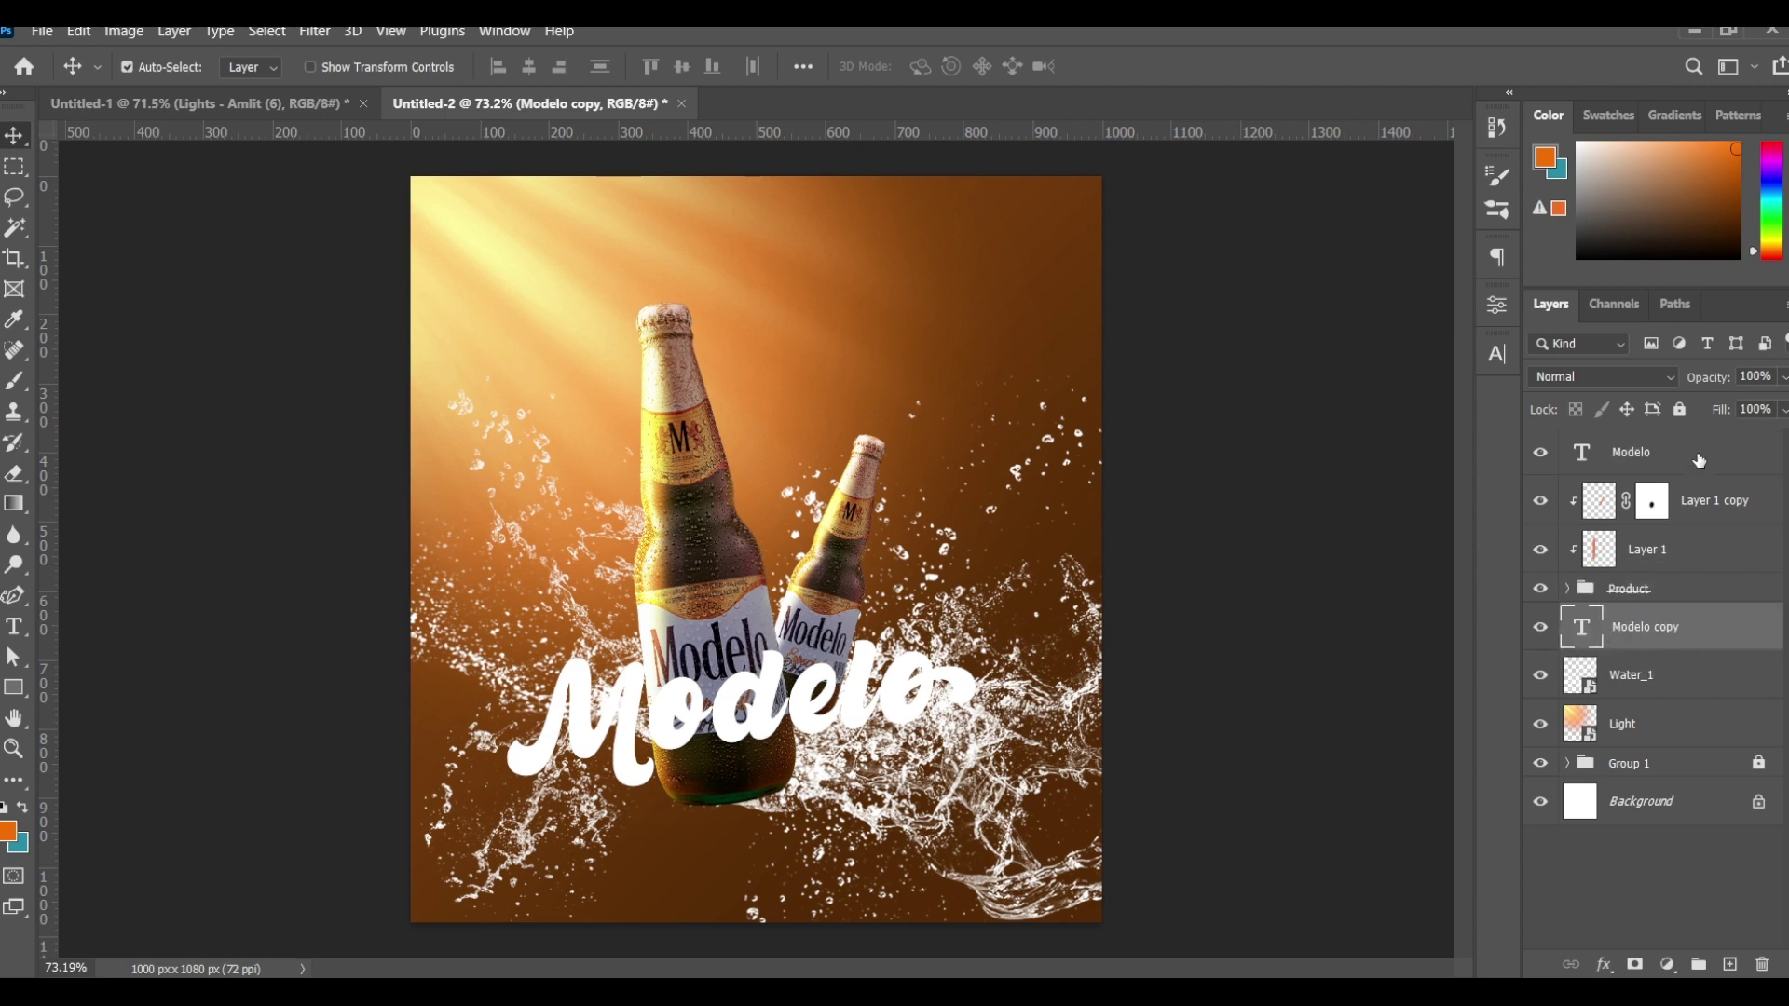
Step: Give the top Modelo text a 3 px Stroke and 0% Fill Opacity
left_click(1741, 462)
double_click(1529, 447)
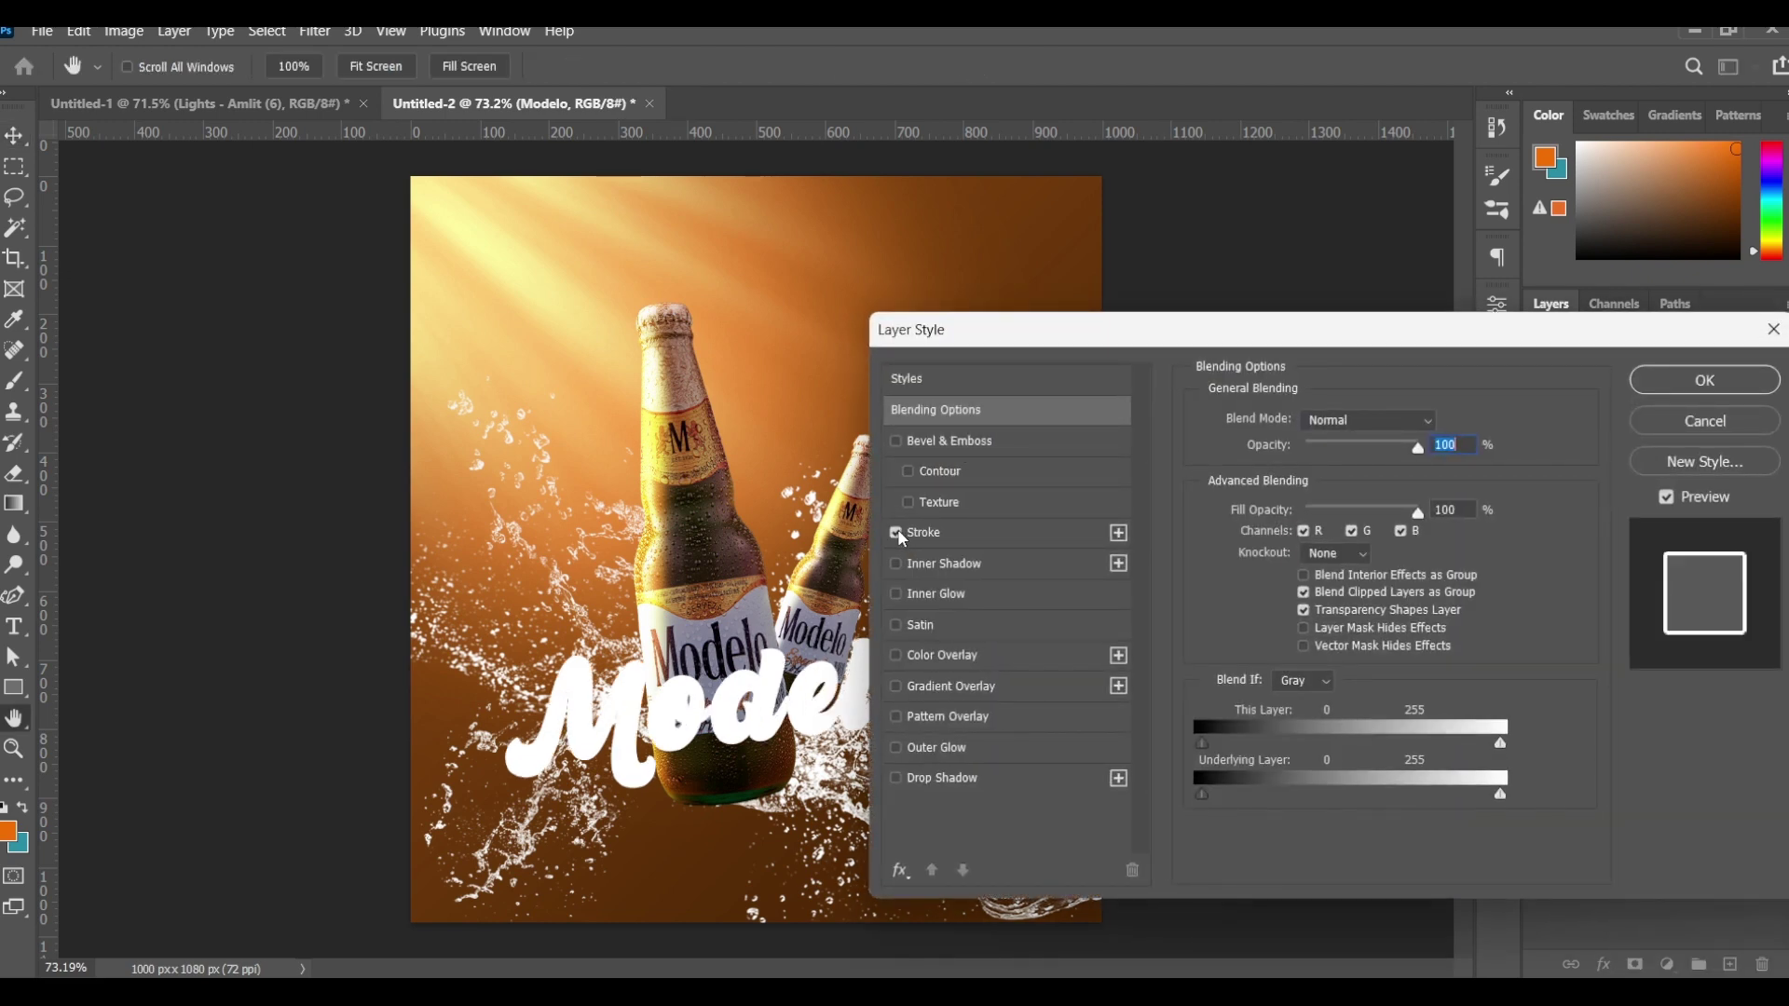
left_click(985, 538)
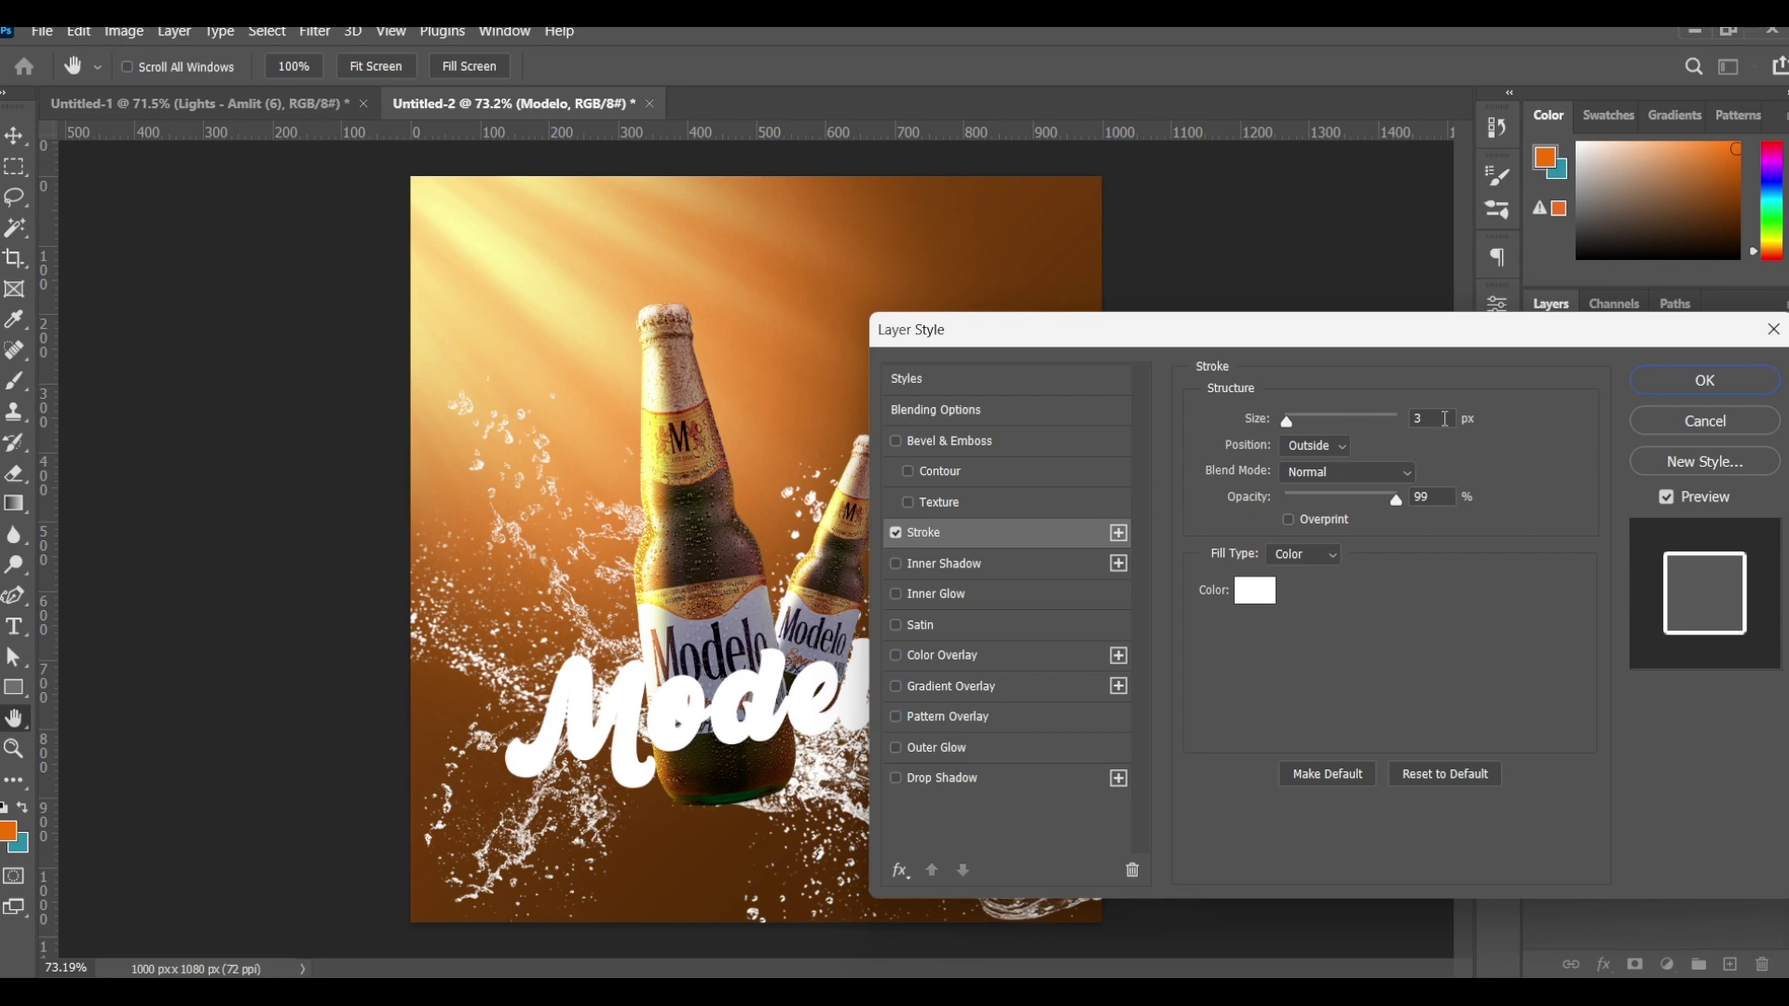
left_click(1445, 420)
left_click(900, 416)
left_click_drag(1340, 518, 1278, 514)
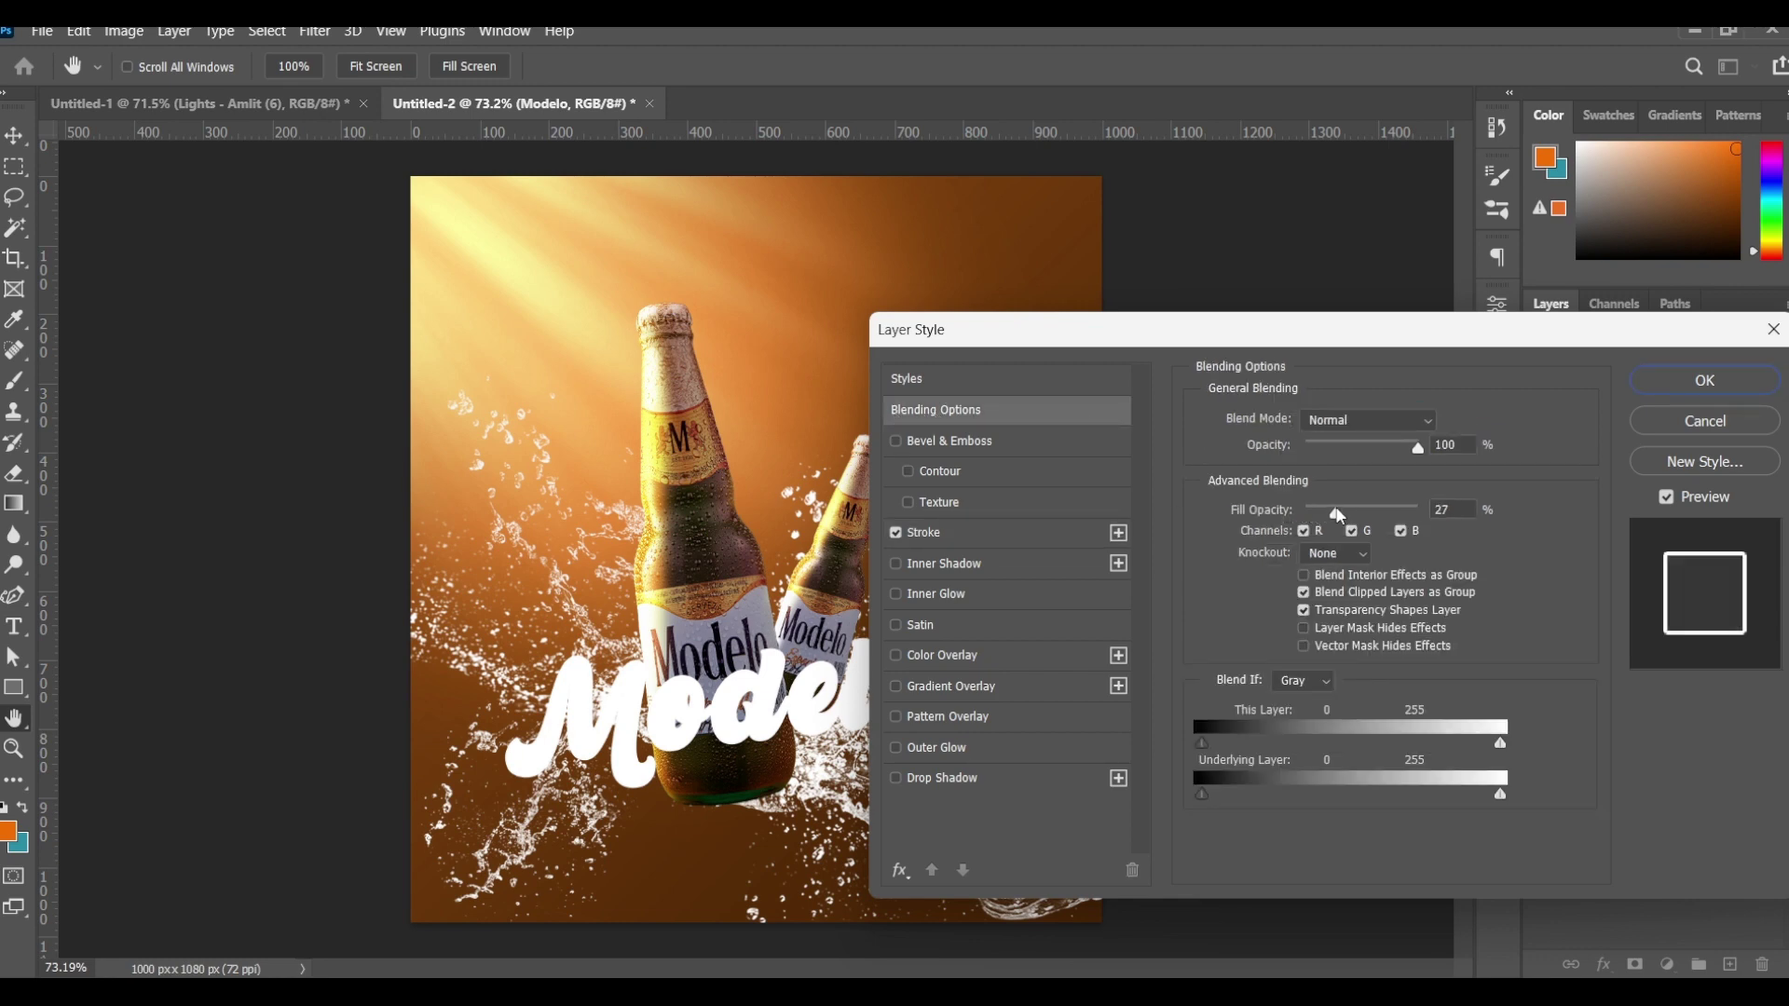
left_click(1717, 391)
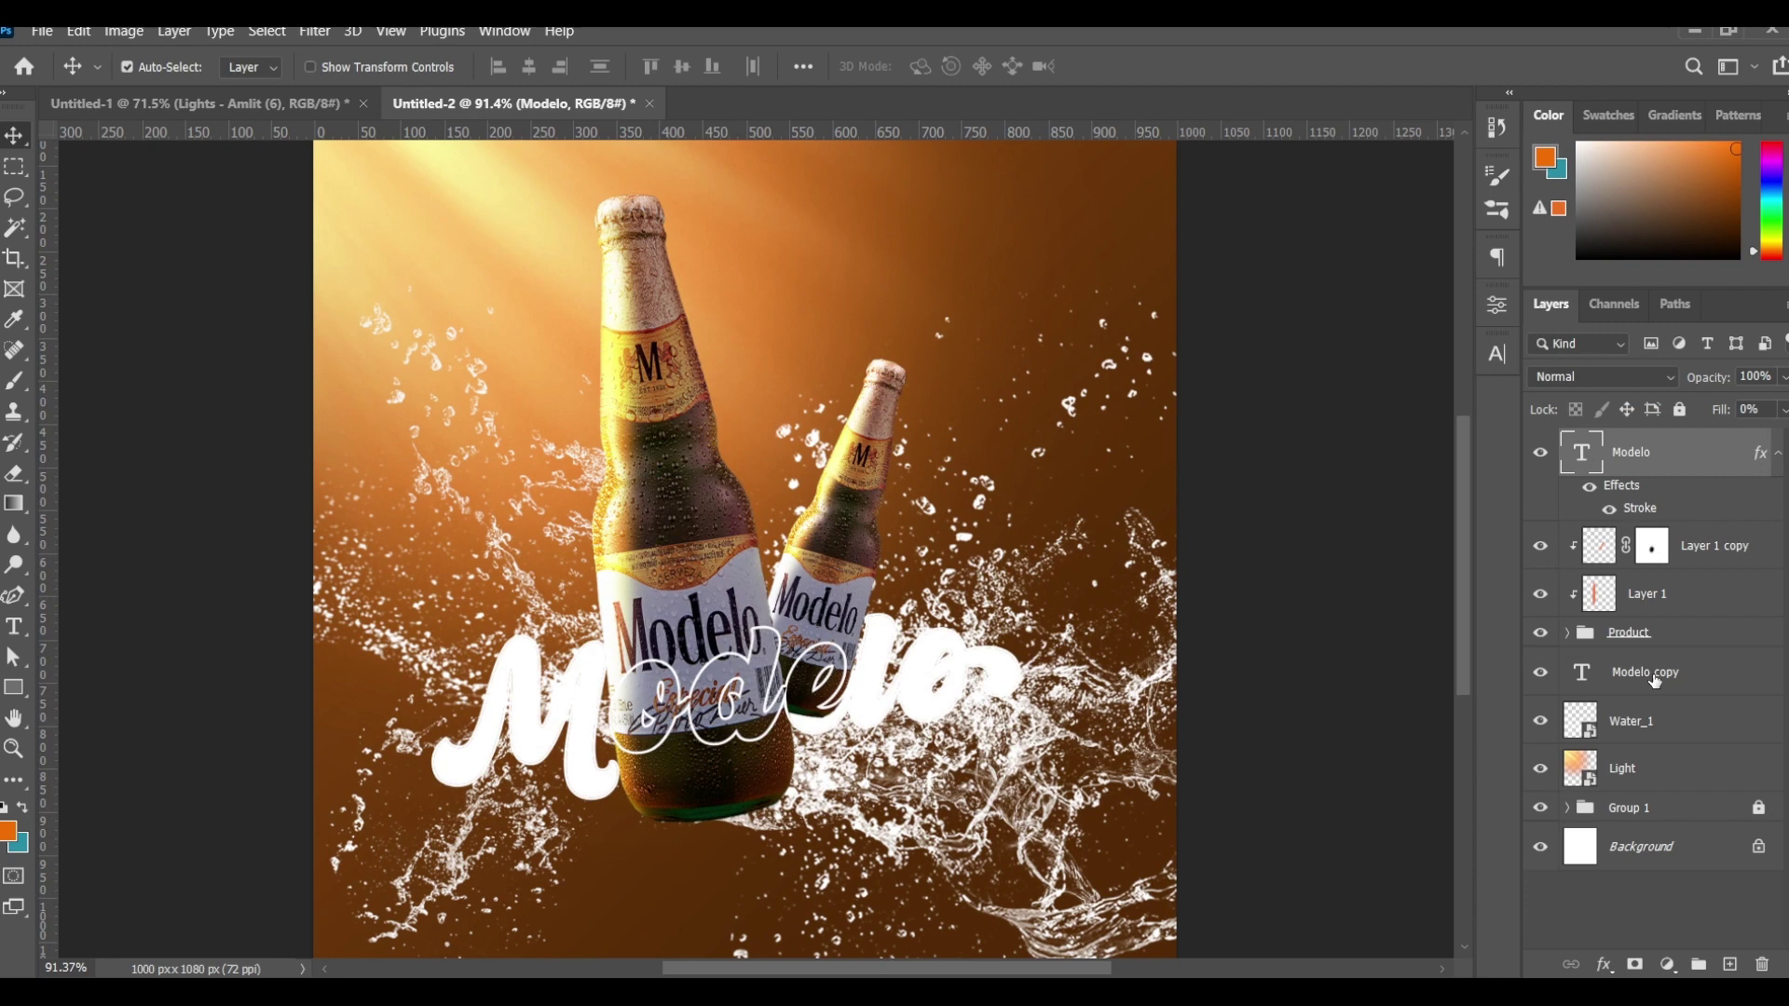
Step: Add a 120 px Outer Glow to the Modelo copy layer
left_click(1657, 676)
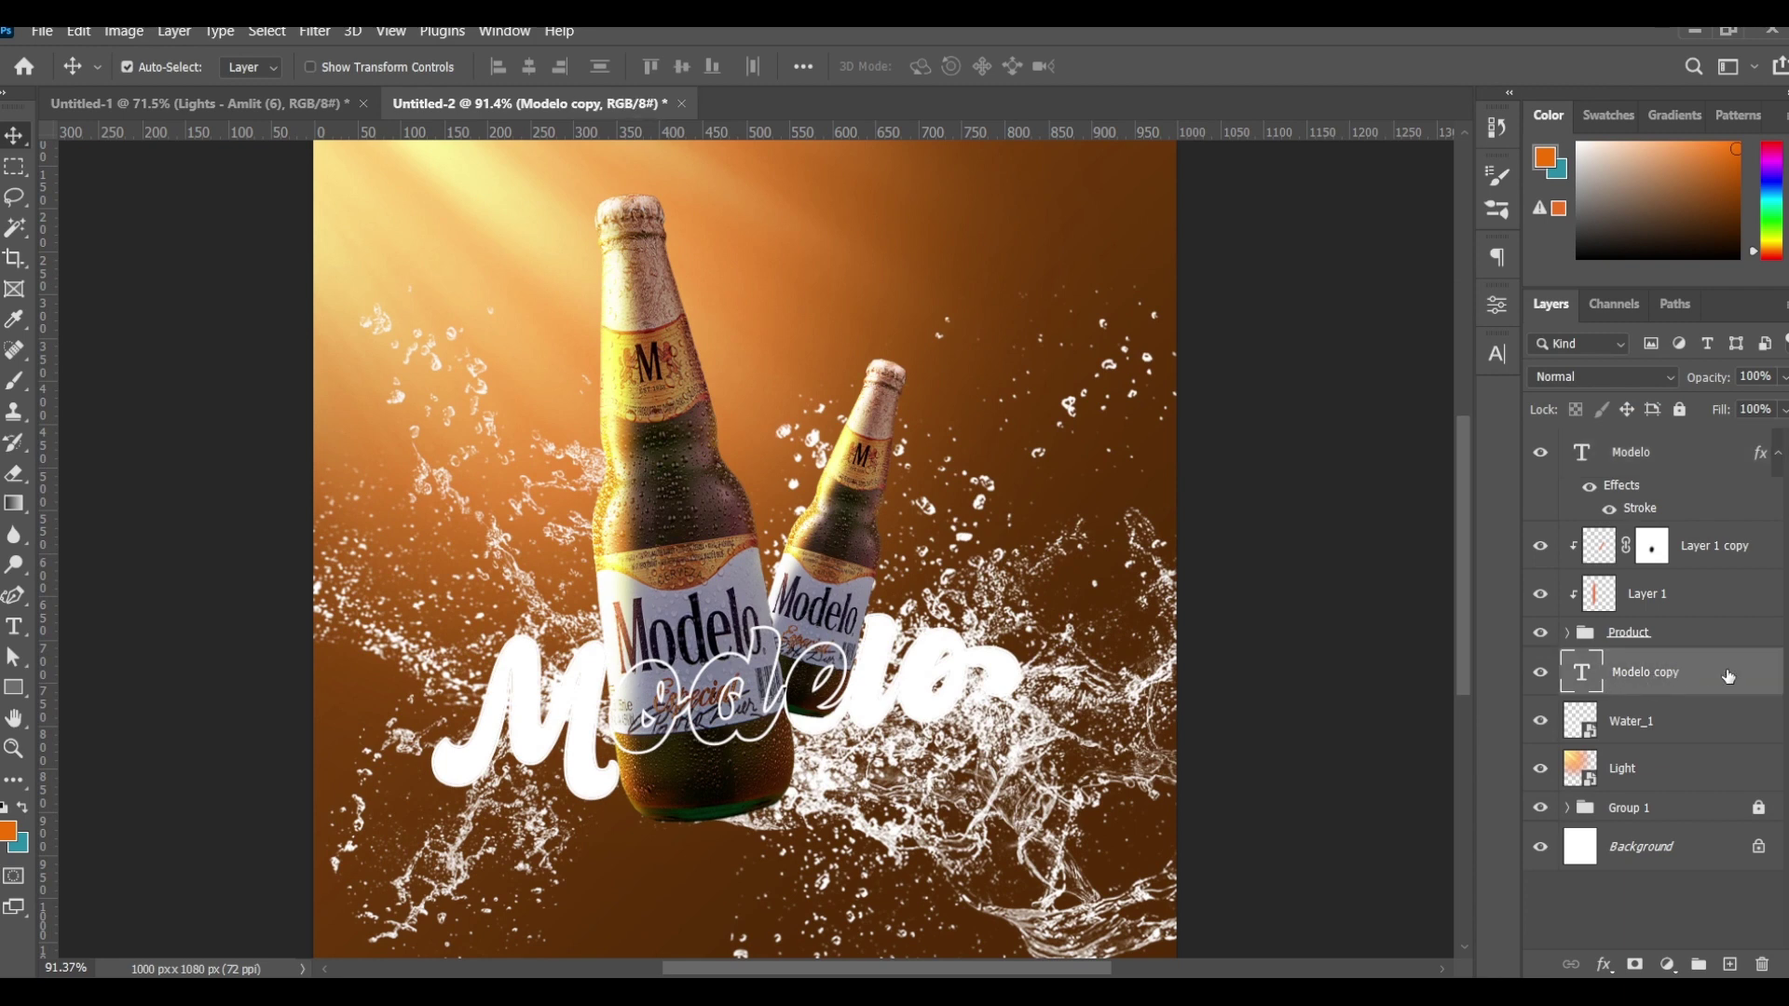
double_click(1728, 677)
left_click(895, 748)
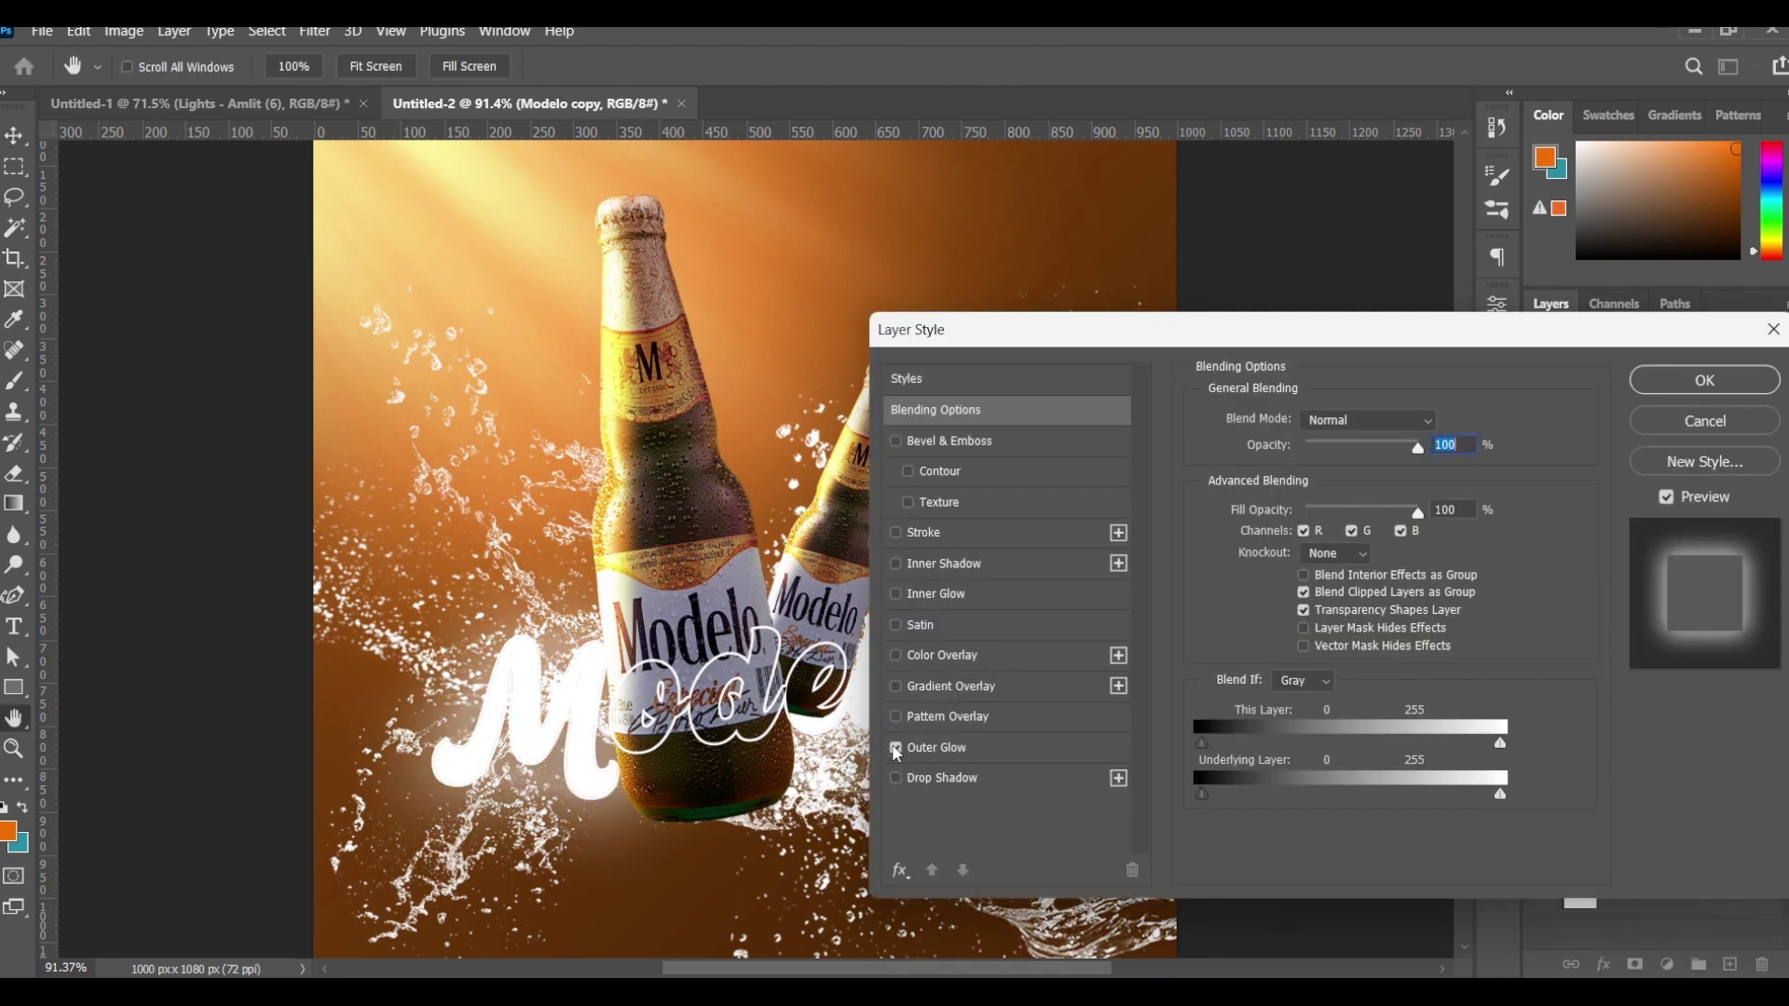
left_click(983, 751)
left_click_drag(1342, 633, 1348, 637)
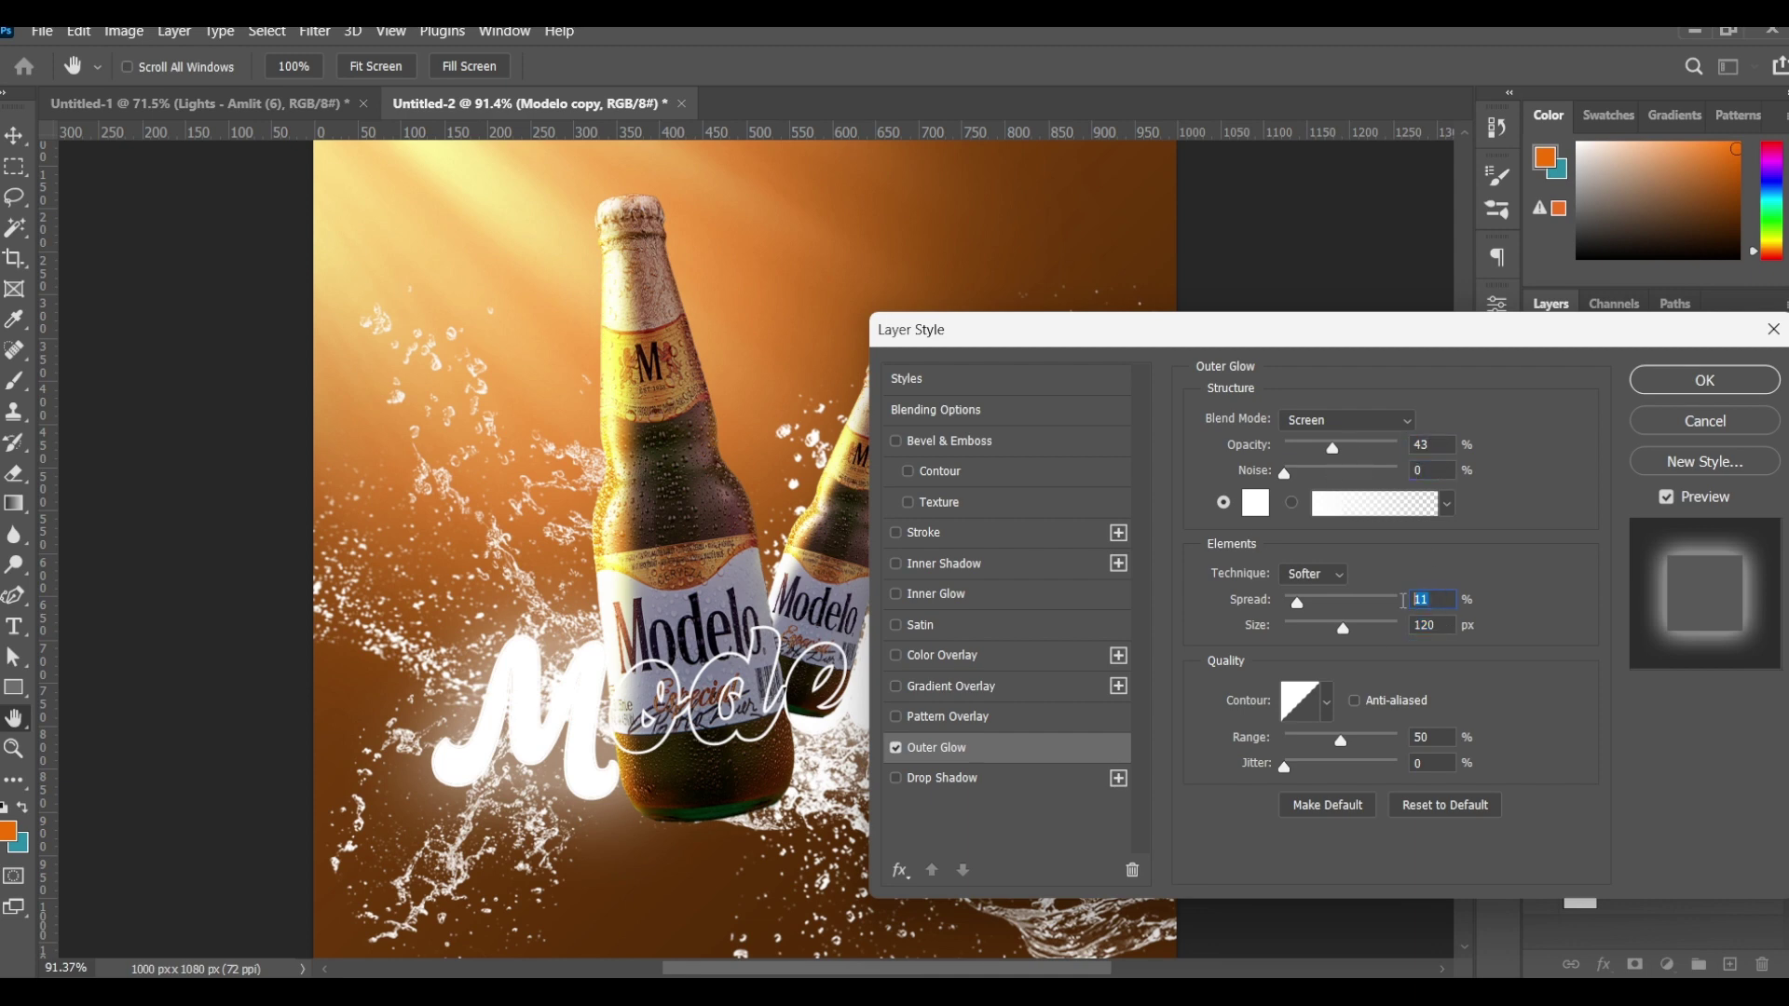
Step: Apply the glow, then raise both Modelo layers to cross the bottle necks above the labels
left_click(1705, 380)
key("v")
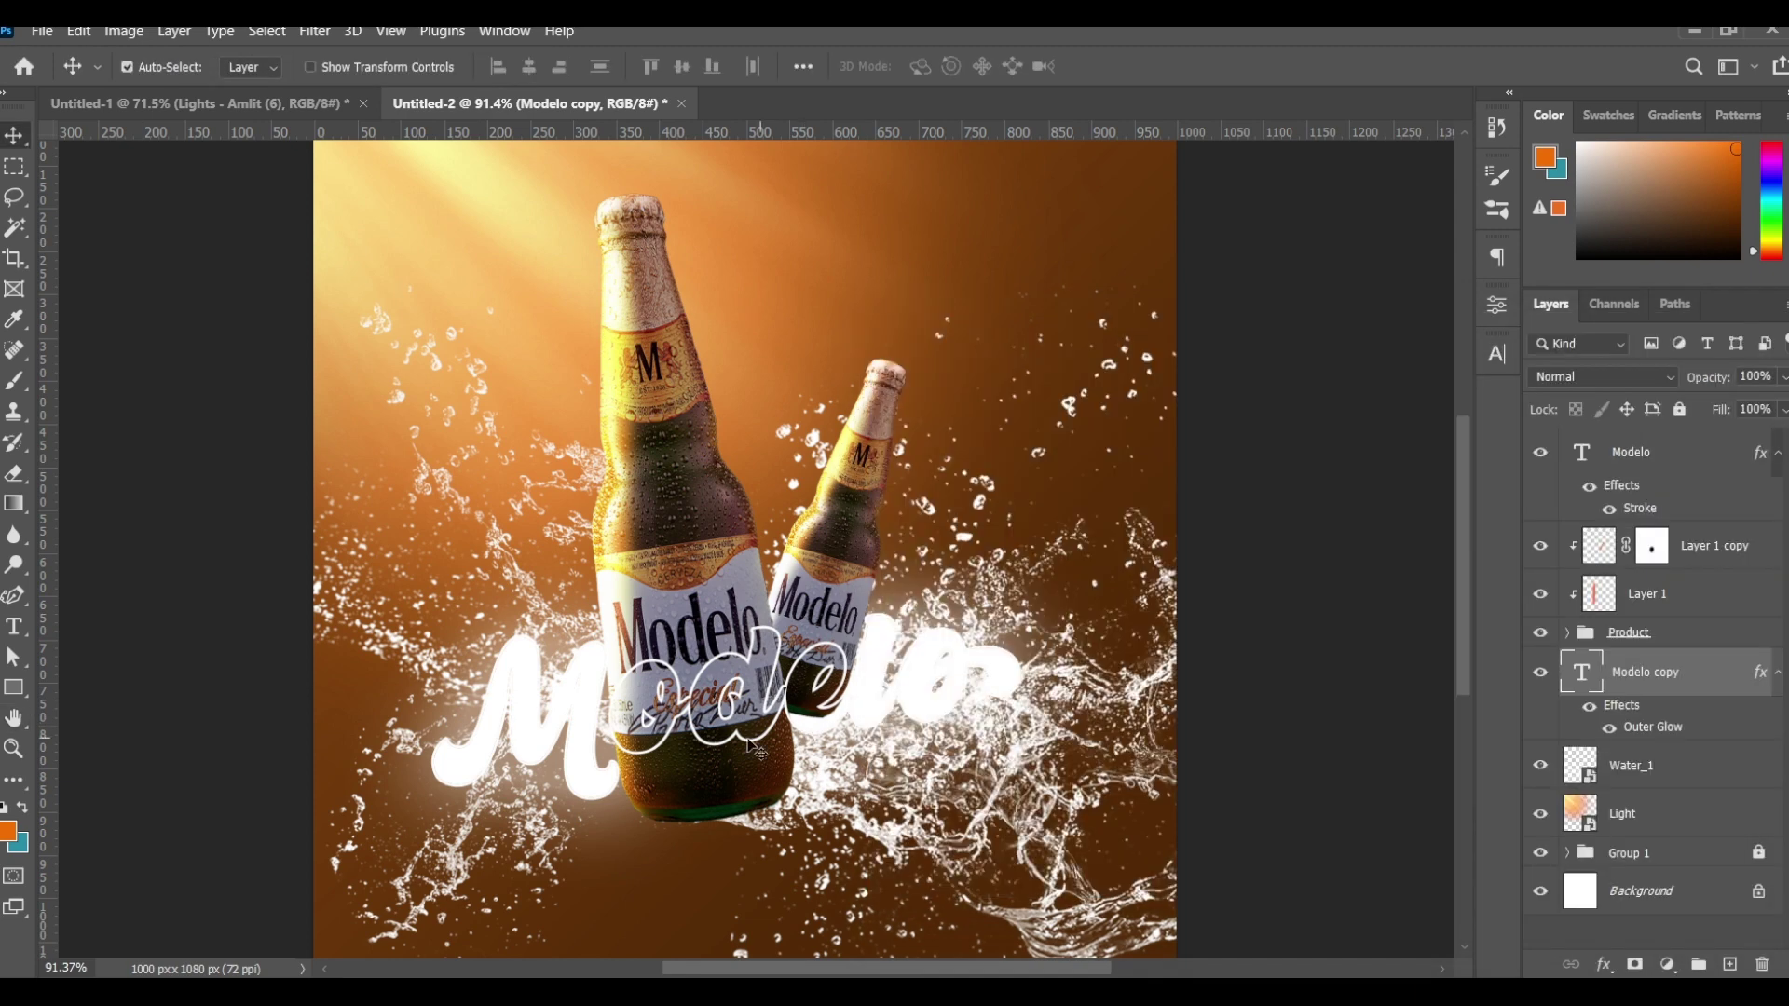
scroll(896, 629, "down", 3)
scroll(896, 629, "down", 1)
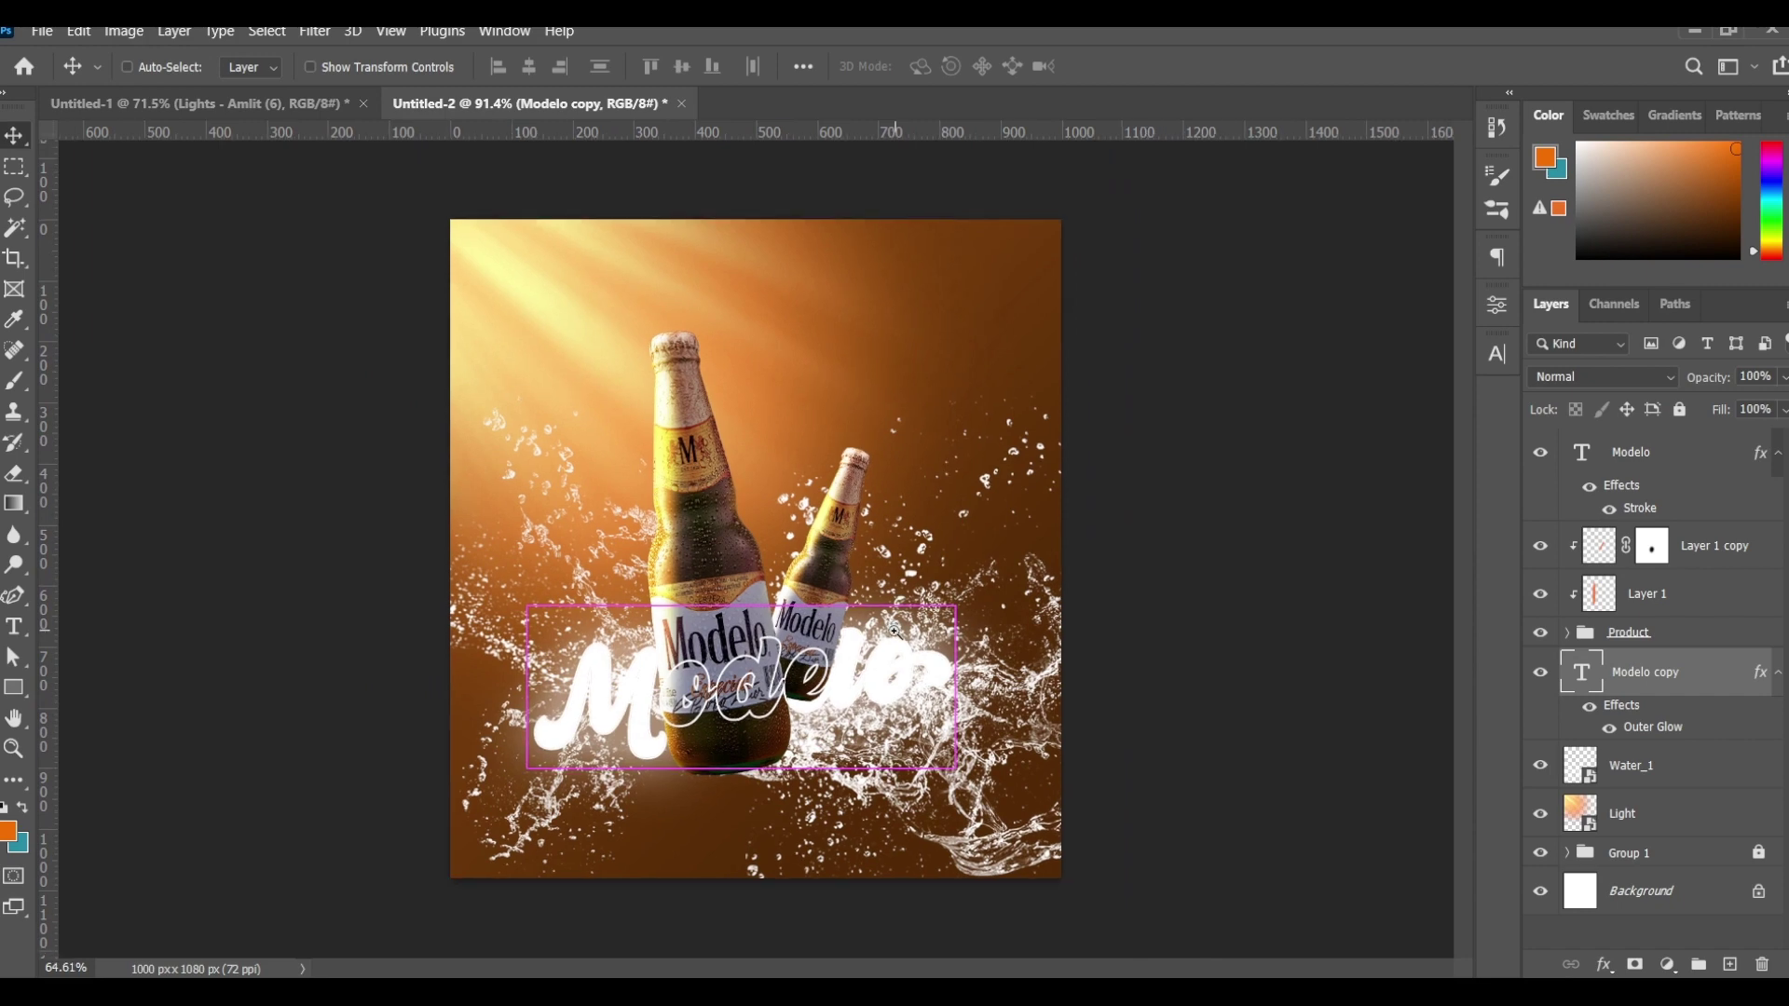
left_click(1677, 466, "ctrl")
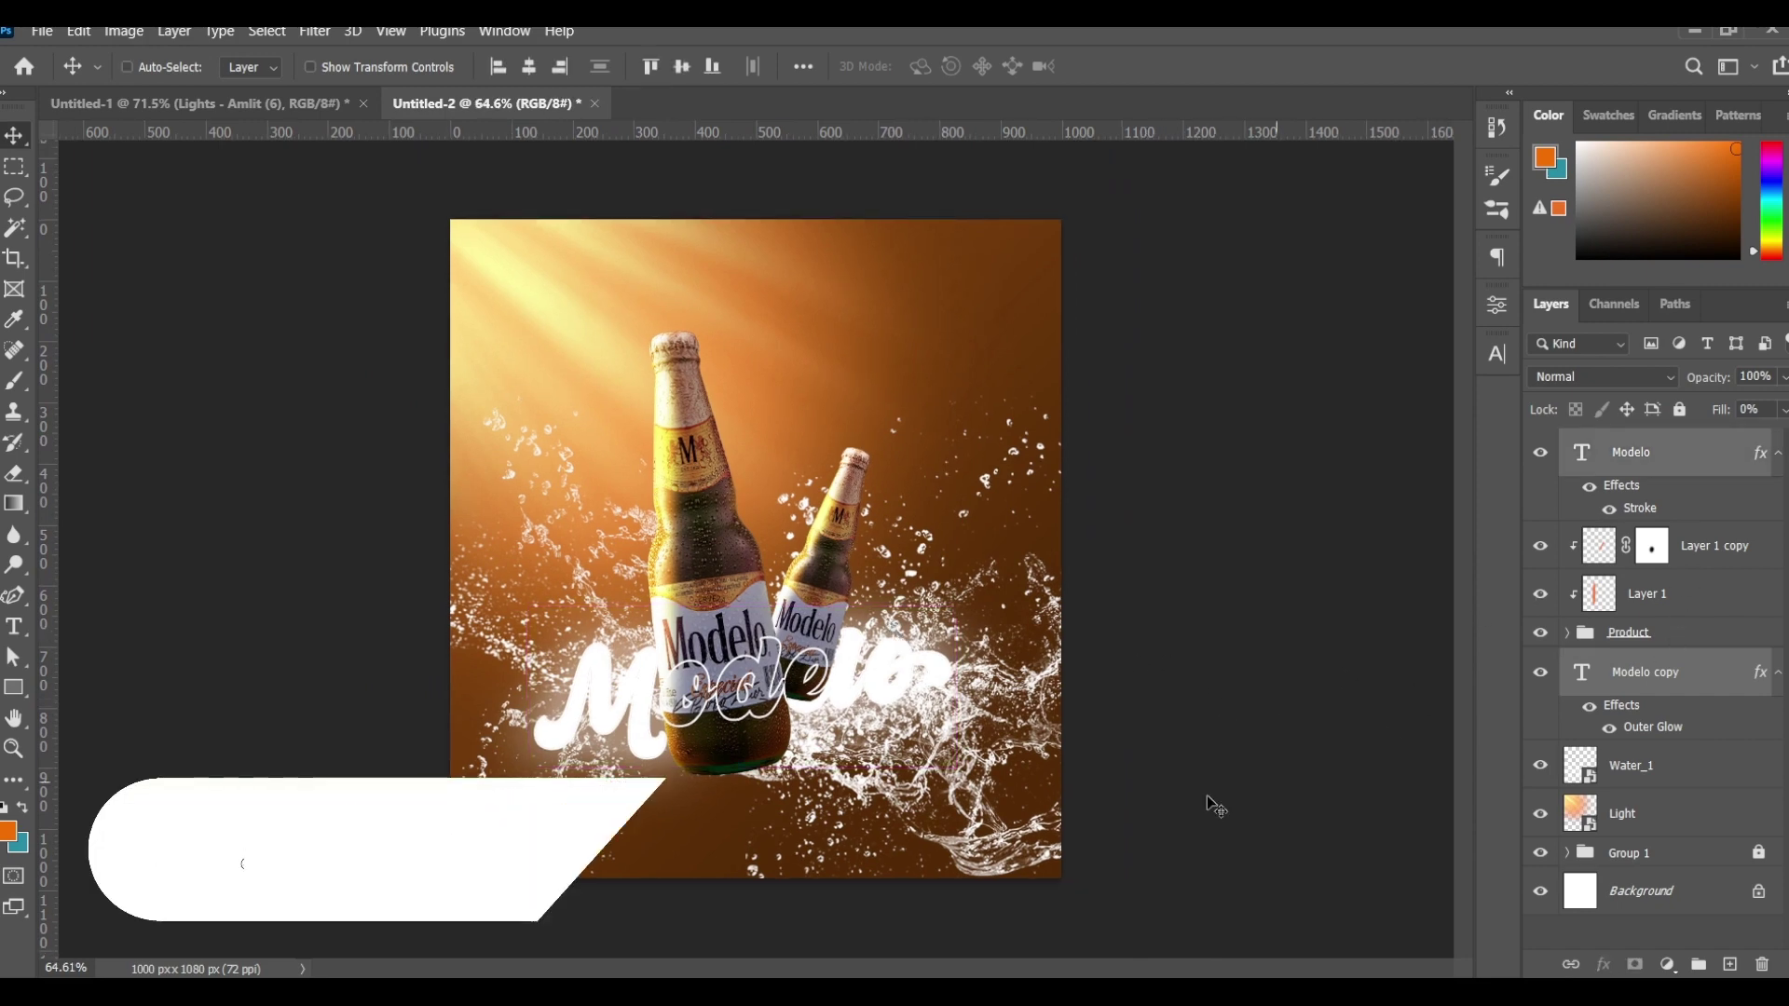
key("ctrl+t")
mouse_move(902, 691)
left_mouse_down()
mouse_move(902, 713)
mouse_move(898, 616)
mouse_move(932, 548)
left_mouse_up()
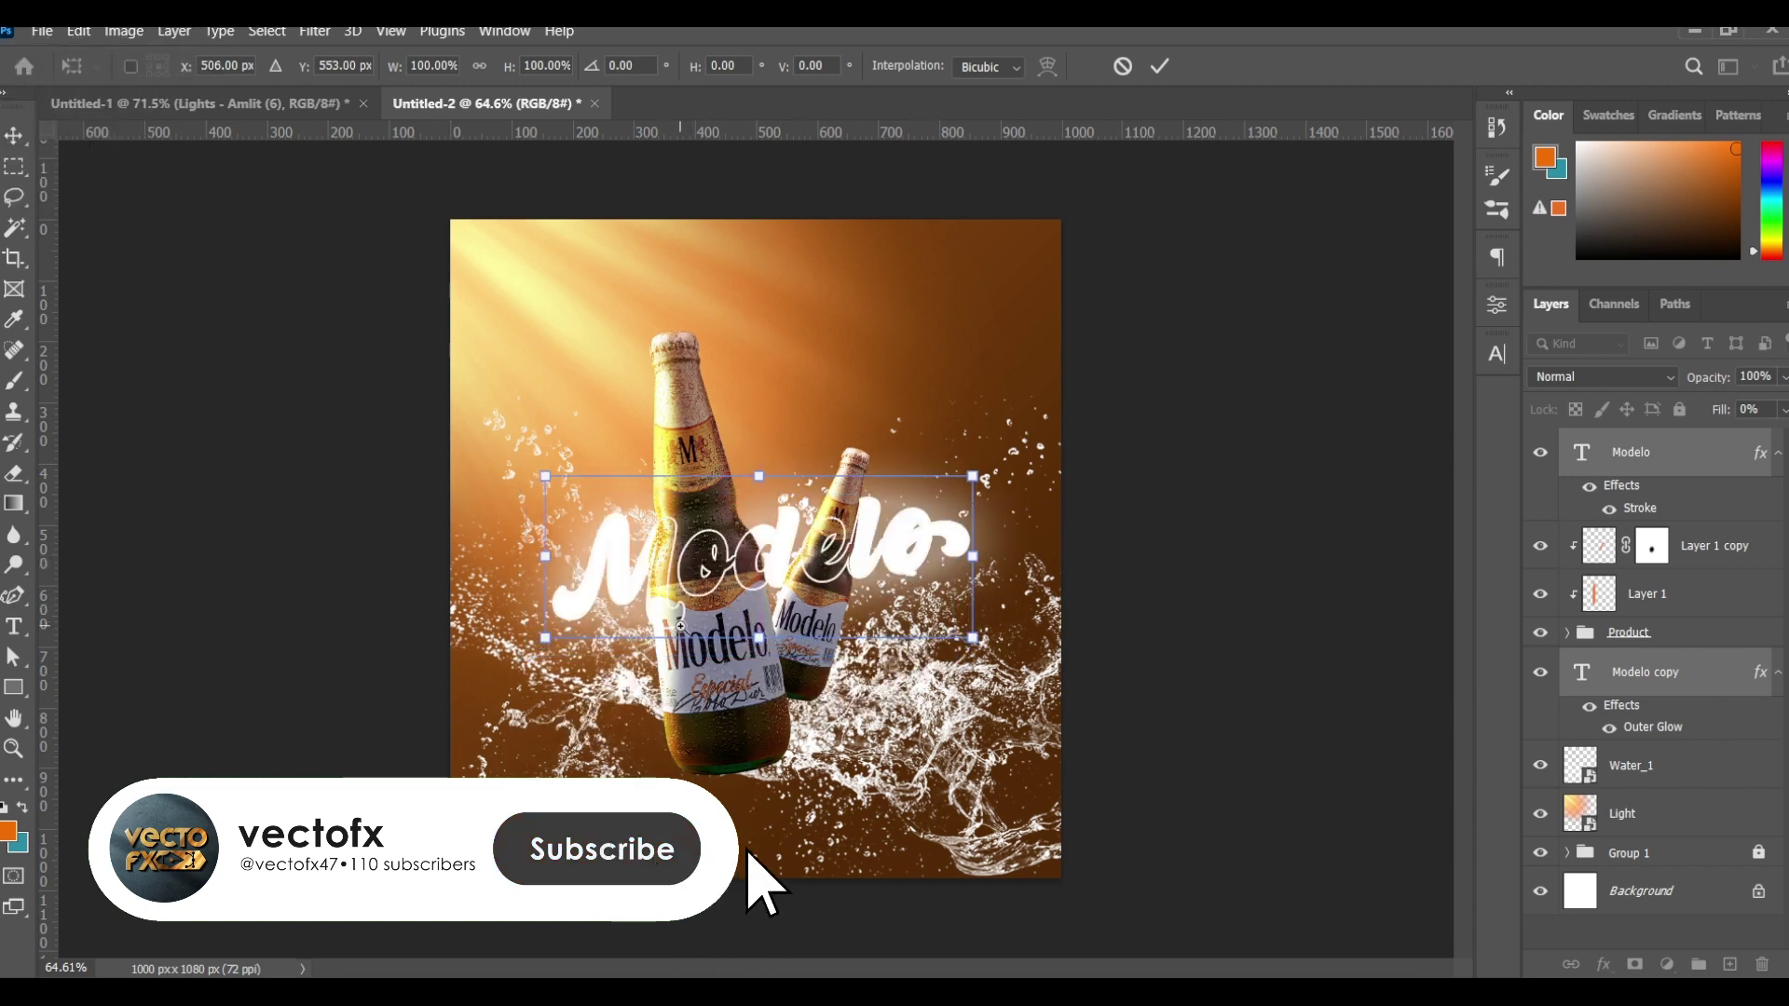
scroll(699, 677, "up", 5)
left_click_drag(793, 540, 794, 524)
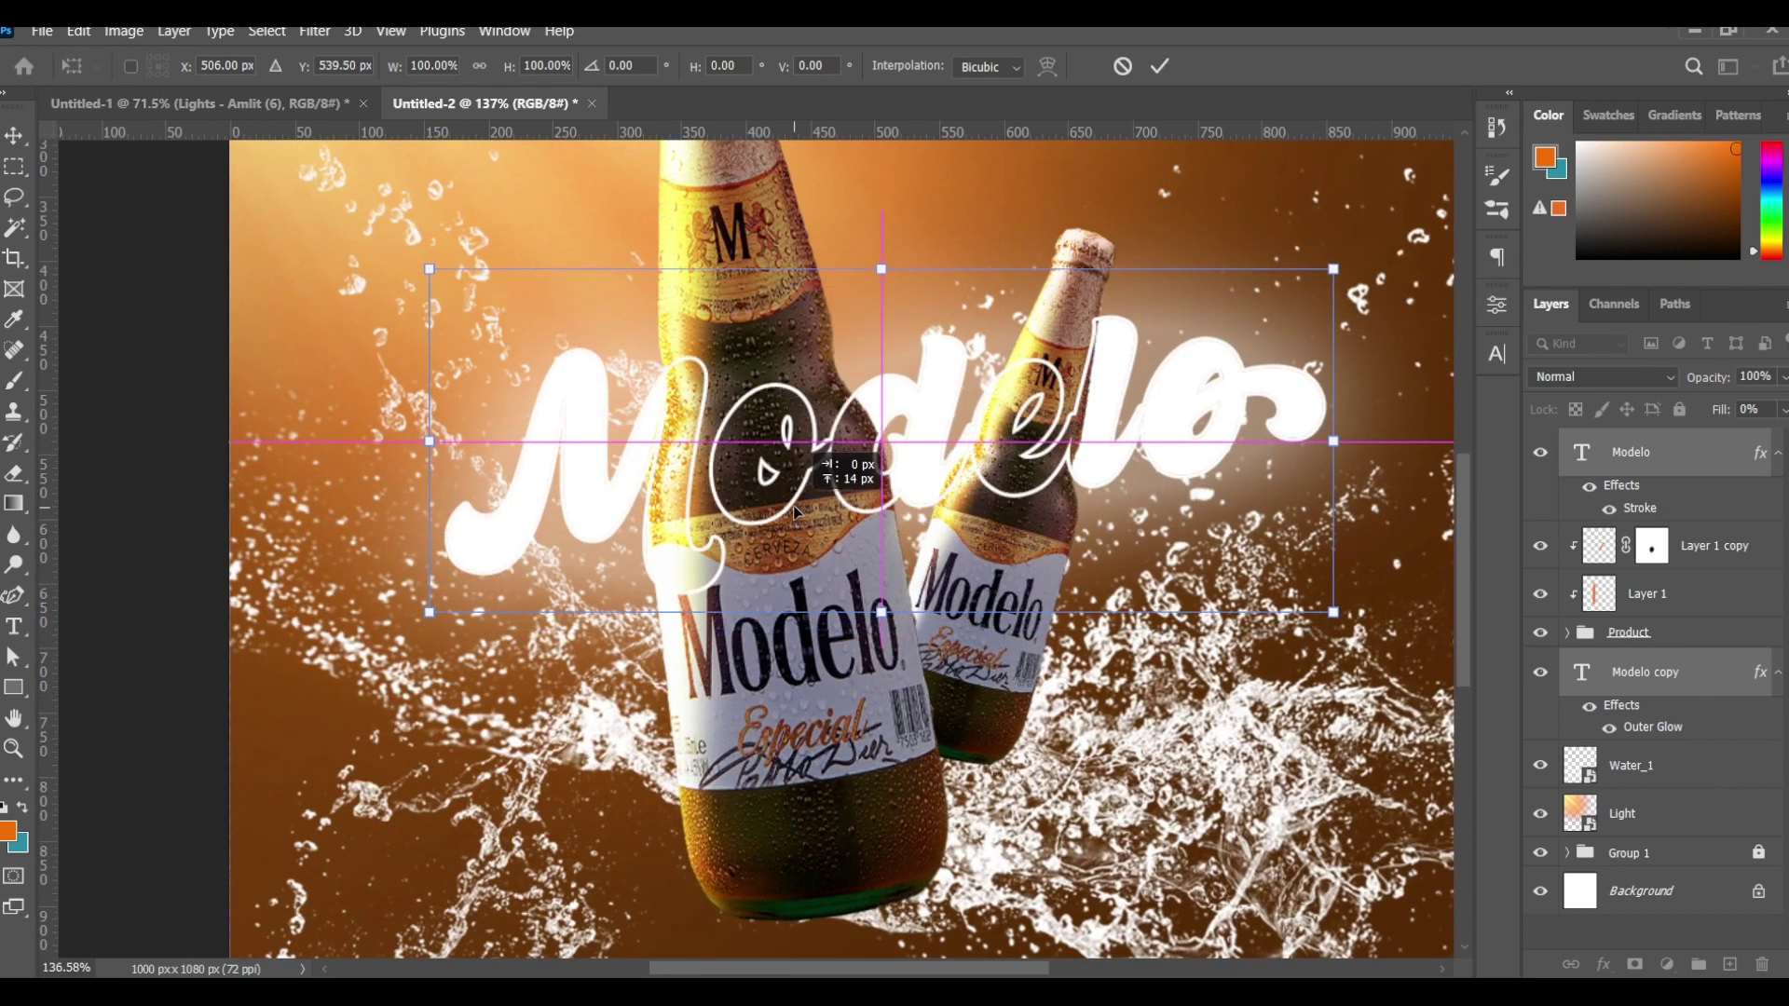
scroll(1090, 558, "down", 3)
left_click(1164, 67)
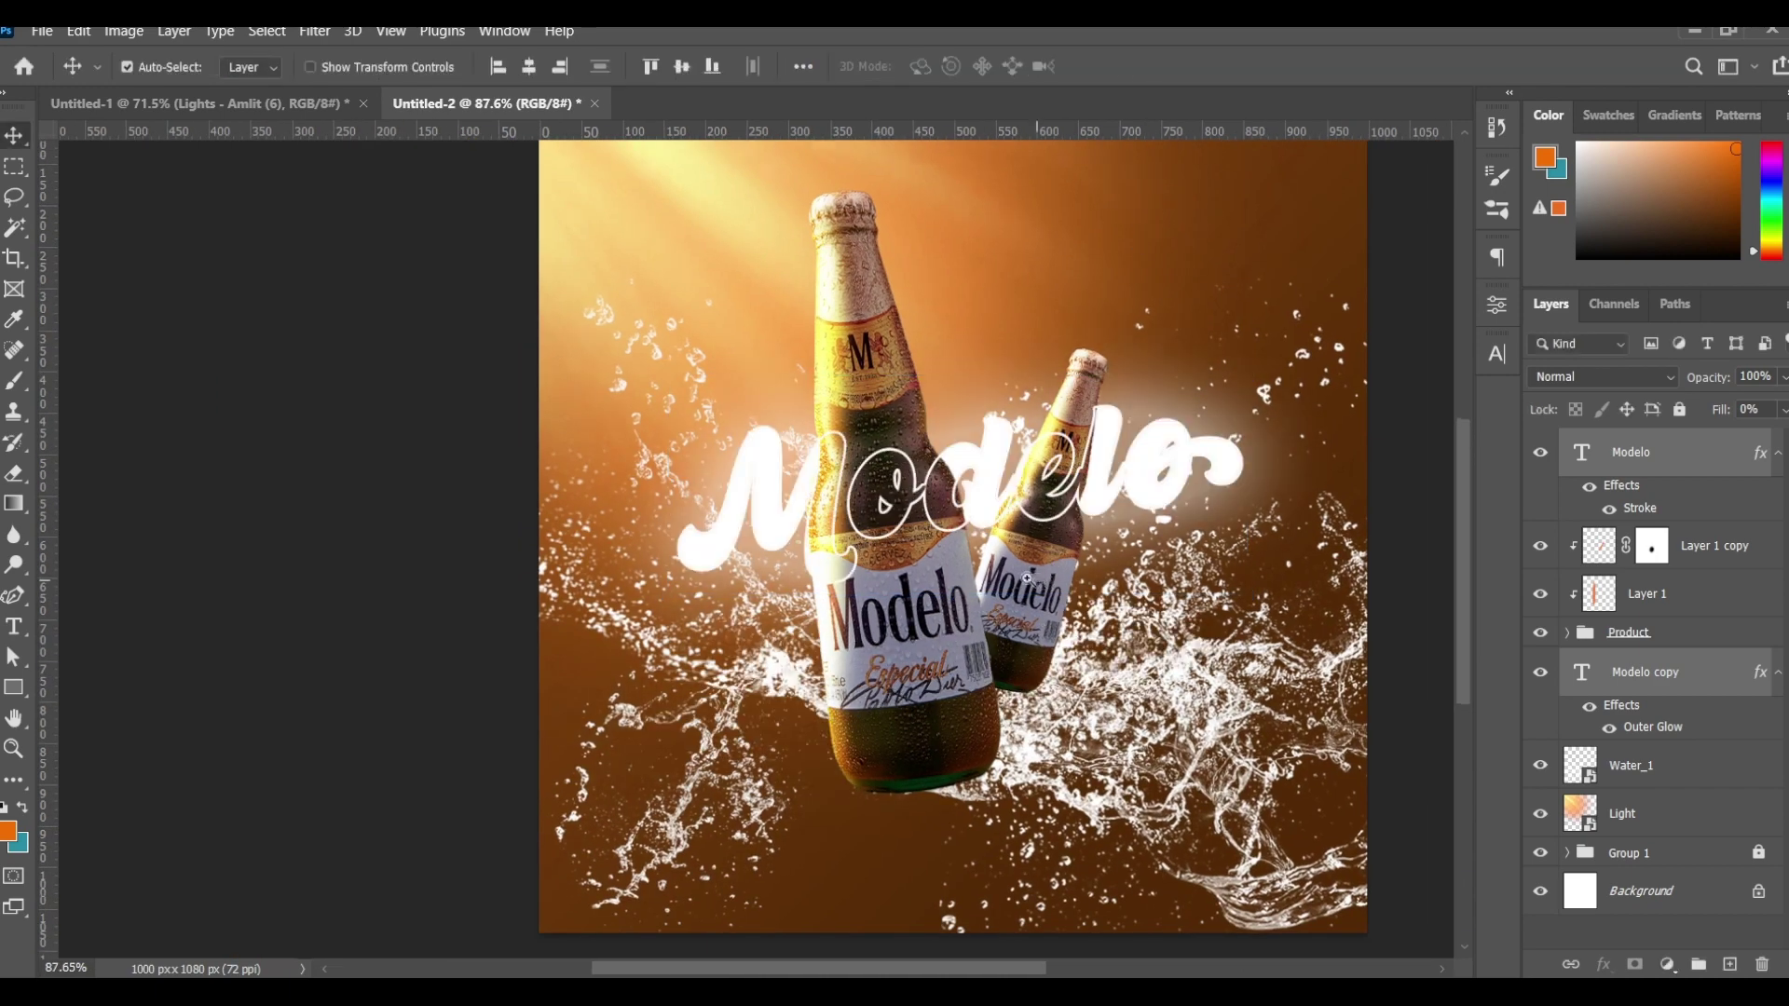
scroll(991, 574, "down", 3)
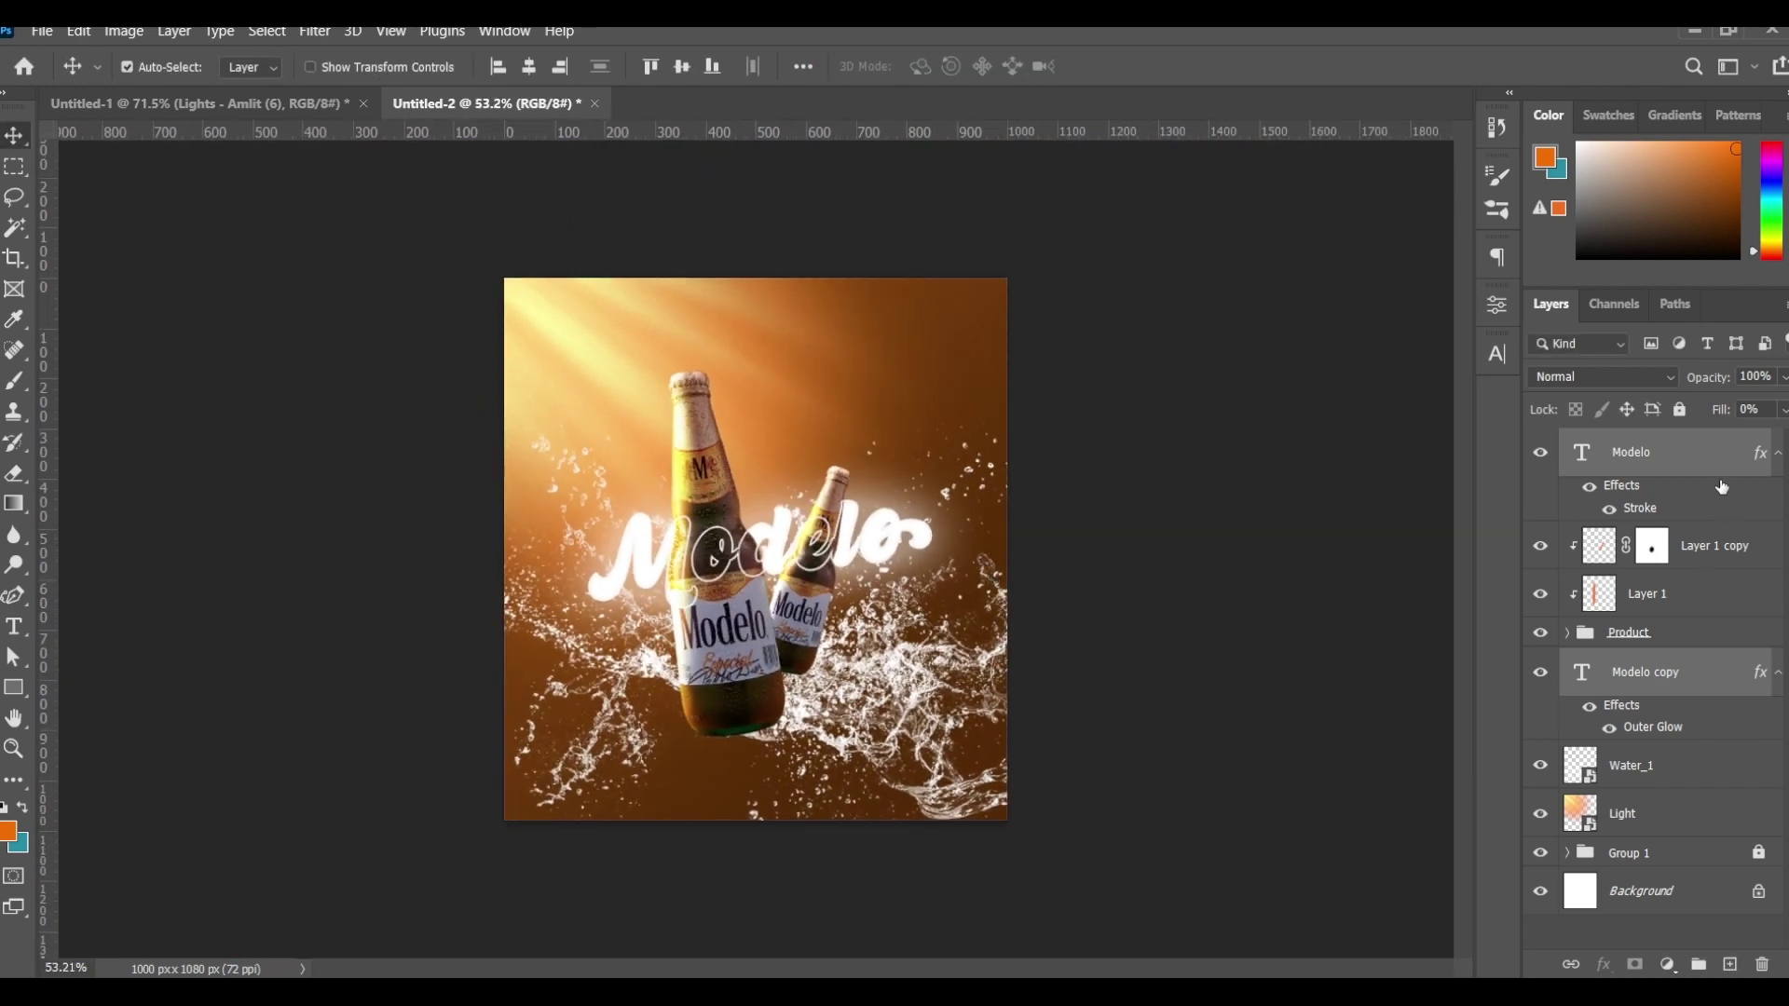
left_click(1701, 465)
Step: Create a Lorem ipsum paragraph below the bottles in Nexa Extra Light
left_click(17, 633)
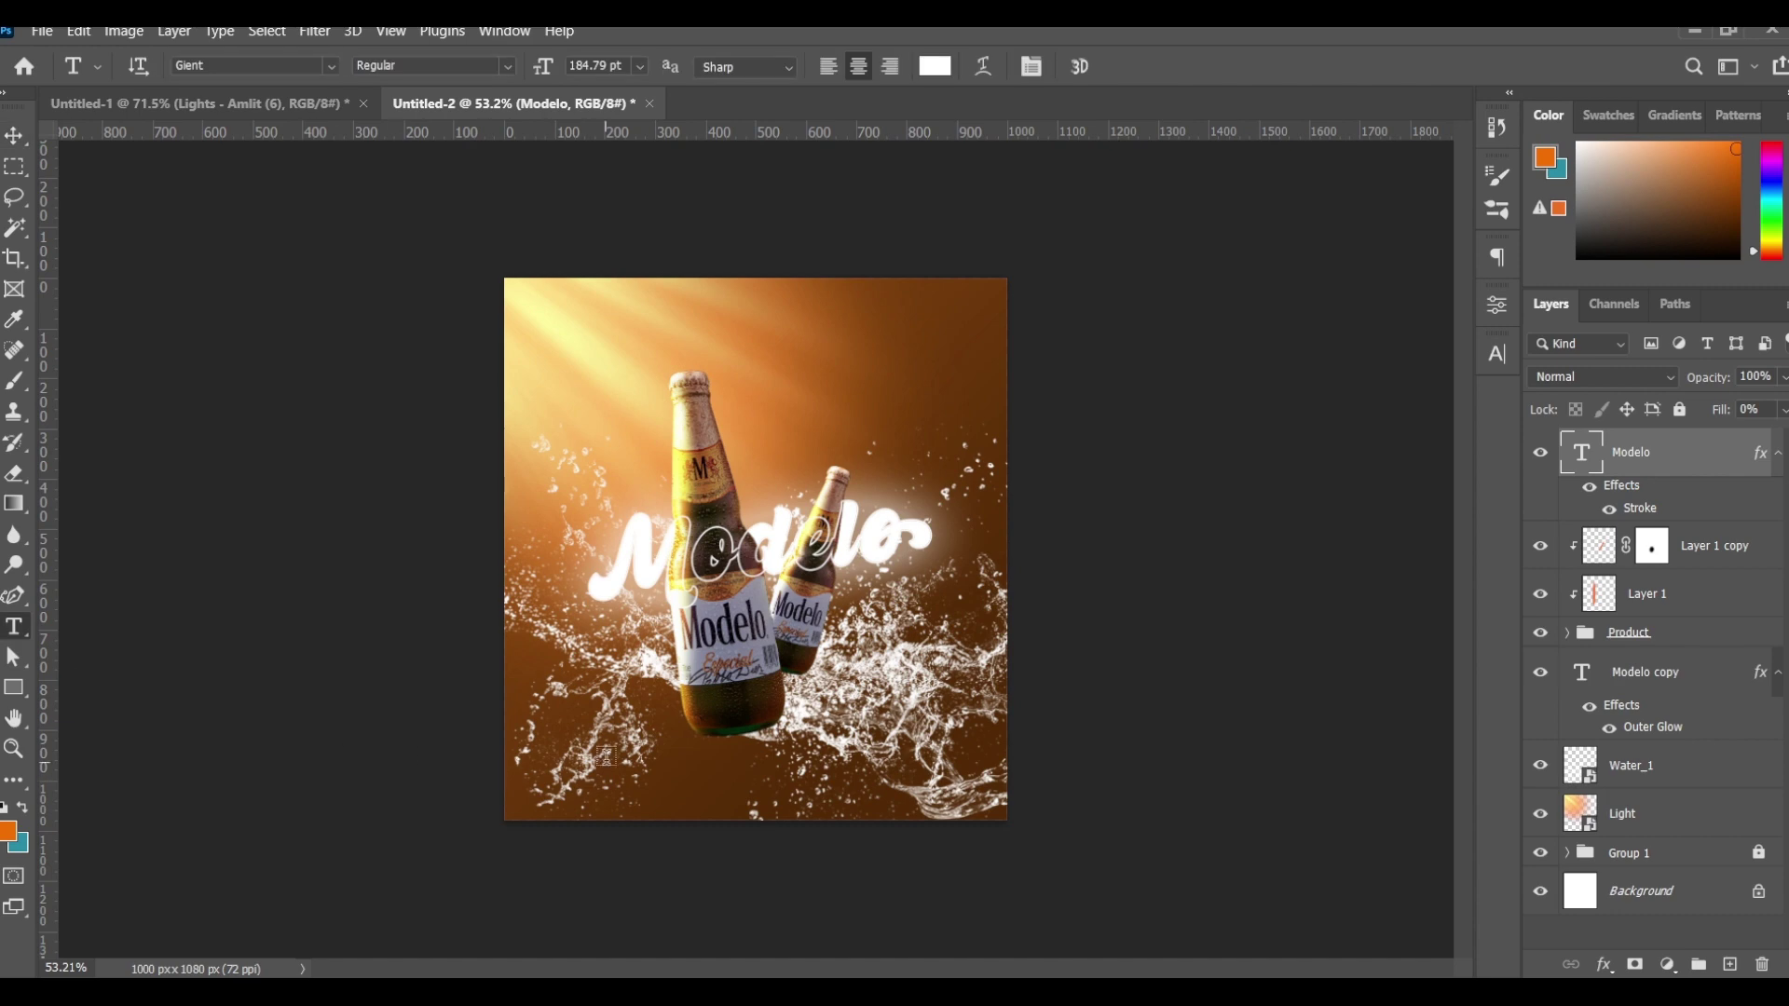
left_click_drag(606, 757, 896, 807)
scroll(749, 624, "up", 4)
left_click(1497, 354)
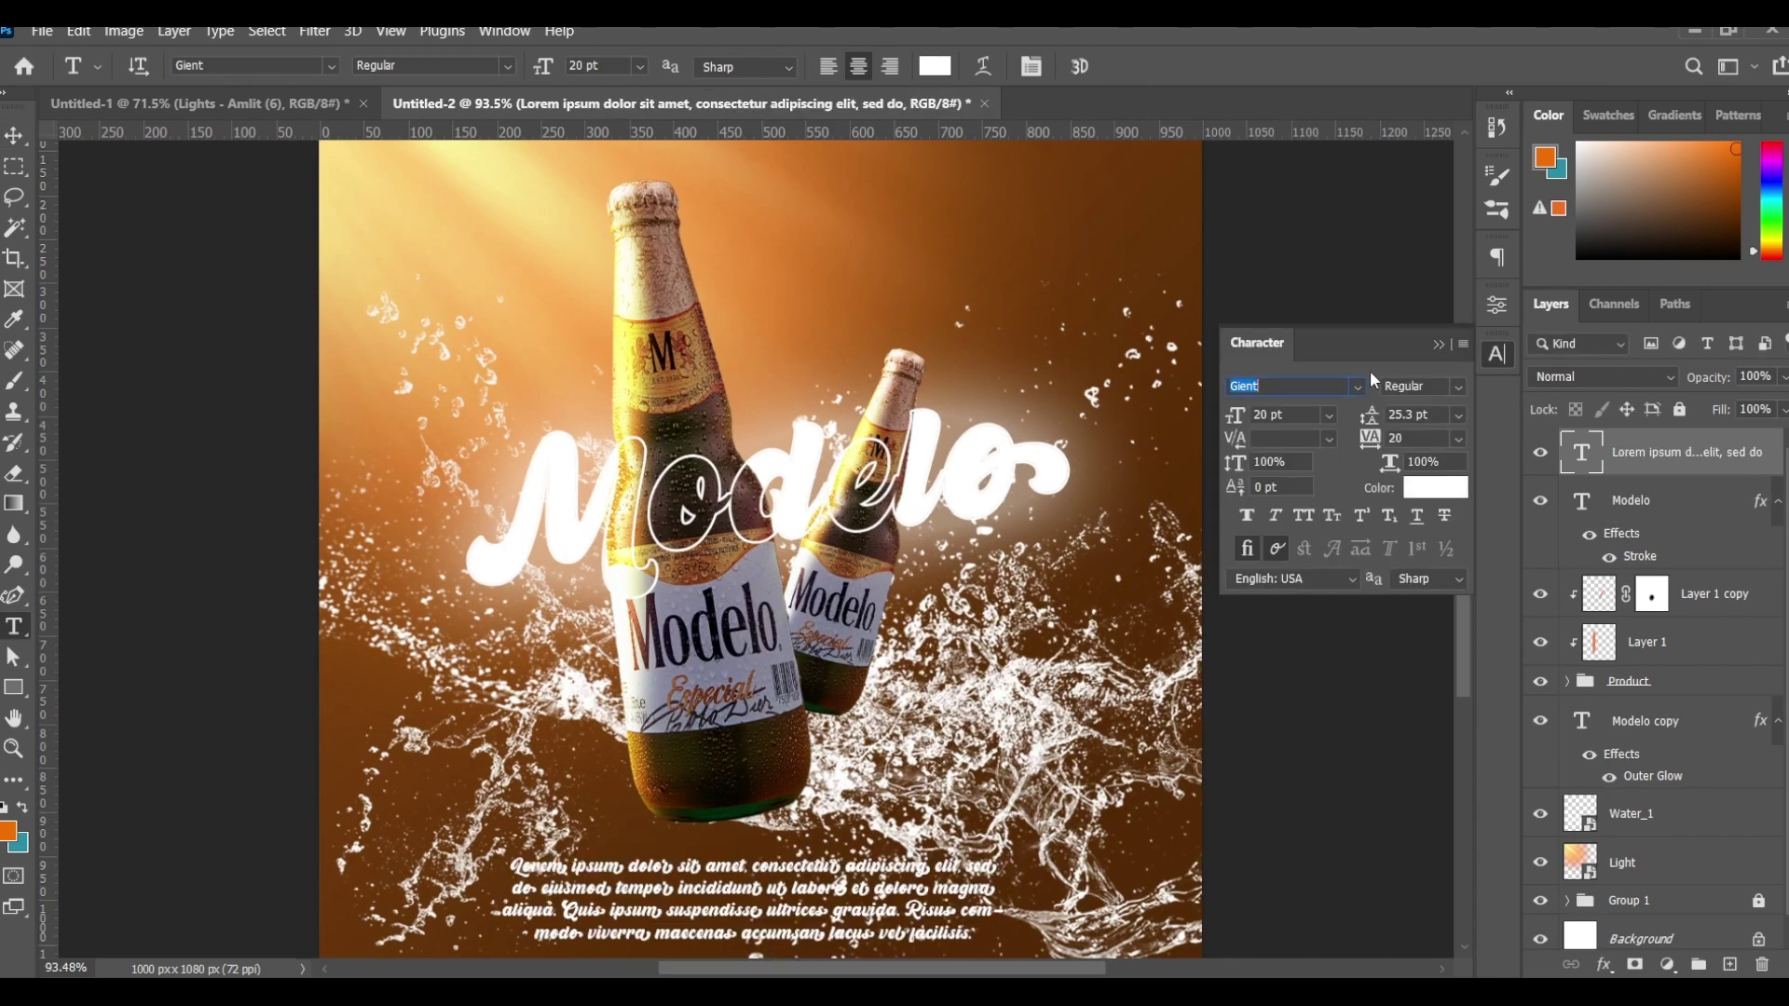
left_click(1357, 385)
left_click(1535, 484)
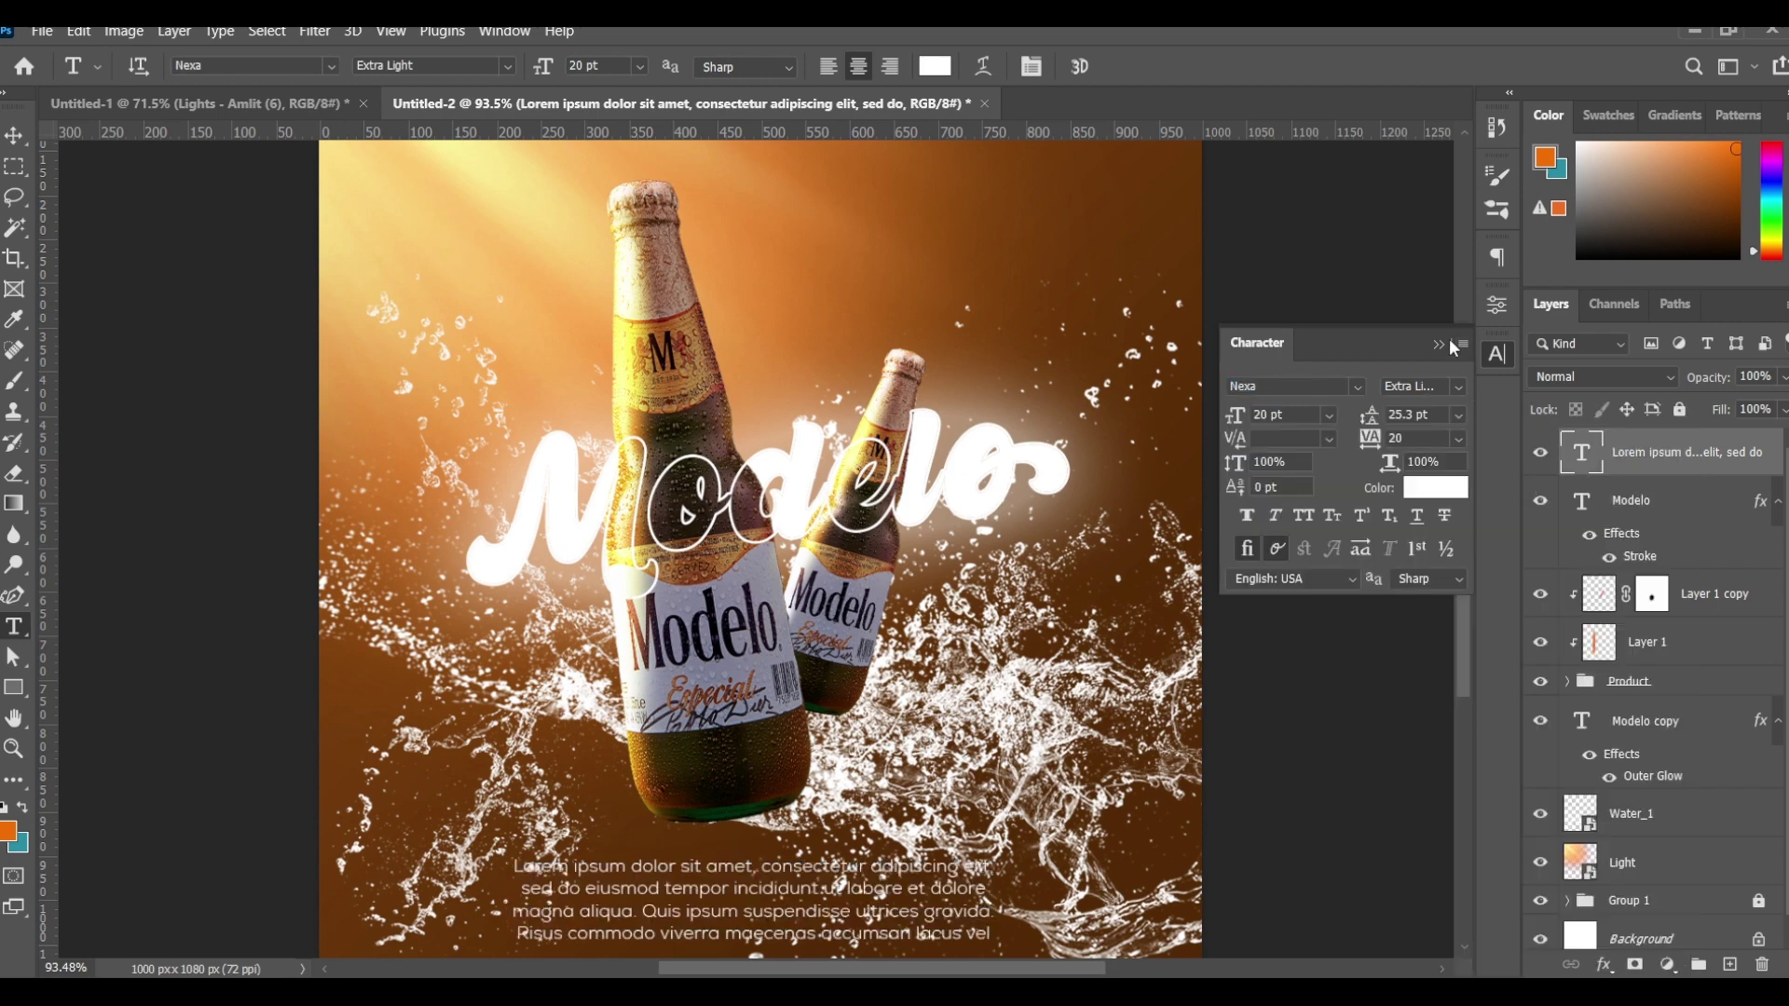
scroll(1062, 787, "up", 2)
scroll(1062, 788, "up", 3)
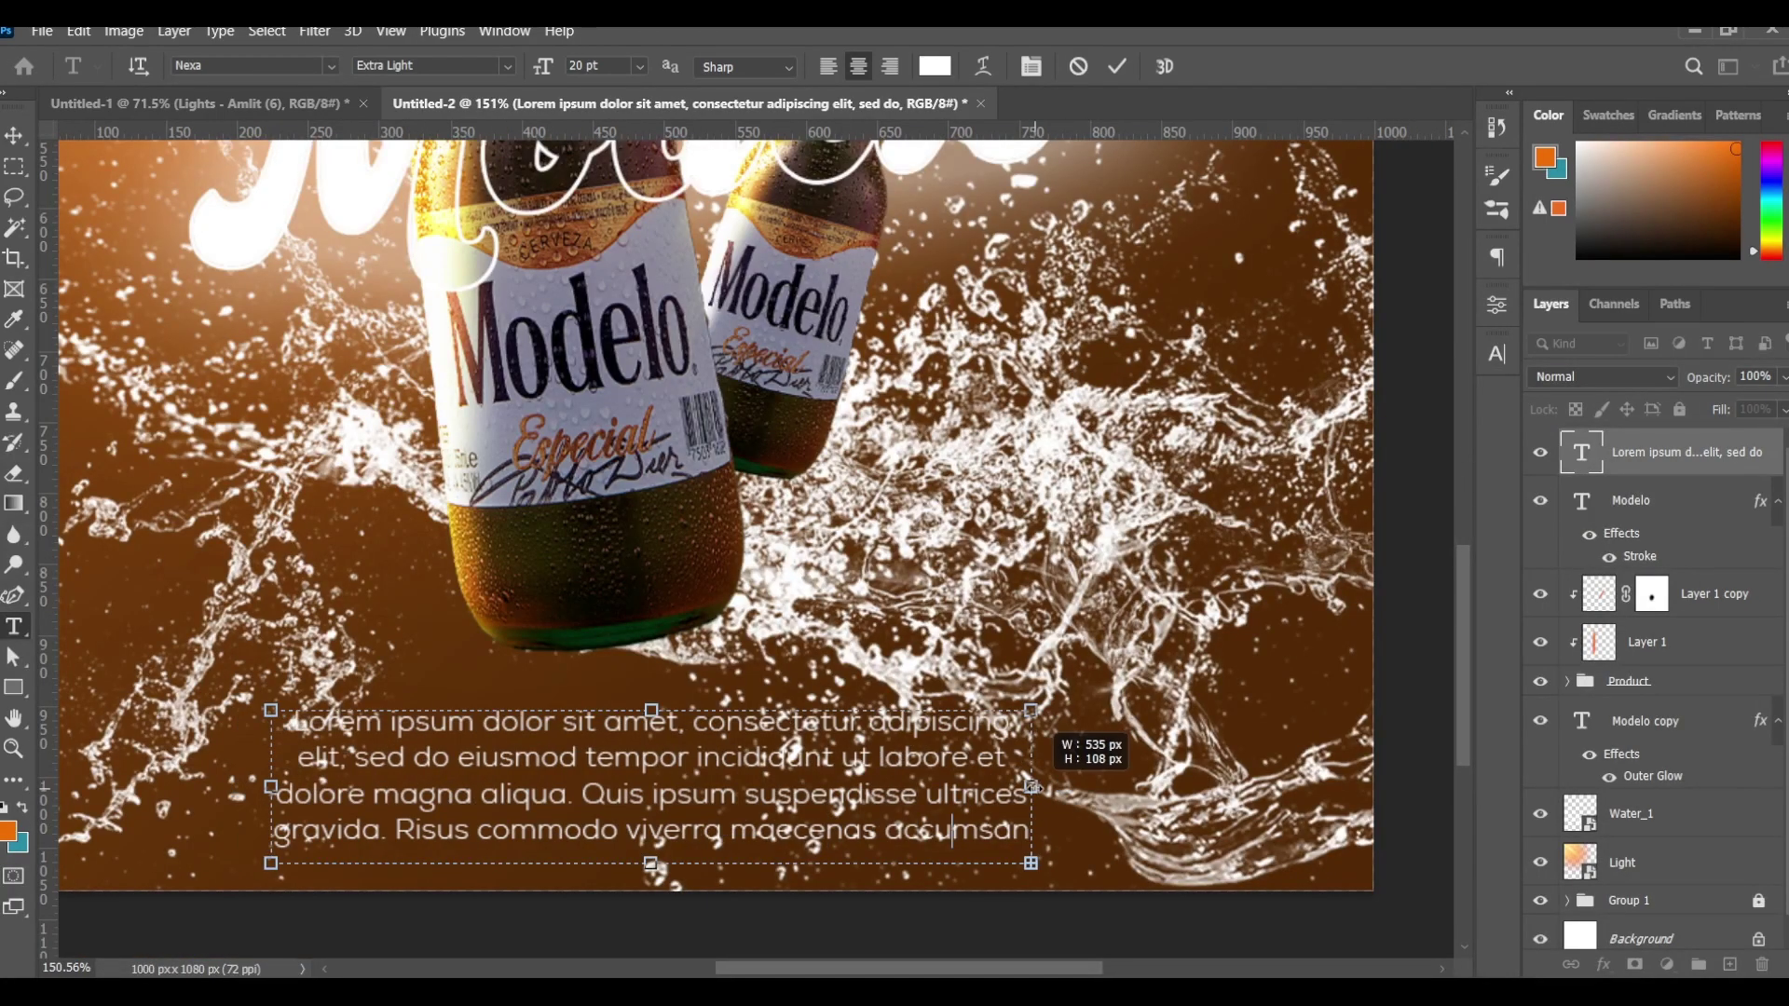
left_click_drag(1063, 787, 1085, 788)
left_click(1117, 67)
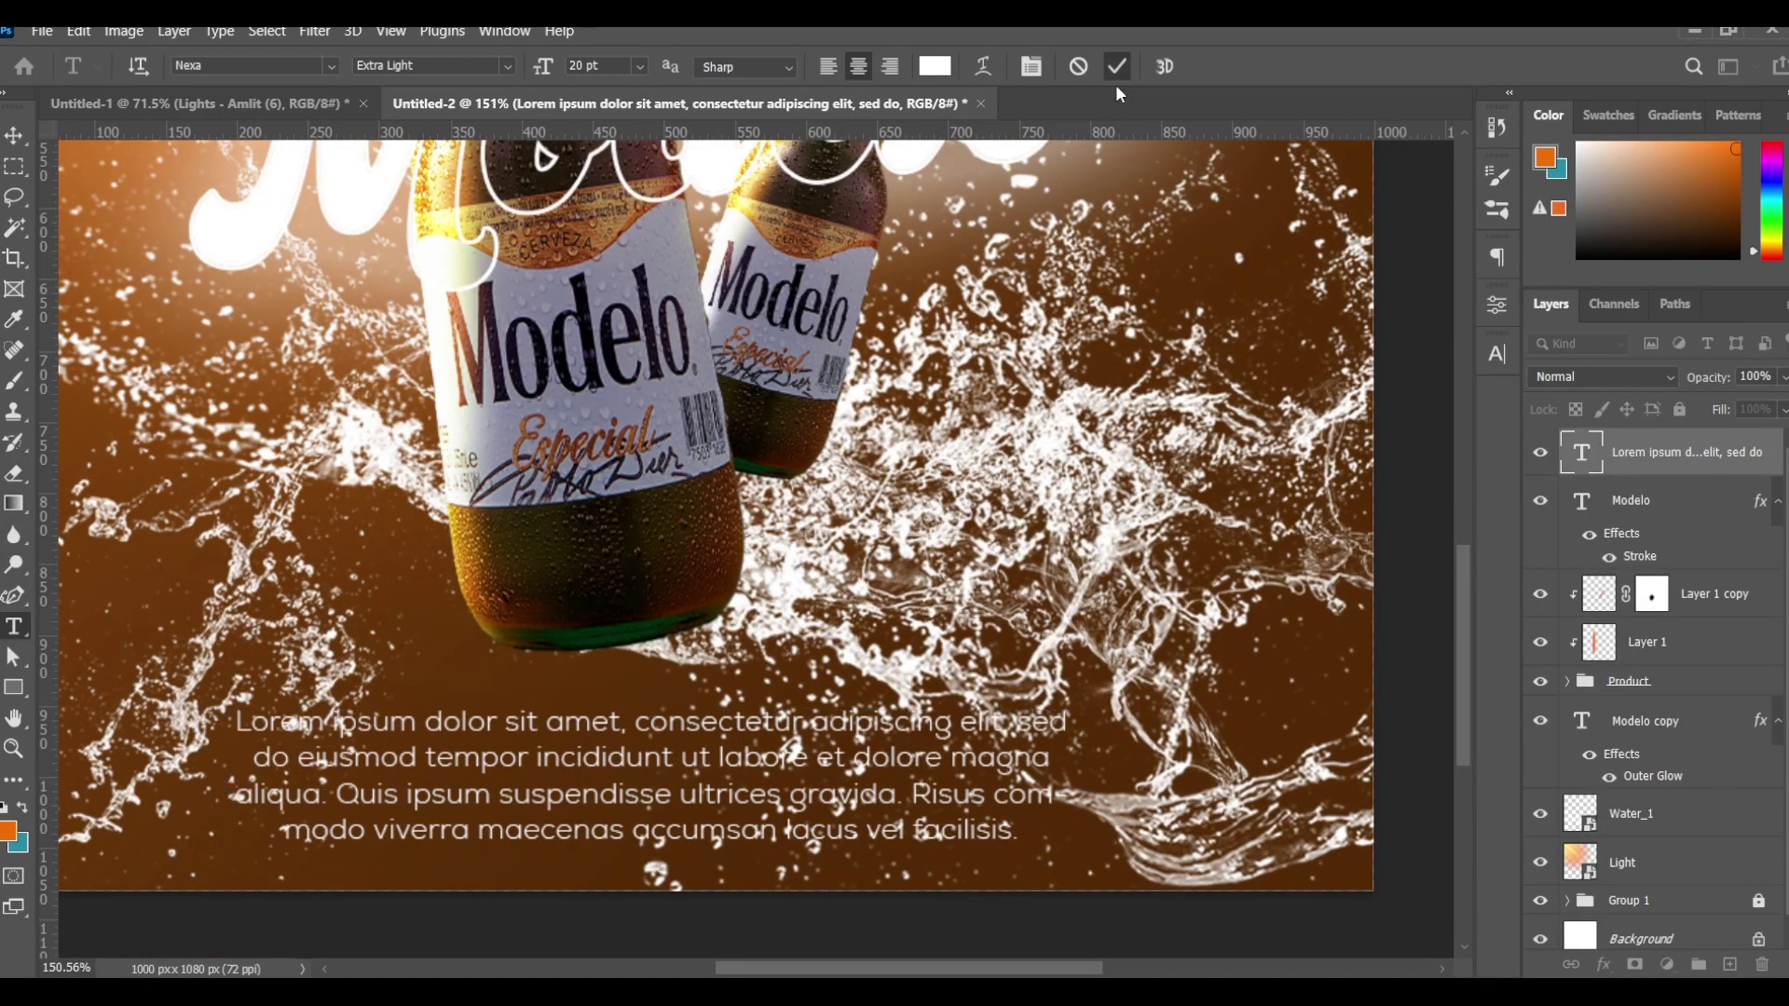
Step: Scale the paragraph to 86% and add a new empty layer above Modelo
left_click(1497, 354)
left_click(1497, 354)
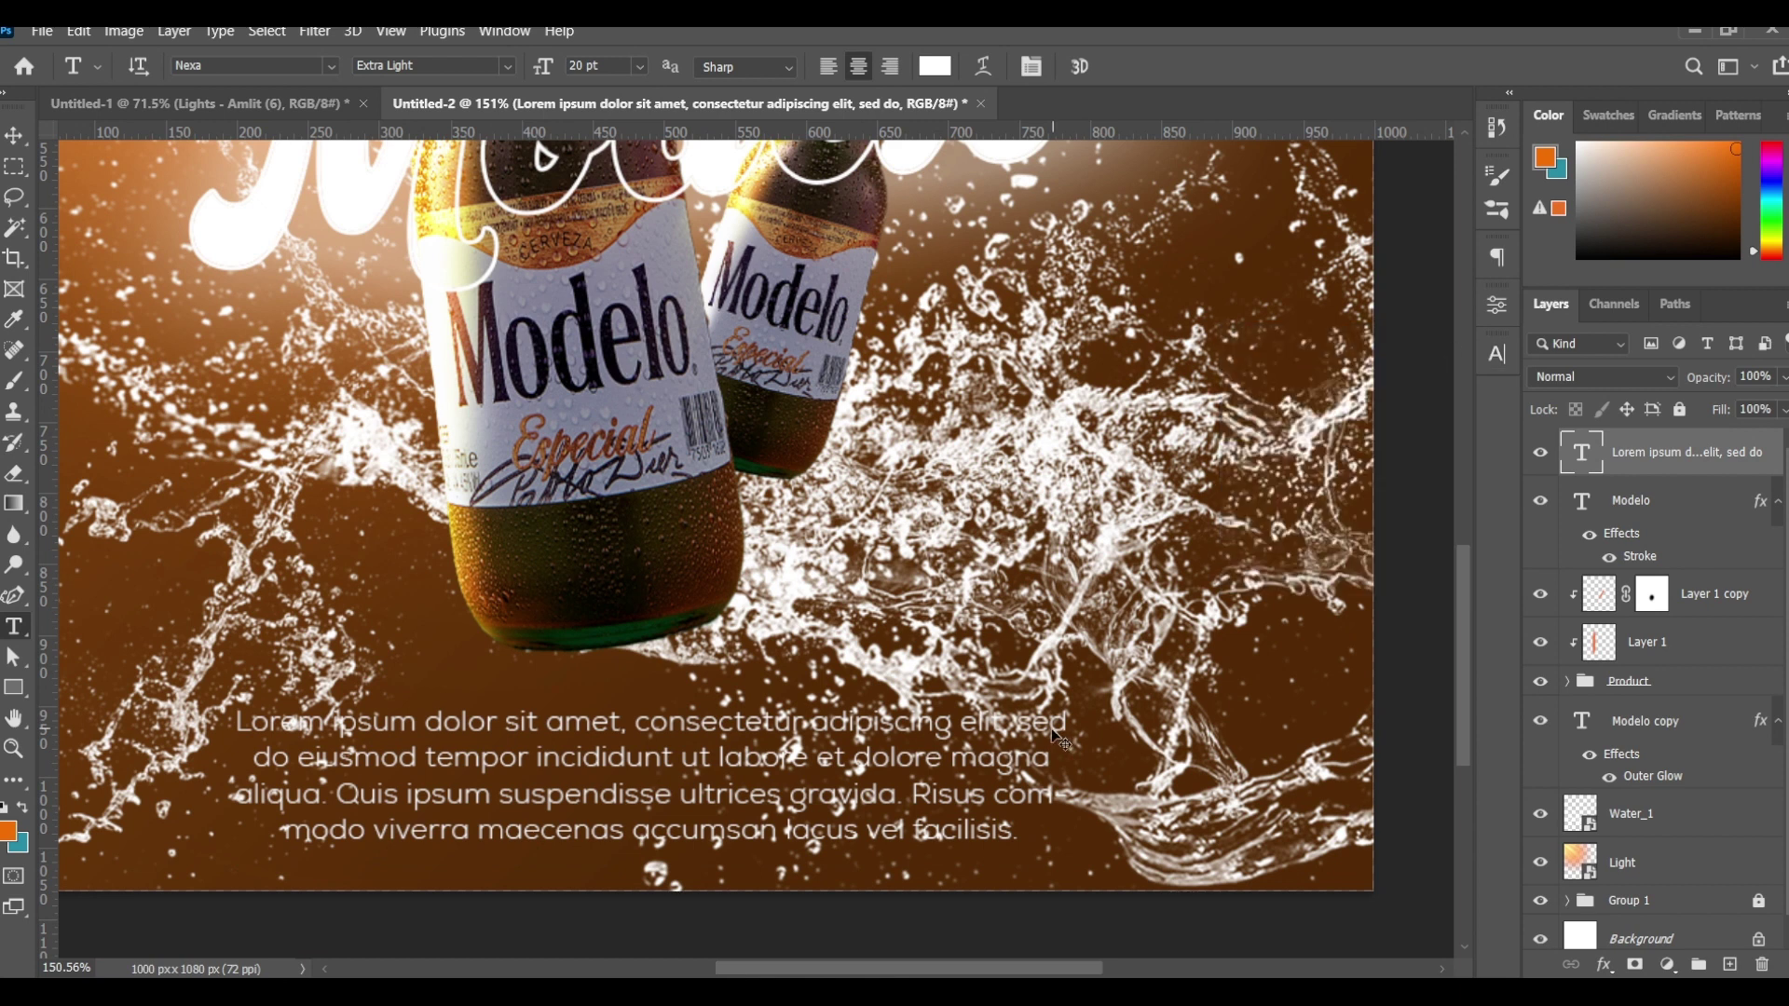
left_click(1503, 365)
left_click(1497, 354)
key("ctrl+t")
left_click_drag(1082, 786, 1023, 785)
left_click(1159, 65)
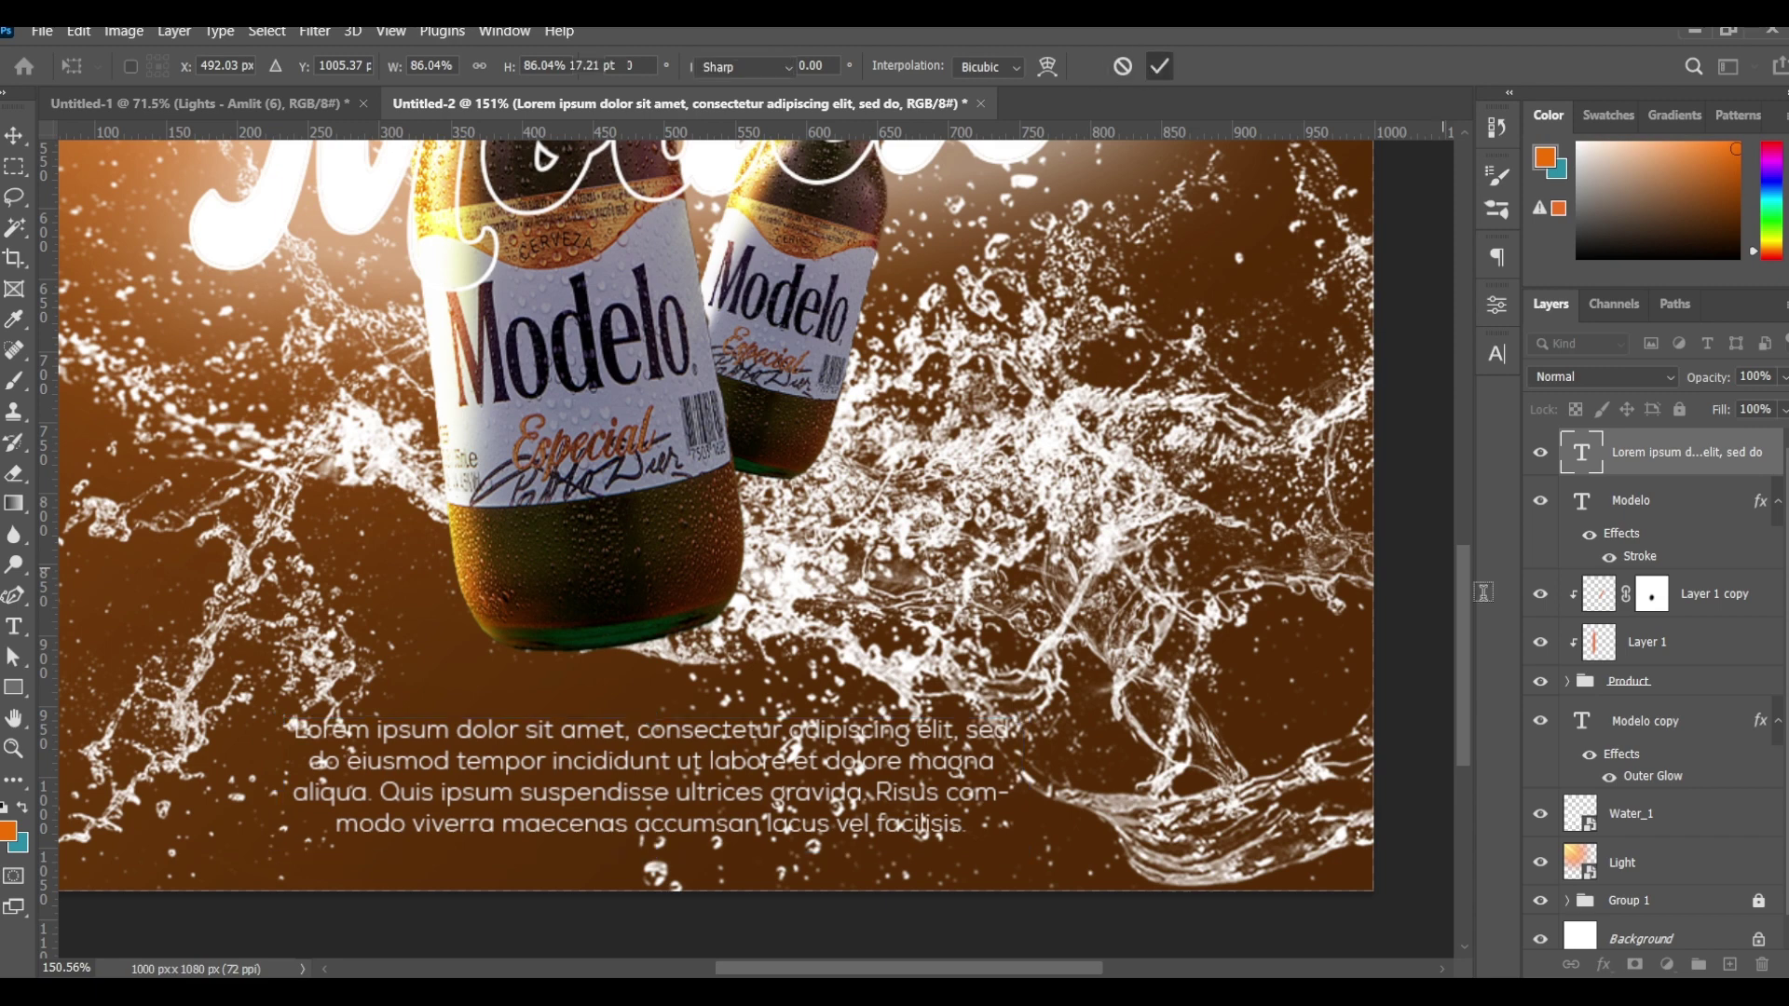
left_click(1658, 503)
left_click(1730, 964)
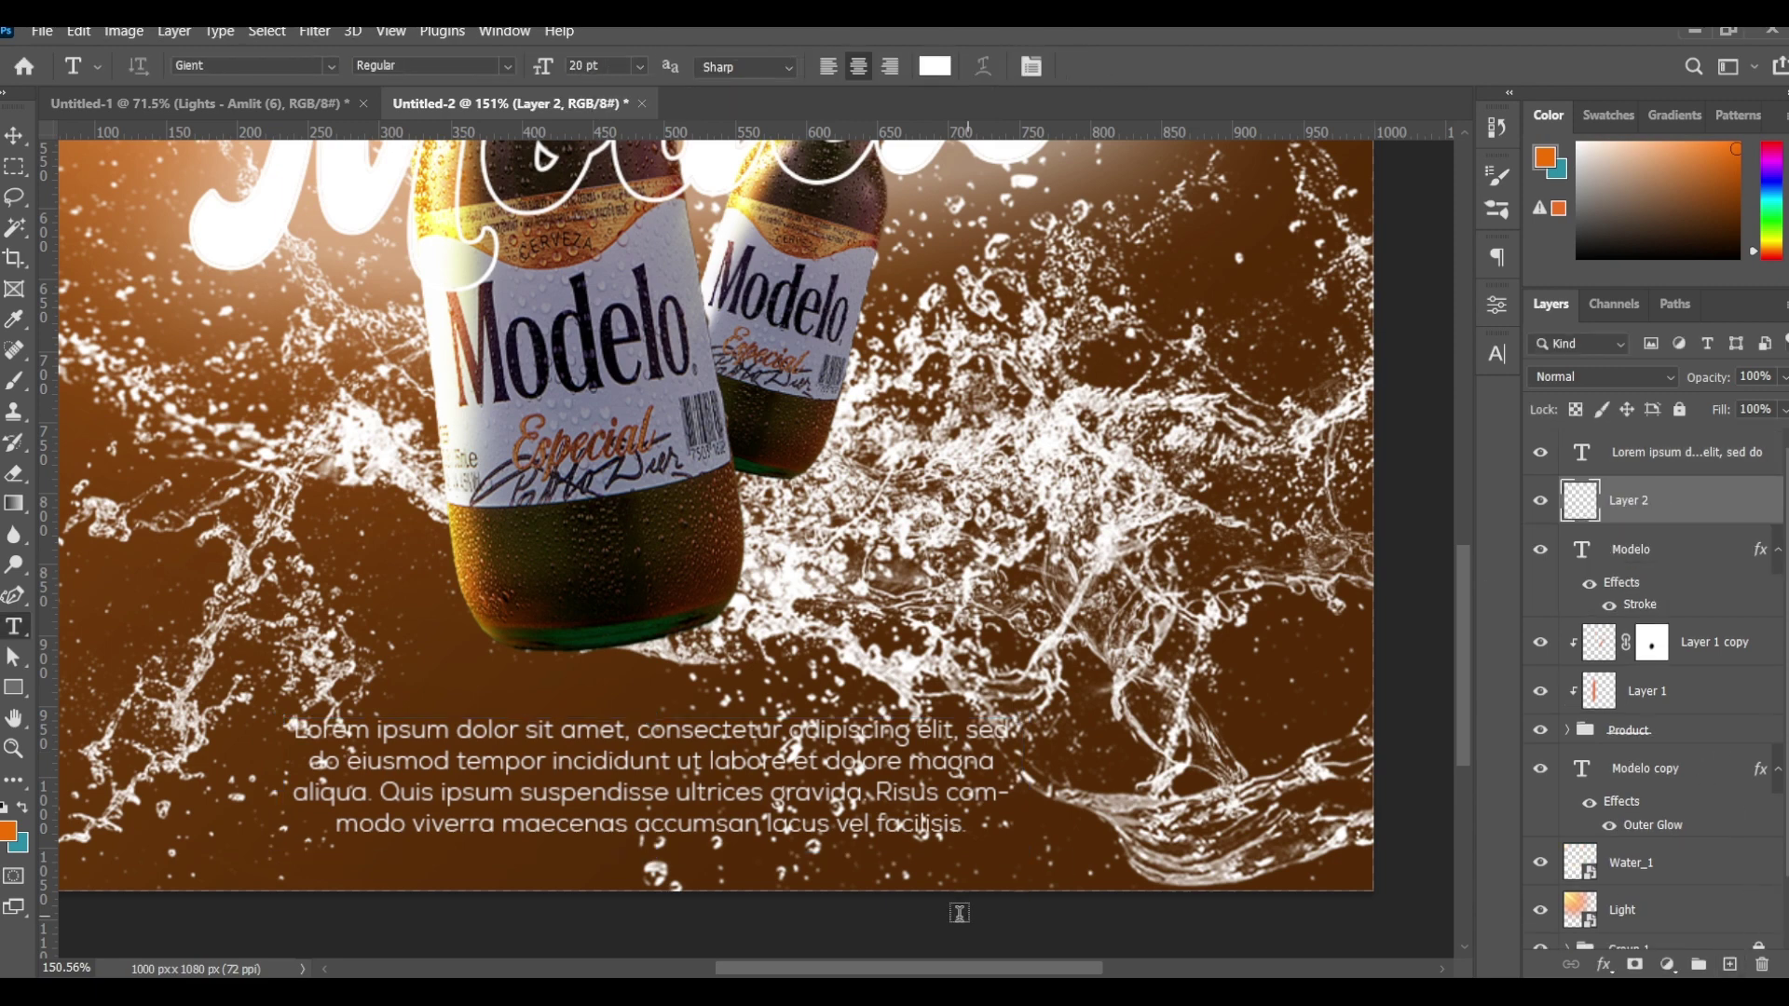
Step: Paint with a size-200 brush on Layer 2 to darken the splash behind the body text
key("ctrl+0")
key("b")
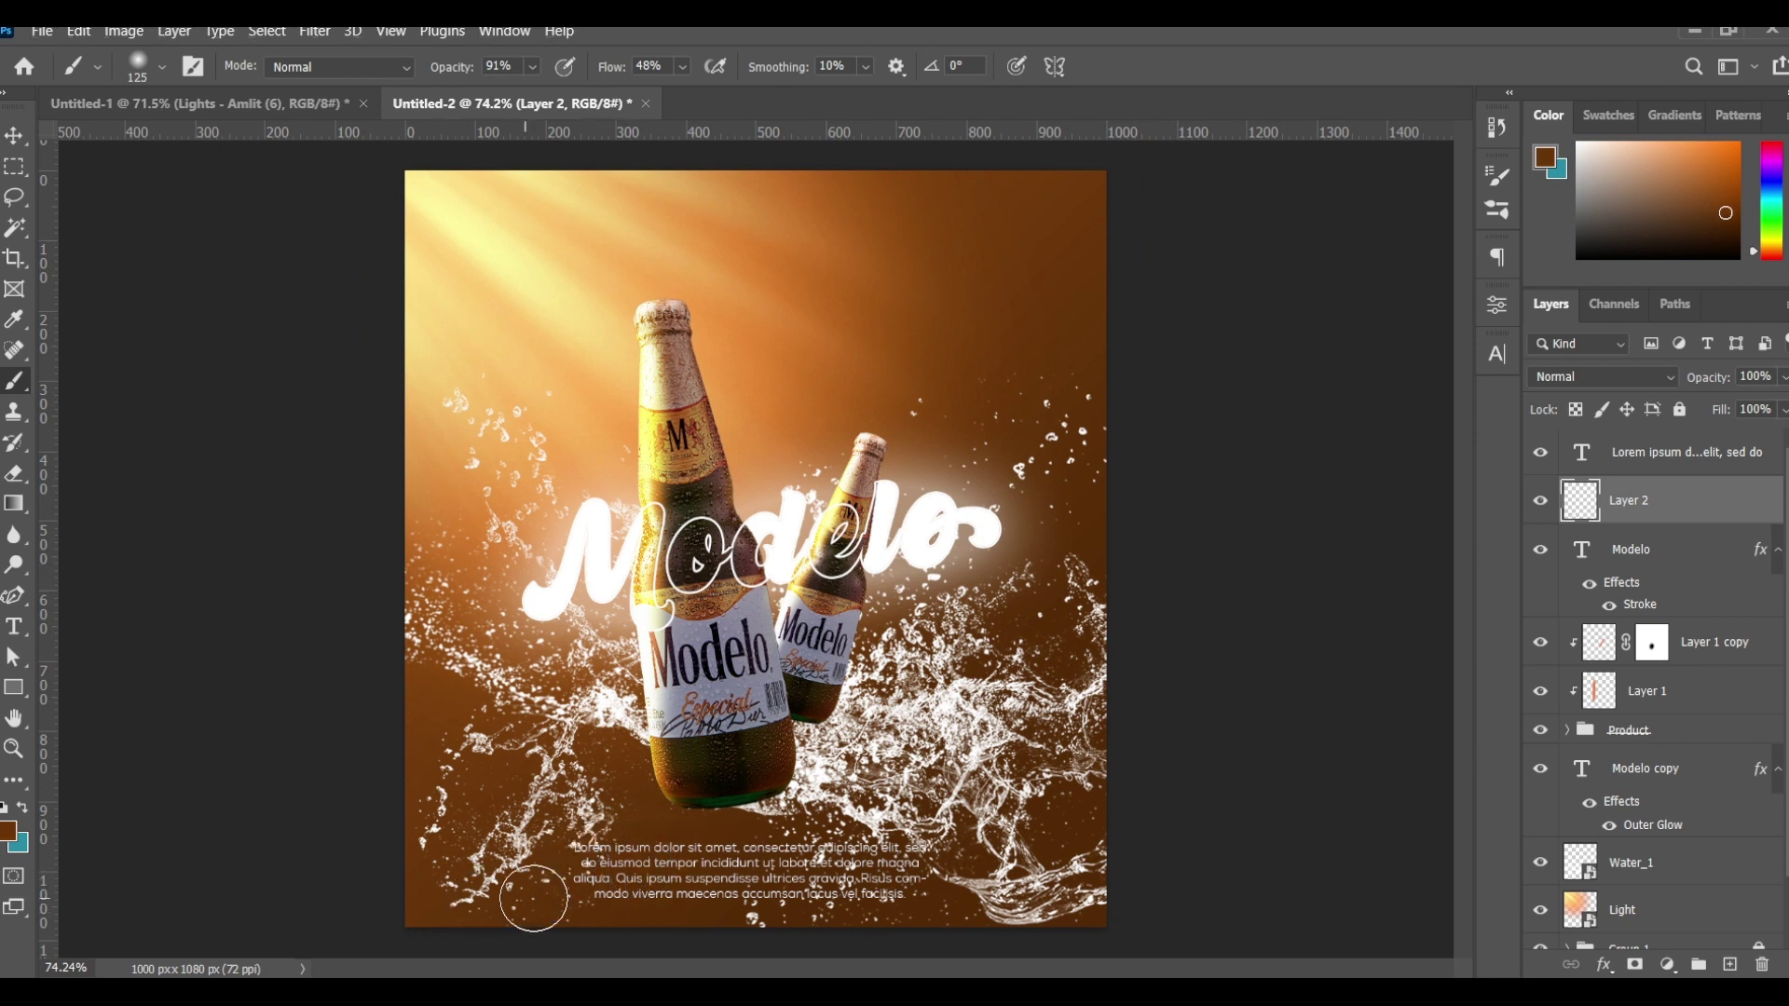
key("bracketright")
key("bracketright")
key("bracketright")
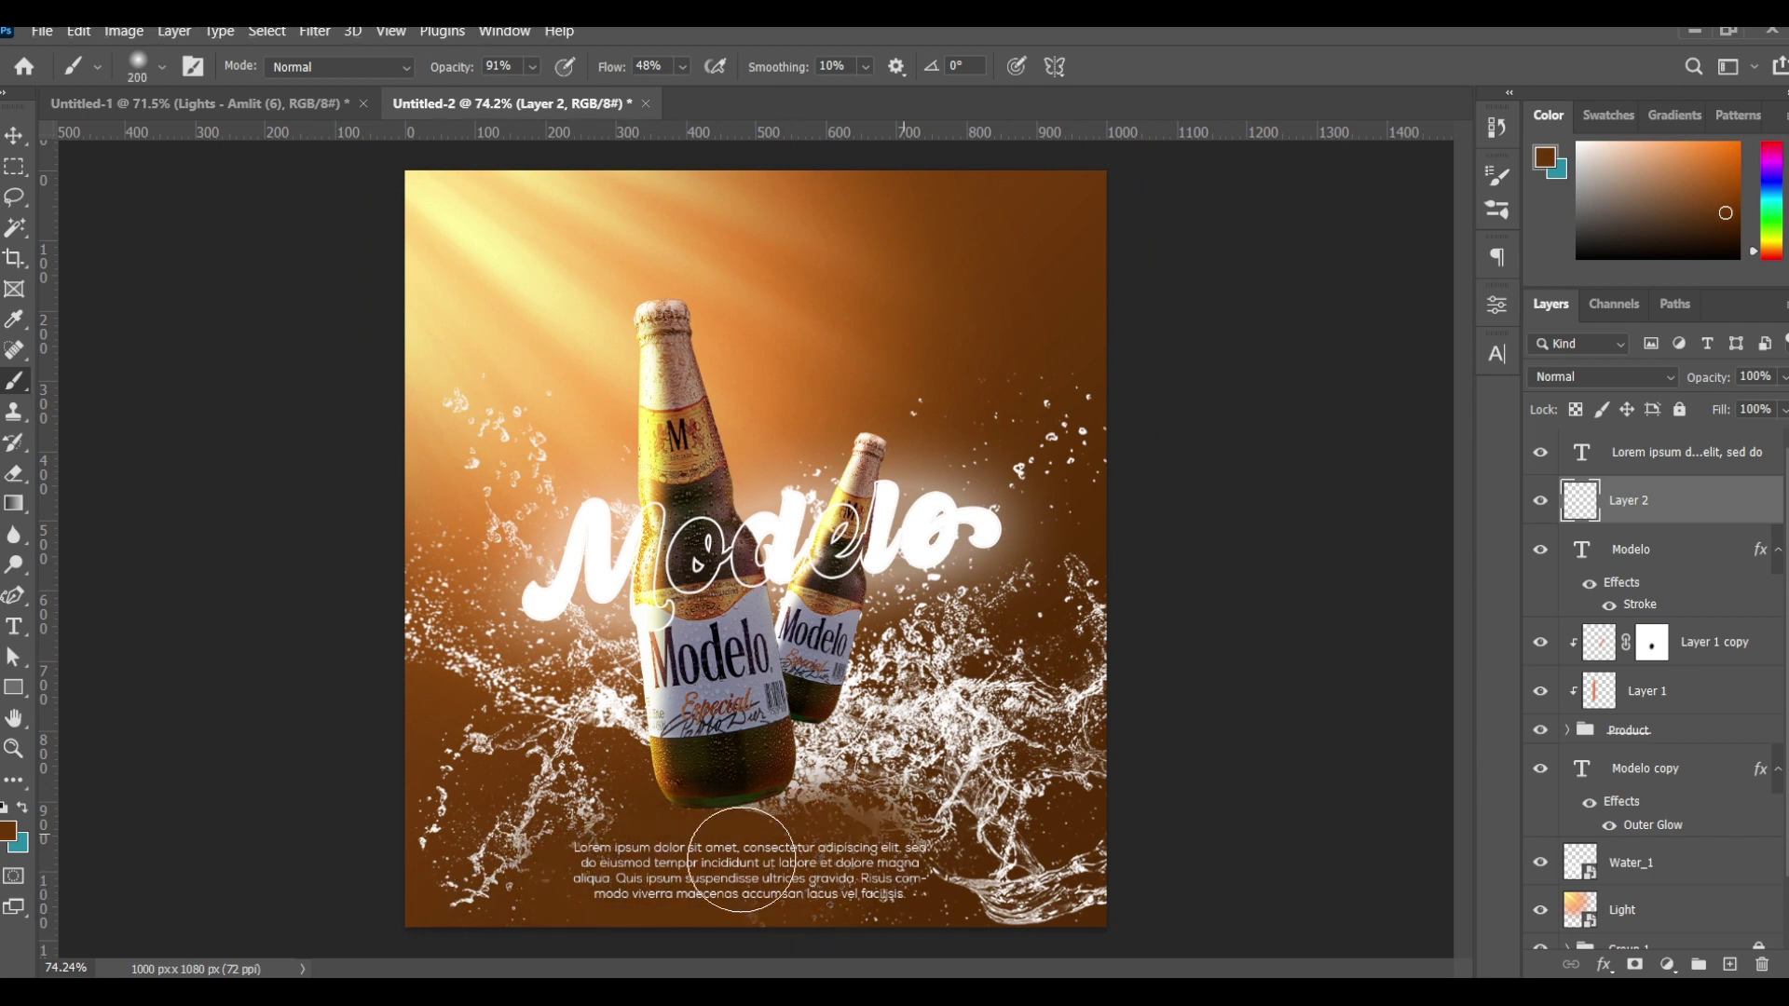
mouse_move(669, 870)
left_mouse_down()
mouse_move(618, 872)
mouse_move(679, 909)
mouse_move(799, 898)
mouse_move(638, 884)
left_mouse_up()
scroll(1015, 541, "down", 3)
scroll(1015, 541, "up", 1)
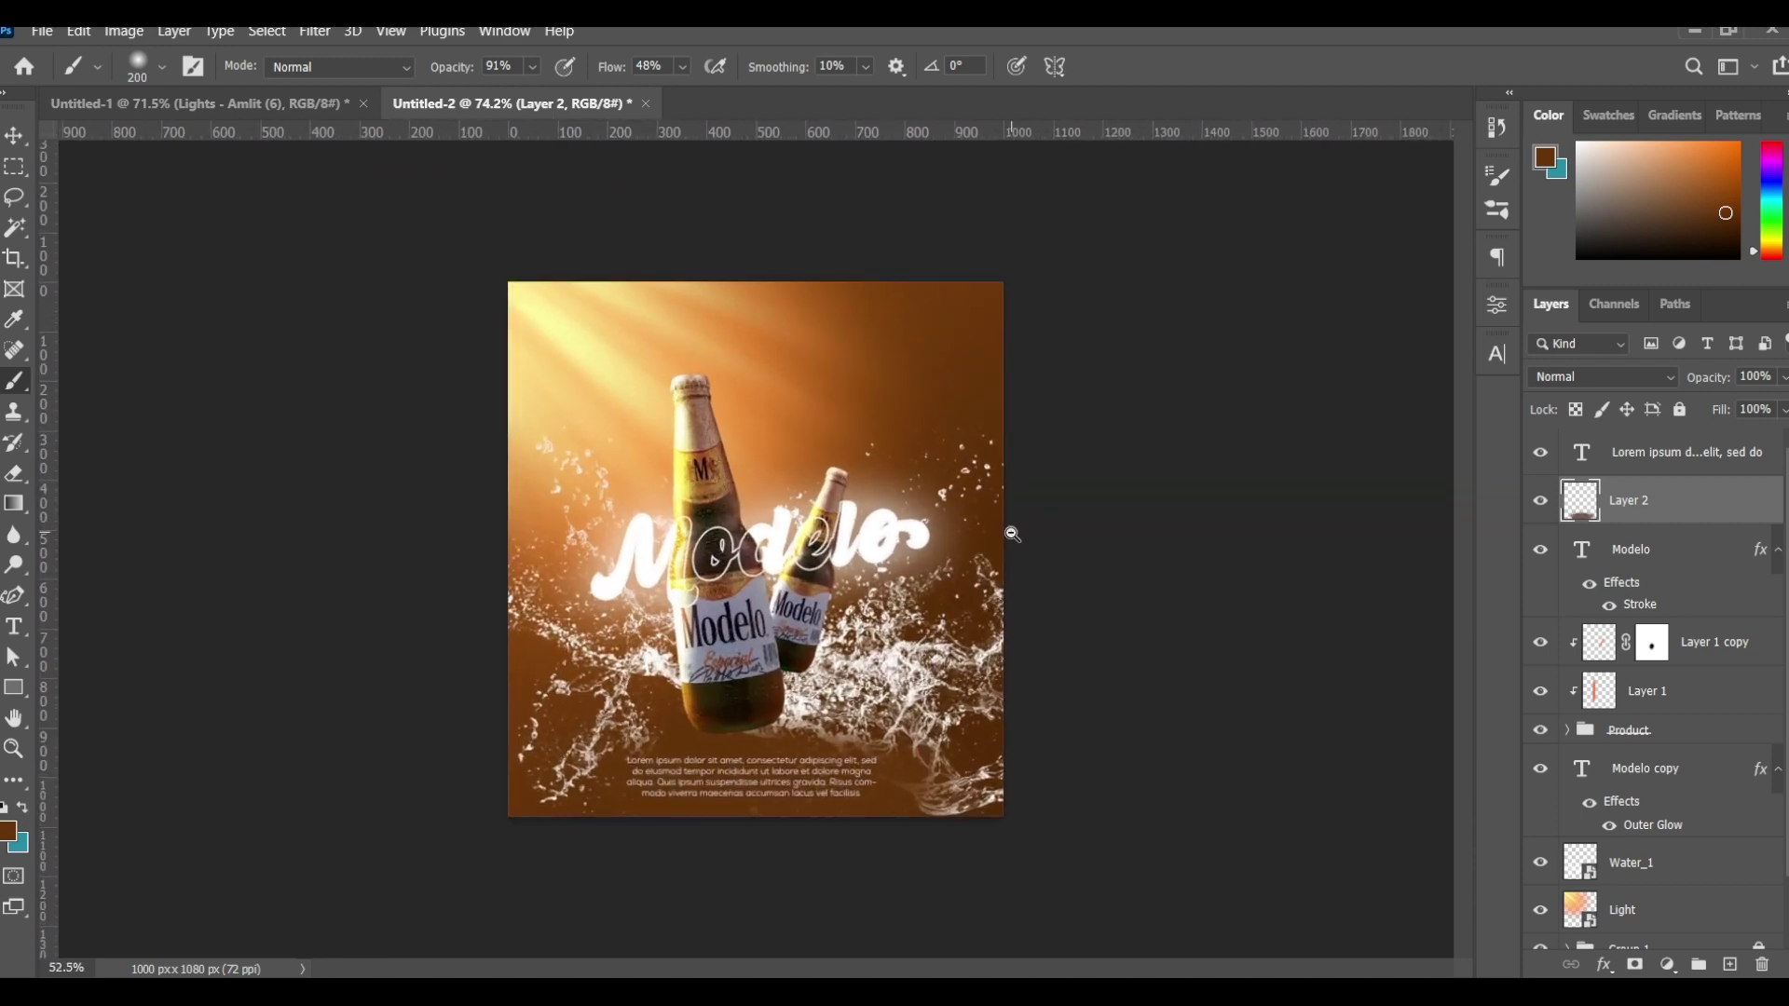
scroll(911, 542, "up", 2)
Step: Scale the selected layers to about 108% and shift them up to re-centre
key("v")
scroll(320, 391, "up", 1)
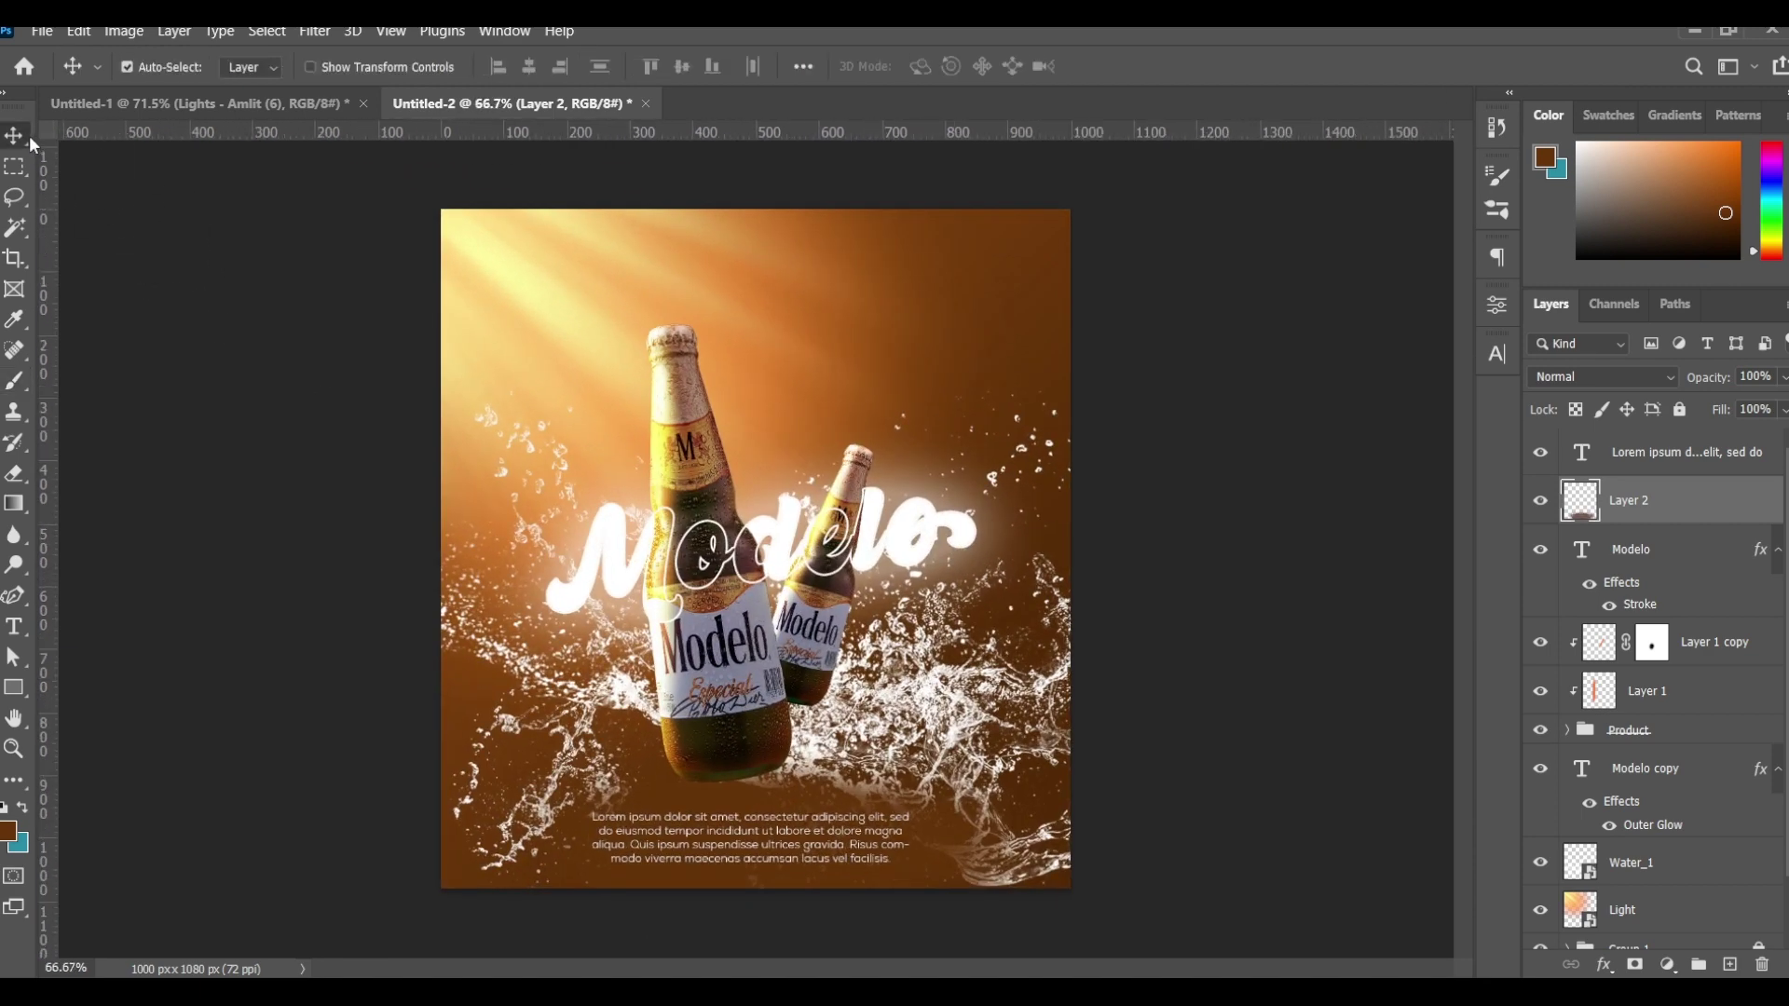
scroll(326, 280, "down", 1)
left_click_drag(345, 216, 1138, 797)
key("ctrl+t")
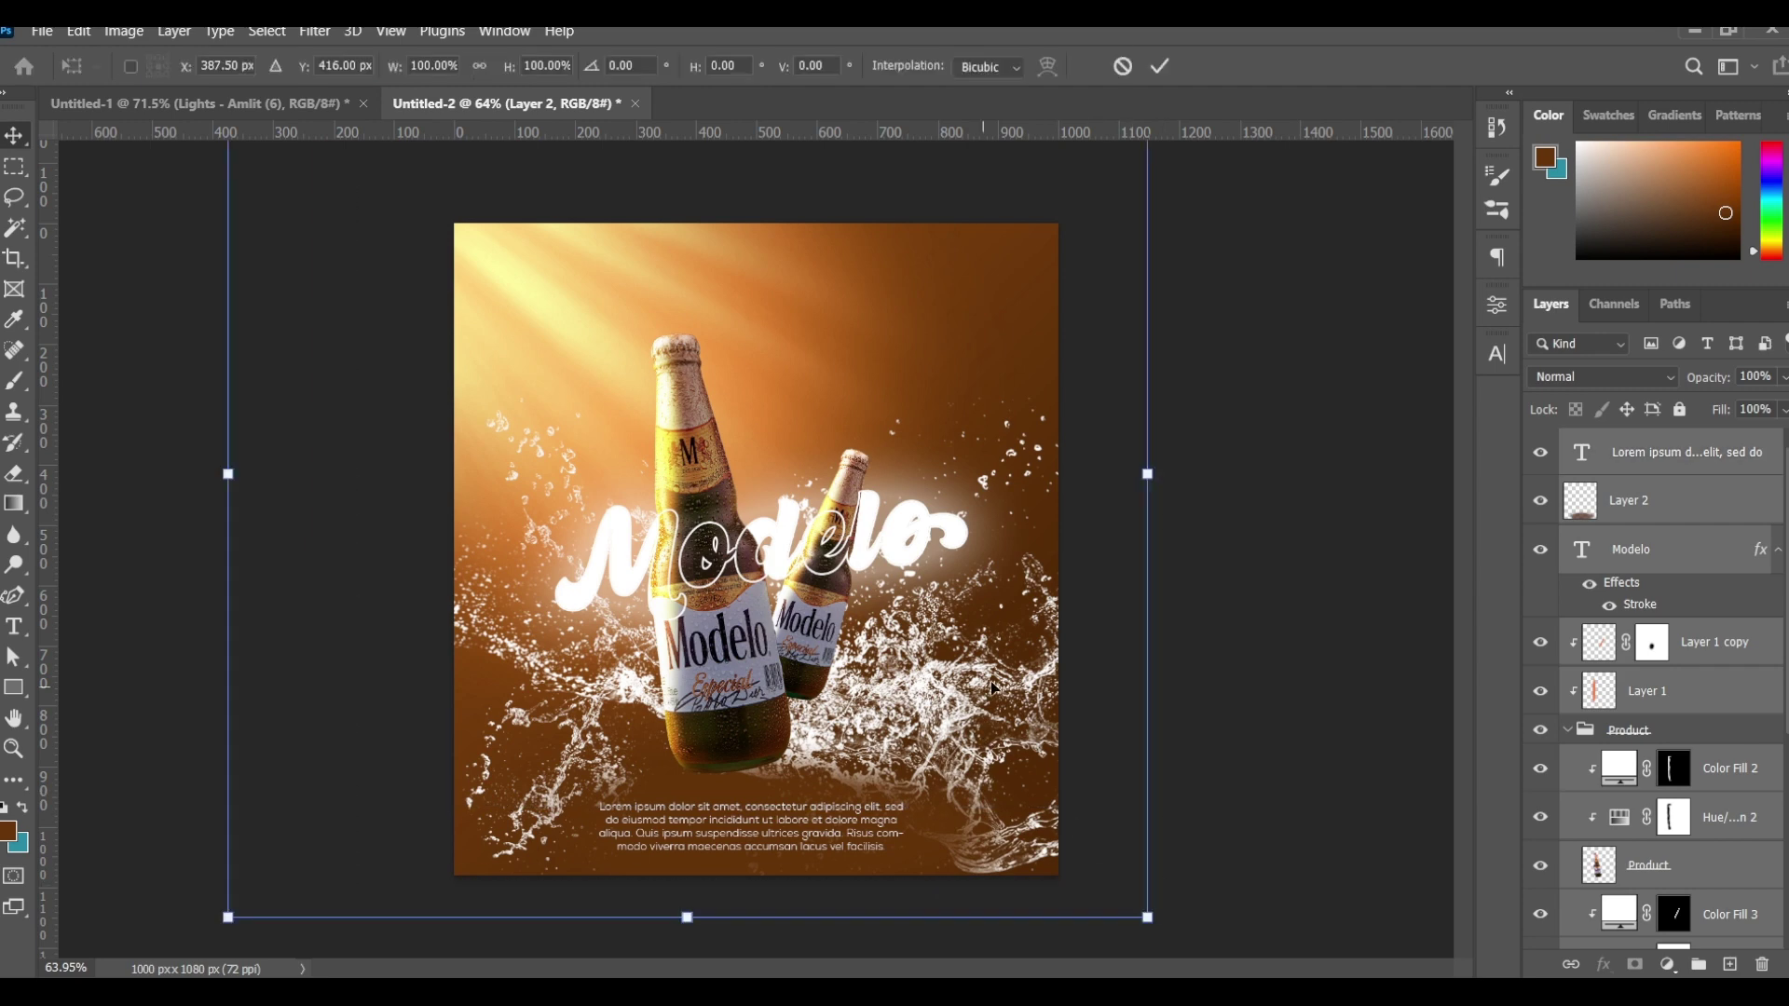
left_click_drag(1146, 471, 1179, 480)
left_click_drag(894, 659, 895, 643)
left_click_drag(1171, 453, 1183, 457)
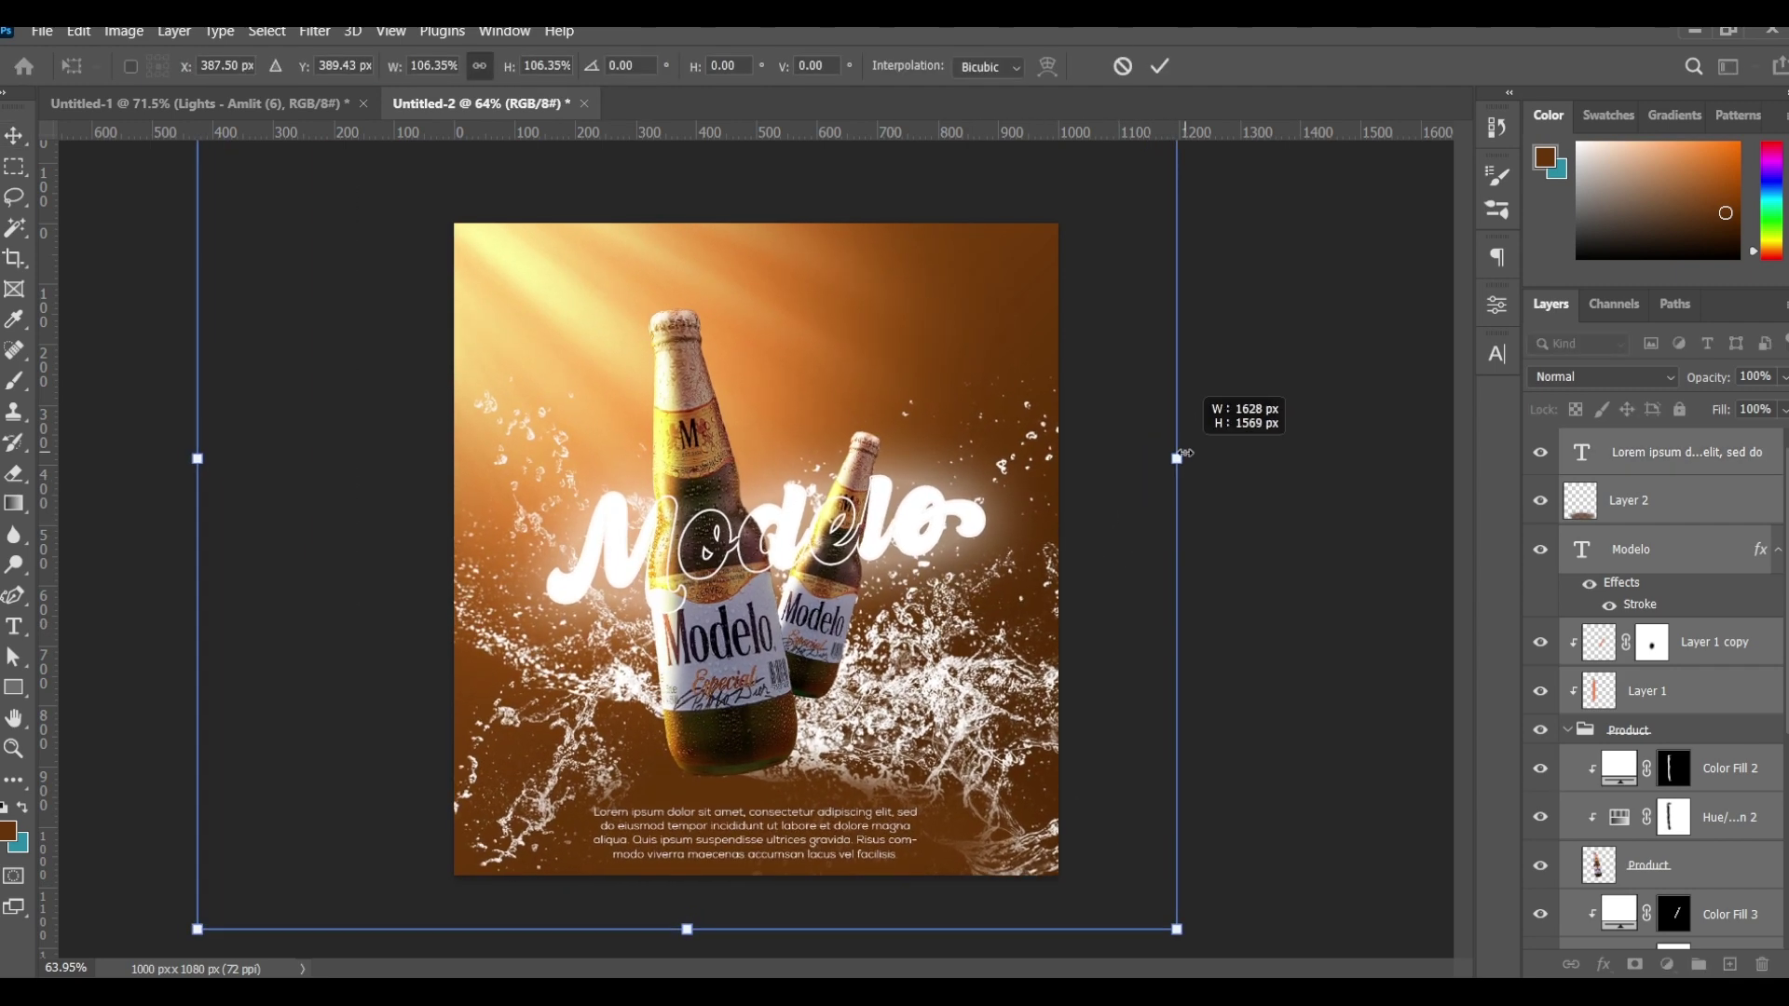
left_click_drag(955, 596, 950, 589)
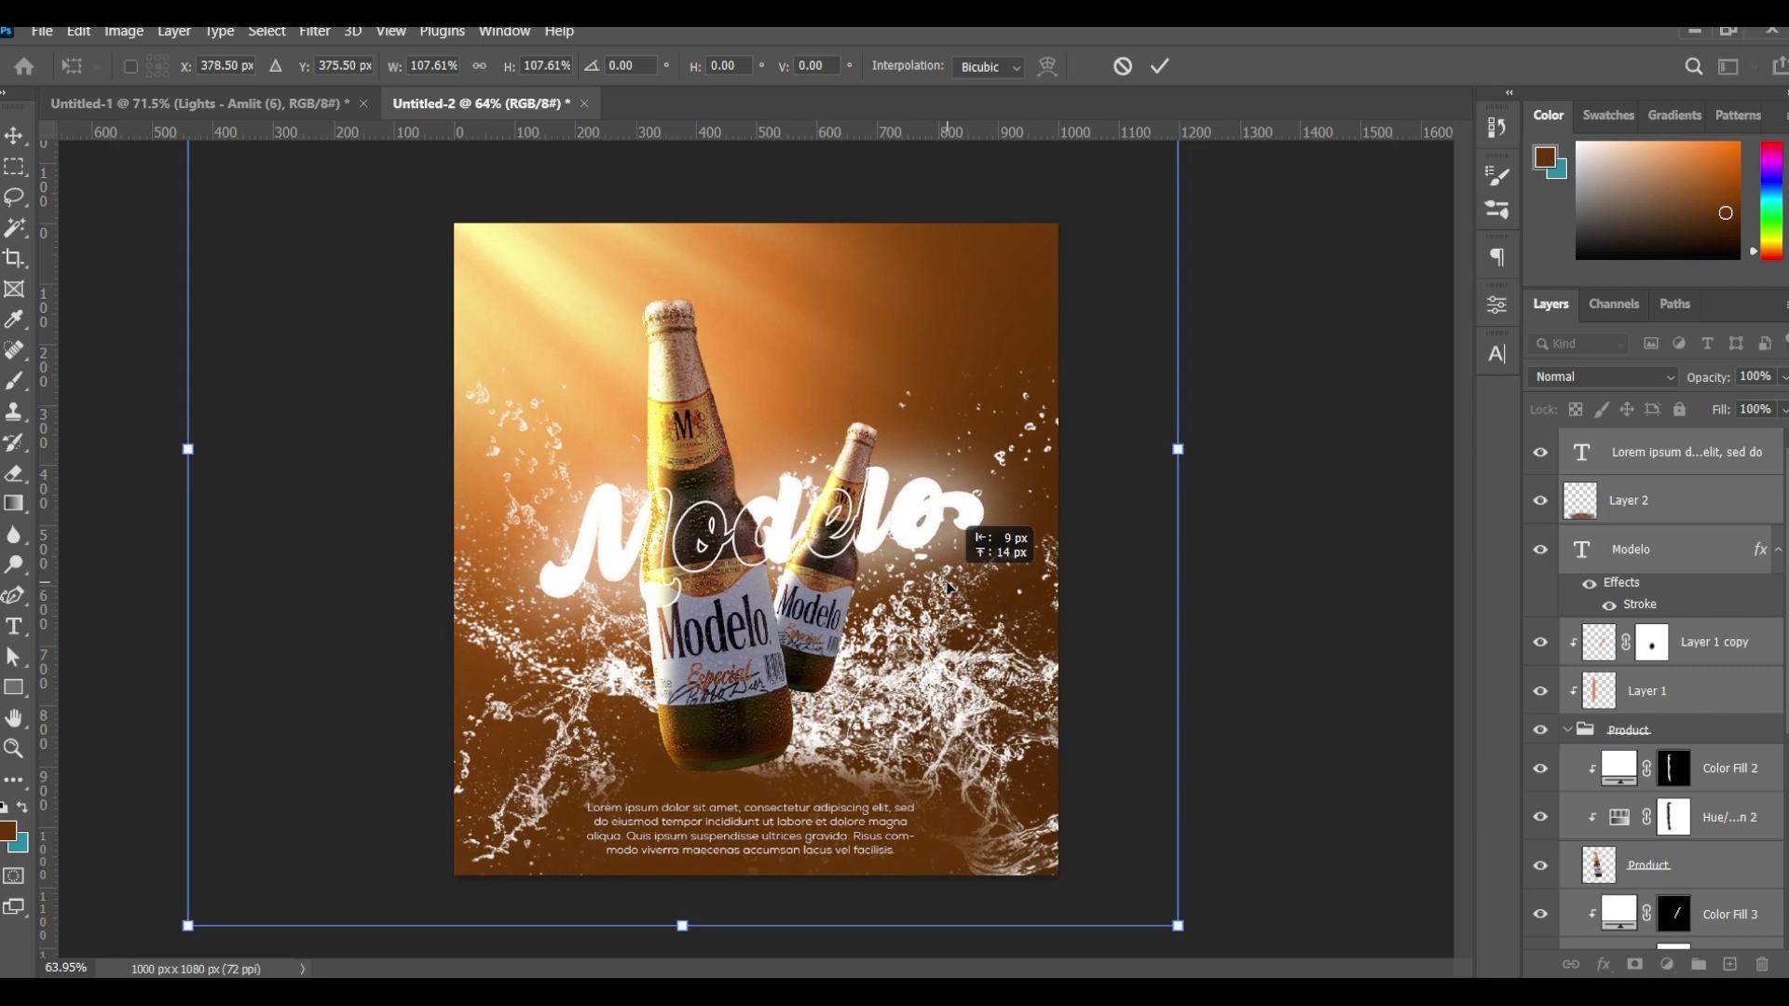
left_click(1125, 67)
scroll(1200, 592, "down", 1)
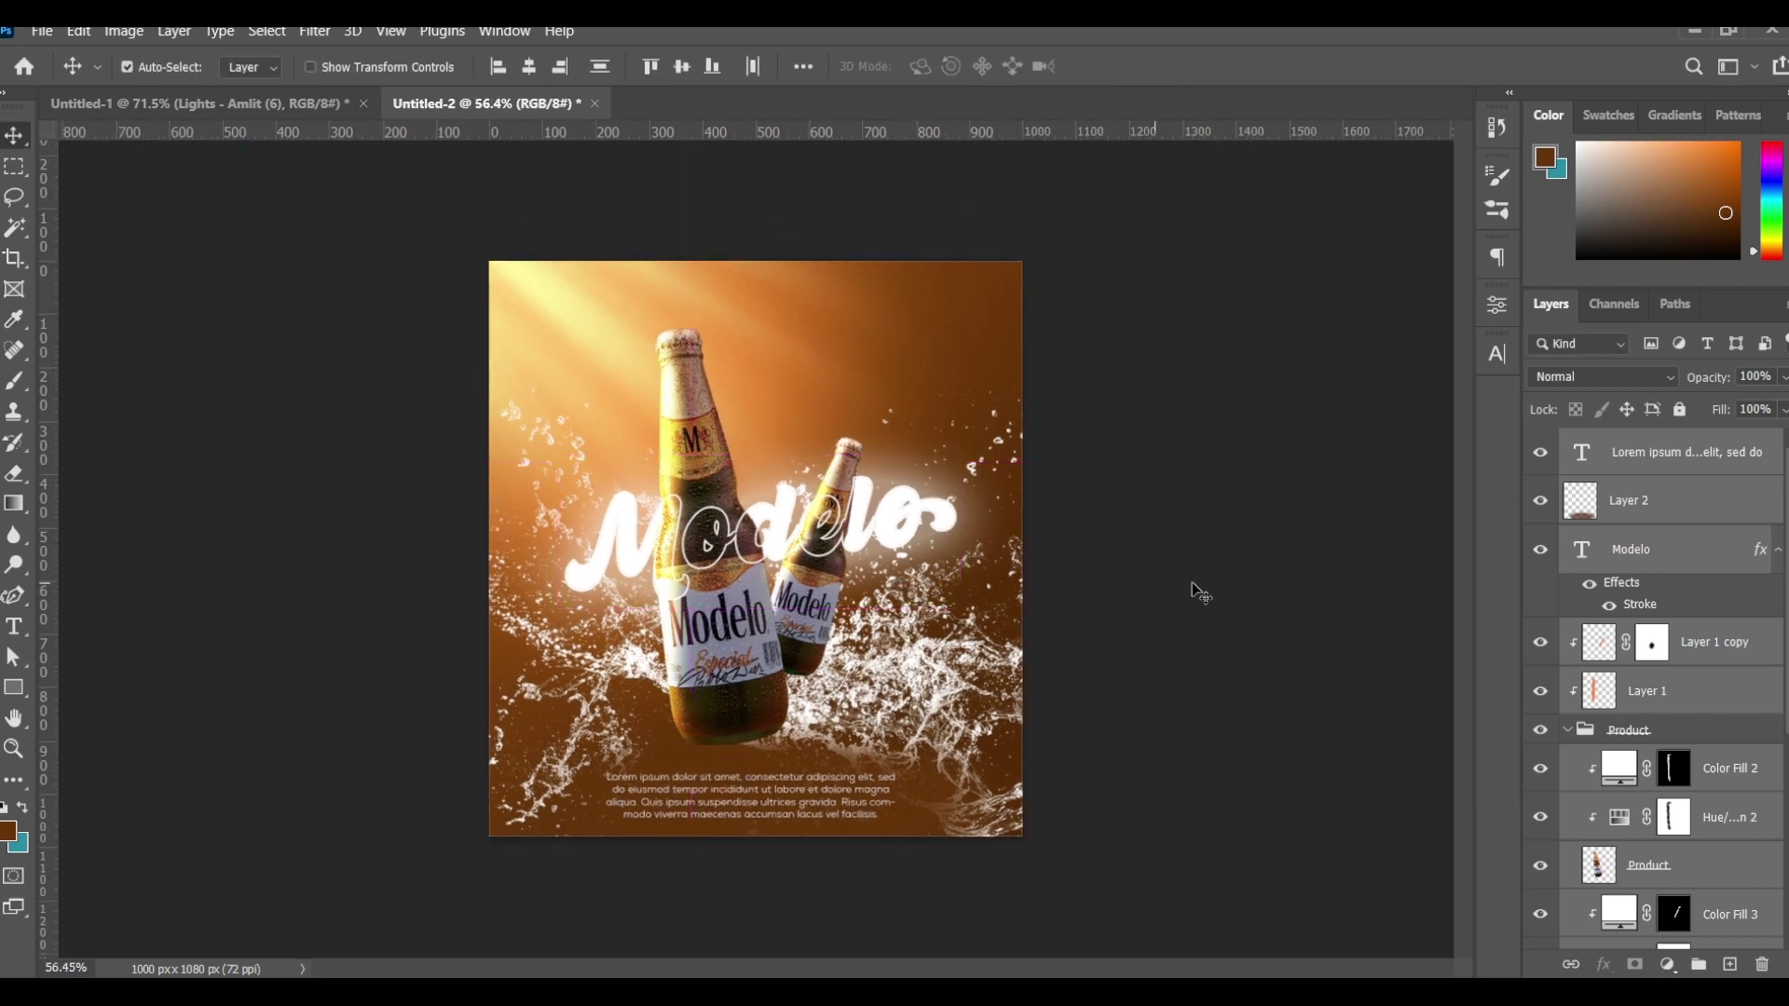
Step: Stamp all visible layers into a new merged layer named Main
key("ctrl+alt+shift+e")
type("Main")
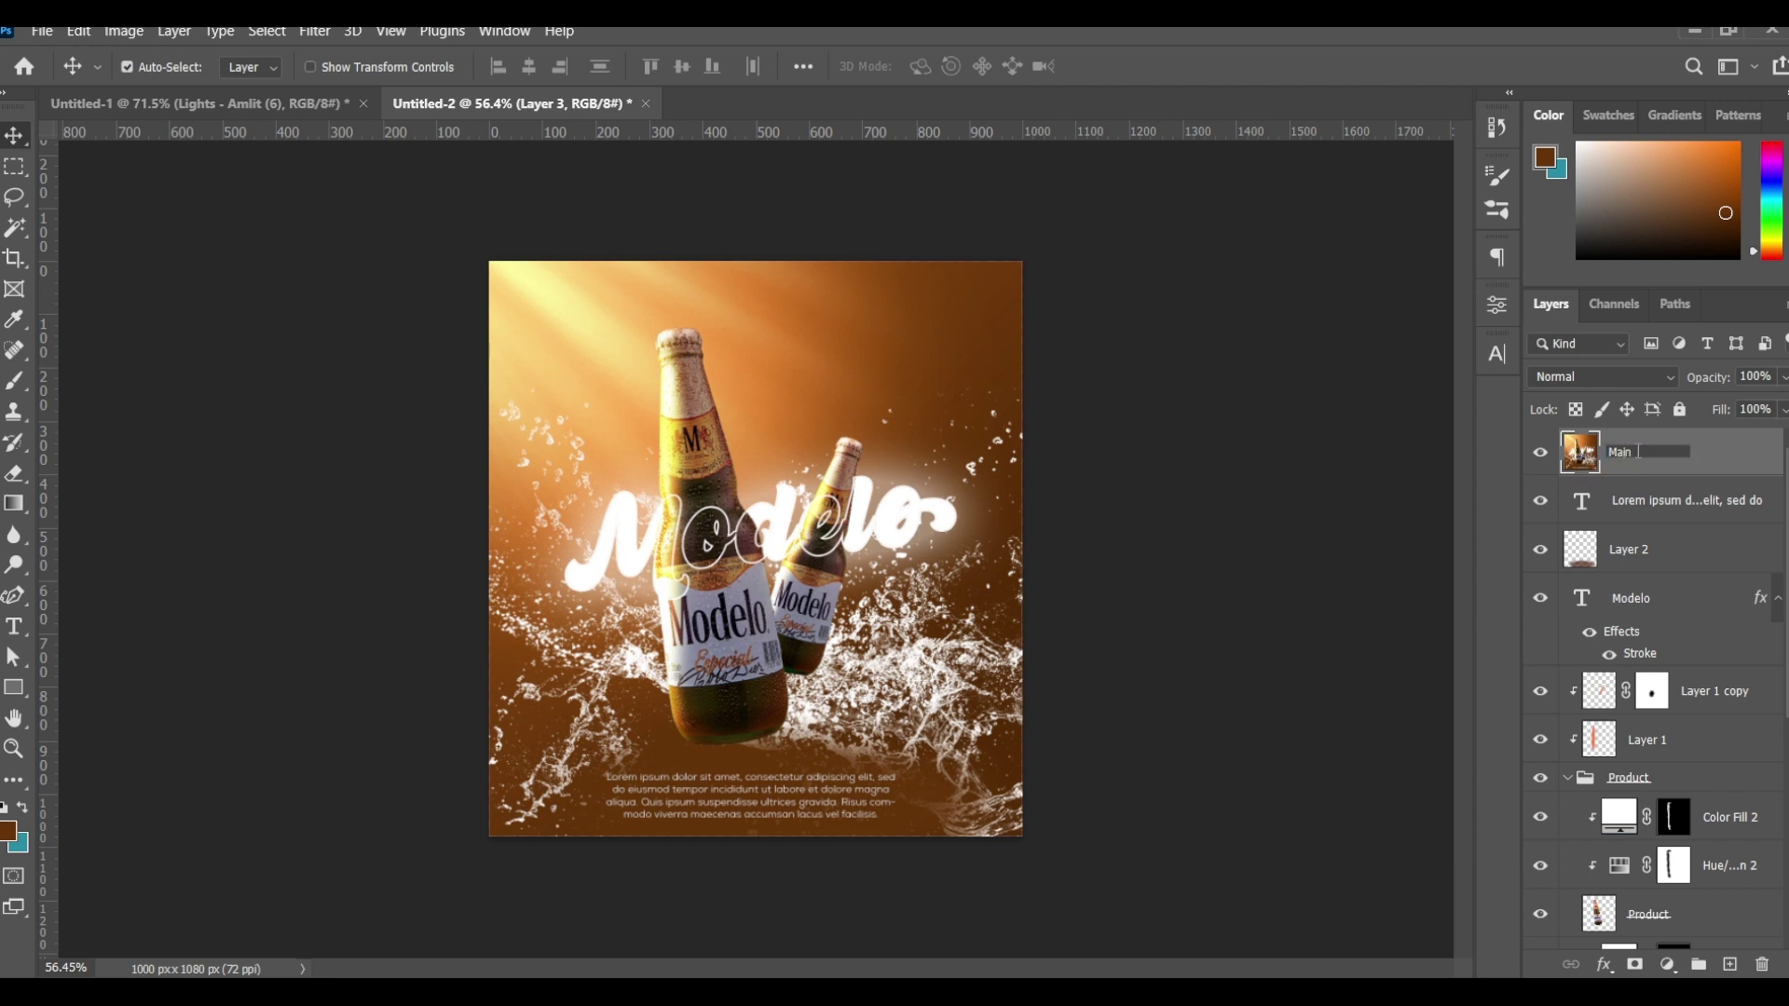
key("Return")
left_click(313, 33)
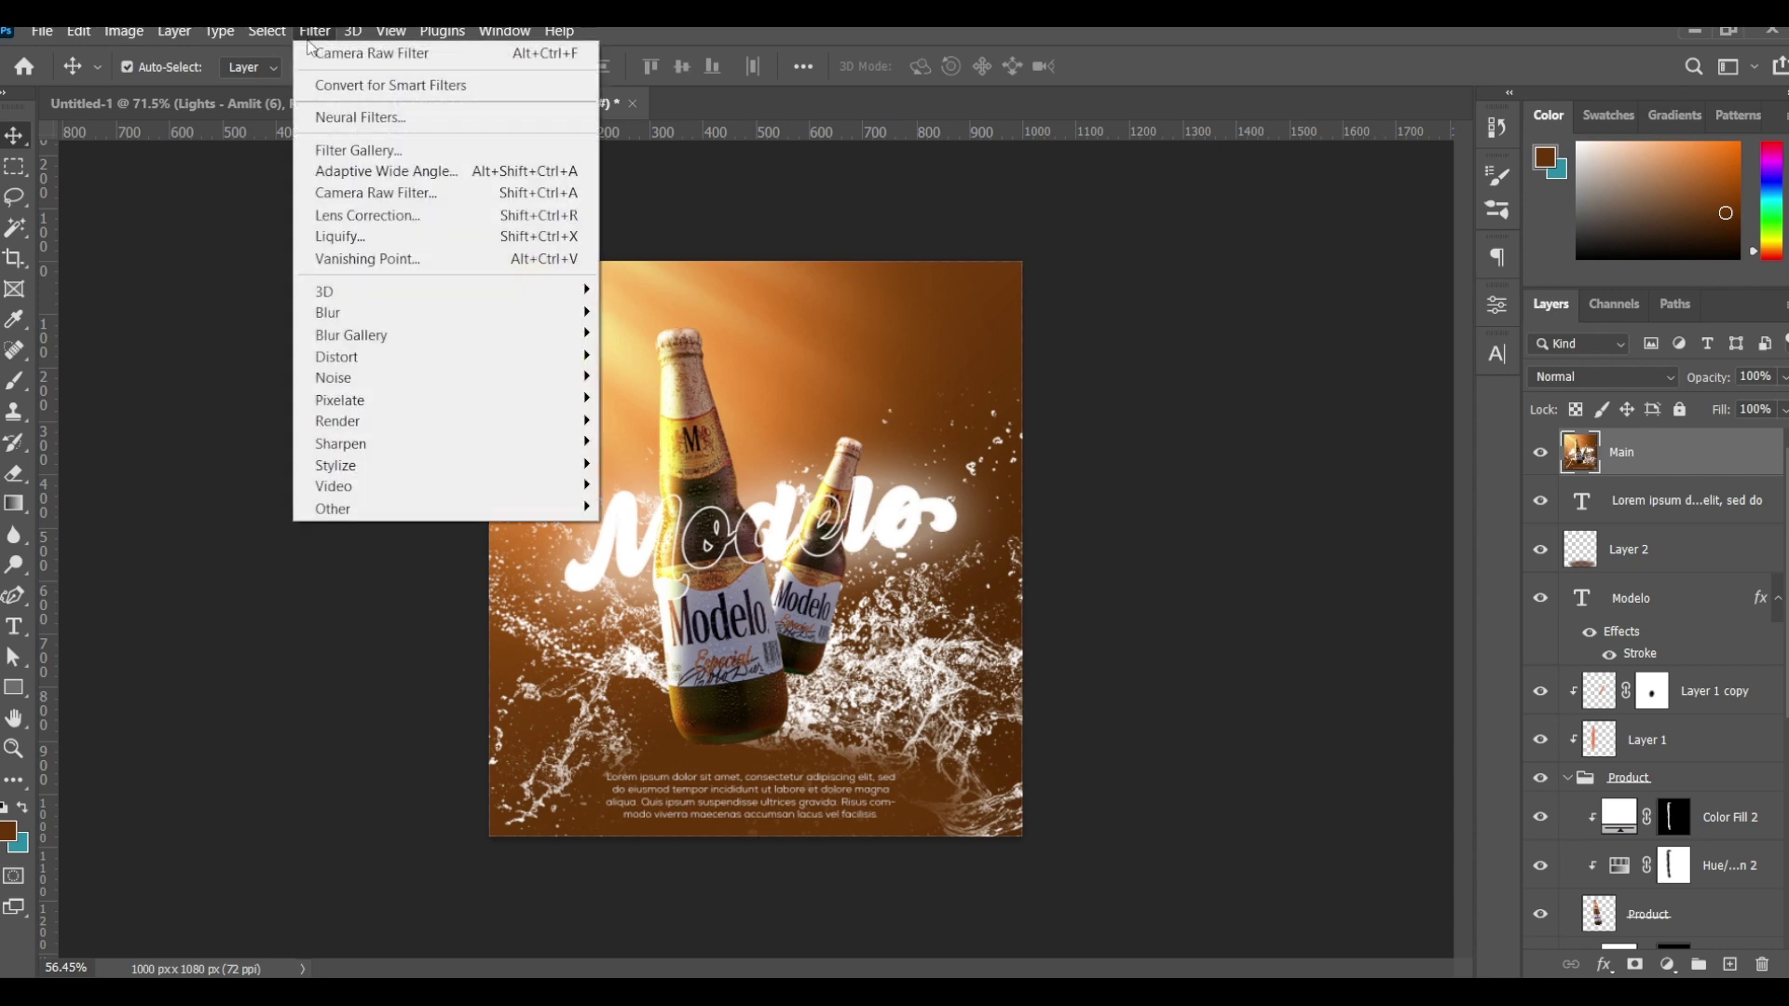
left_click(354, 189)
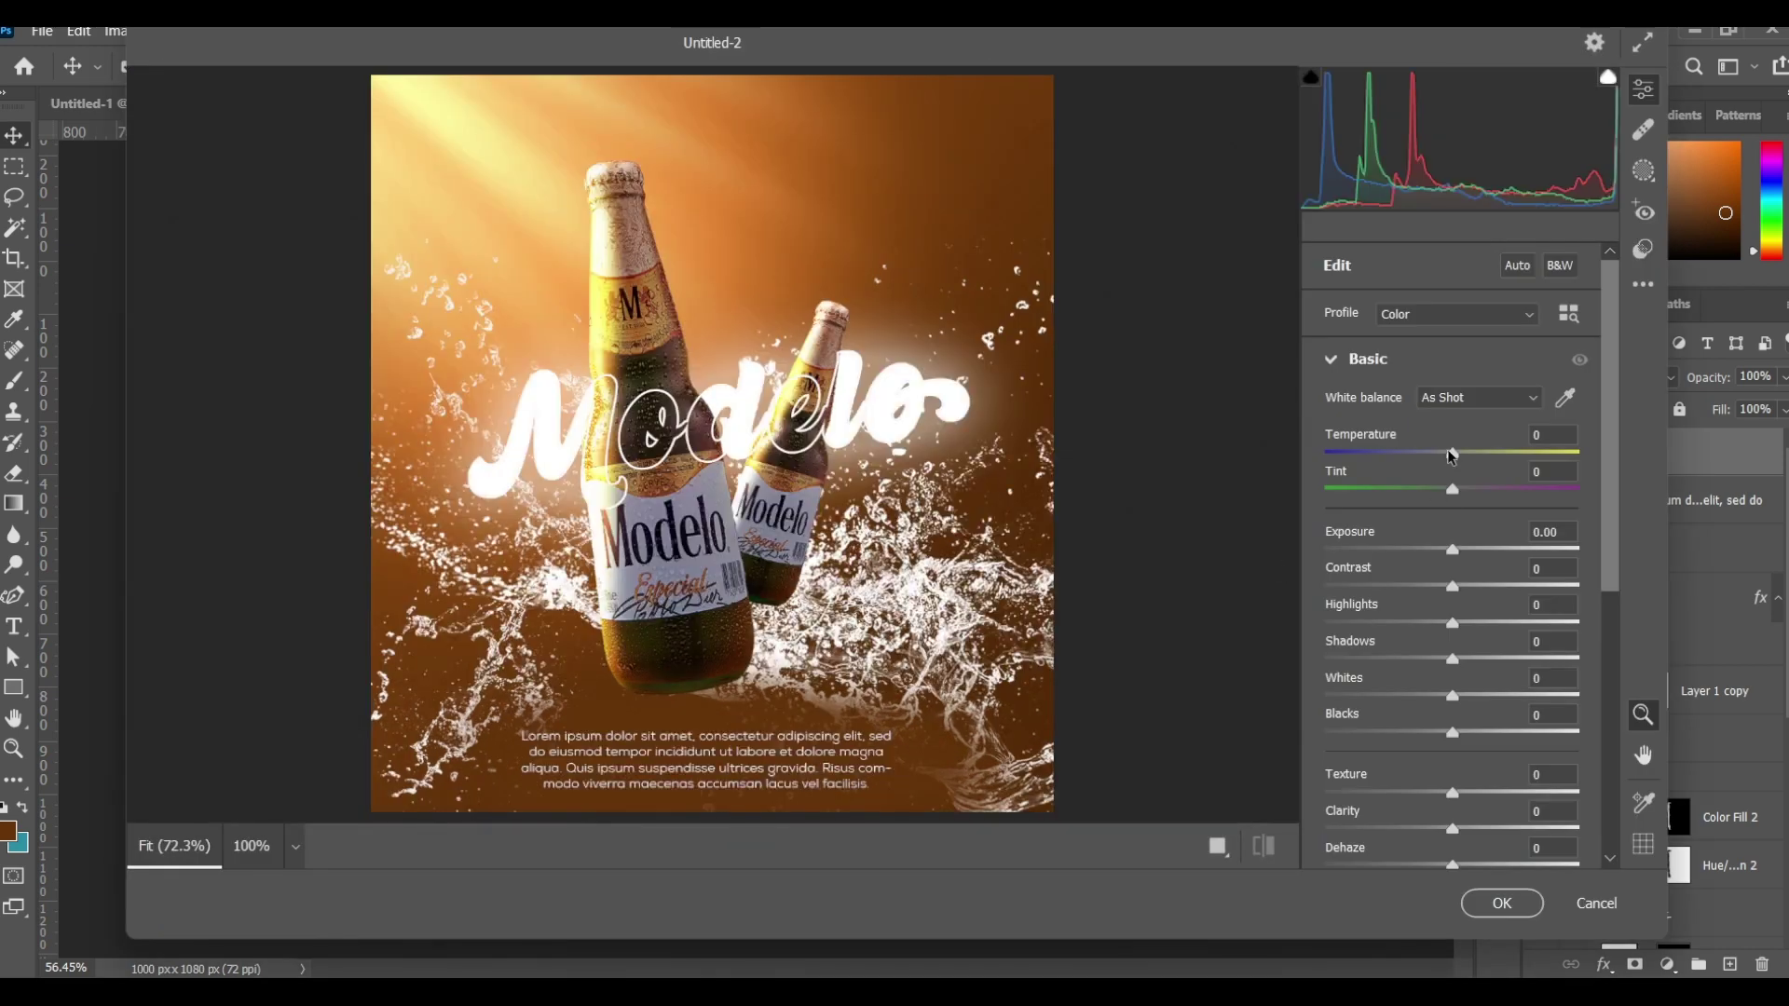
Step: In Camera Raw, warm temperature and tint, deepen shadows, and add texture and clarity
mouse_move(1452, 455)
left_mouse_down()
mouse_move(1475, 491)
mouse_move(1461, 551)
mouse_move(1476, 590)
left_mouse_up()
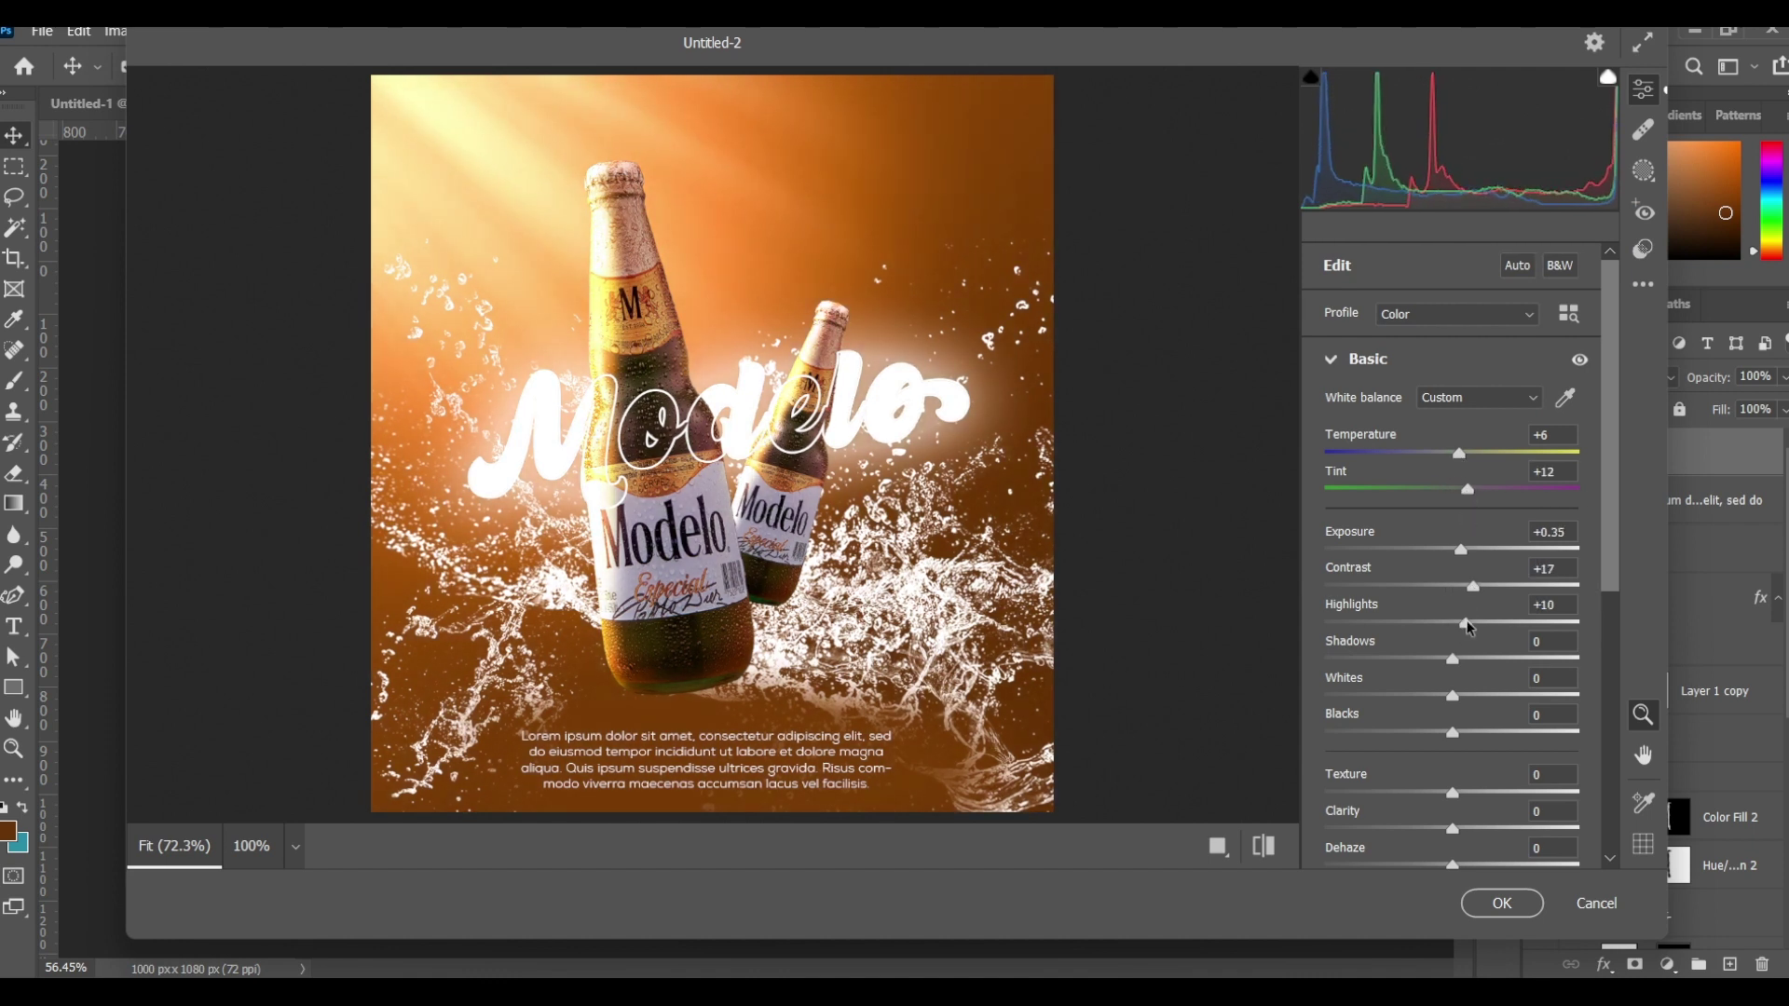
mouse_move(1454, 661)
left_mouse_down()
mouse_move(1427, 697)
mouse_move(1468, 734)
left_mouse_up()
scroll(1459, 722, "down", 2)
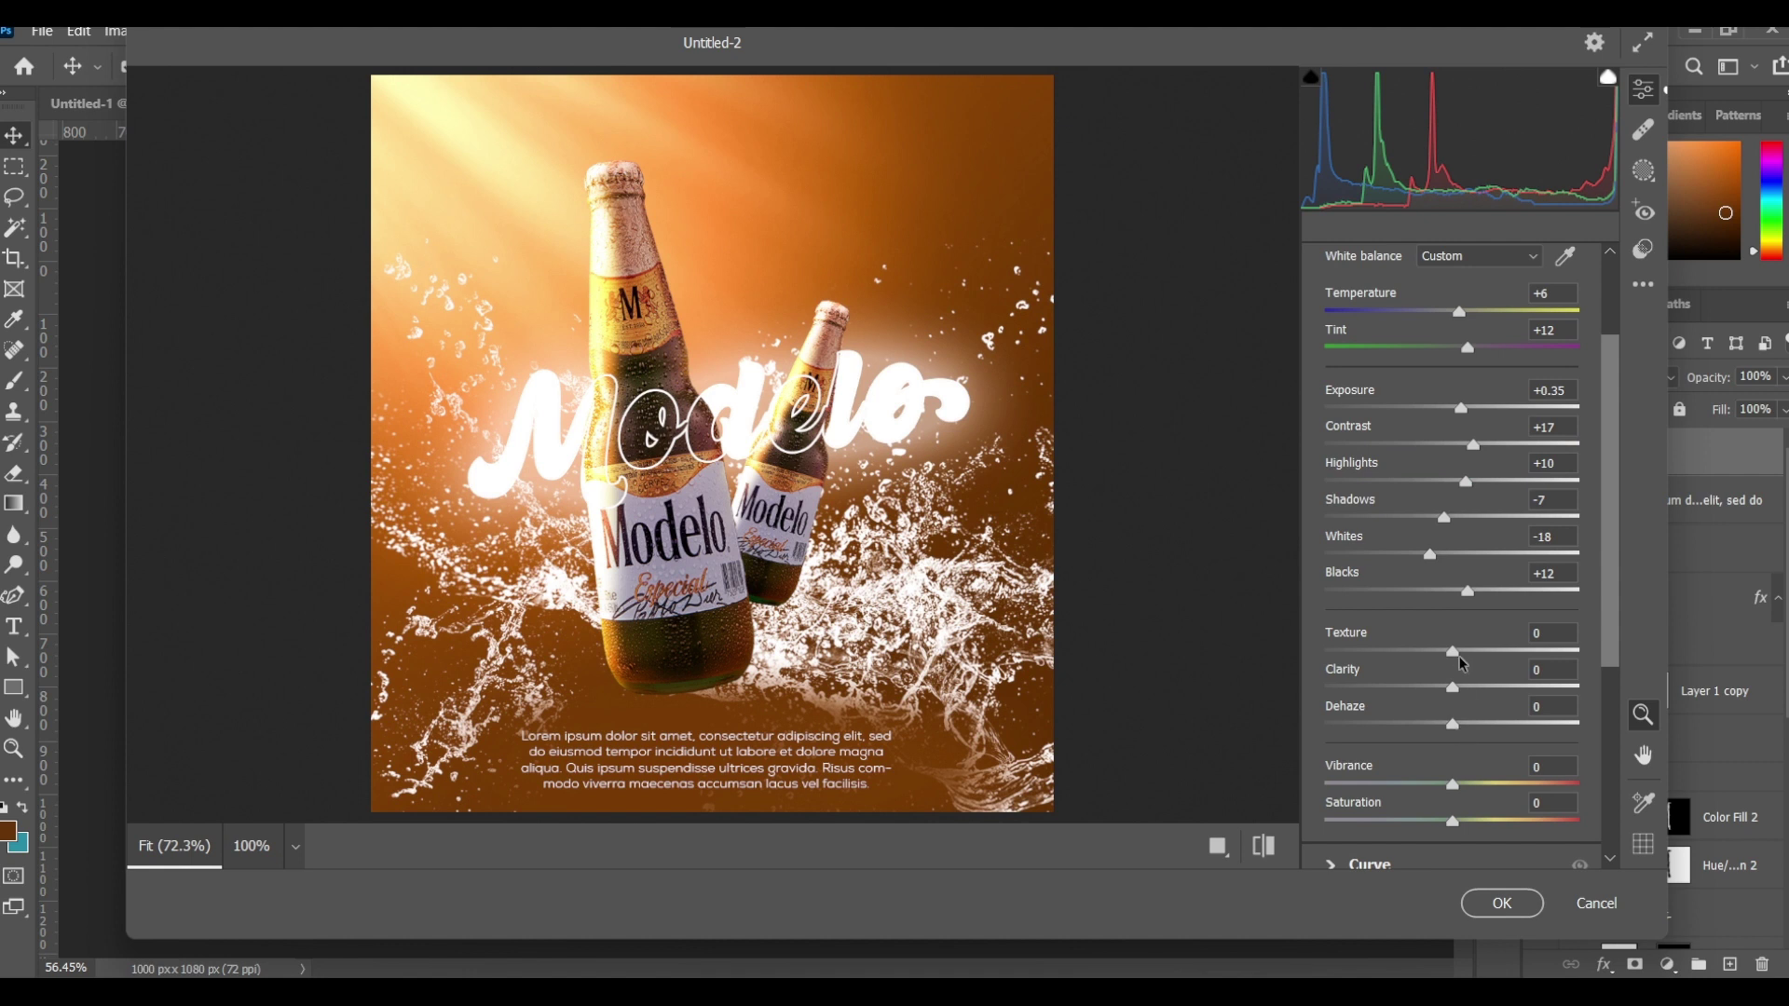
left_click_drag(1453, 652, 1483, 652)
left_click(1469, 689)
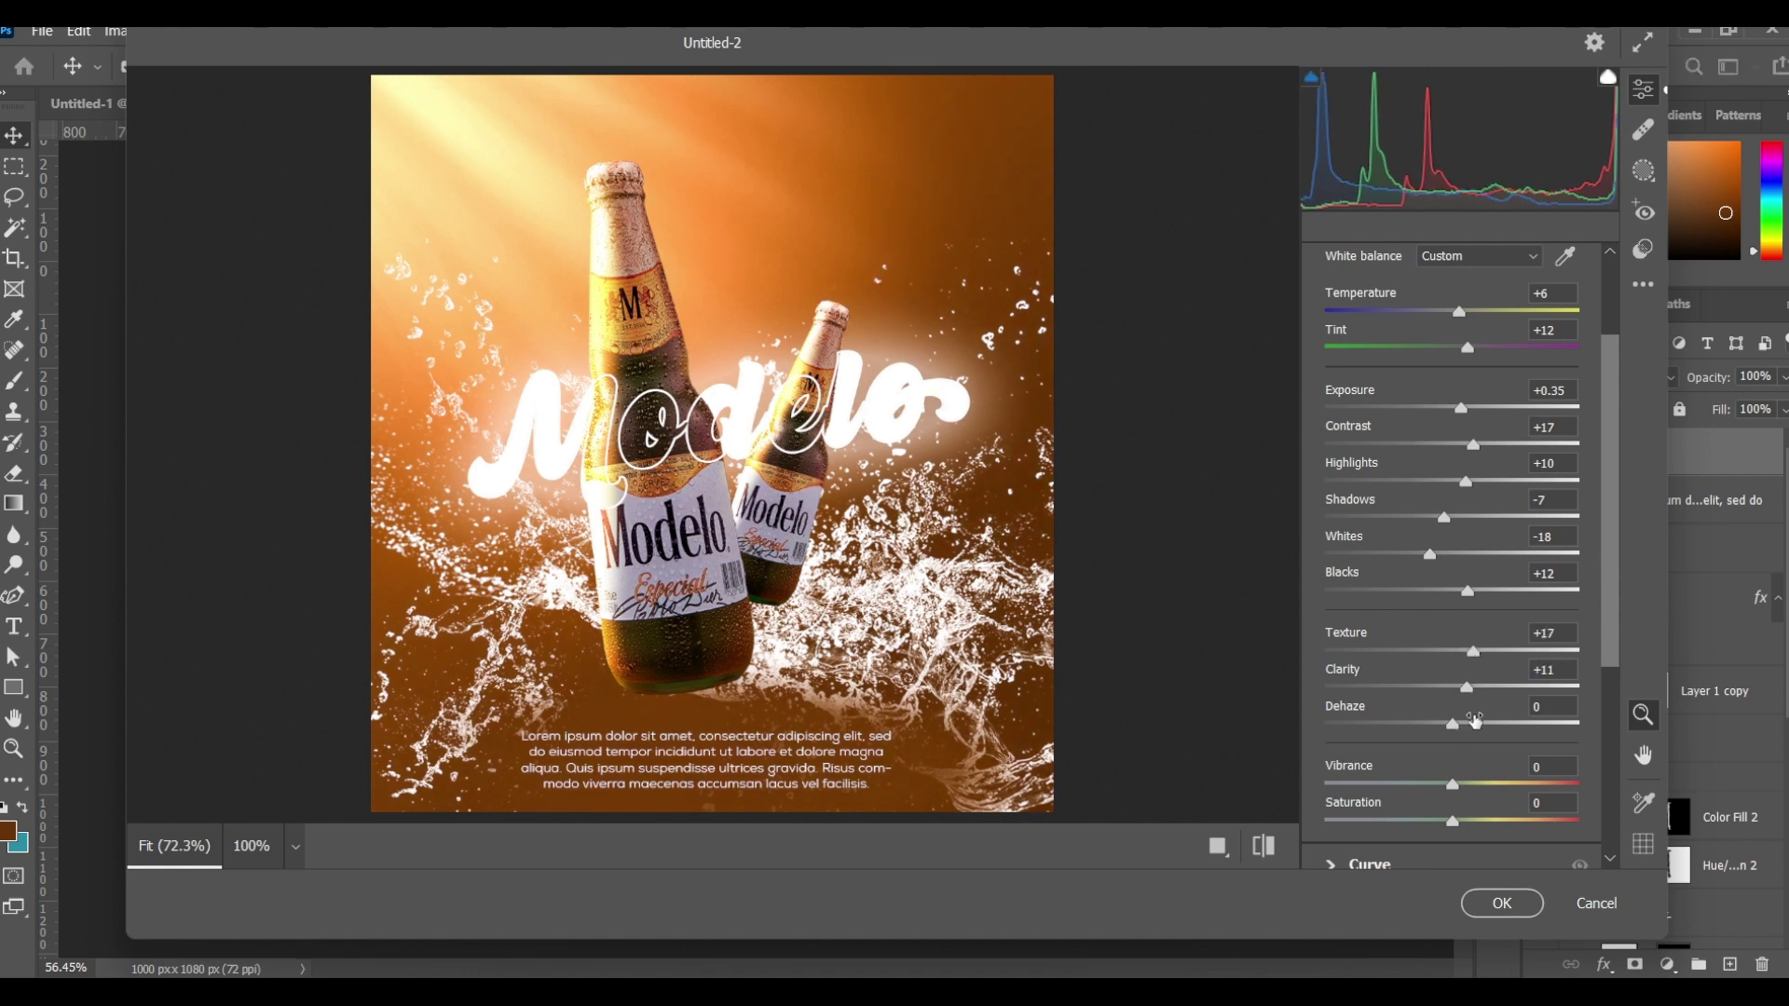
scroll(1474, 689, "down", 3)
scroll(1466, 650, "down", 3)
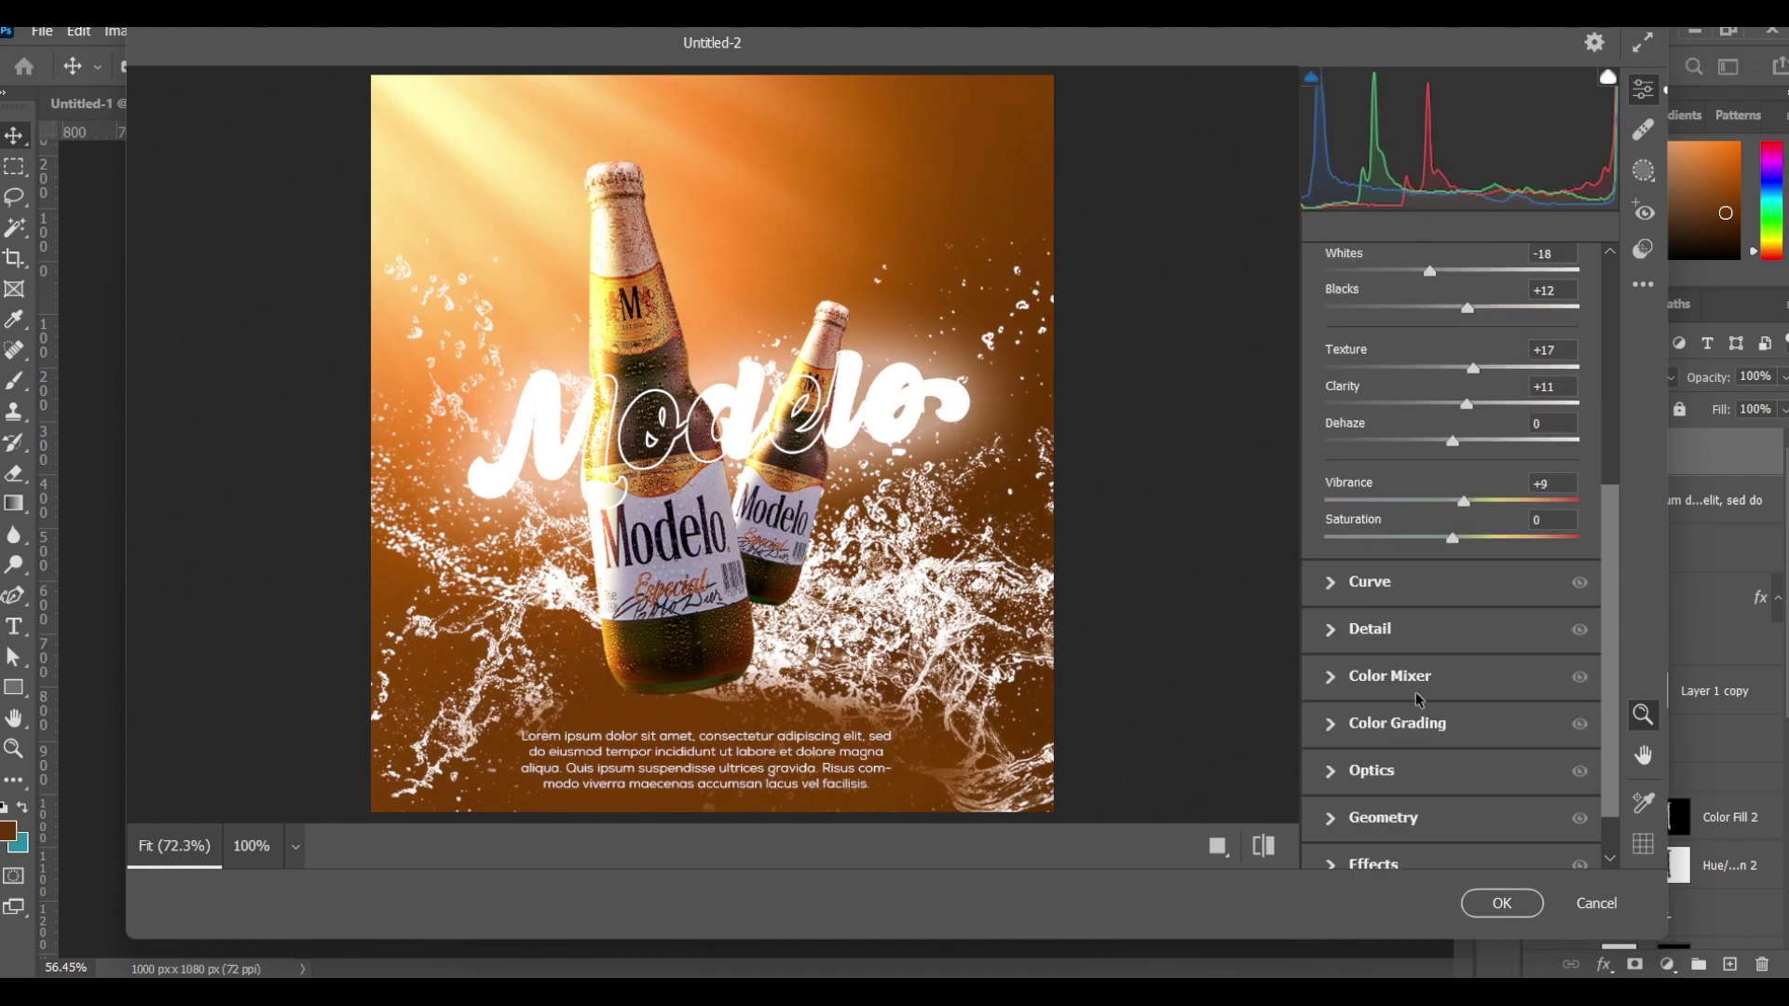
Step: Add light sharpening in the Detail settings and apply the Camera Raw grade
left_click(1336, 634)
left_click_drag(1359, 562, 1353, 512)
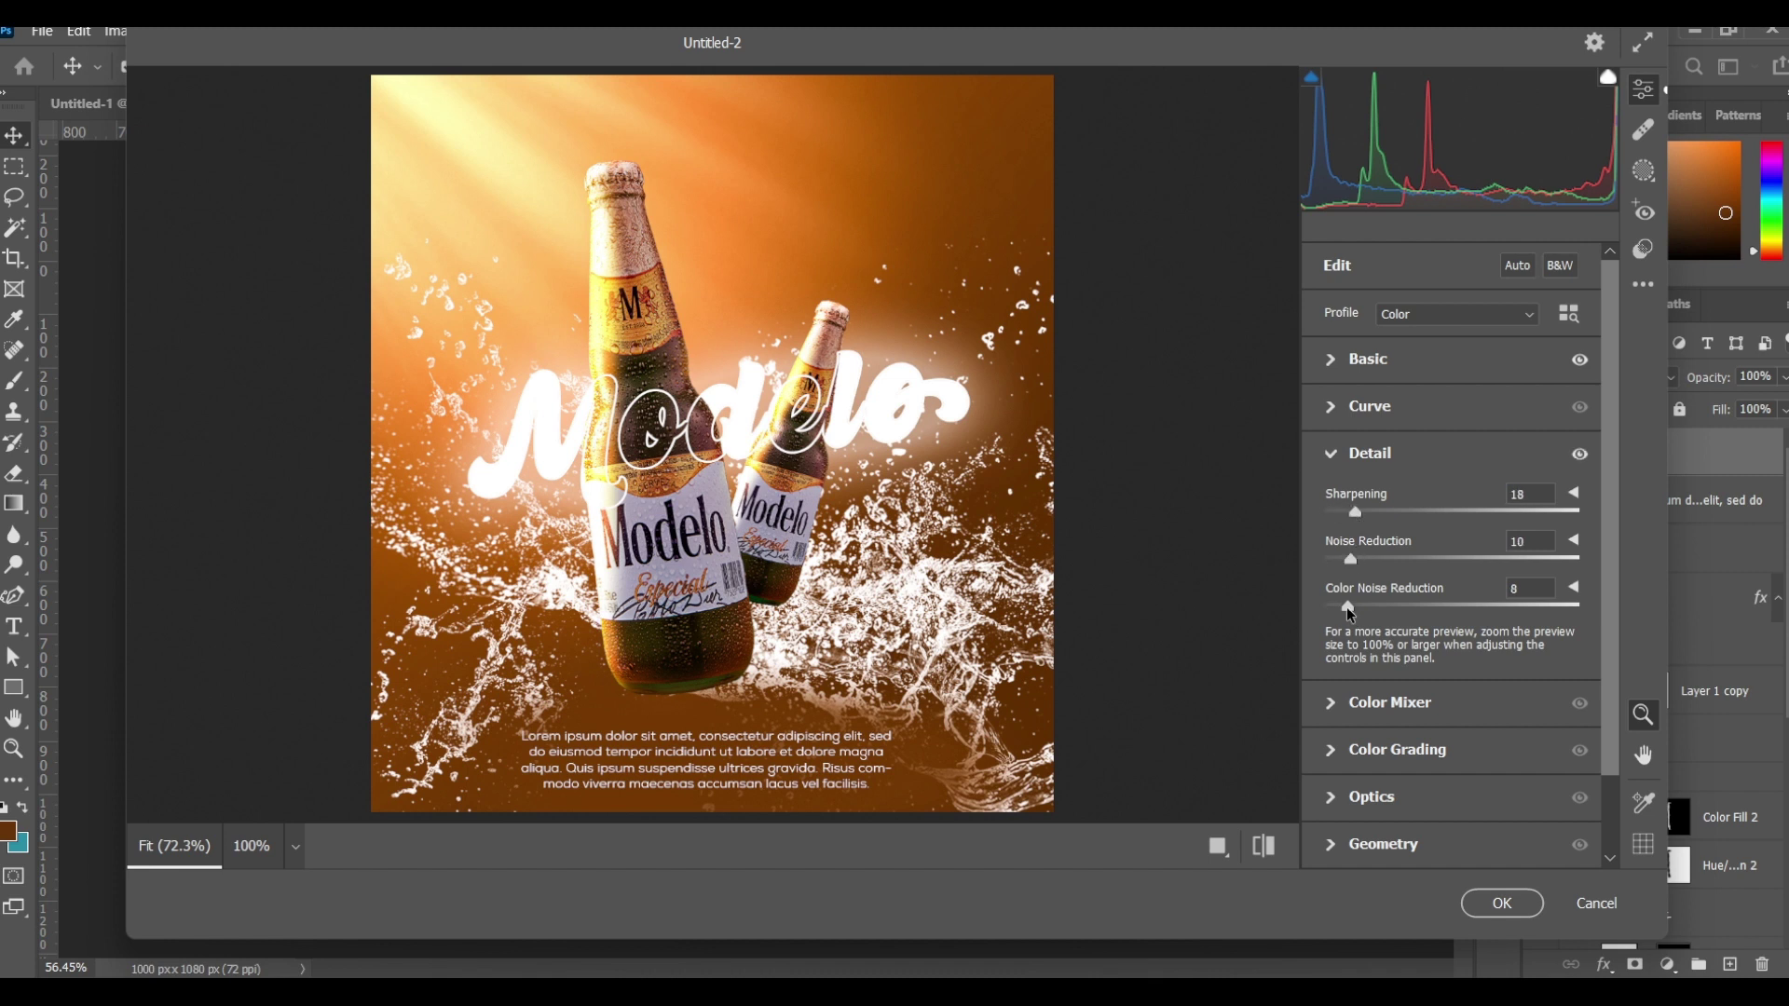
scroll(1402, 745, "down", 2)
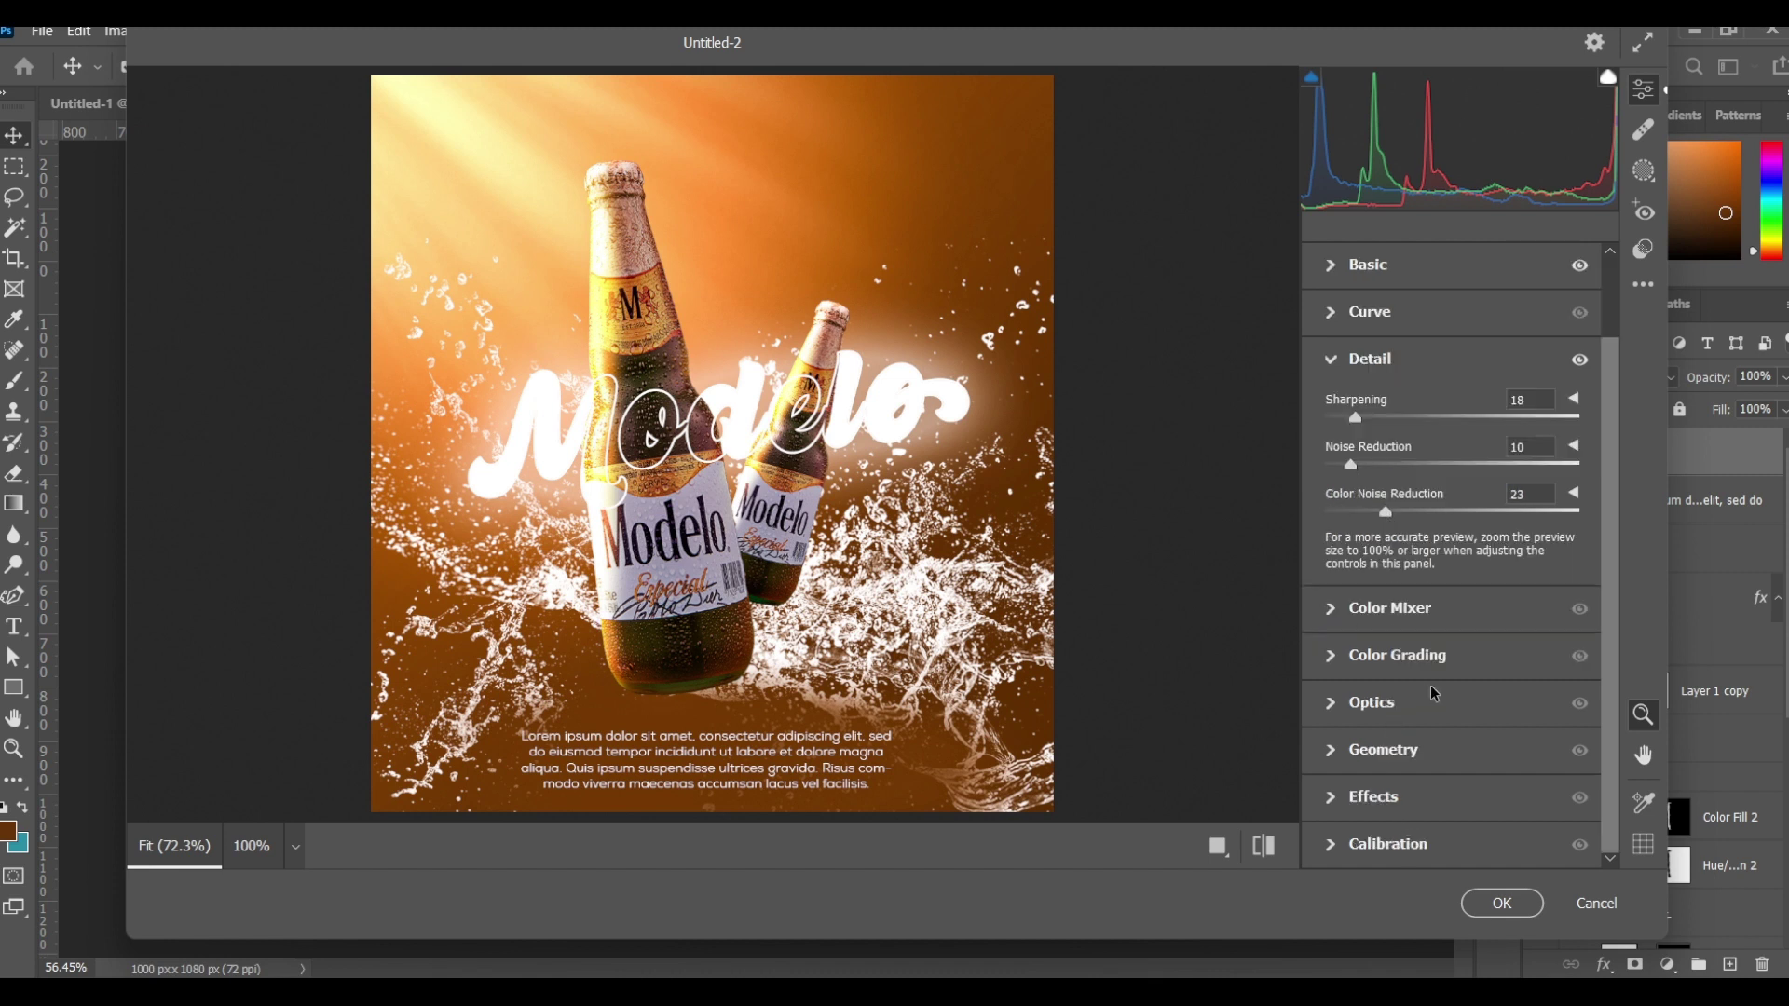
left_click(1500, 901)
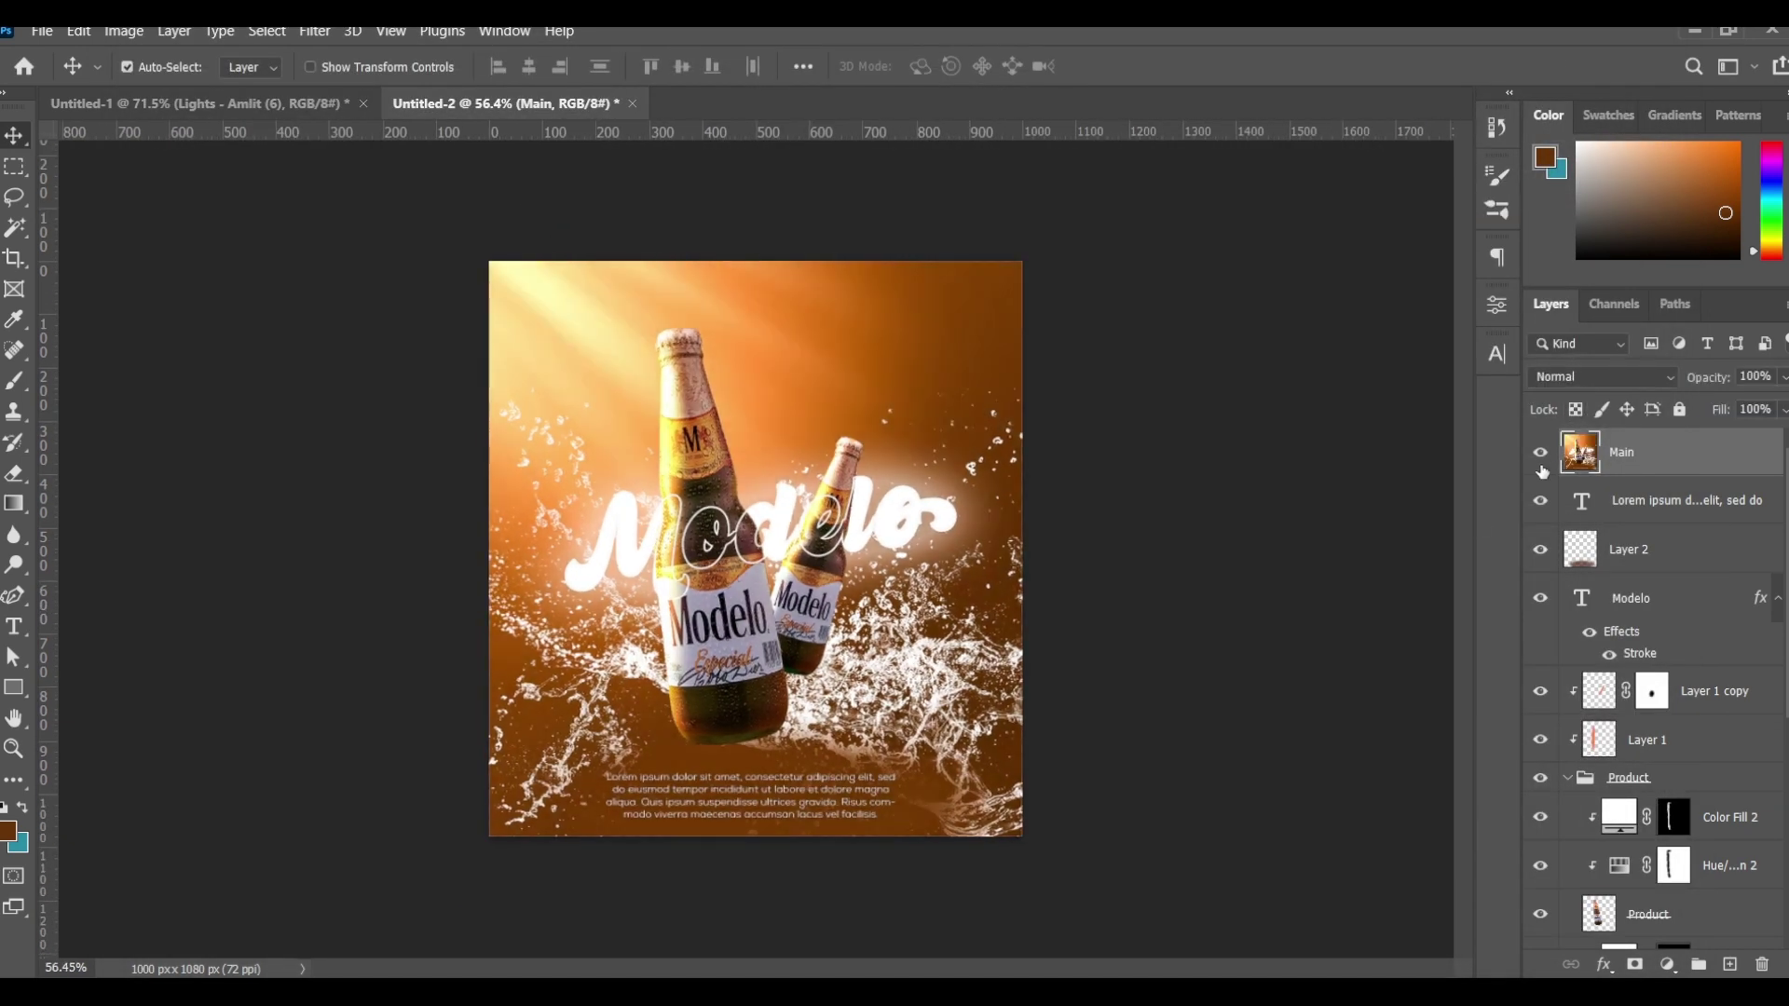
Step: Apply Add Noise at about 10% Uniform to Main, then return to the Move tool
left_click(305, 31)
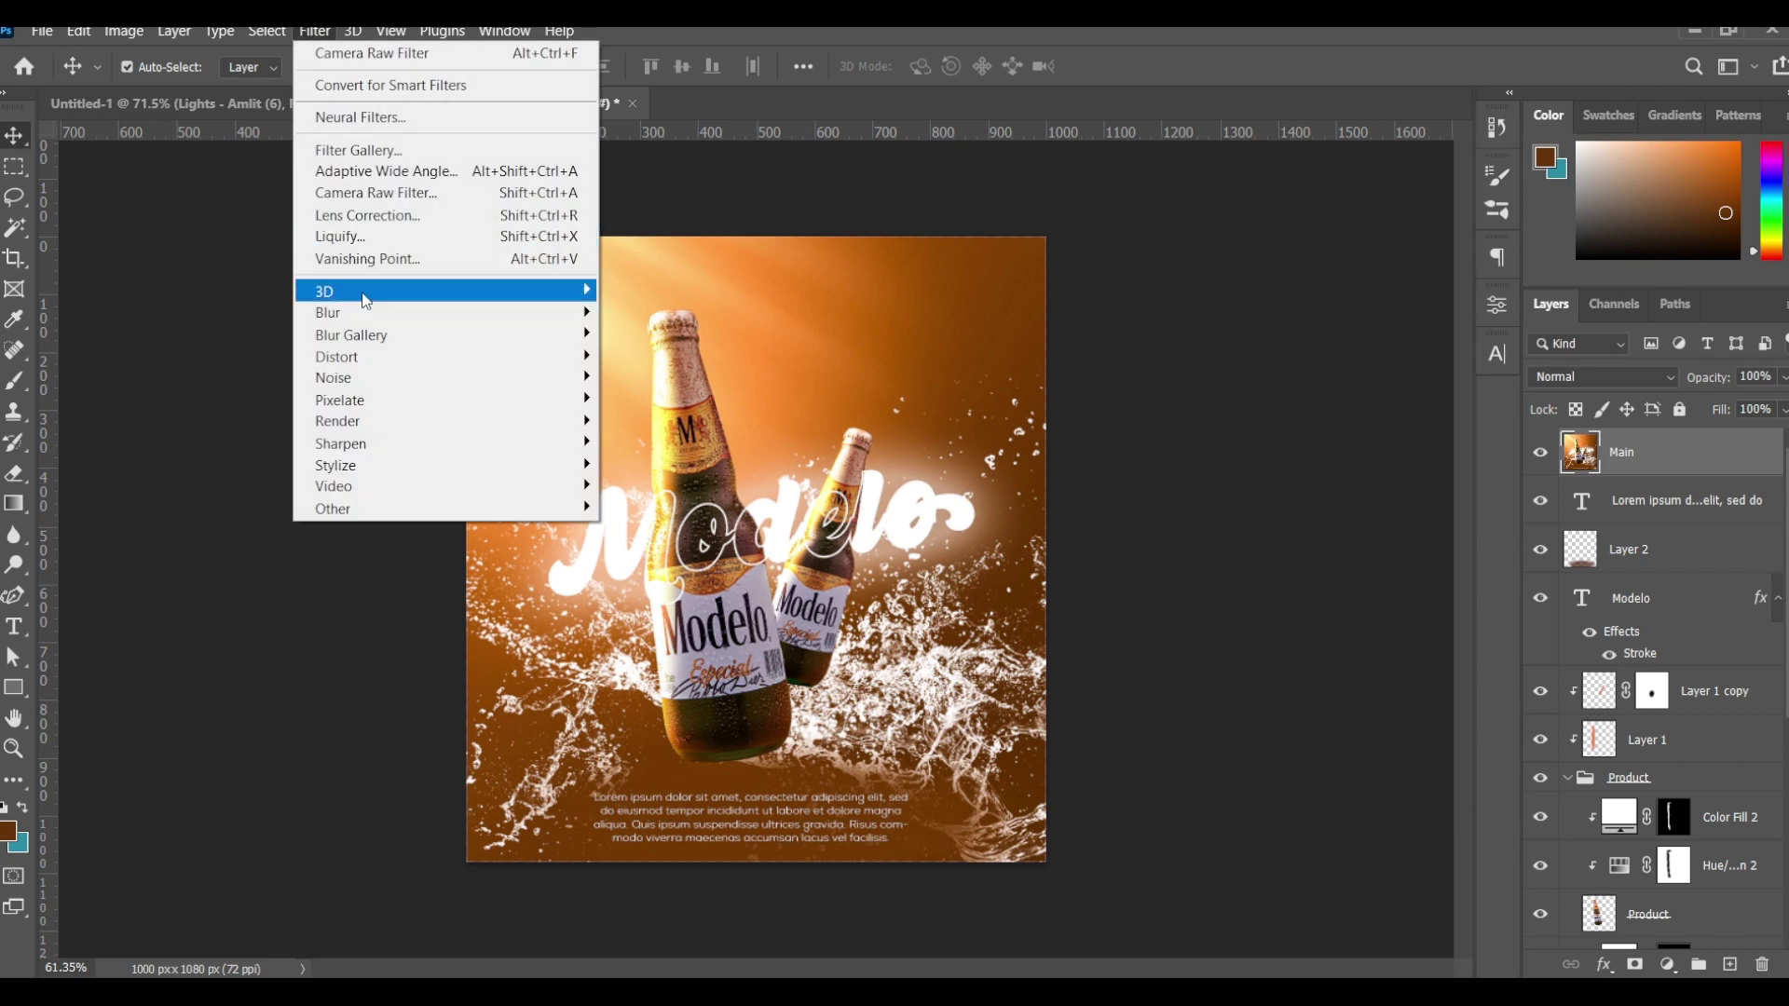
left_click(625, 378)
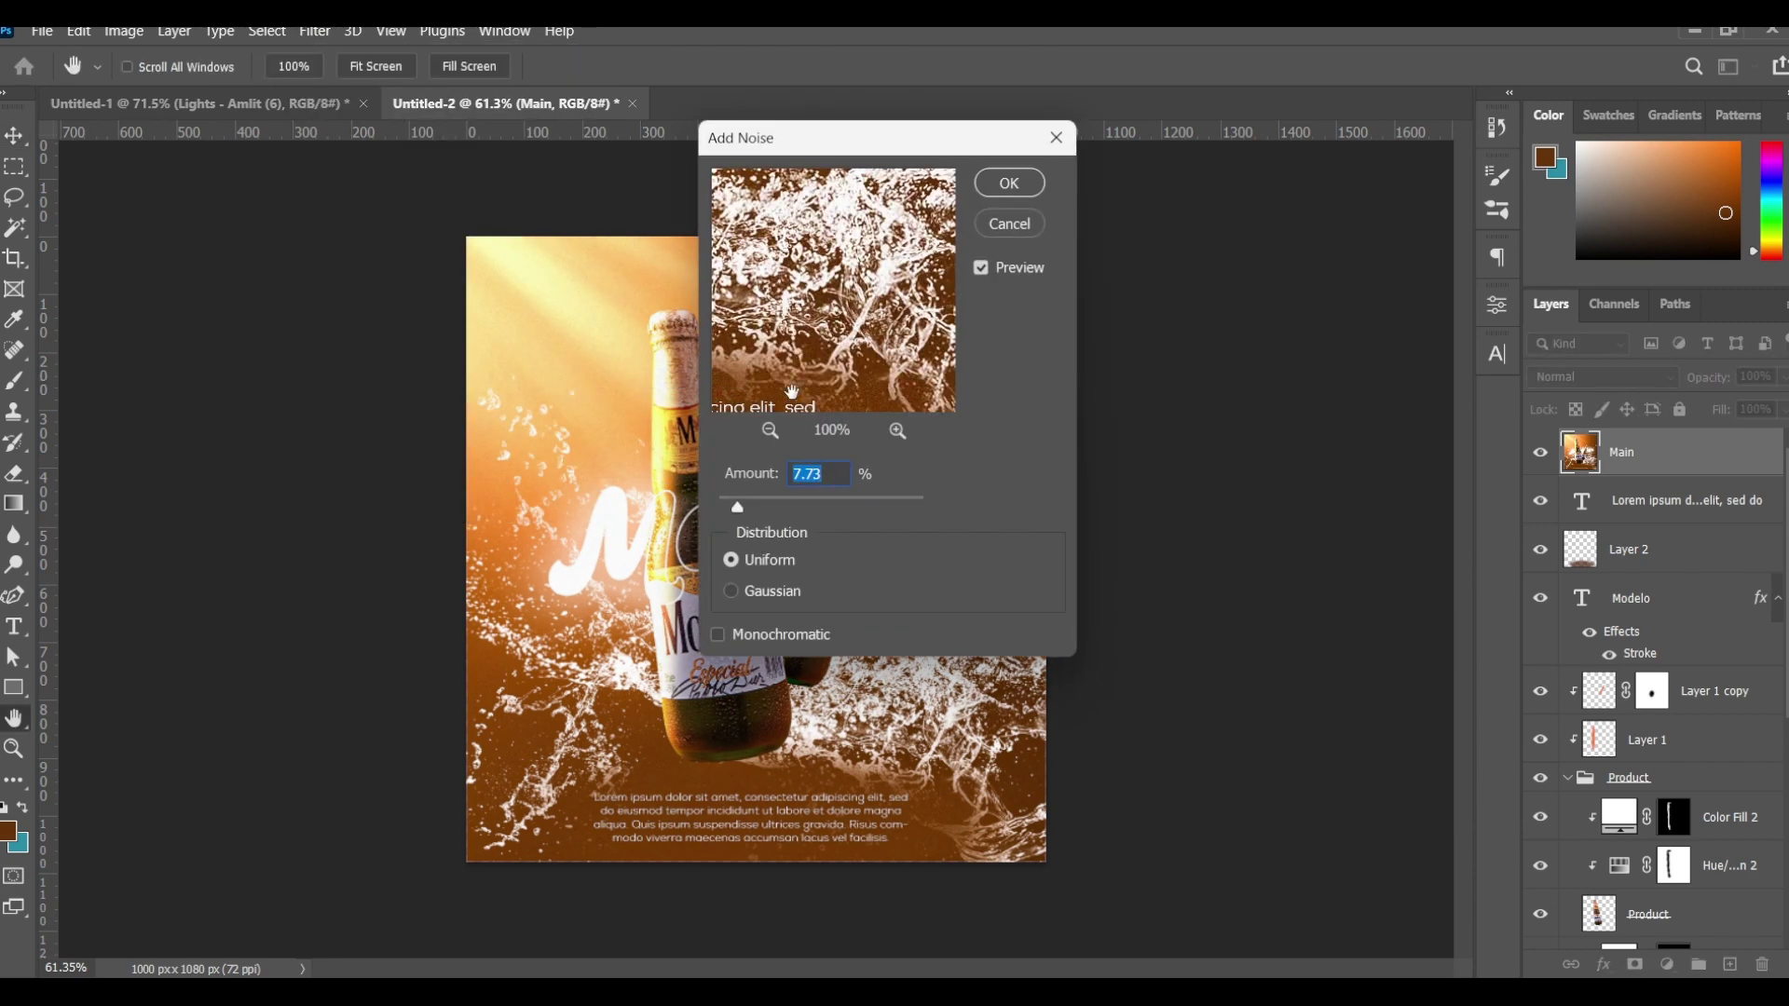
left_click_drag(891, 159, 1015, 234)
mouse_move(969, 308)
left_mouse_down()
mouse_move(988, 466)
mouse_move(931, 371)
left_mouse_up()
left_click_drag(871, 574, 867, 581)
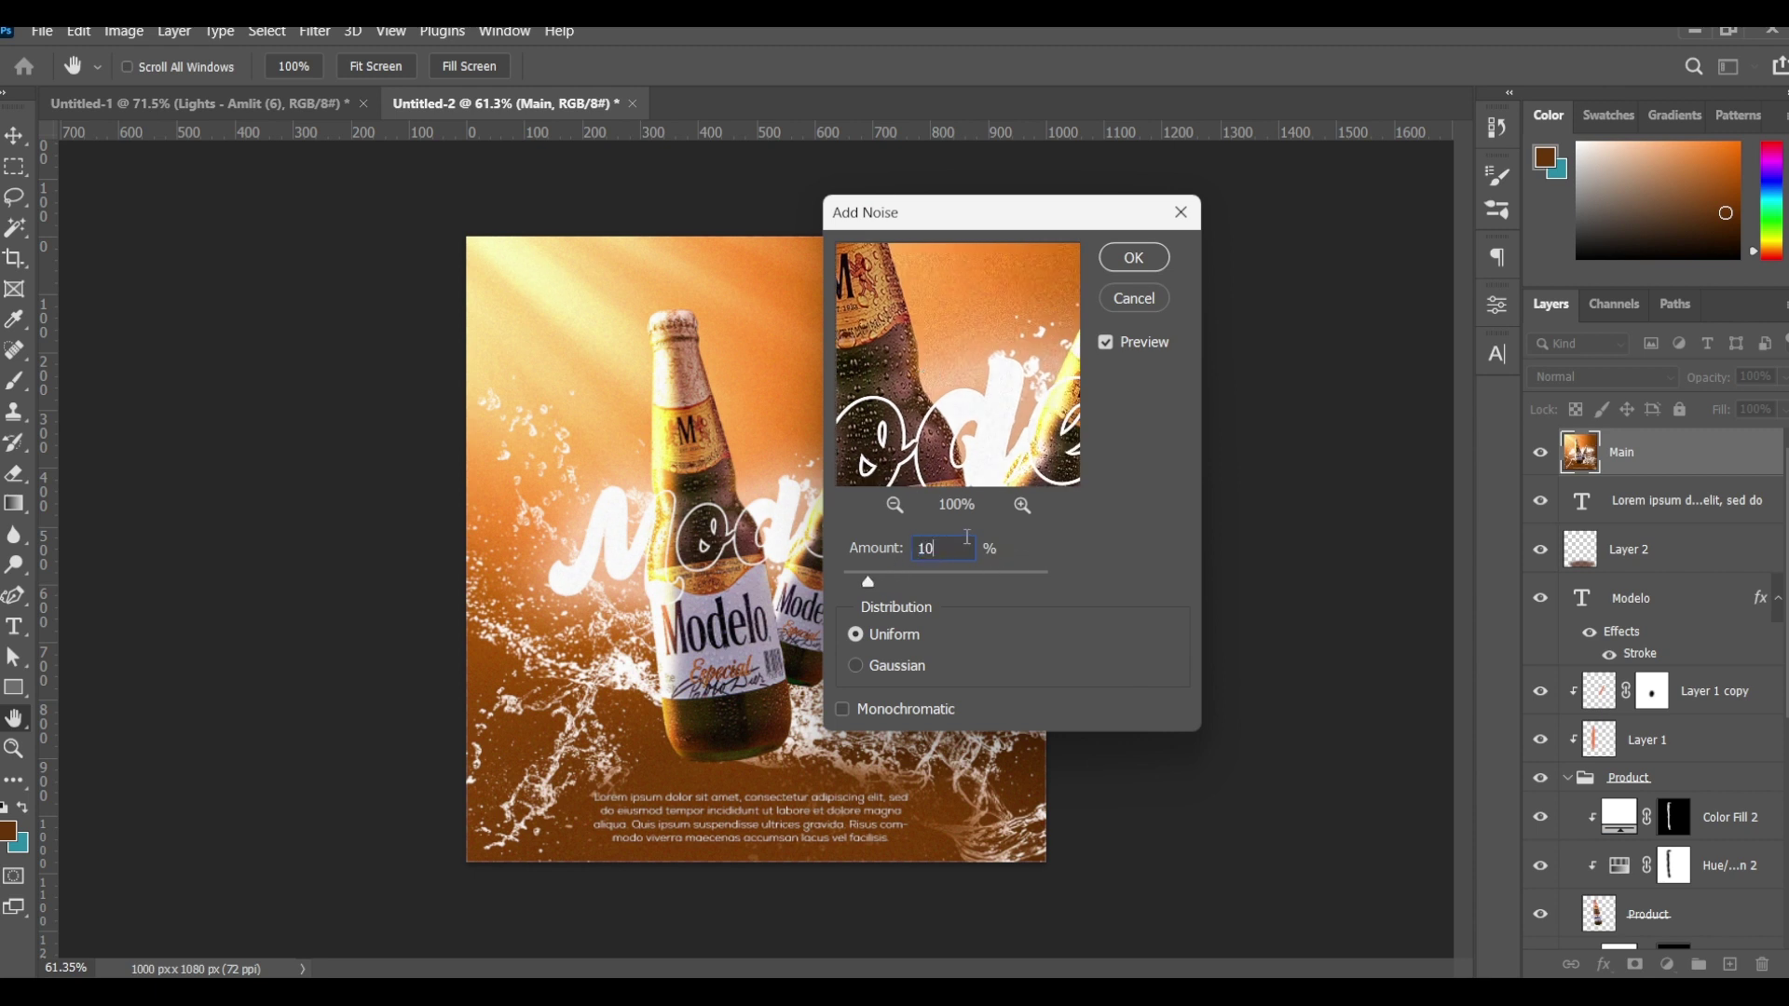
left_click(1132, 258)
key("v")
scroll(843, 529, "up", 1)
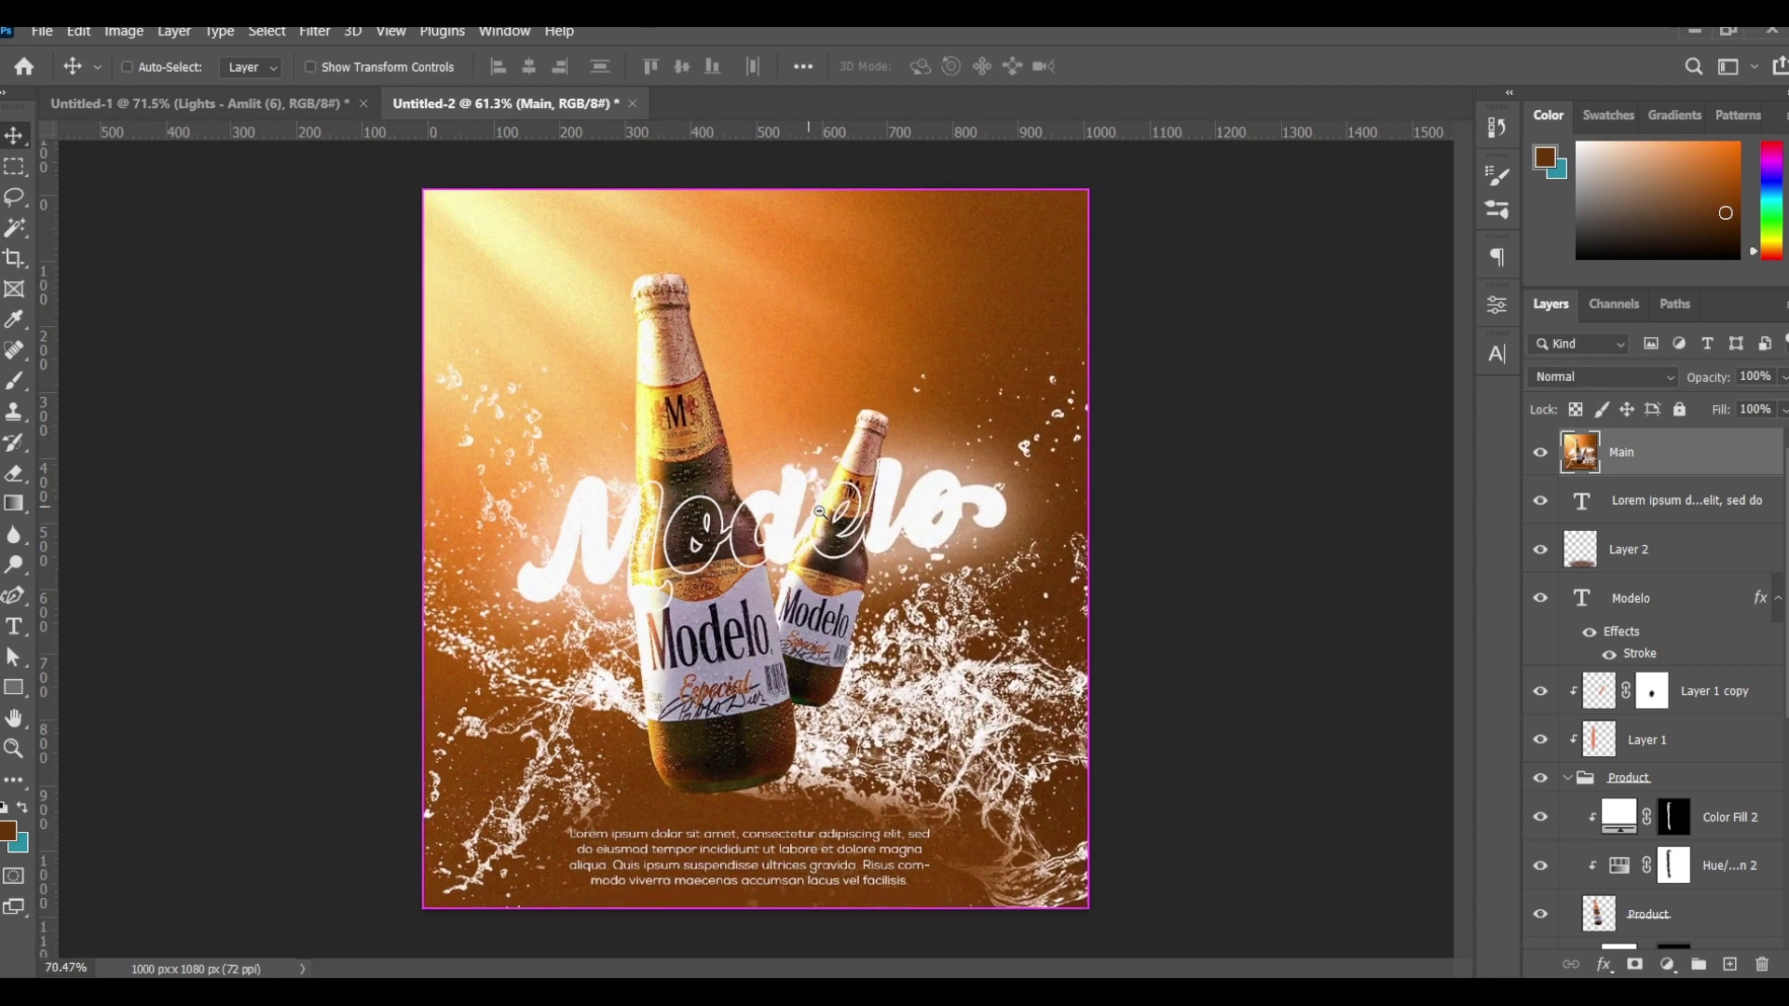
scroll(843, 528, "up", 3)
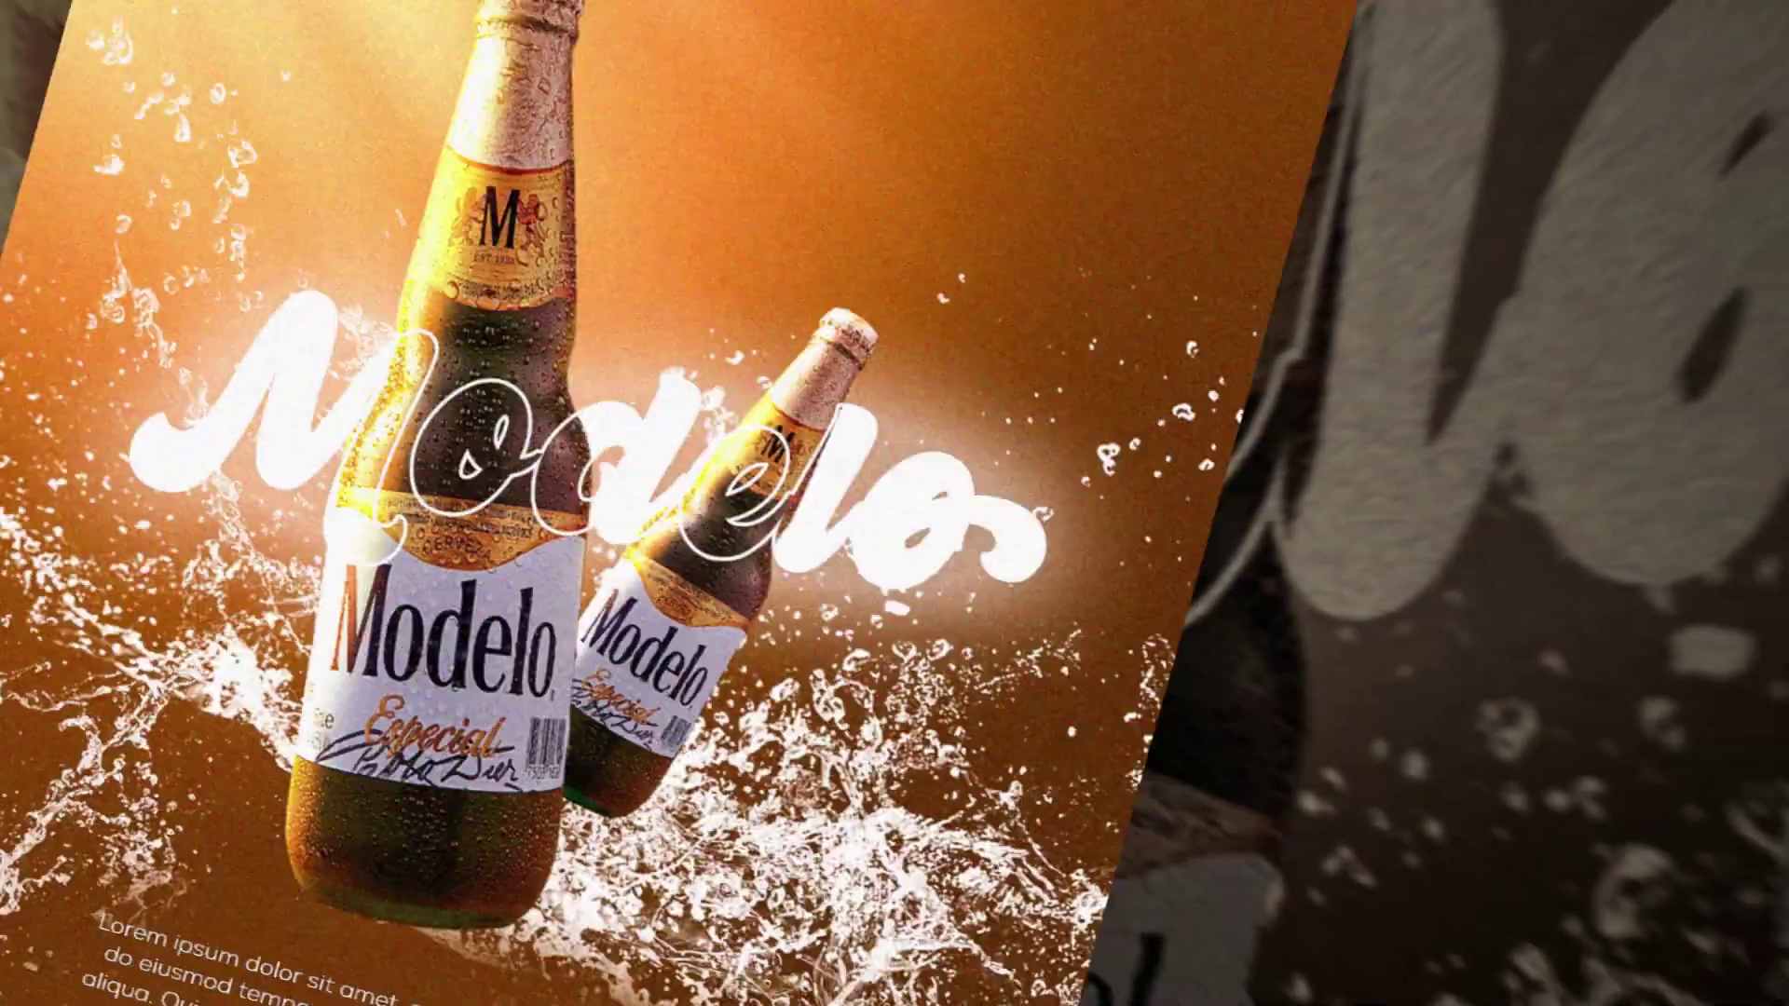